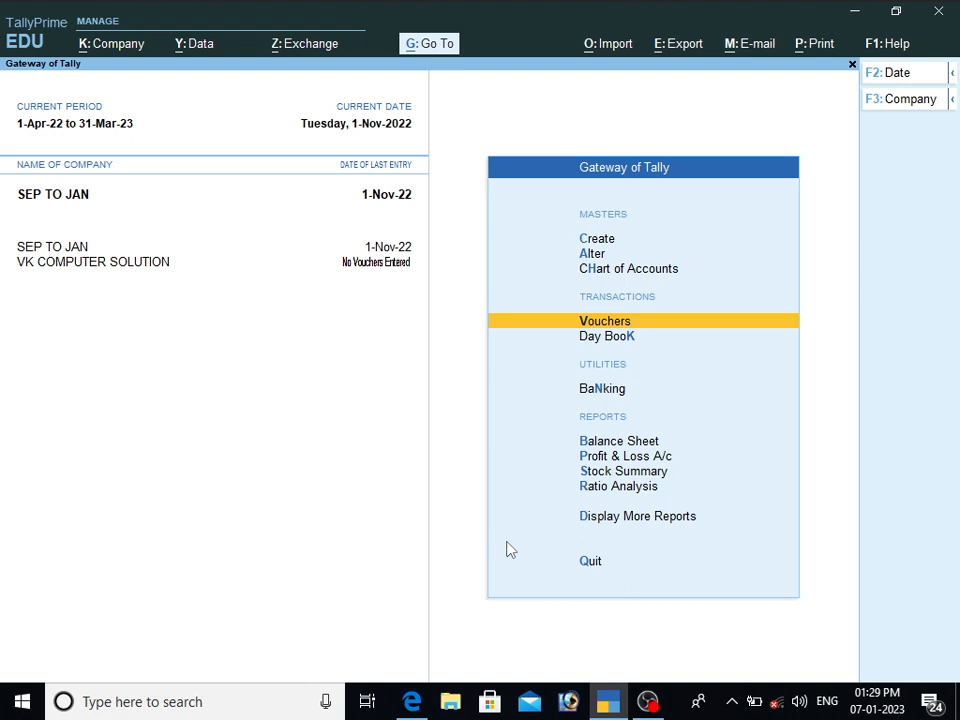
Check the December transactions in the exercise PDF in Edge and start a new Payment voucher in TallyPrime.
left_click(411, 701)
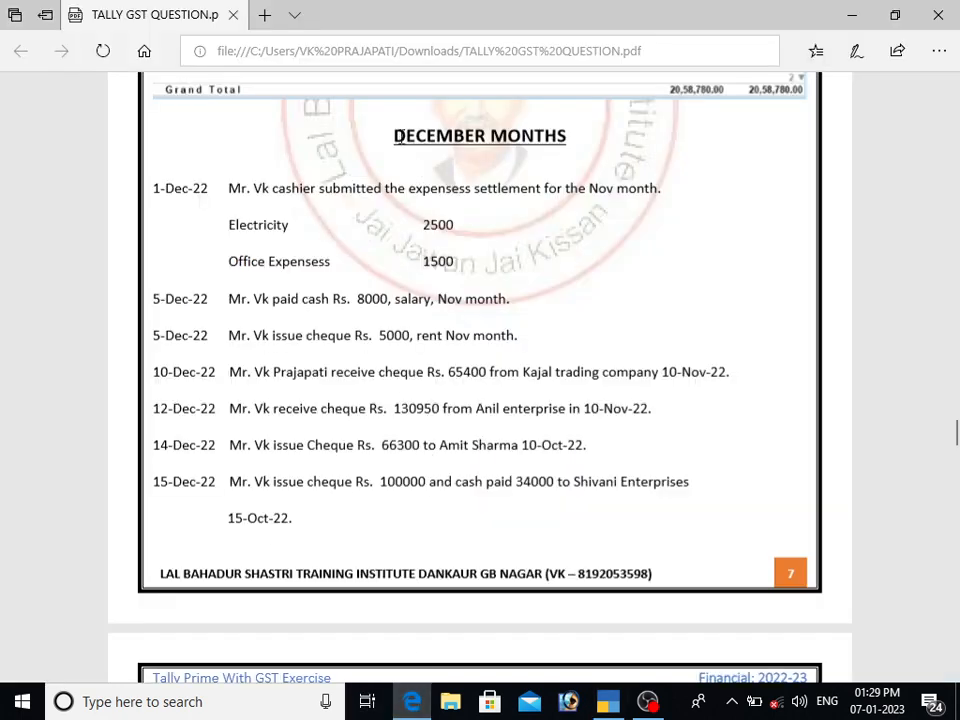
left_click_drag(393, 135, 618, 145)
left_click(622, 158)
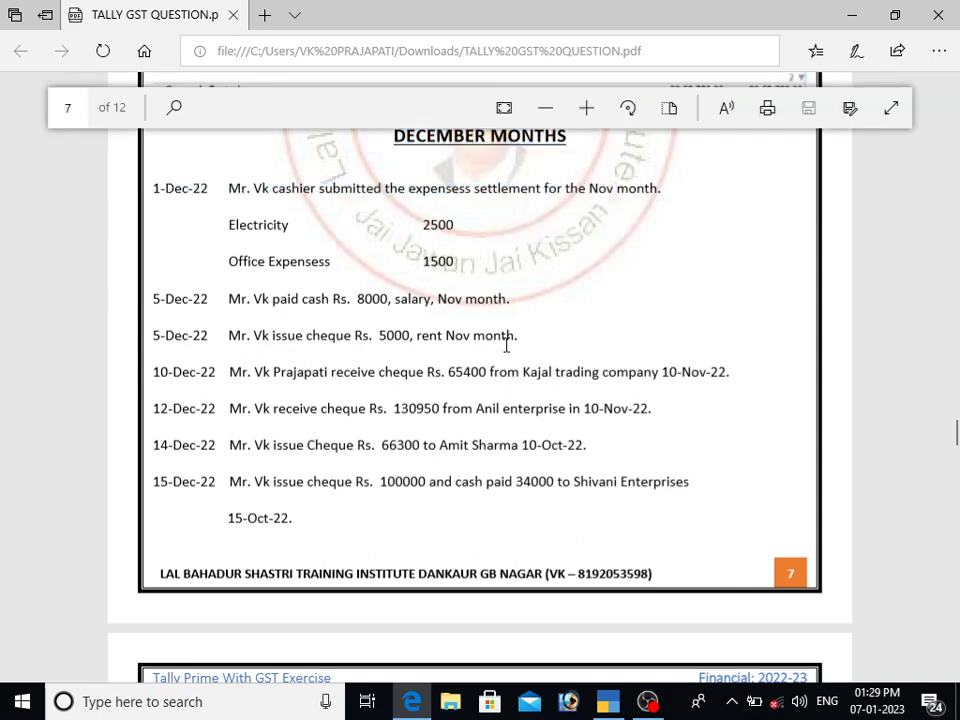
left_click(608, 701)
key("Return")
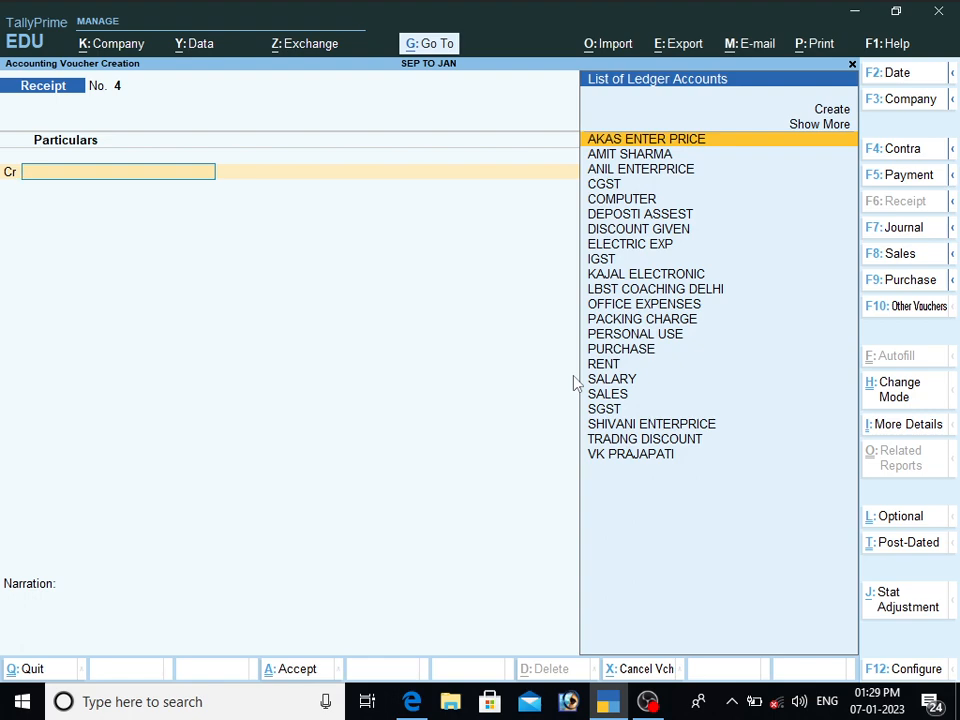
key("F5")
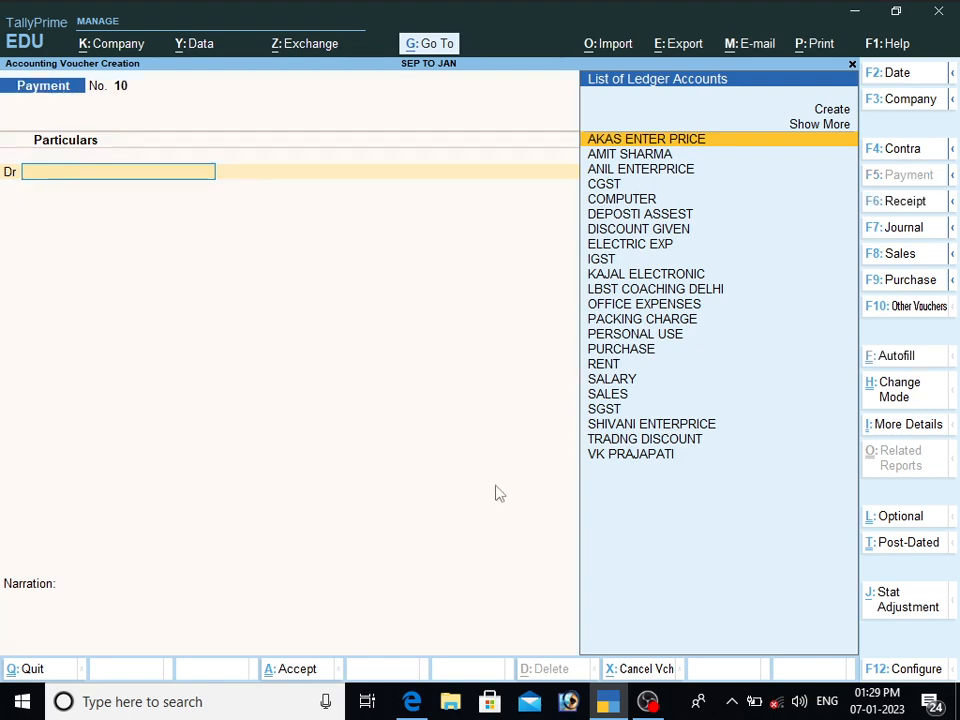
Debit ELECTRIC EXP with 2,500 in the Payment voucher, following the 1-Dec-22 electricity entry in the PDF.
left_click(412, 702)
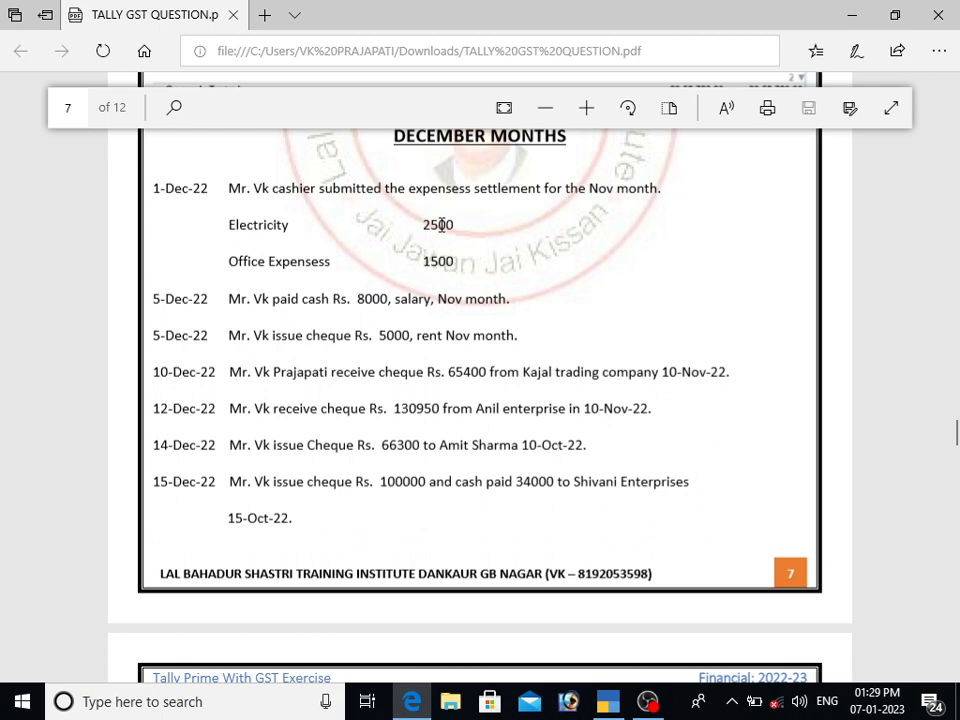
left_click(607, 701)
type("EL")
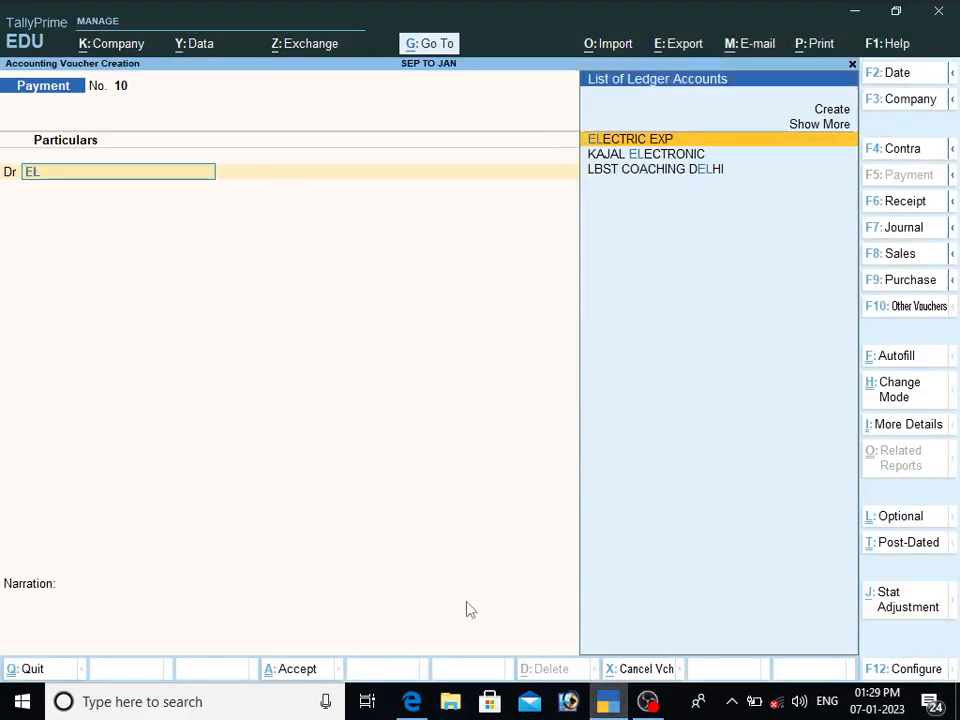
key("Return")
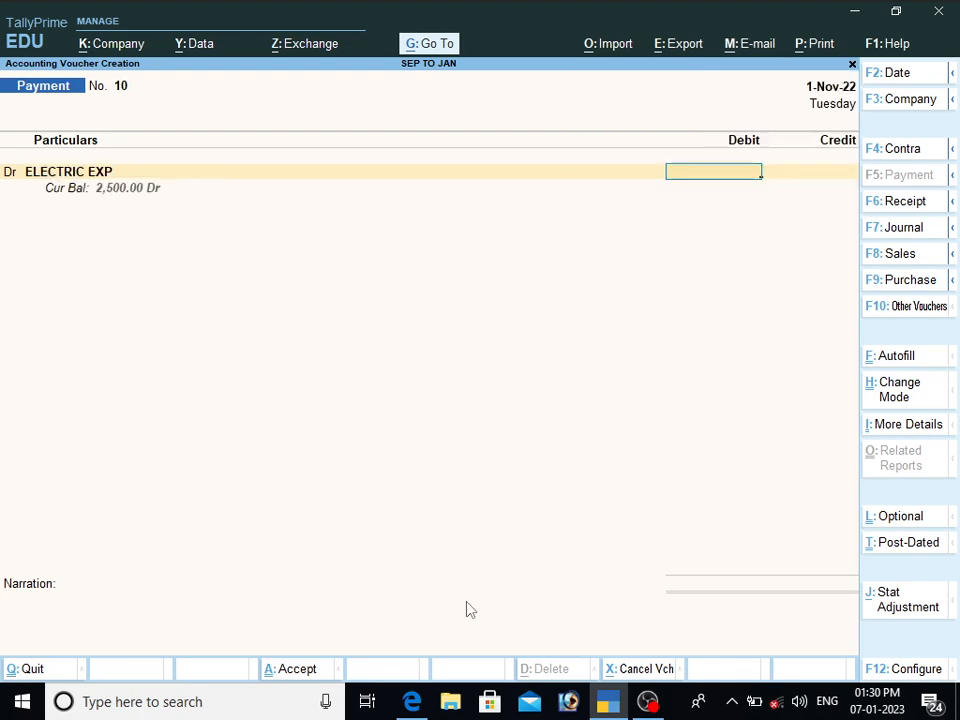
left_click(411, 702)
left_click(411, 702)
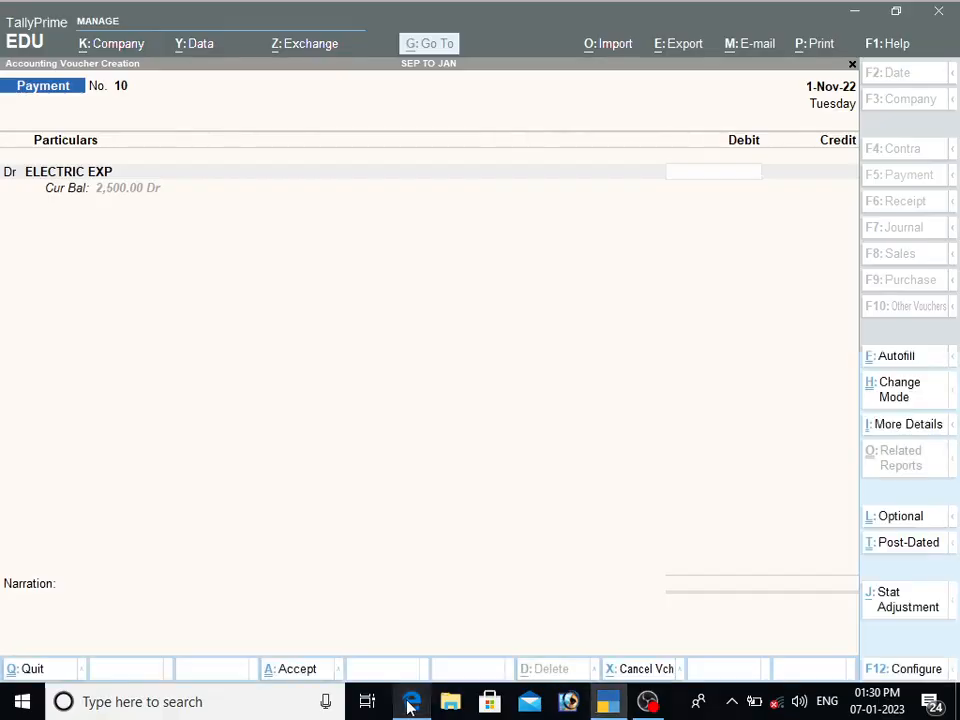
type("2500")
key("Return")
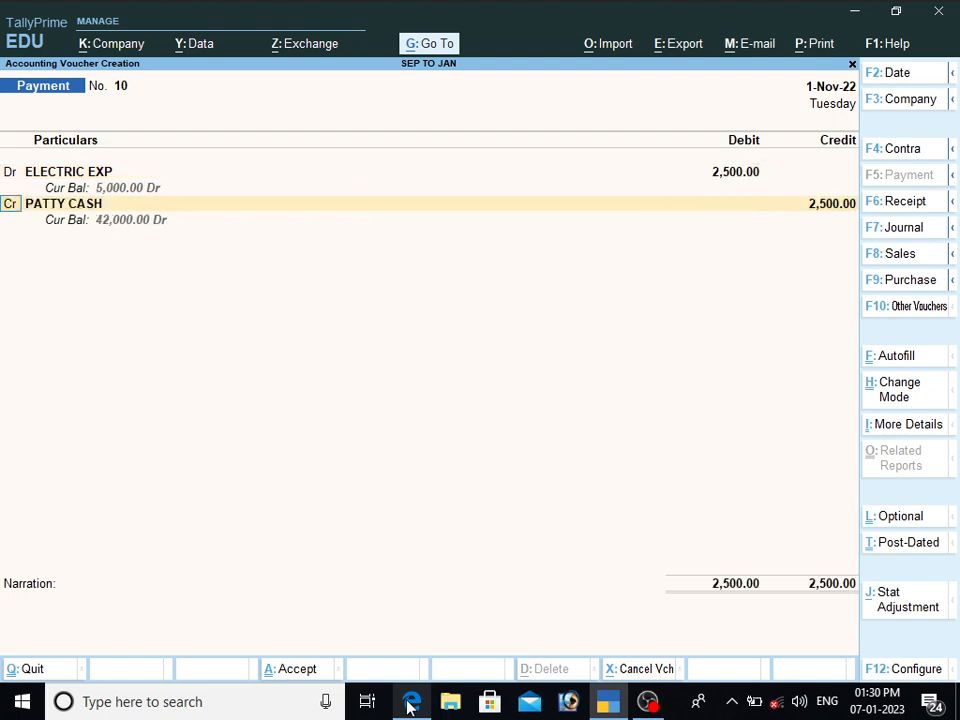
Add a second debit line for OFFICE EXPENSES with 1,500, following the amount in the PDF.
type("d")
key("Return")
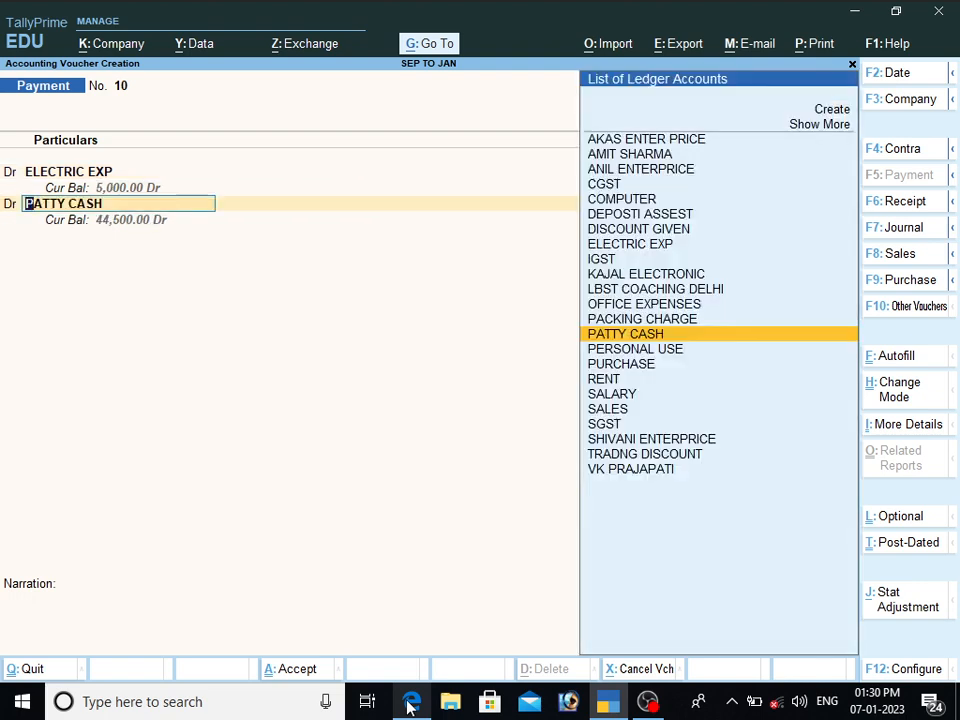
type("o")
key("Return")
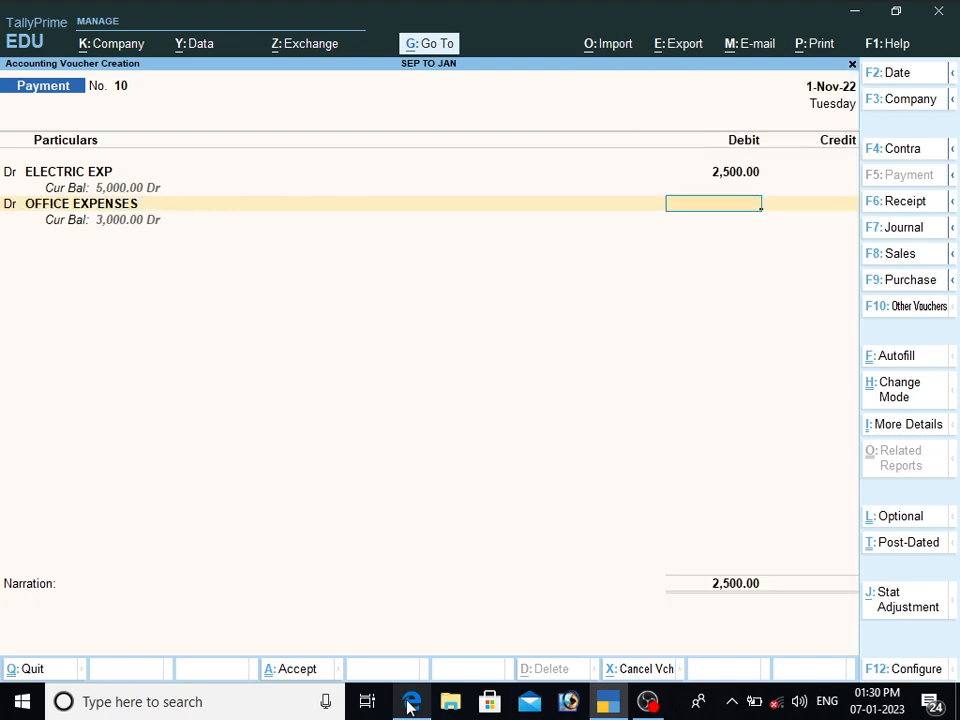
left_click(411, 705)
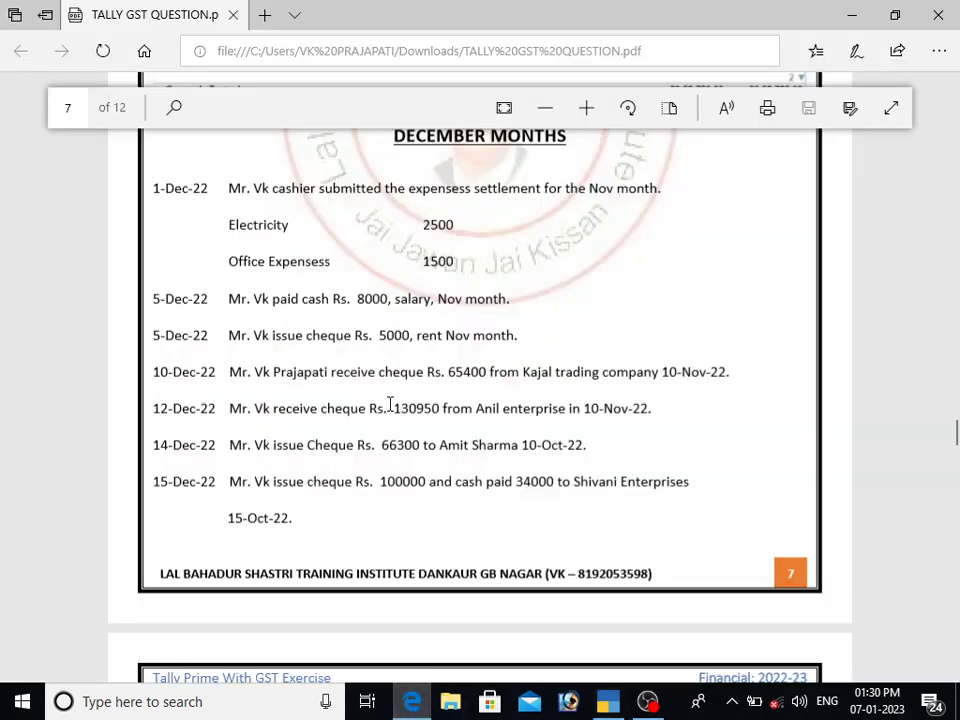
left_click(608, 703)
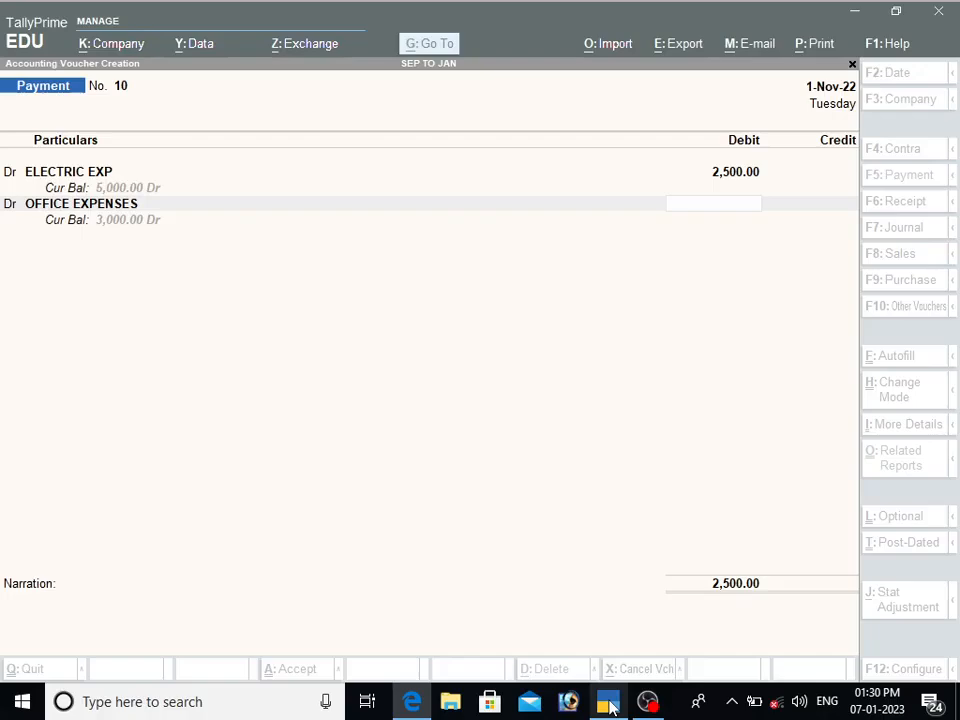
type("1500")
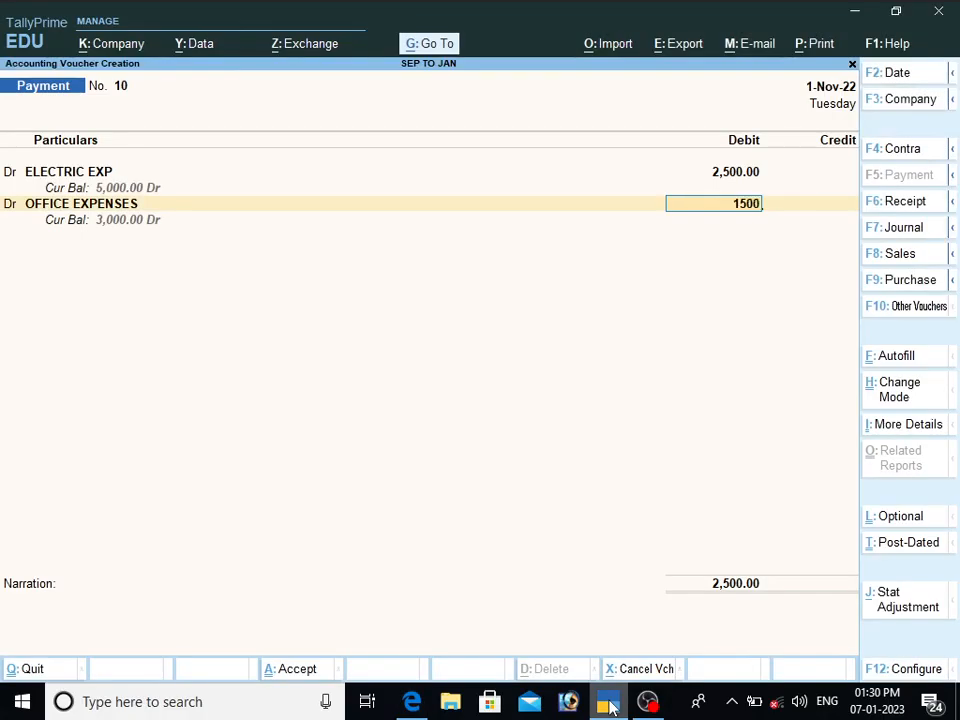
key("Return")
Credit PATTY CASH with 4,000, leave the narration blank and save the expense settlement voucher.
key("Return")
key("Return")
key("Return")
key("Return")
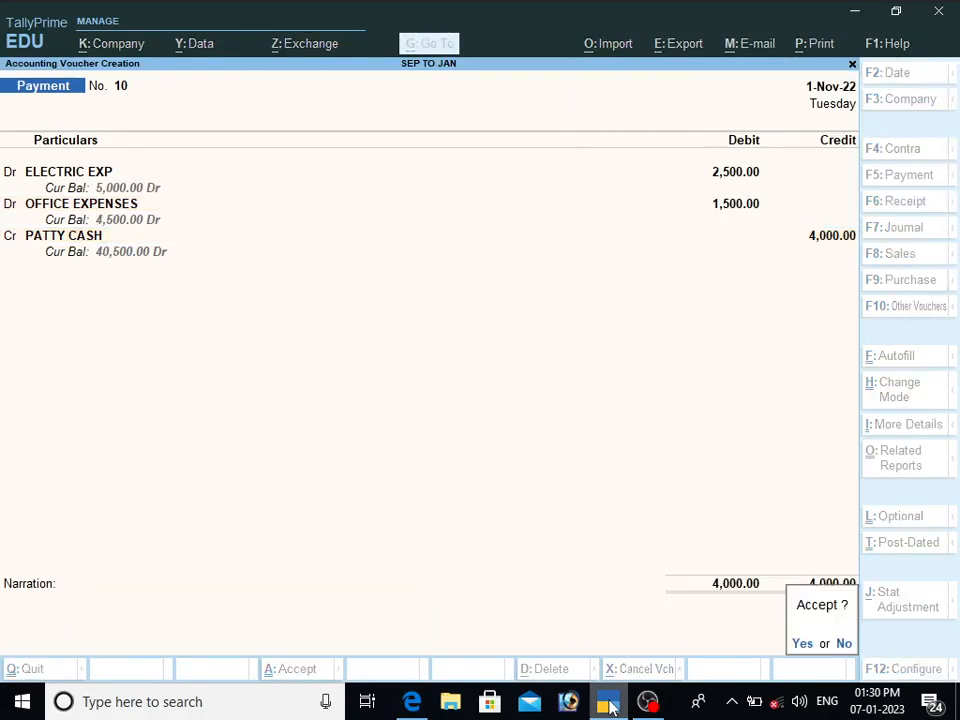
key("Return")
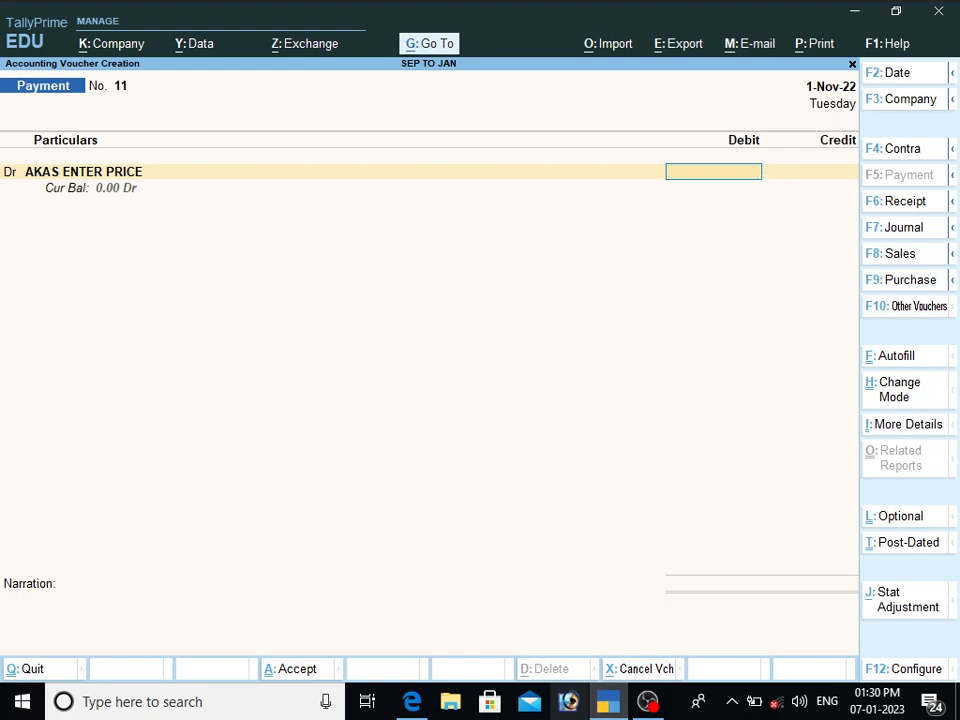
Check the salary entry in the PDF and debit SALARY with 8,000 in the new Payment voucher in TallyPrime.
left_click(408, 703)
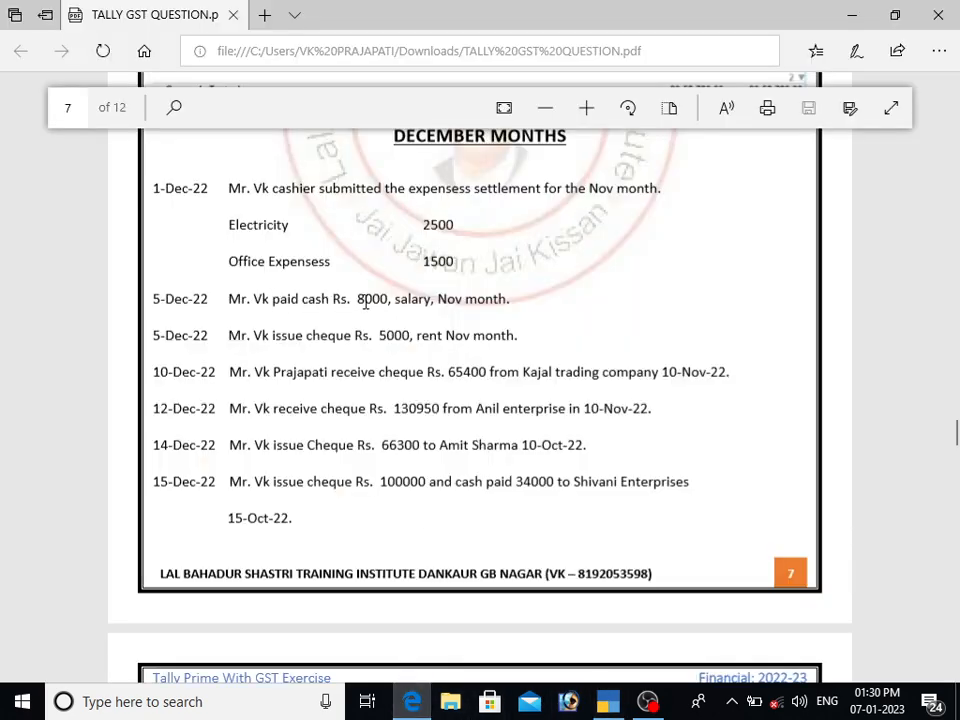
left_click(607, 703)
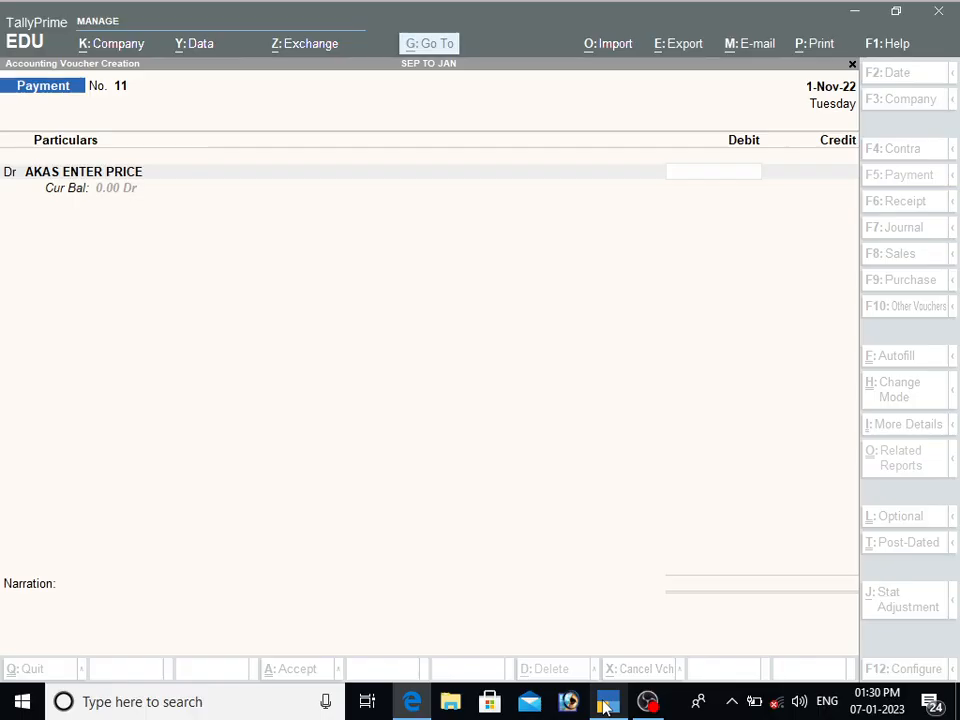
key("BackSpace")
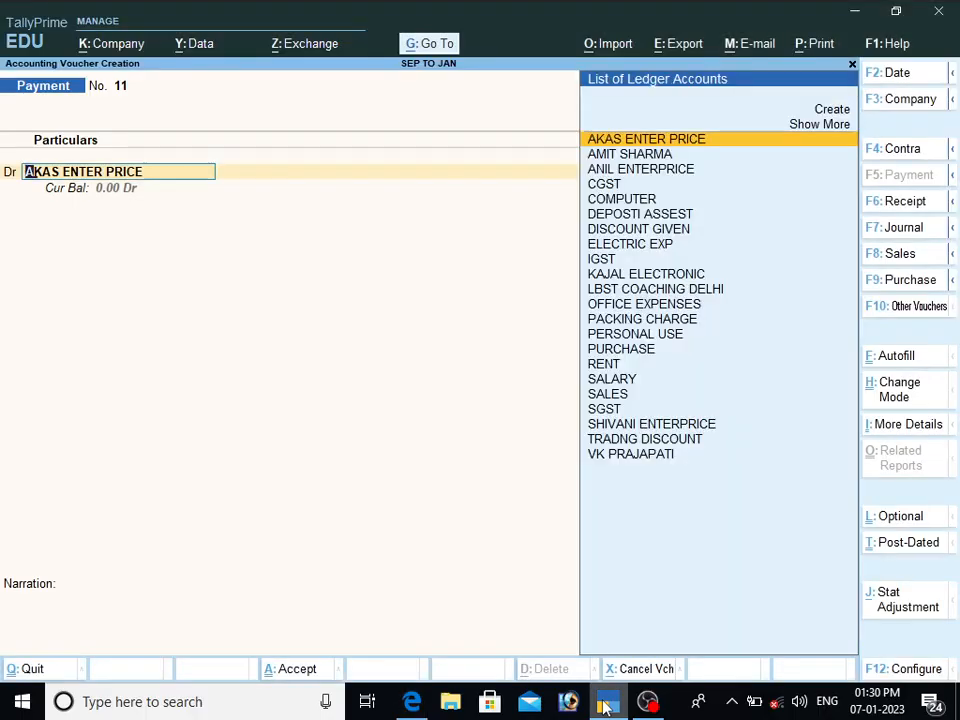
type("SAL")
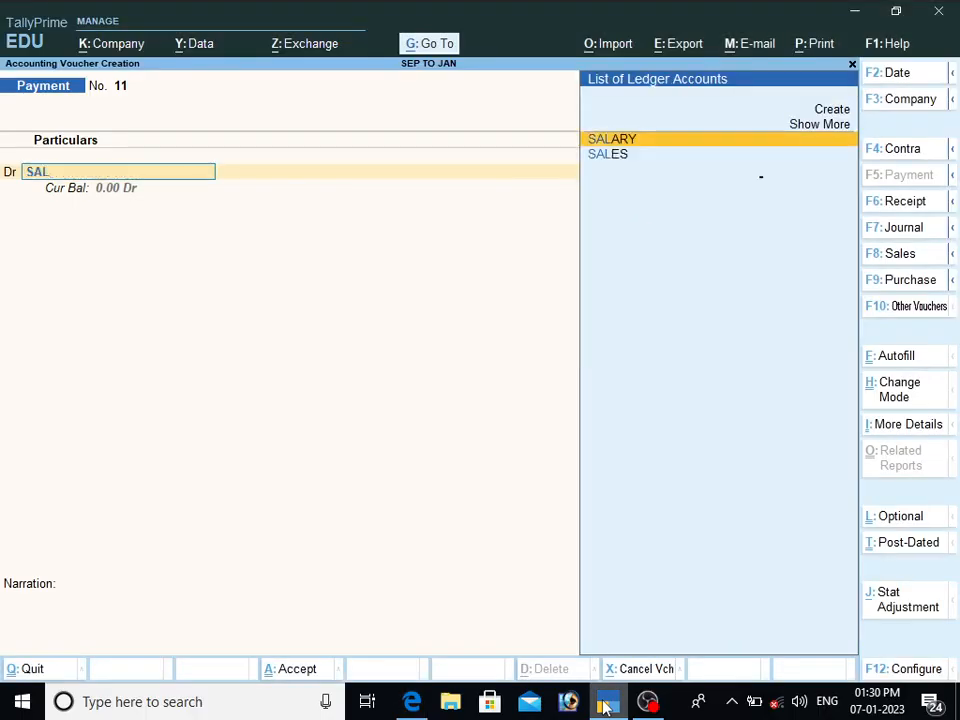
key("Return")
key("Return")
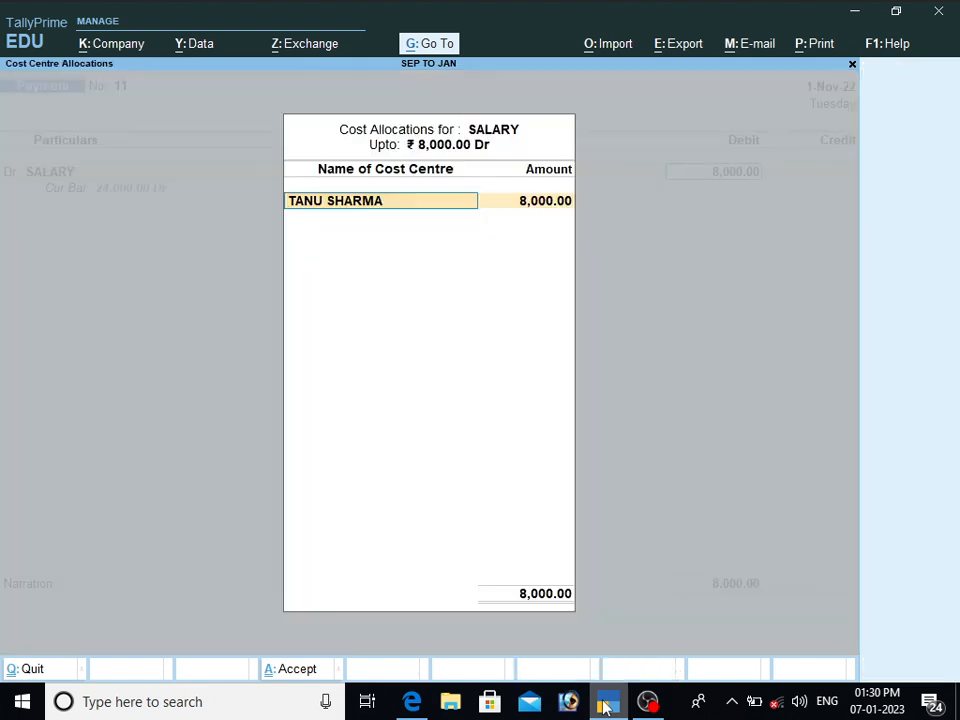
Allocate the salary to the two employee cost centres, 5,000 to the first and 3,000 to the second.
key("Return")
type("5,000")
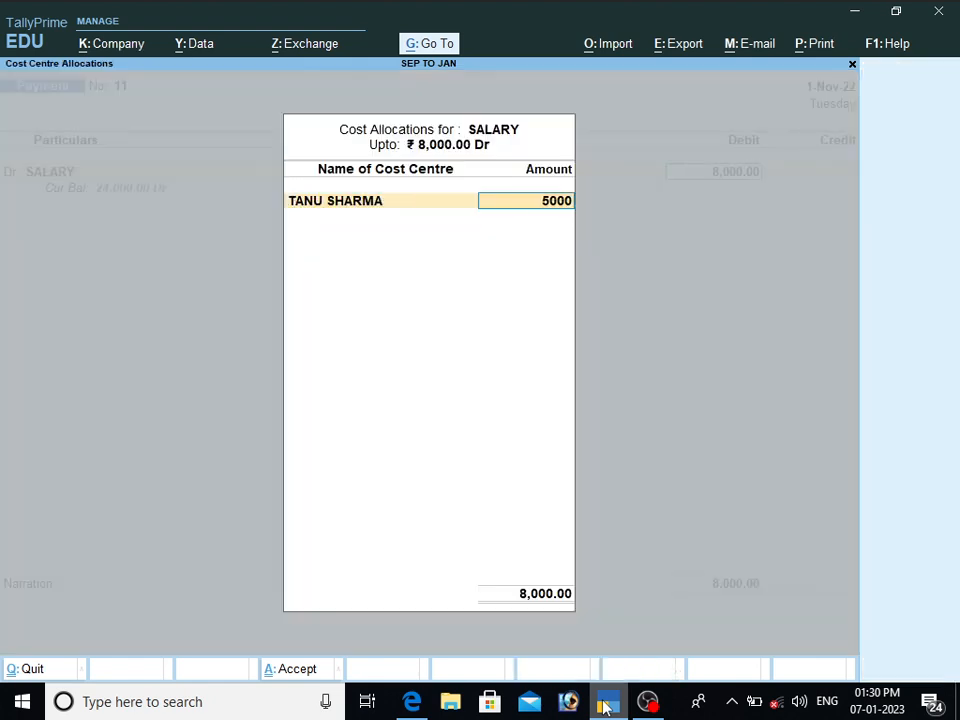
key("Return")
key("Return")
key("Return")
key("Return")
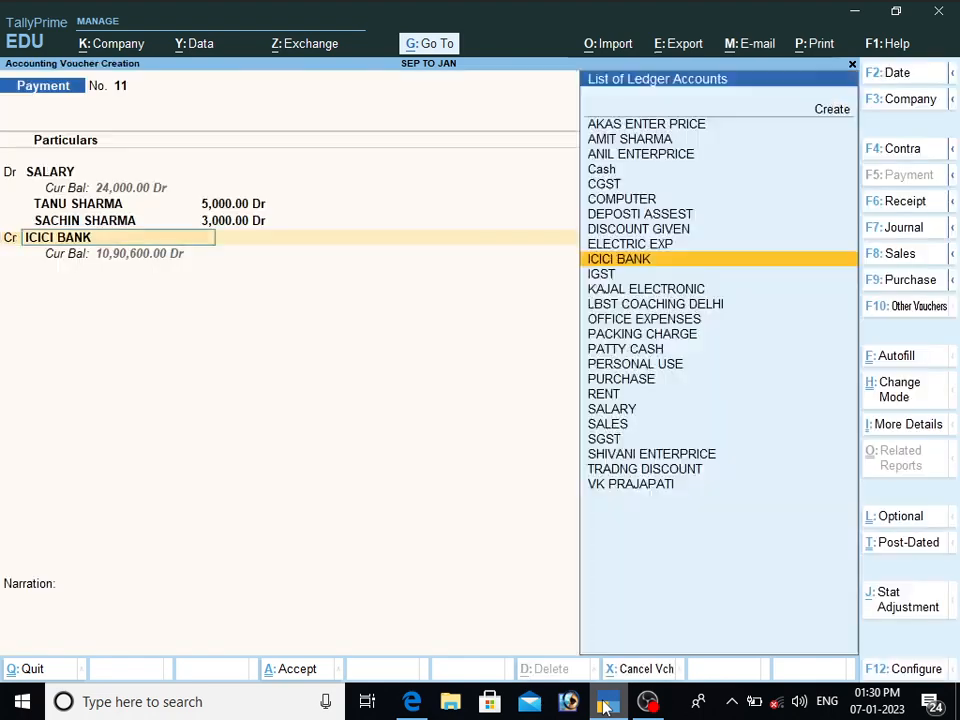
Credit Cash with 8,000 and save the salary payment voucher without a narration.
type("X")
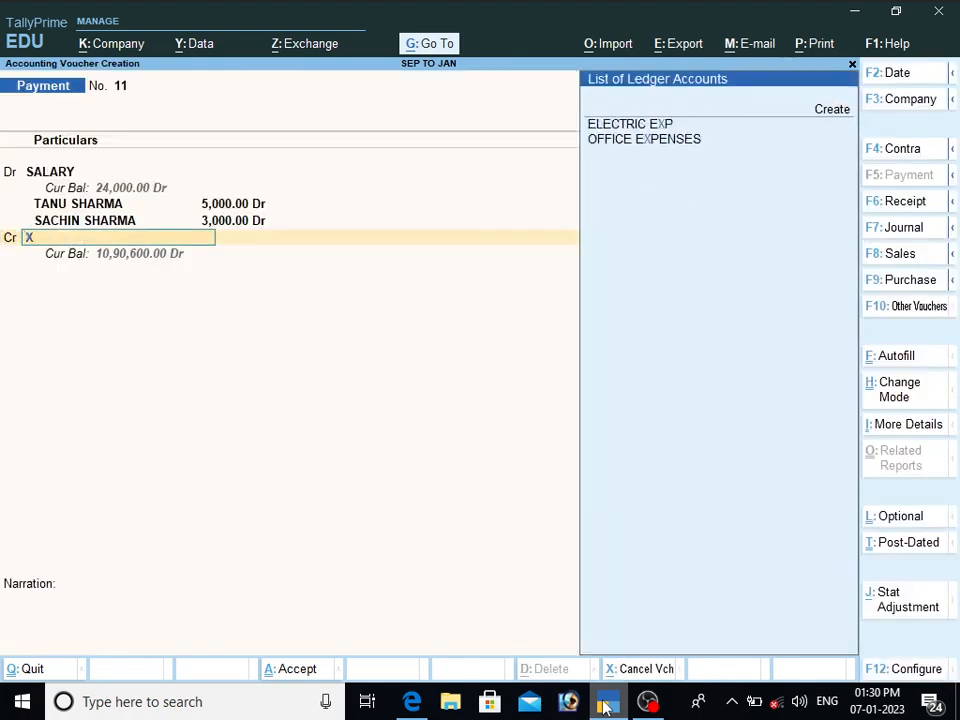
key("BackSpace")
type("CAS")
key("Return")
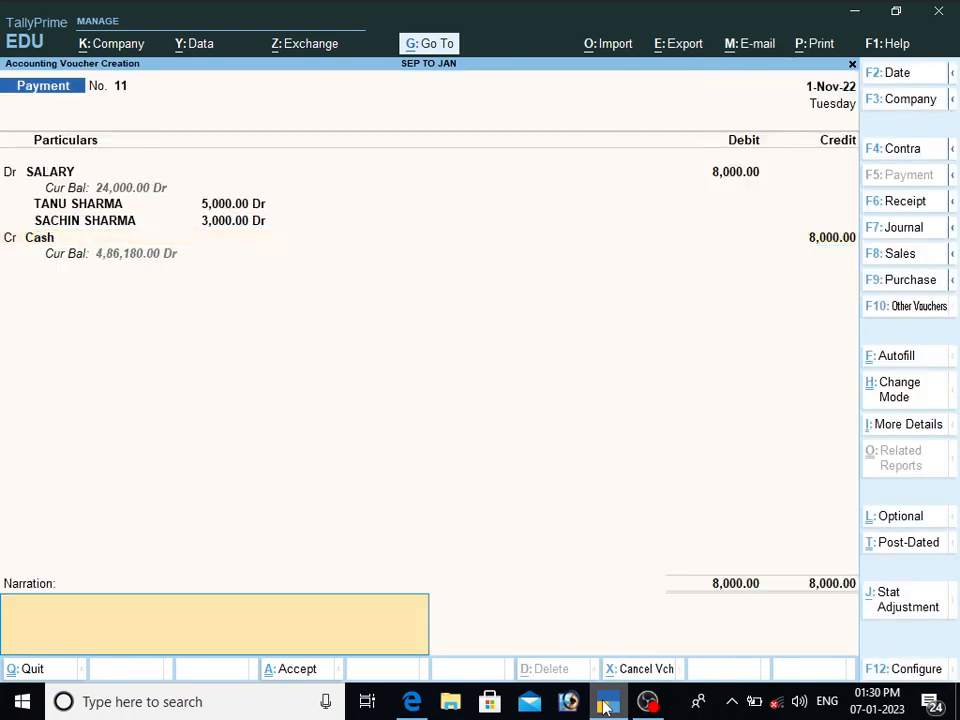
key("Return")
key("Return")
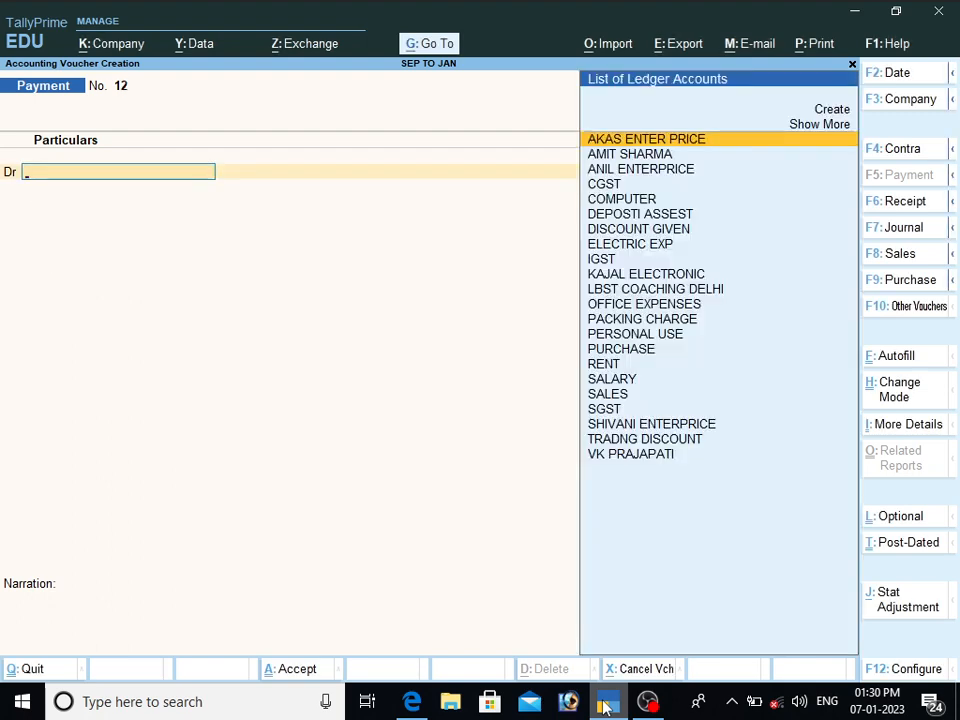
Check the November rent entry in the PDF and debit RENT with 5,000 in the next Payment voucher.
left_click(418, 703)
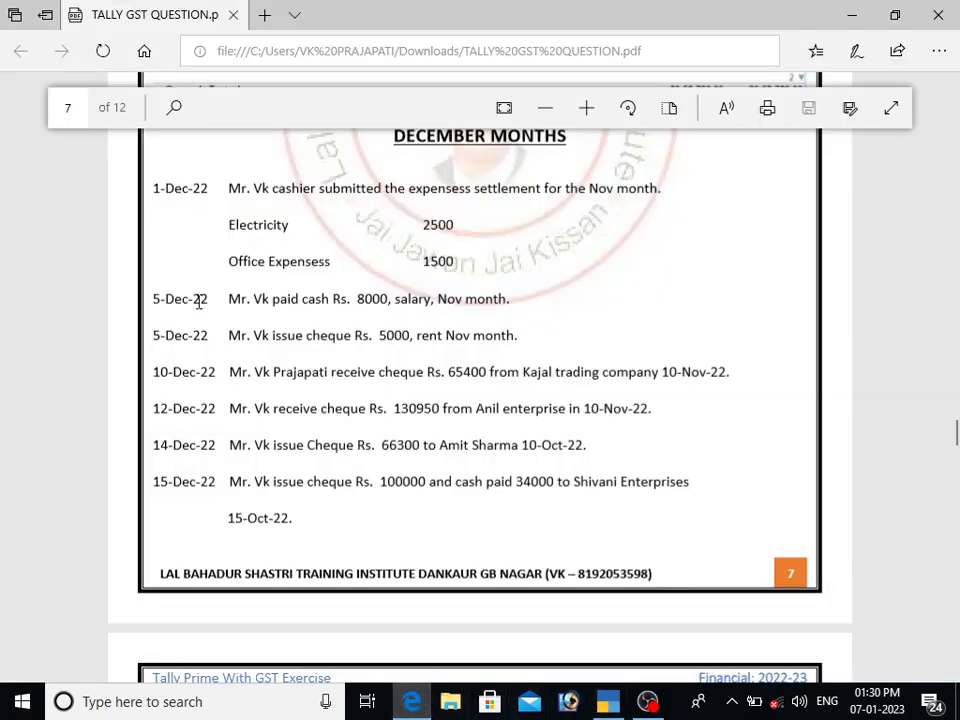
left_click_drag(229, 336, 482, 337)
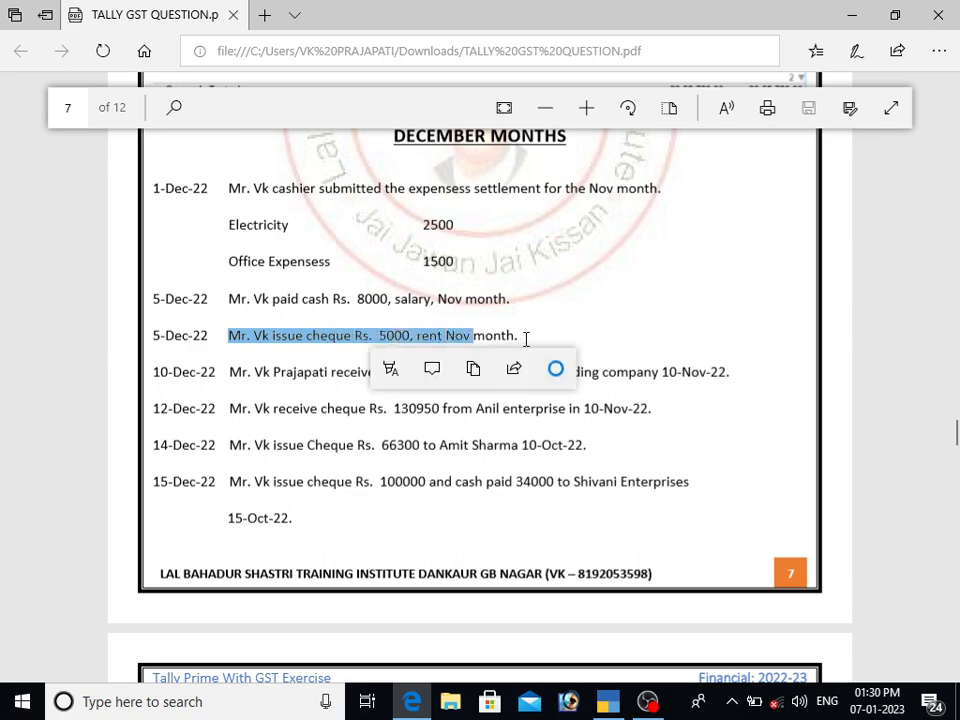
left_click(473, 369)
left_click(606, 704)
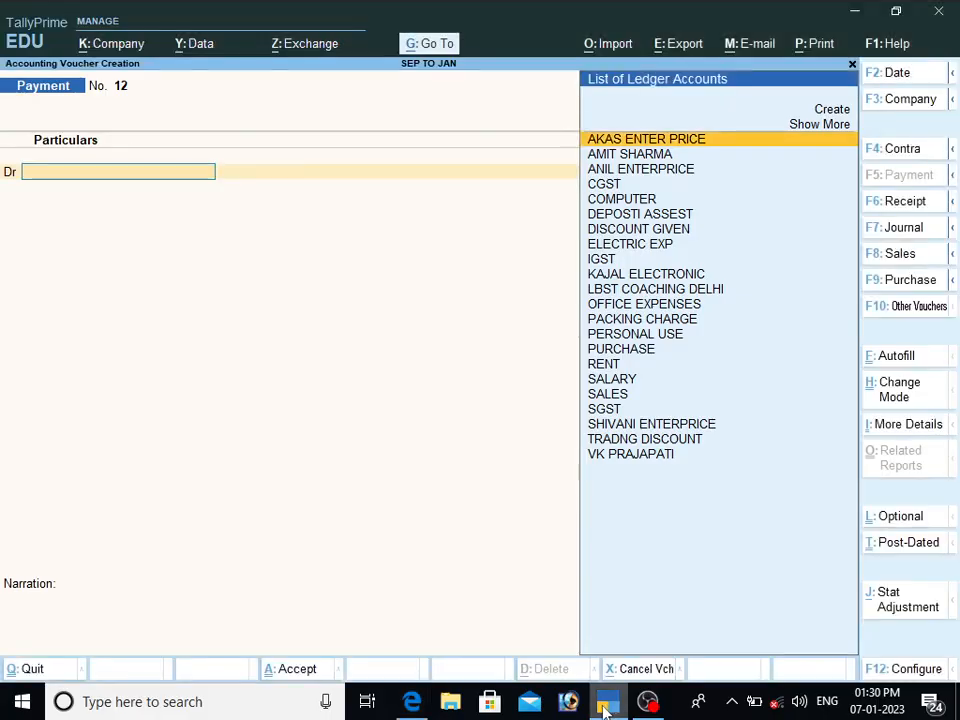
type("RE")
key("Return")
type("5")
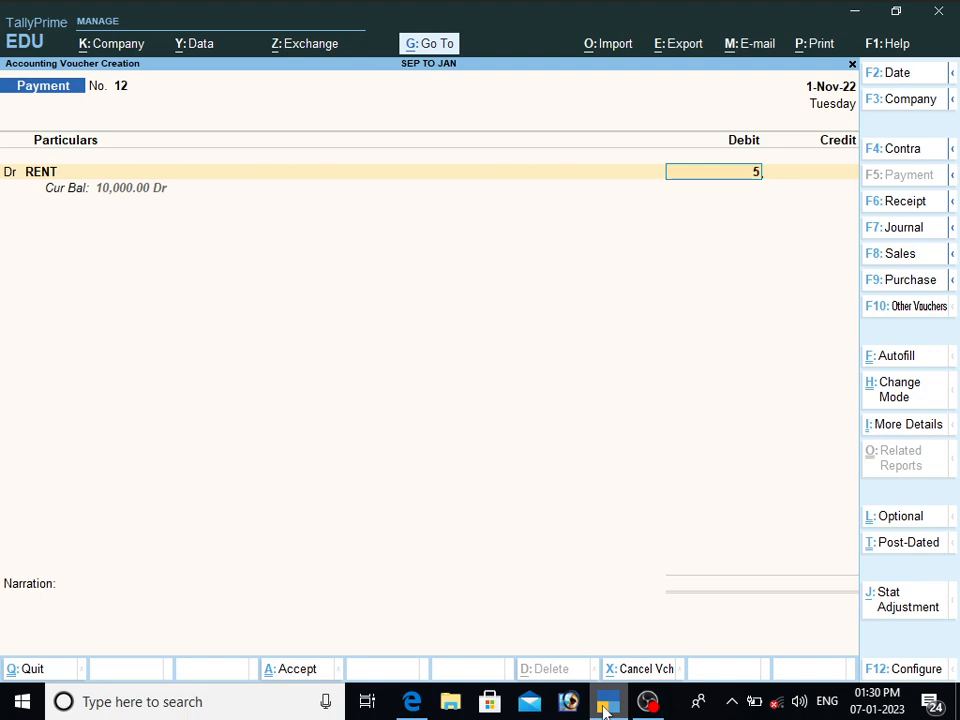
type(",000")
key("Return")
Credit ICICI BANK with 5,000 for the rent cheque, accept the default bank details and save the voucher.
key("Return")
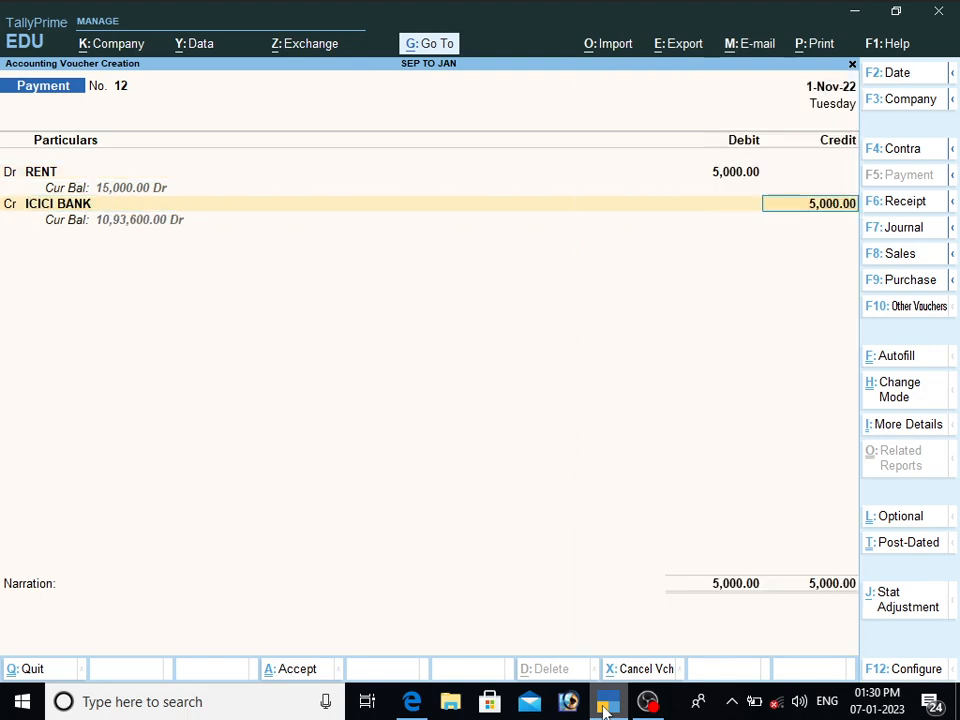
key("Return")
key("Return")
key("Return")
key("Return")
key("Return")
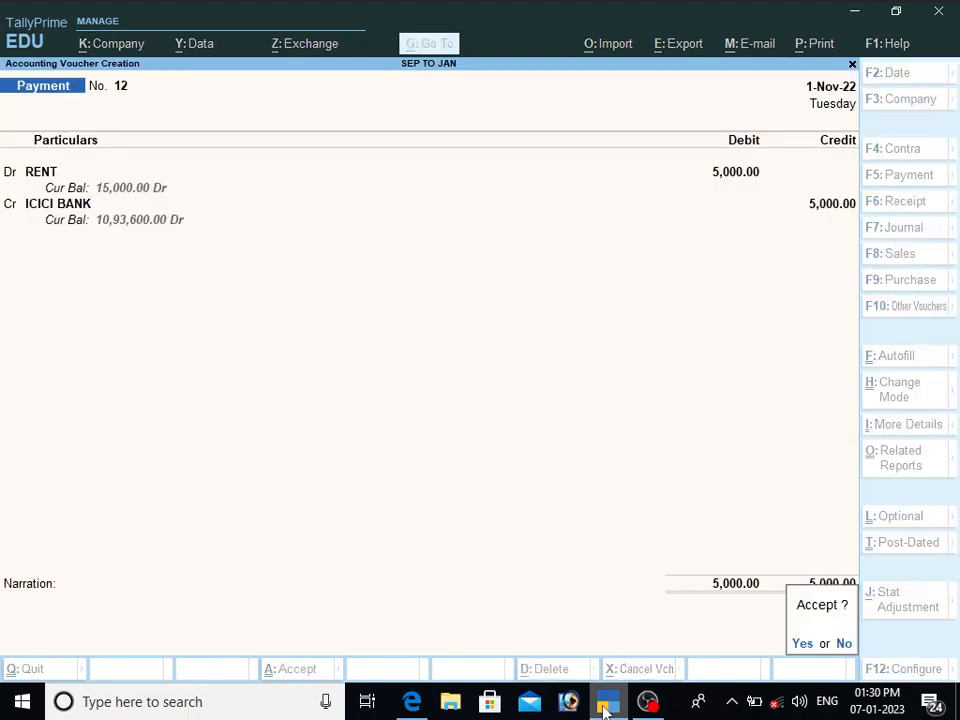
key("Return")
key("Return")
Check the 10-Dec-22 cheque entry in the PDF and credit KAJAL ELECTRONIC with 65,400 in a new Receipt voucher.
left_click(411, 701)
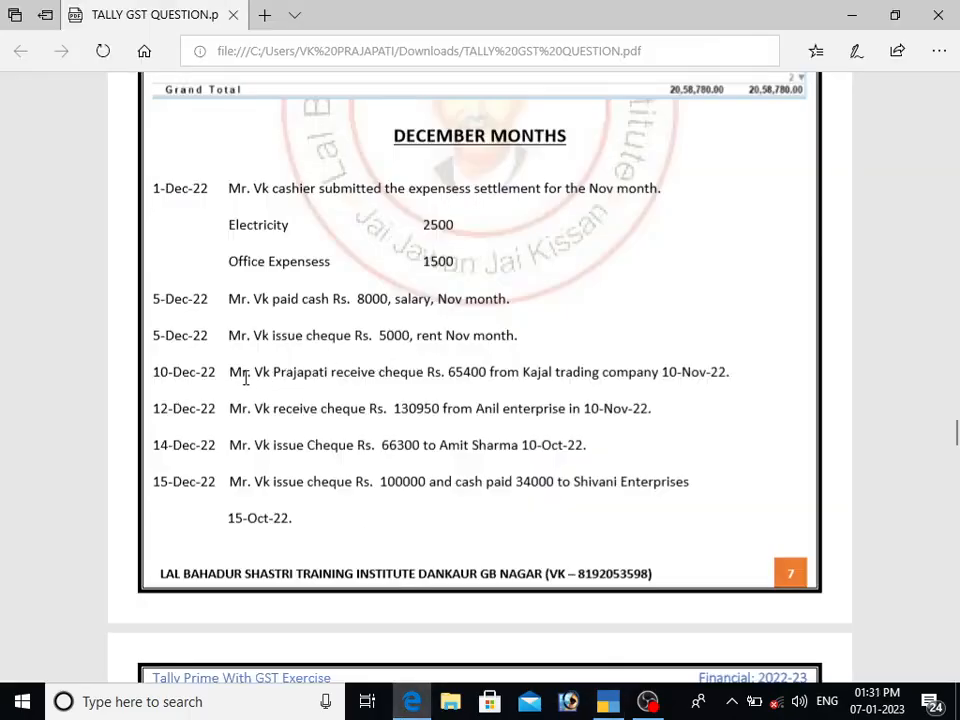
left_click_drag(230, 375, 487, 378)
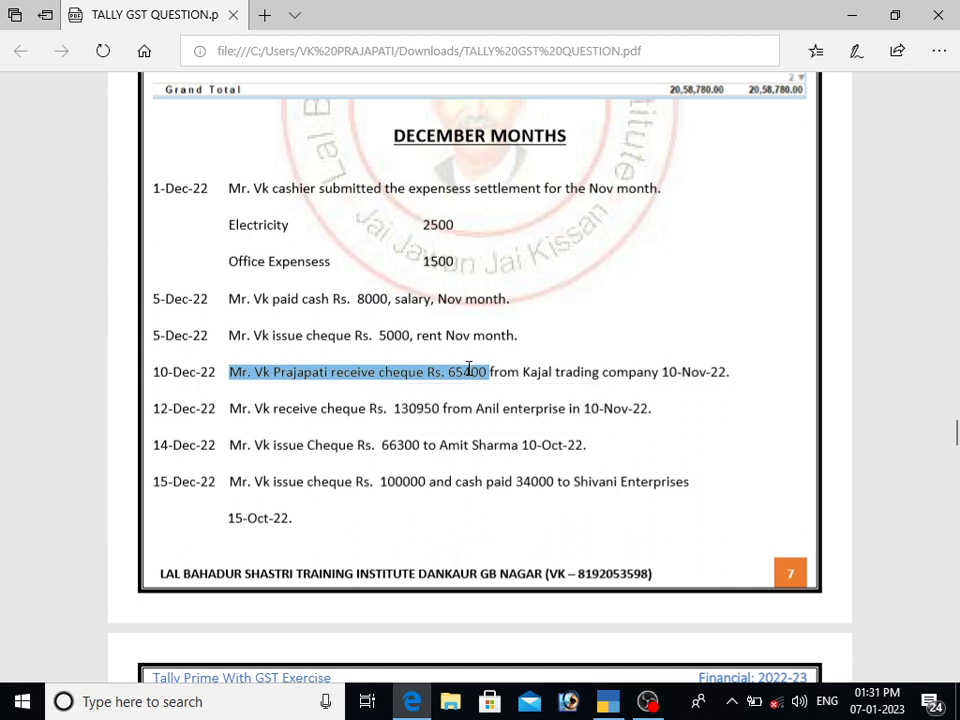
left_click(465, 372)
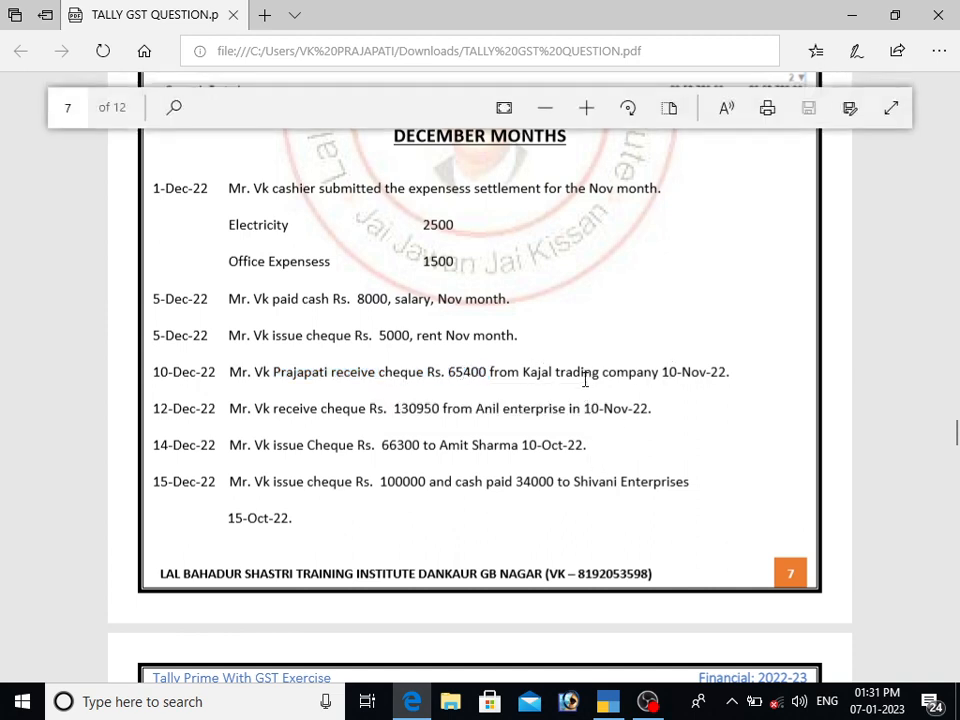
left_click(605, 705)
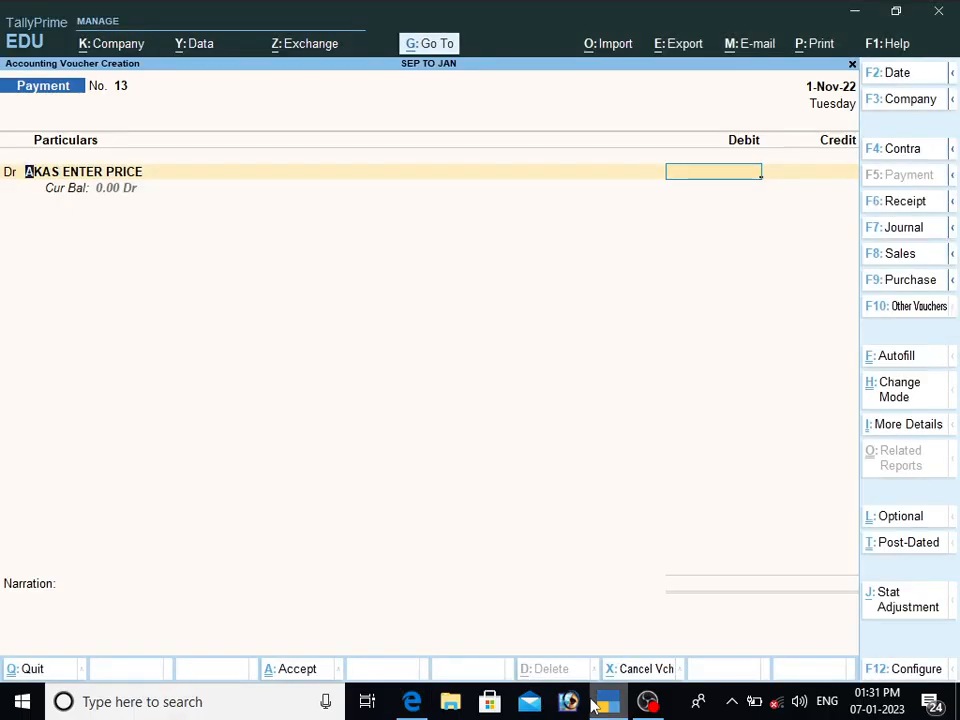
key("F6")
type("KAJ")
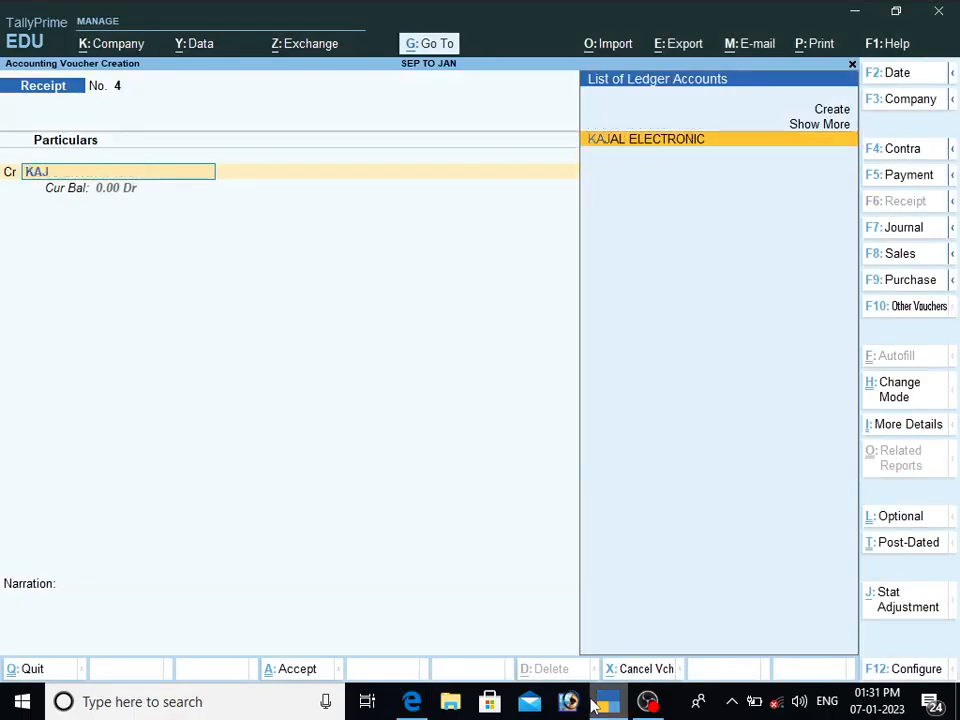
key("Return")
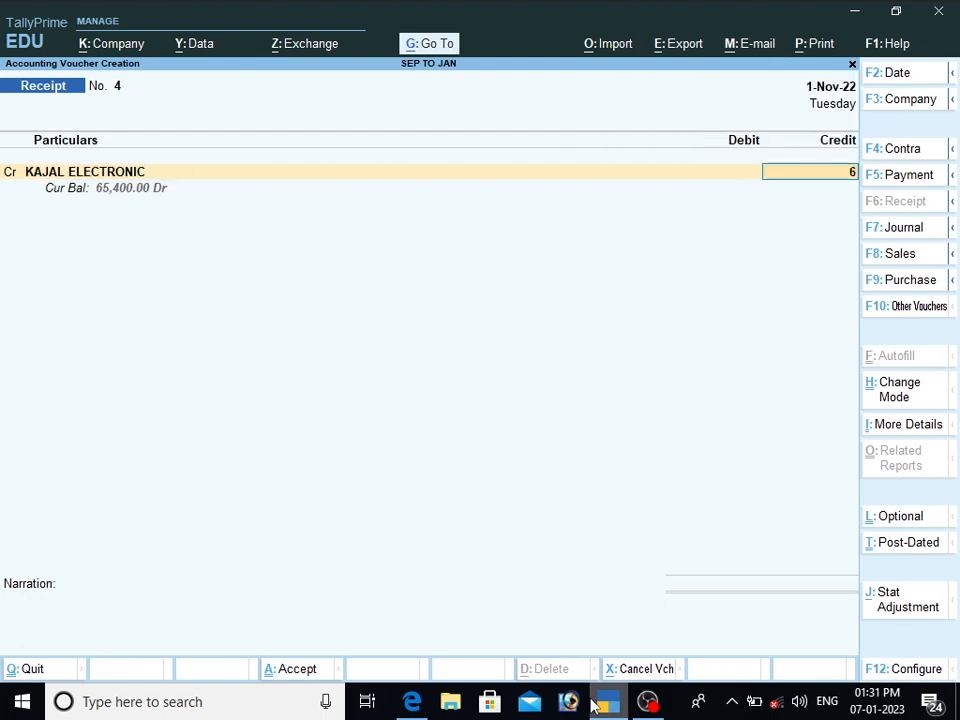
type("65400")
key("Return")
Adjust the 65,400 receipt from KAJAL ELECTRONIC as Agst Ref against pending bill 1.
key("Return")
key("Return")
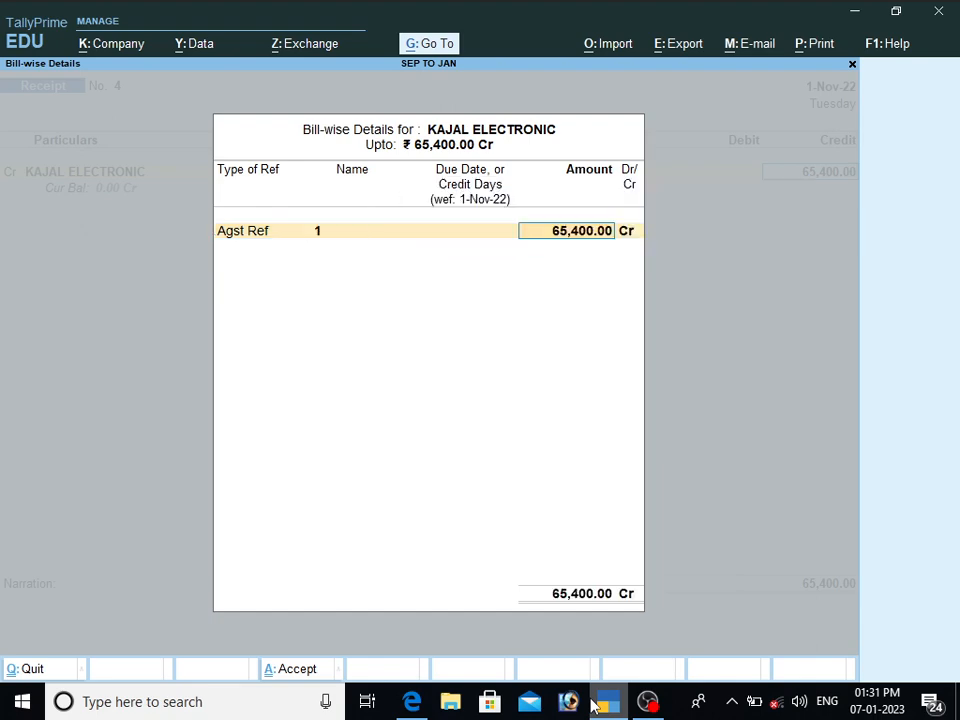
key("Return")
key("Return")
Debit ICICI BANK with 65,400, accept the default Cheque/DD details and save the receipt voucher without a narration.
type("IC")
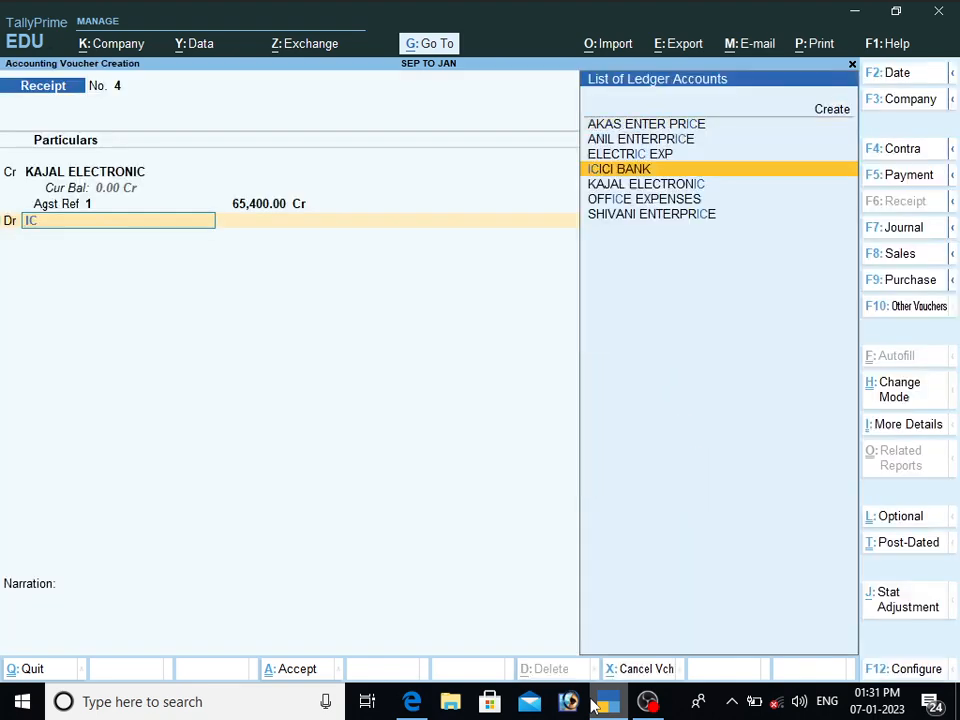
key("Return")
key("Return")
key("Return")
key("Return")
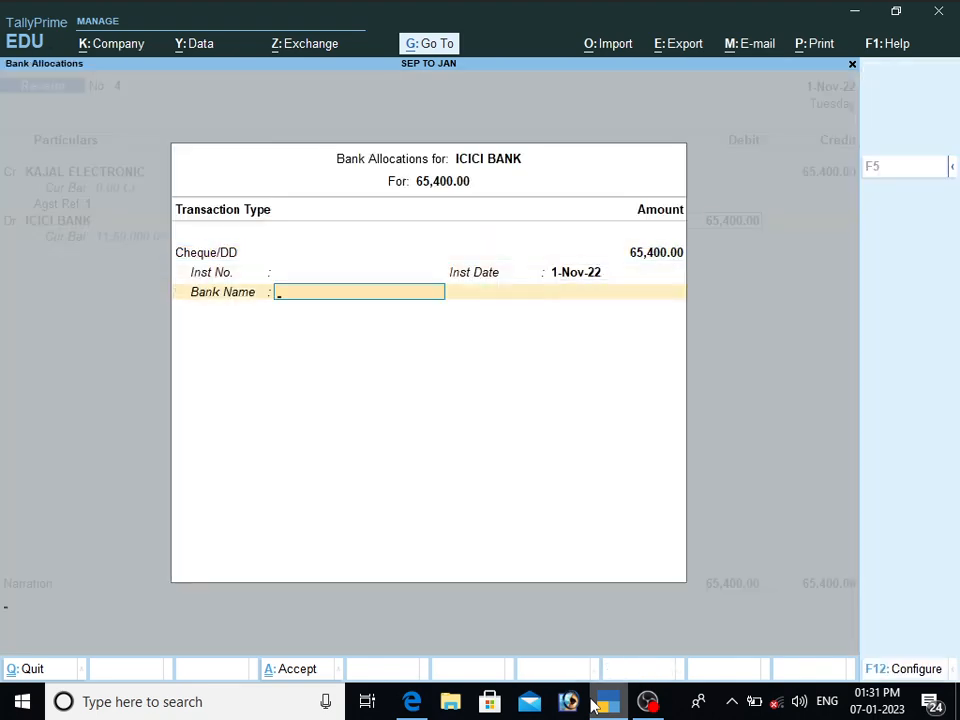
key("Return")
key("Return")
key("Return")
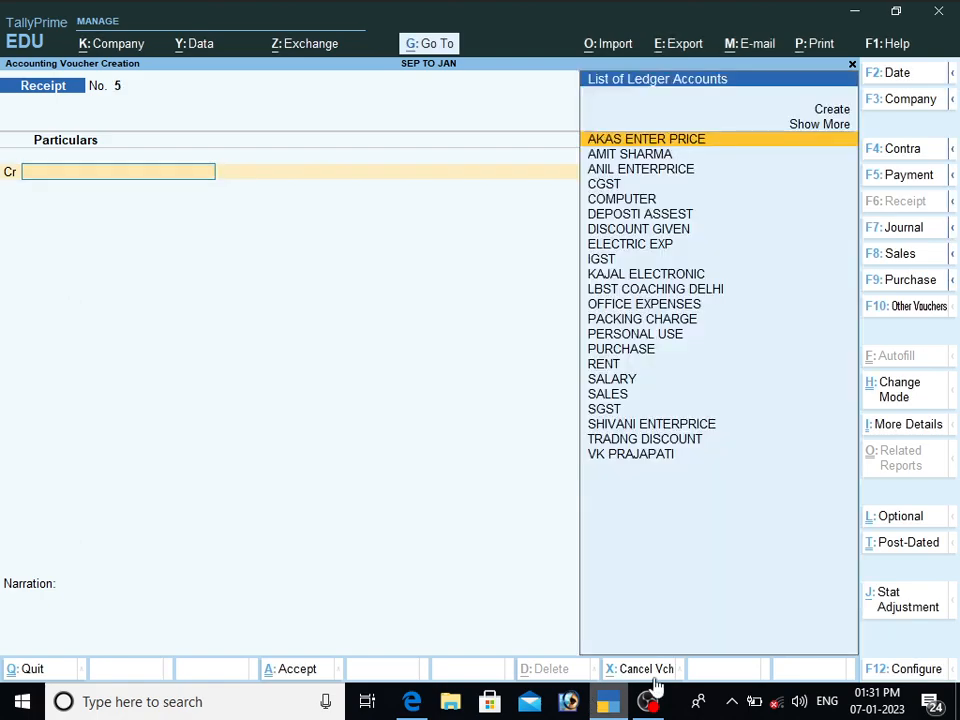
Check the 12-Dec-22 cheque entry in the PDF and credit ANIL ENTERPRICE with 1,30,950 in the next Receipt voucher.
left_click(412, 702)
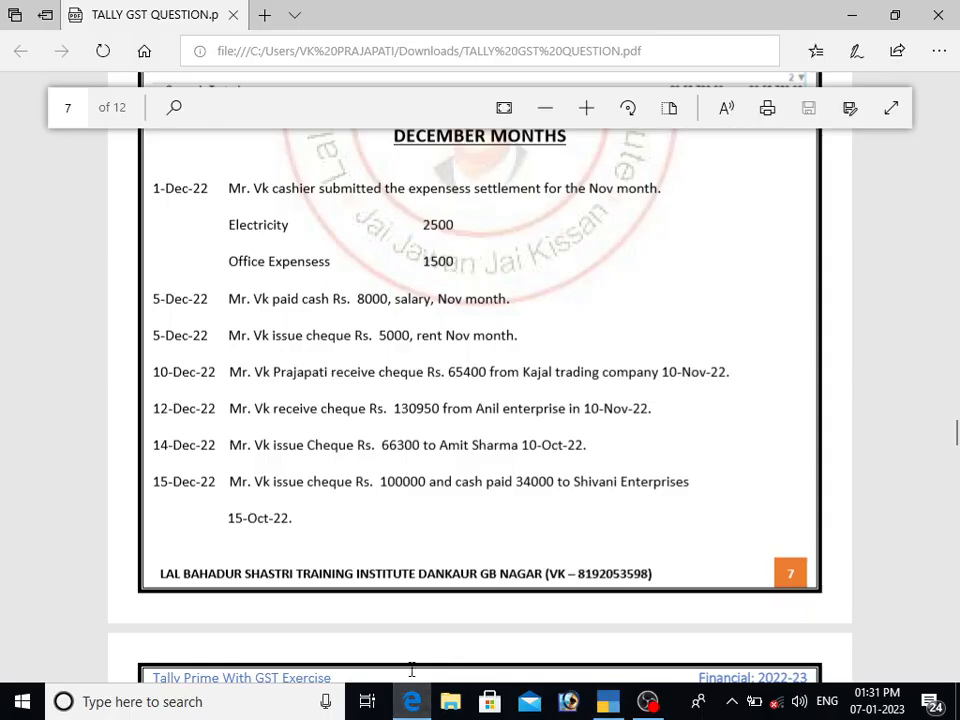
left_click_drag(248, 410, 632, 418)
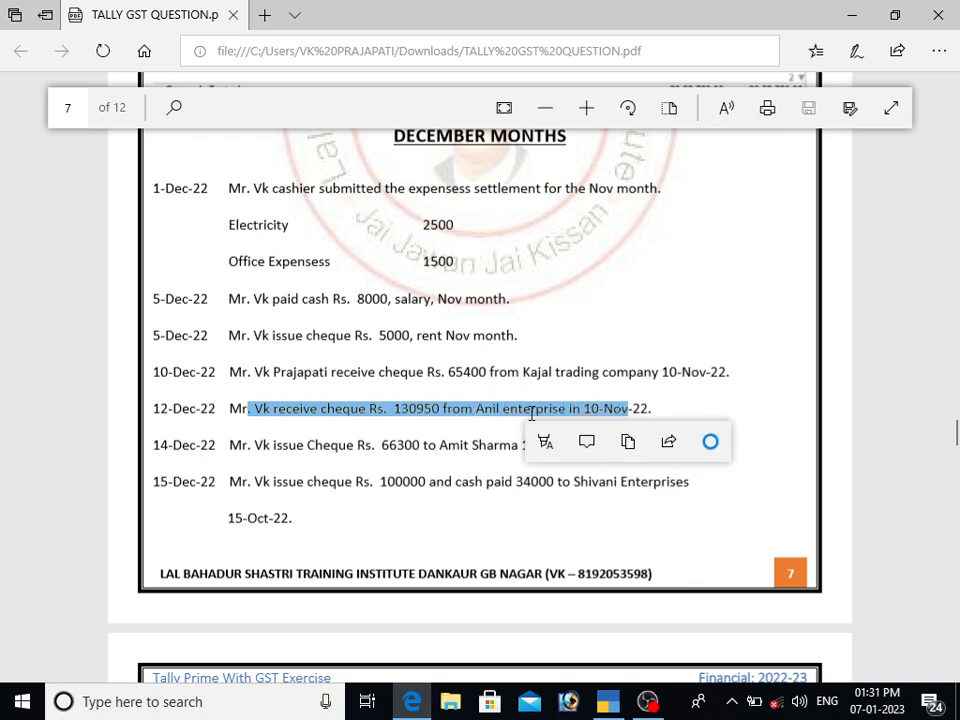
left_click(425, 412)
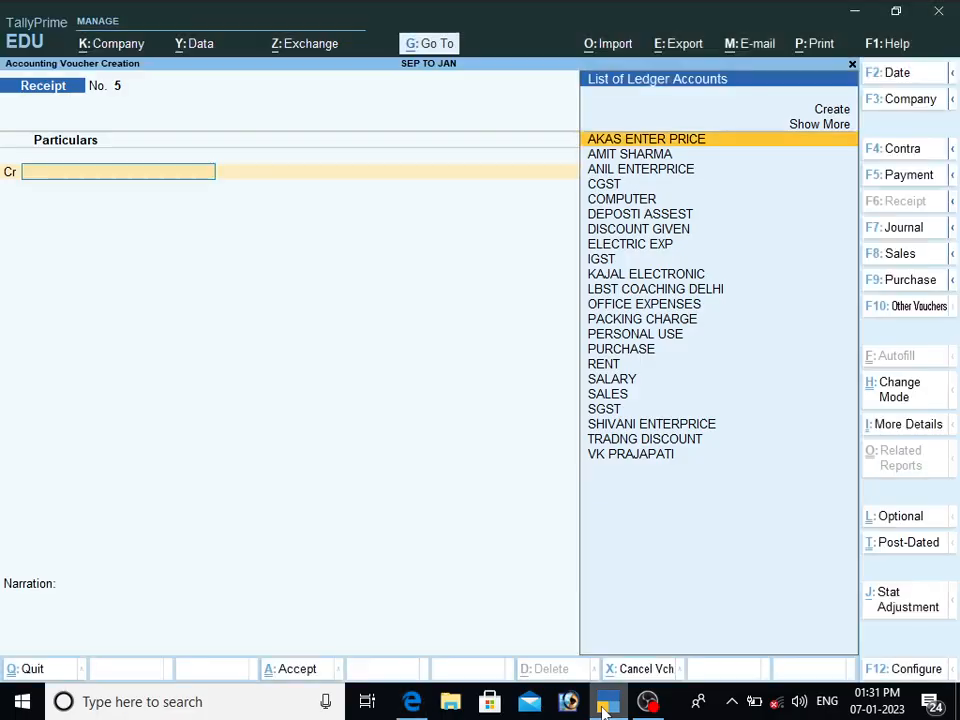
left_click(605, 704)
type("ANK")
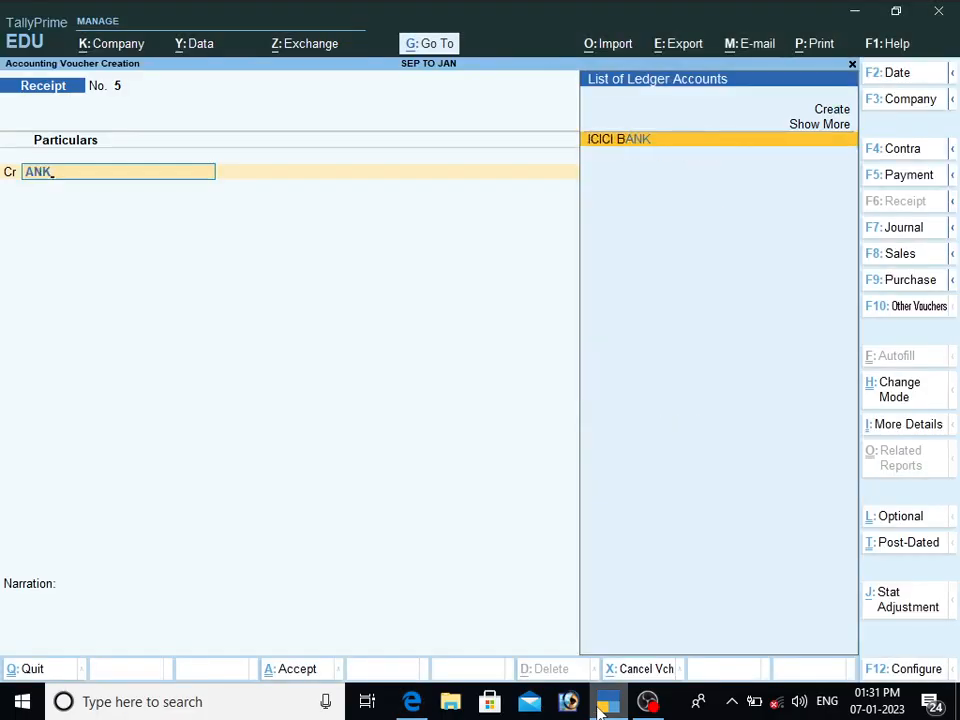
key("BackSpace")
key("Return")
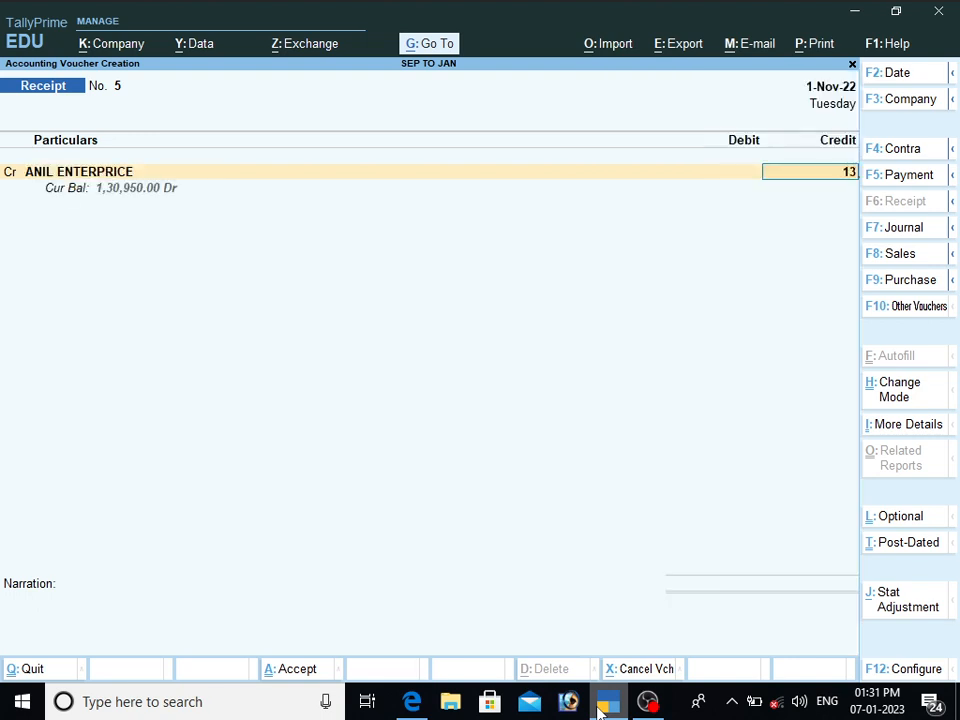
type("1,30,950")
key("Return")
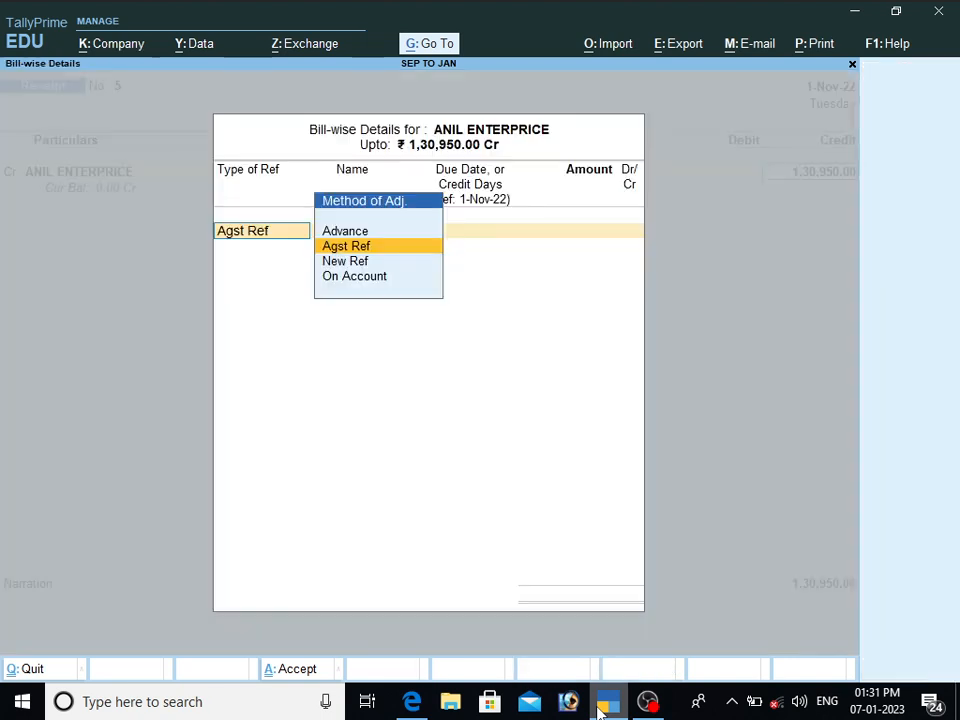
Adjust the 1,30,950 receipt from ANIL ENTERPRICE as Agst Ref against bill 2.
key("Return")
key("Return")
key("Return")
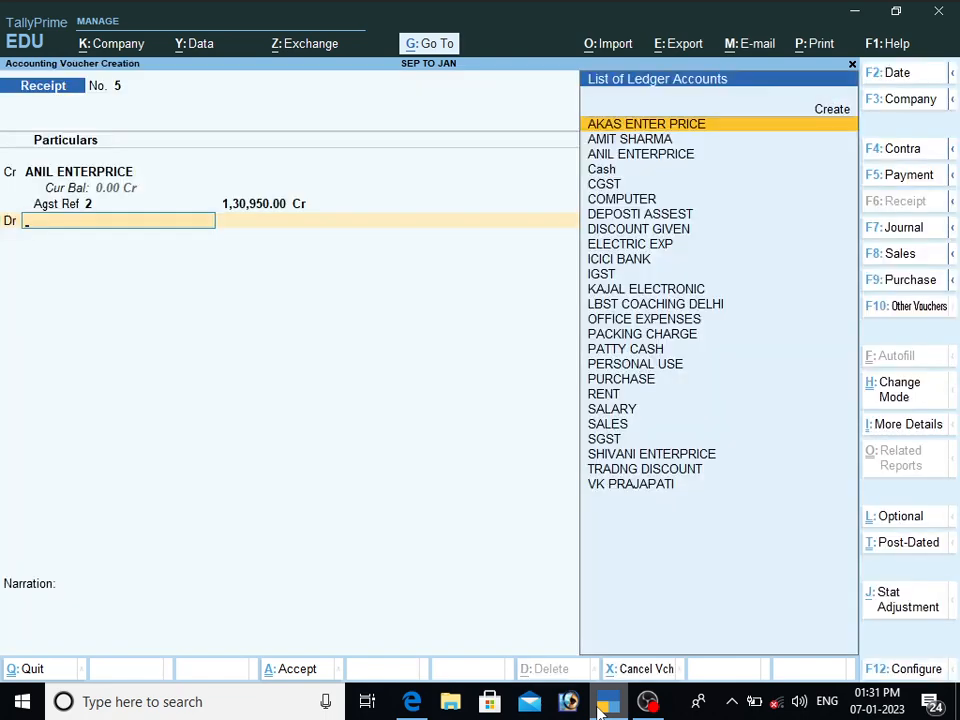
Debit ICICI BANK with 1,30,950, accept the default Cheque/DD details and save the receipt voucher without a narration.
type("IC")
key("Return")
key("Return")
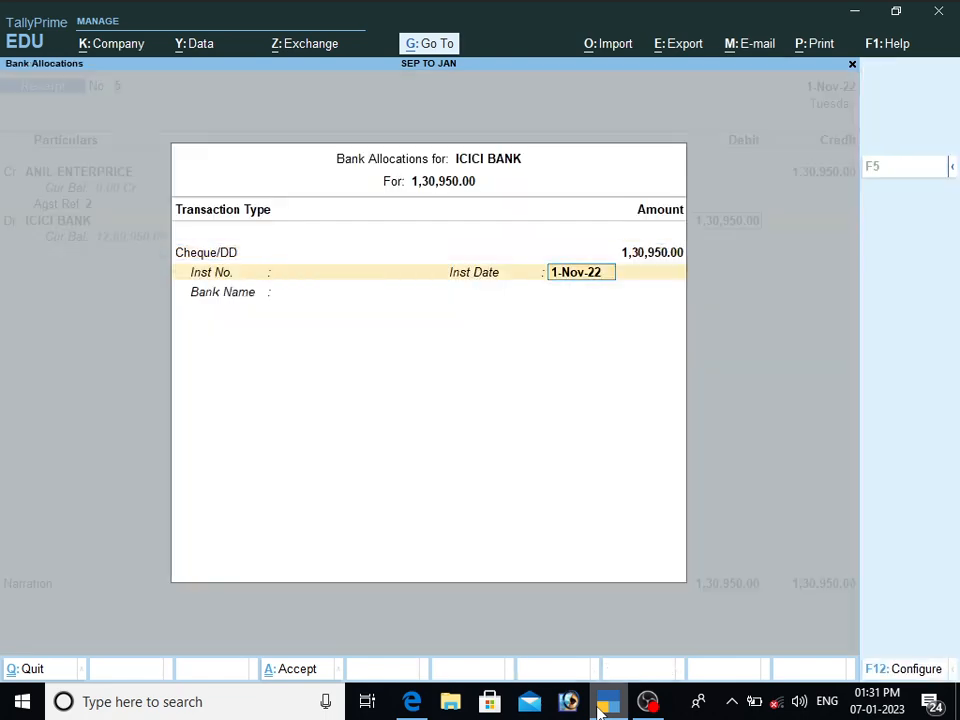
key("Return")
key("Return")
key("Return")
key("Return")
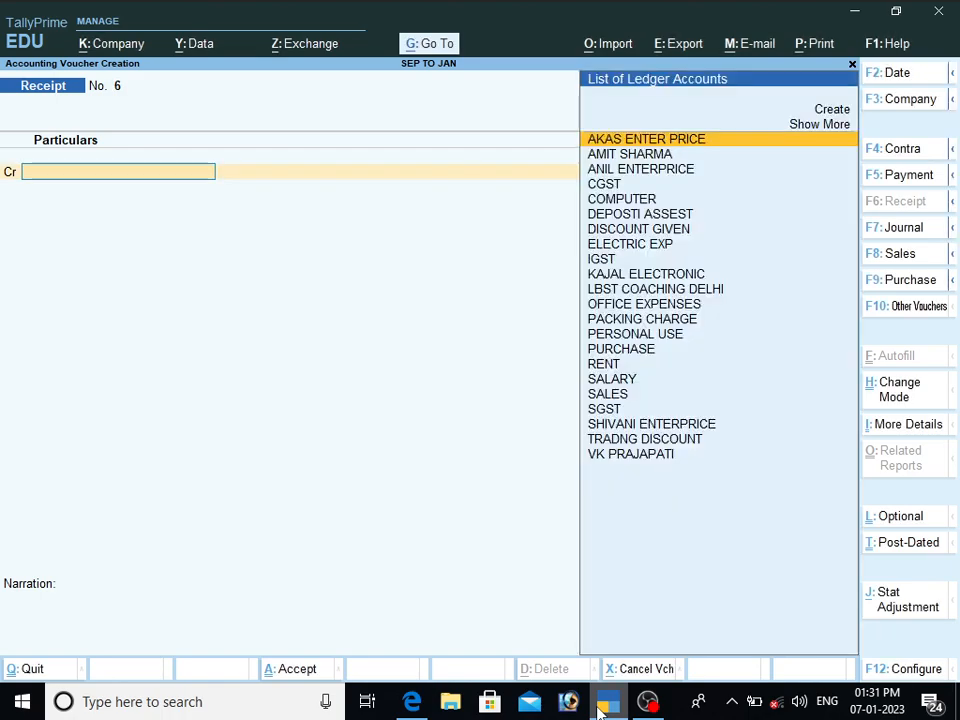
Check the 14-Dec-22 cheque entry in the PDF and debit that entry's party ledger with 66,300 in a Payment voucher.
left_click(412, 701)
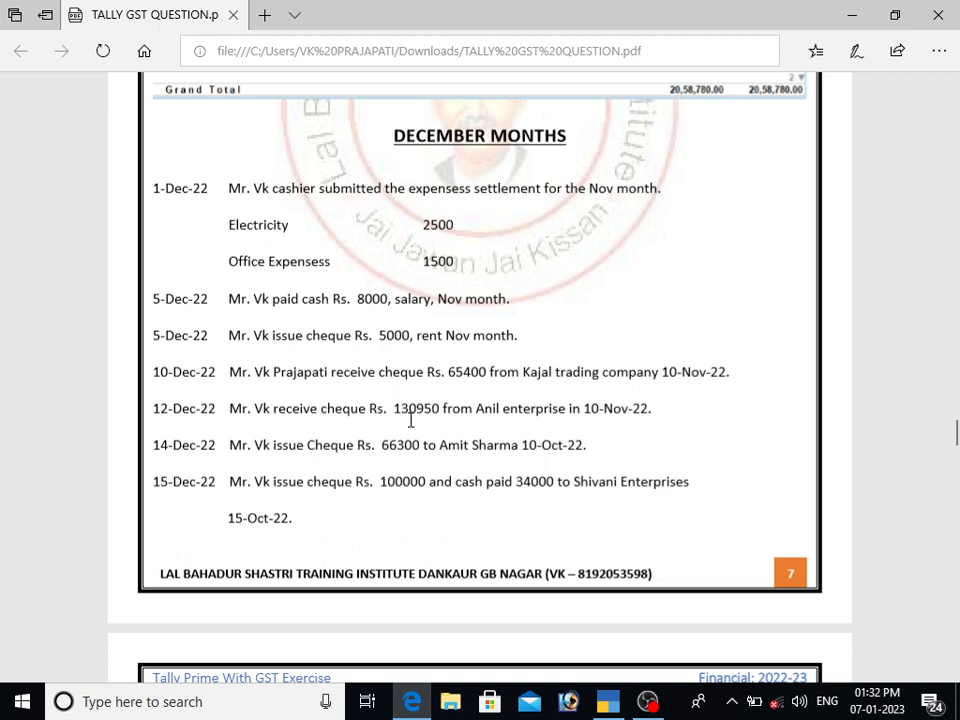
left_click_drag(241, 445, 604, 451)
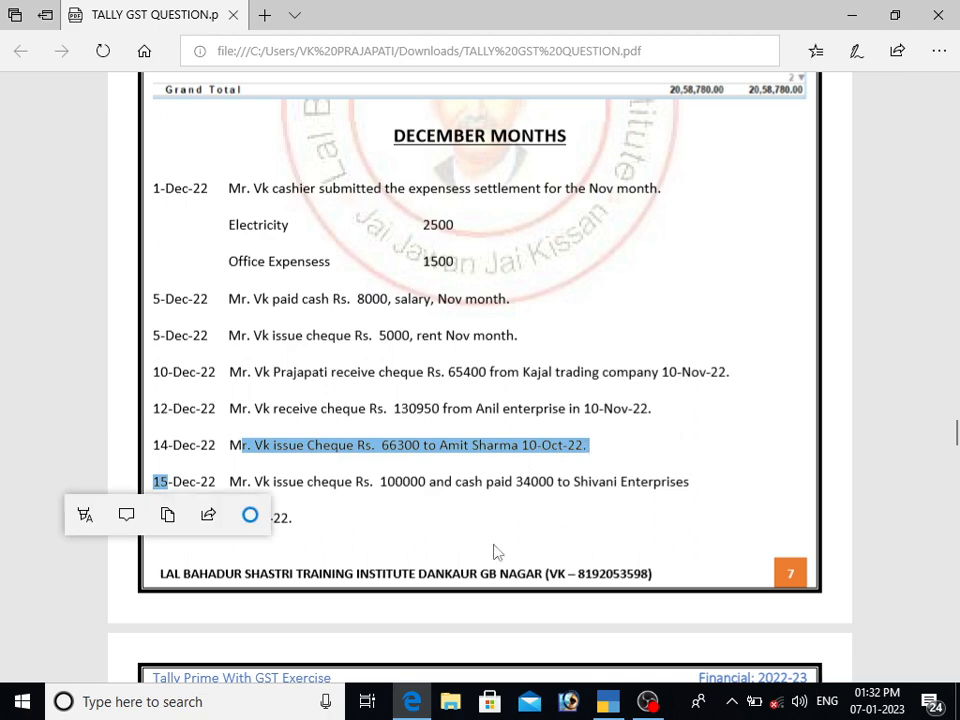
left_click(606, 703)
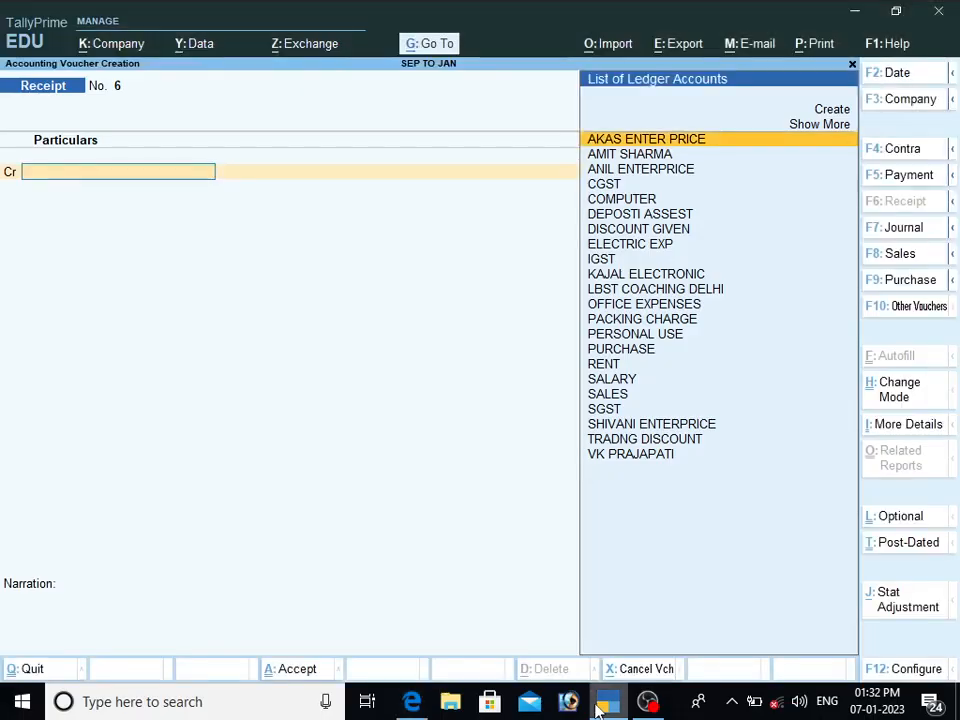
key("F5")
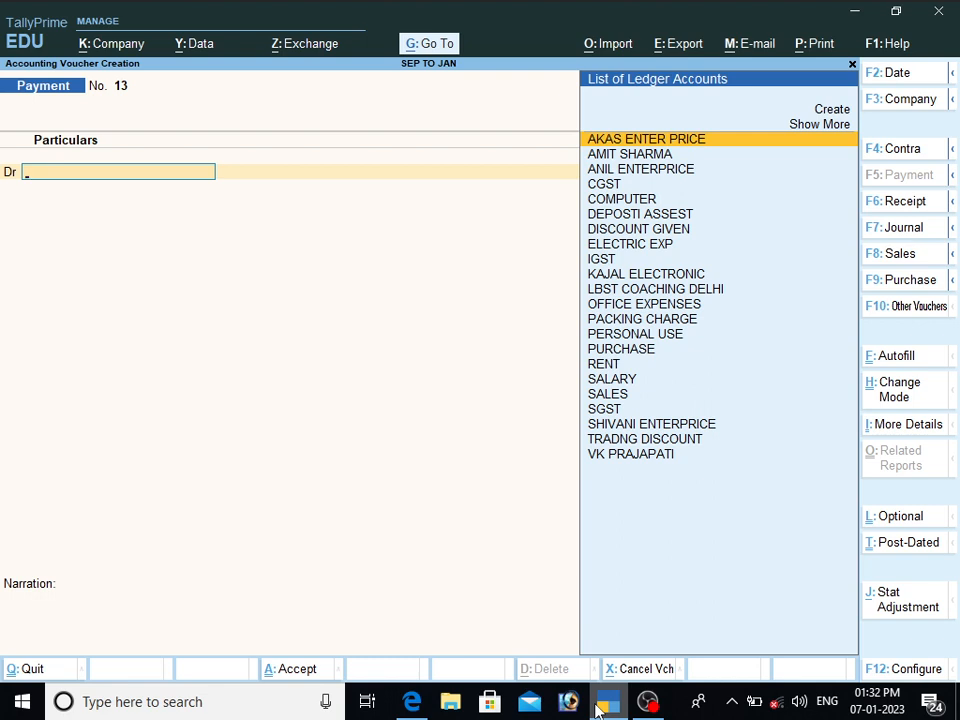
type("AMI")
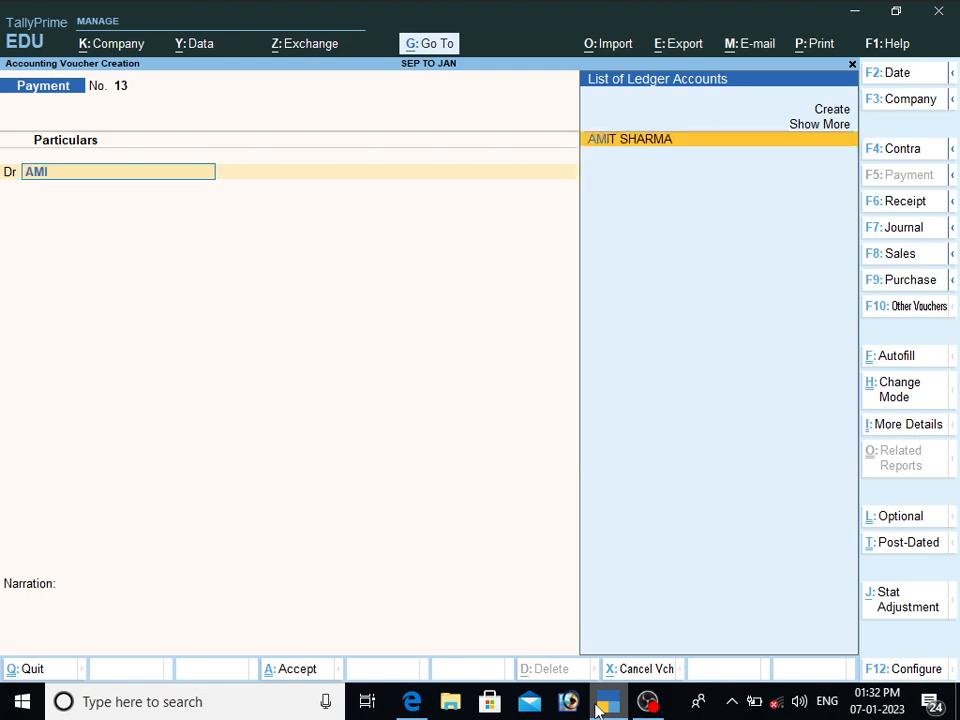
key("Return")
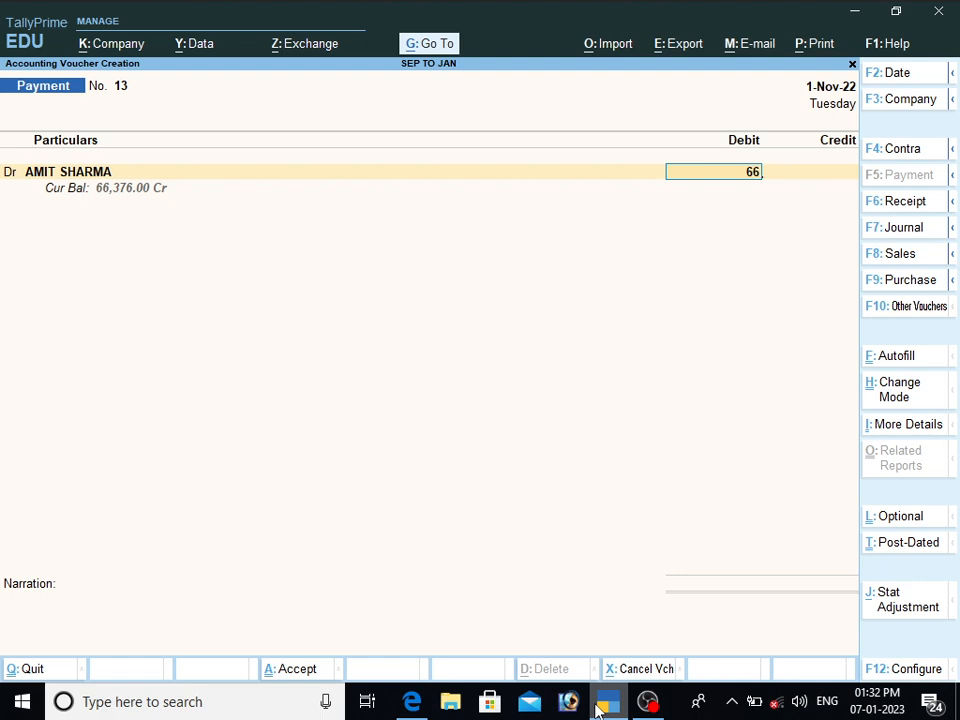
type("300")
key("Return")
Adjust the 66,300 payment as Agst Ref against the party's pending bill 1.
key("Return")
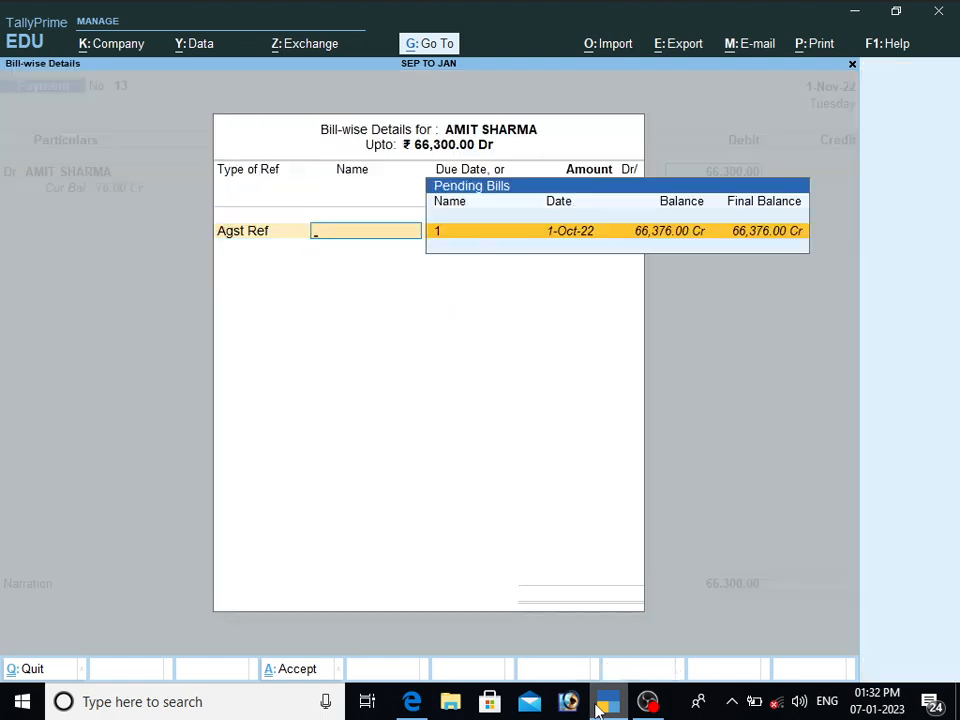
key("Return")
key("Return")
key("Return")
key("Return")
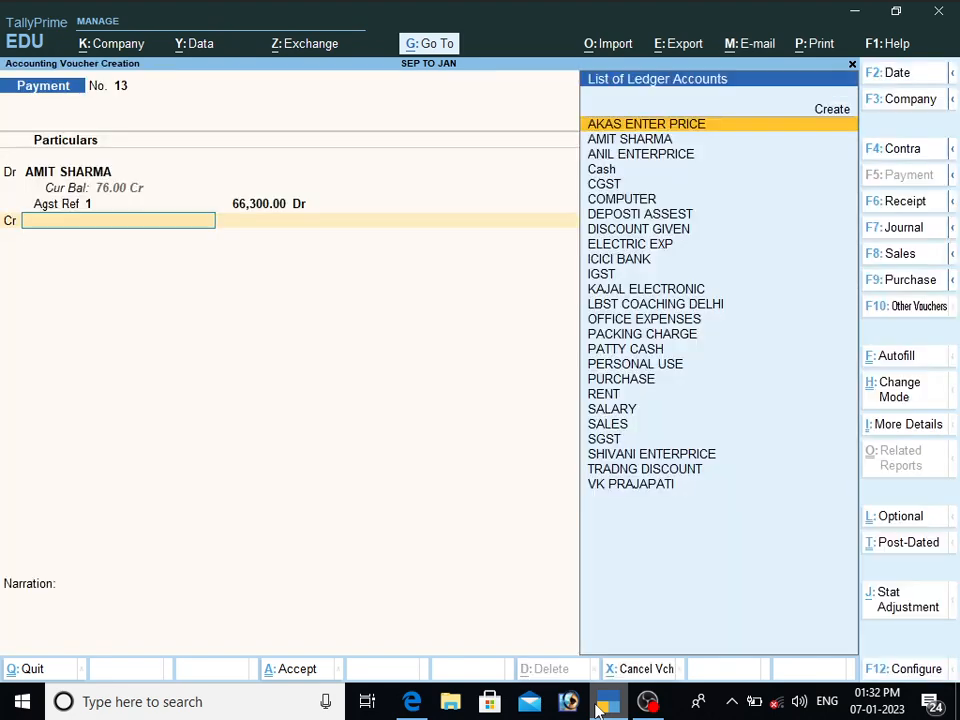
Credit ICICI BANK with 66,300, accept the default bank details and save the payment voucher without a narration.
type("IC")
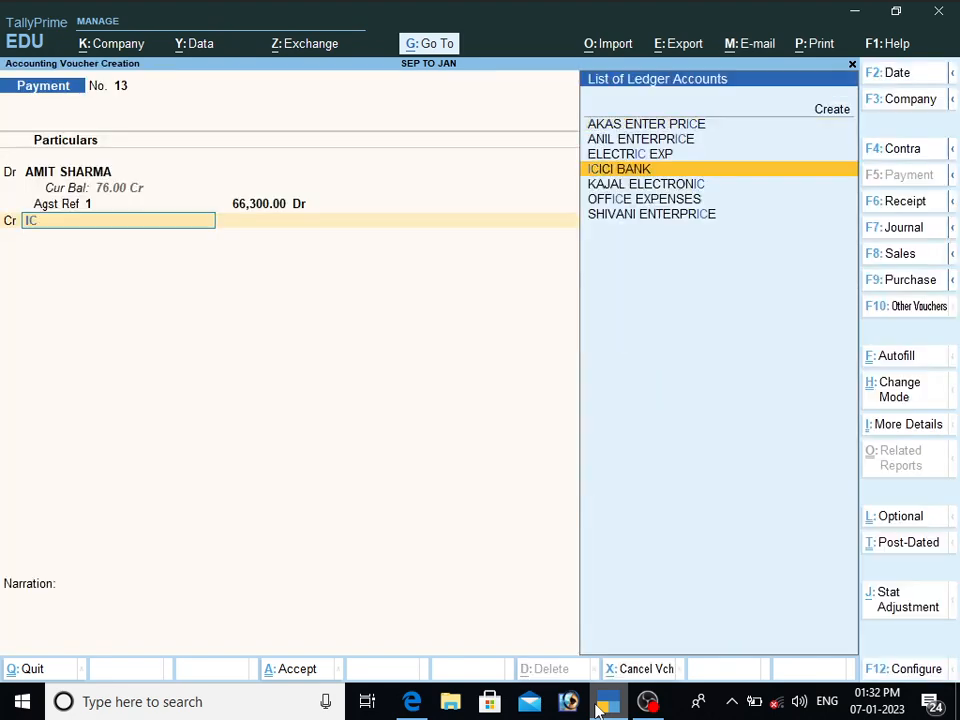
key("Return")
key("Return")
key("Return")
key("Return")
key("Return")
key("Return")
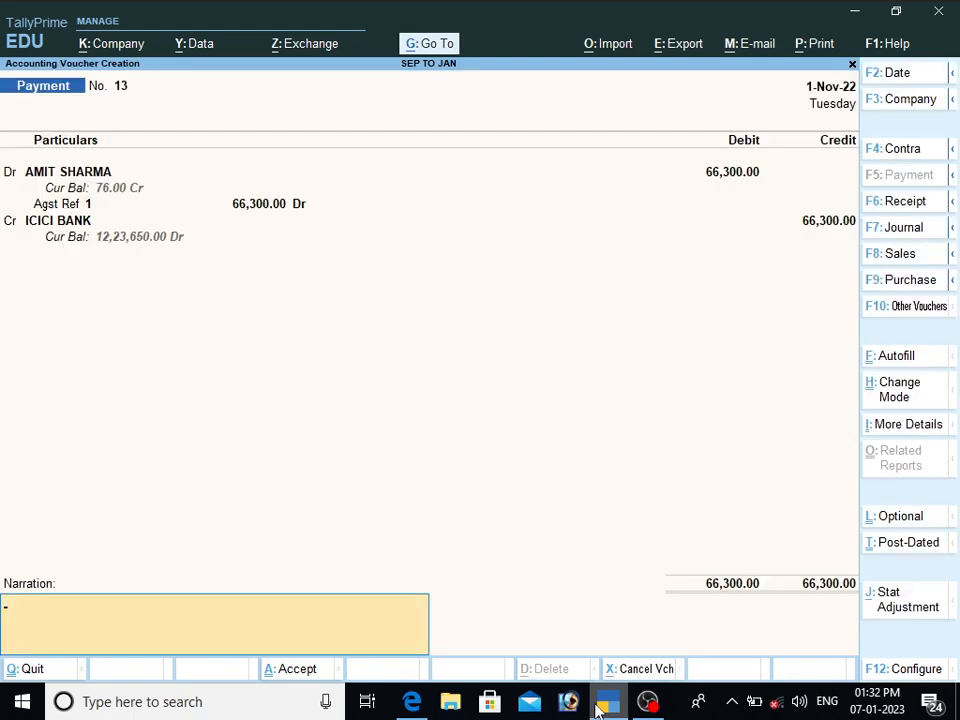
key("Return")
key("Return")
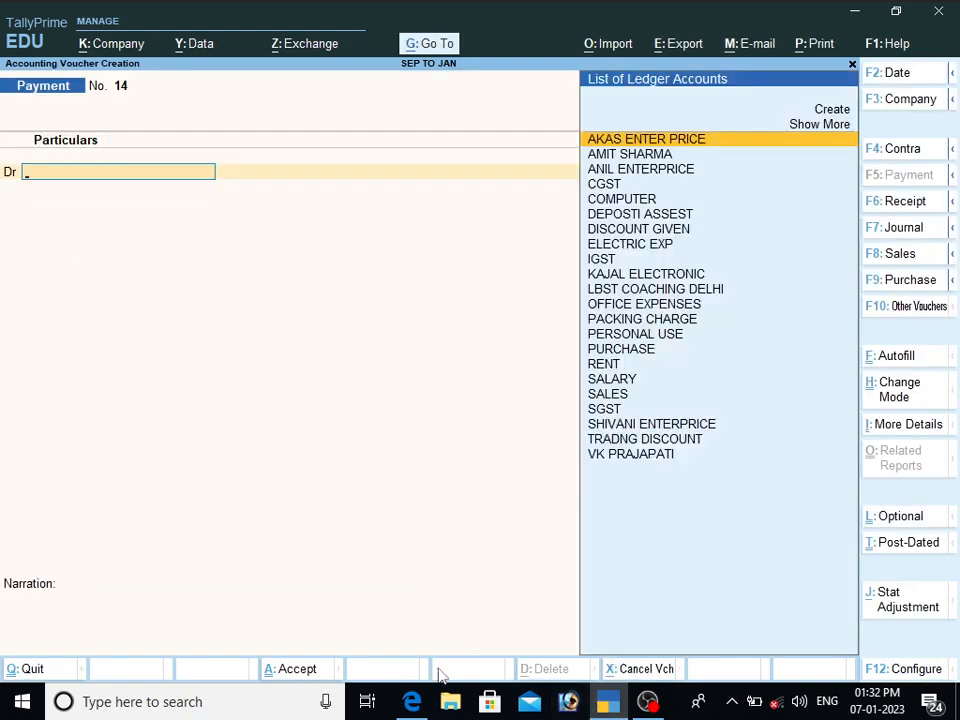
Check the 15-Dec-22 entry in the PDF and debit SHIVANI ENTERPRICE with 1,34,000 in the Payment voucher.
left_click(411, 701)
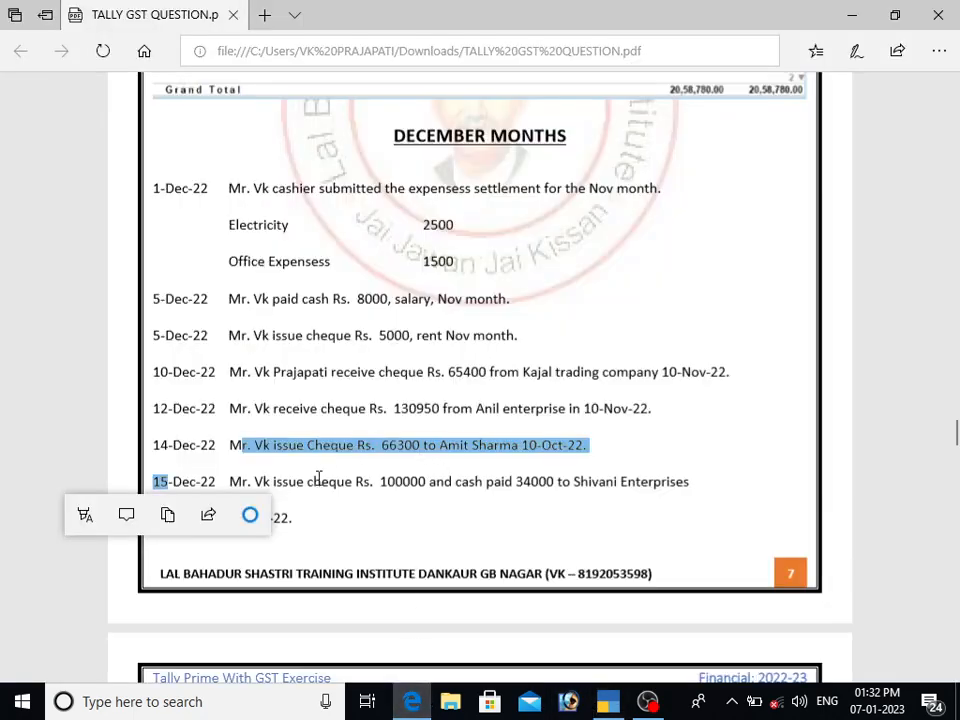
left_click(252, 507)
left_click_drag(225, 481, 458, 485)
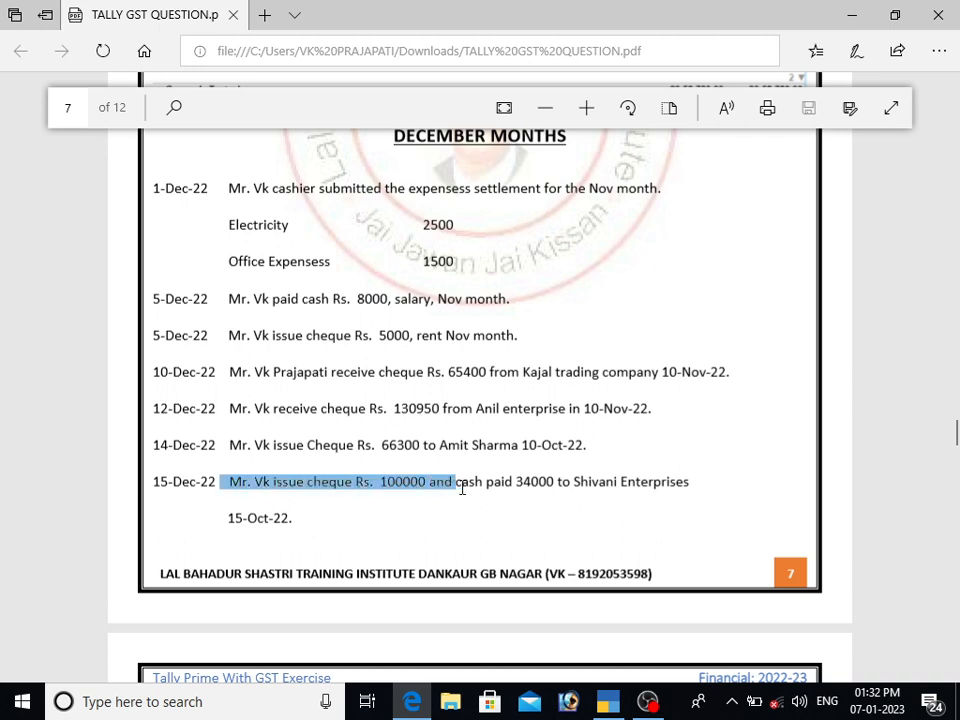
left_click(418, 481)
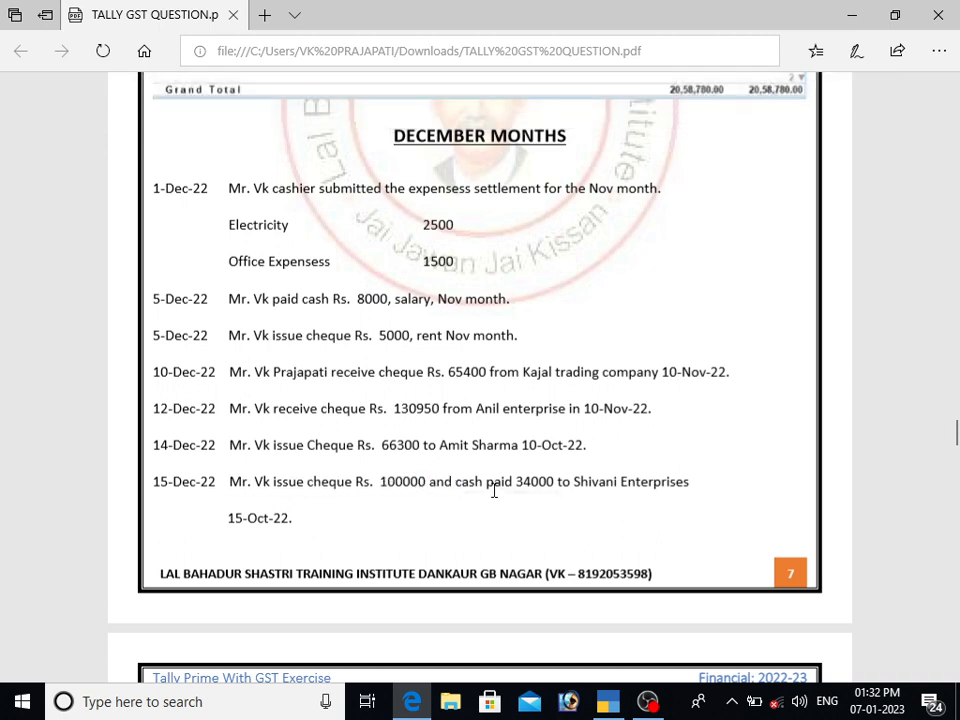
left_click_drag(512, 481, 553, 481)
left_click(519, 484)
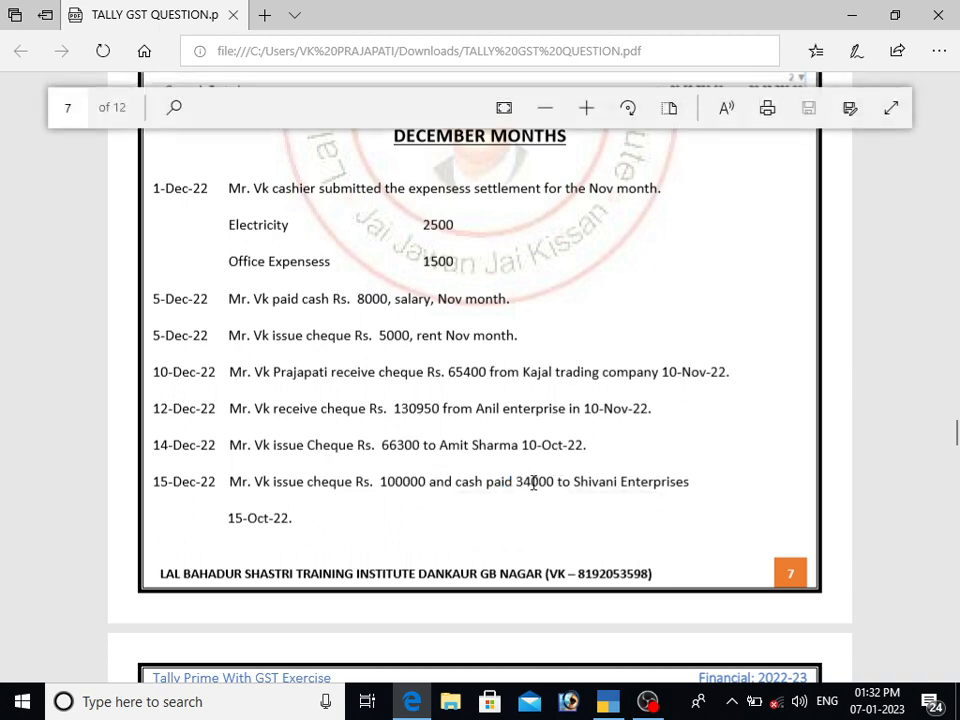
left_click(610, 706)
type("SH")
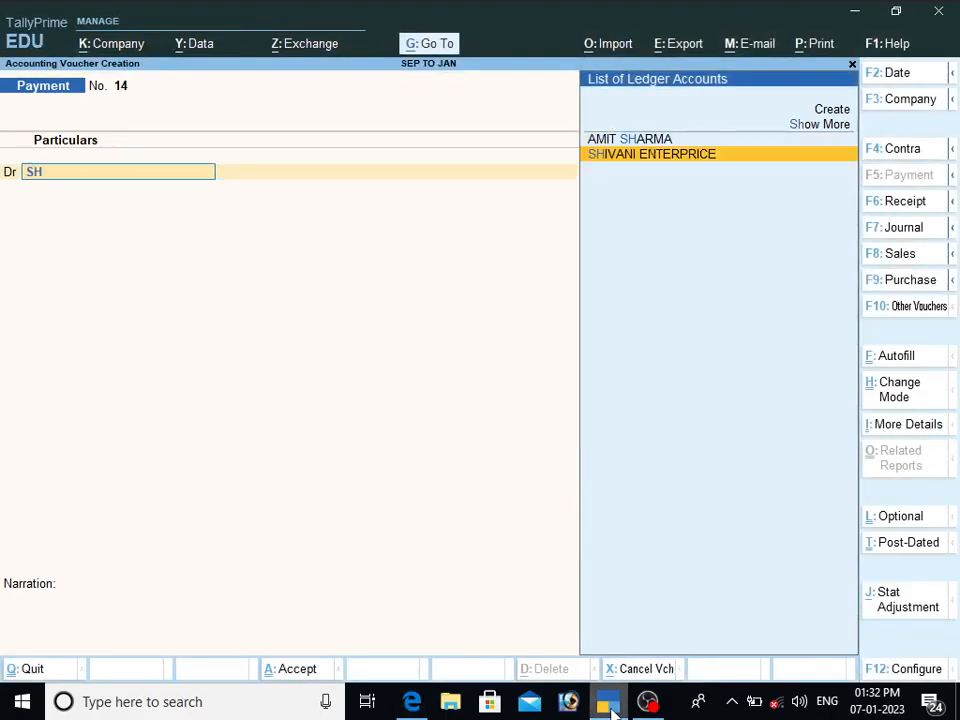
type("I")
key("Return")
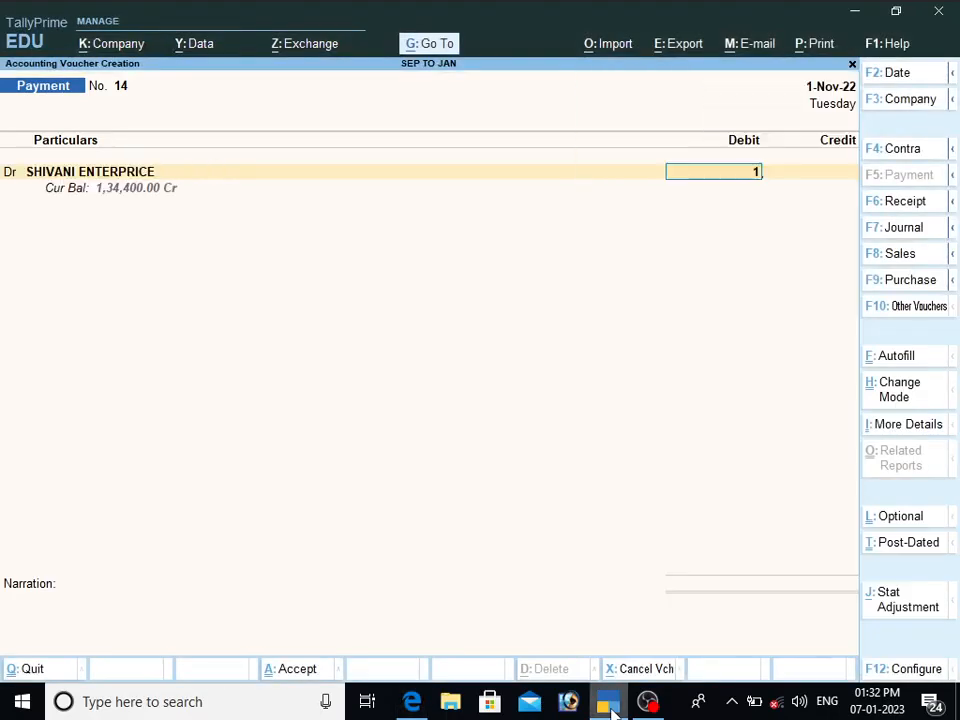
type("34000")
Adjust the 1,34,000 payment as Agst Ref against SHIVANI ENTERPRICE's pending bill 2.
key("Return")
key("Return")
key("Return")
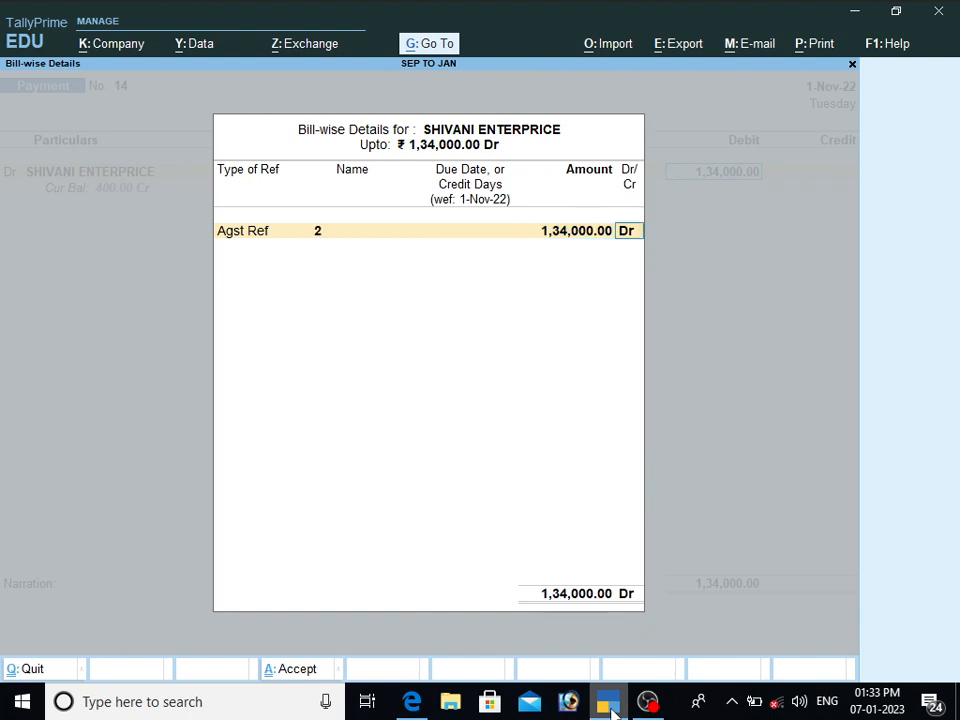
key("Return")
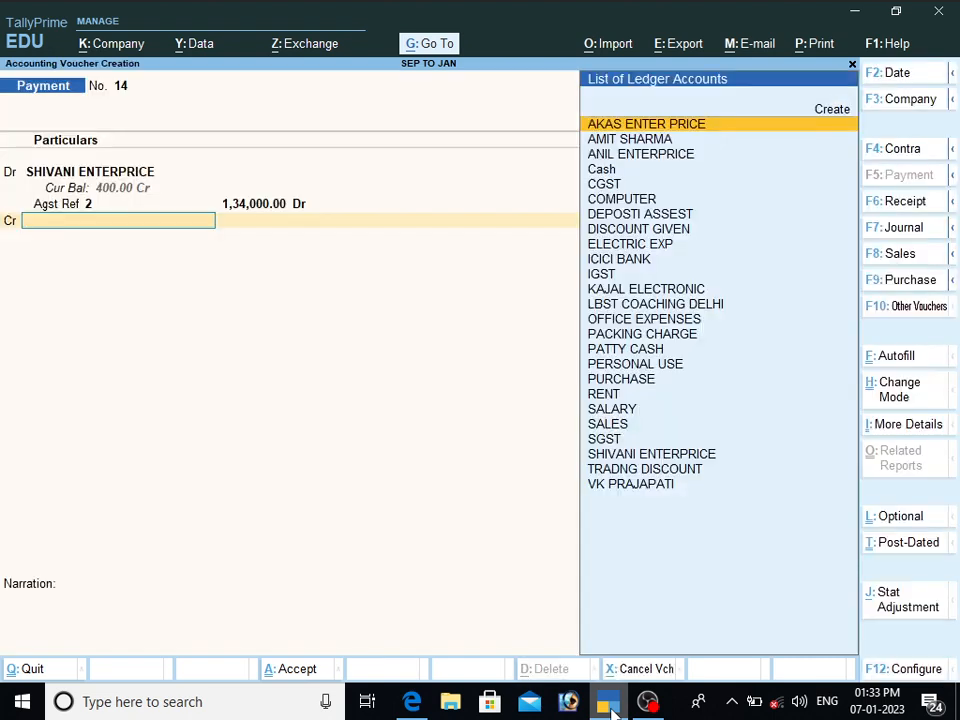
Credit ICICI BANK with 1,00,000 for the cheque part of the payment and accept the default bank details.
type("IC")
key("Return")
type("10")
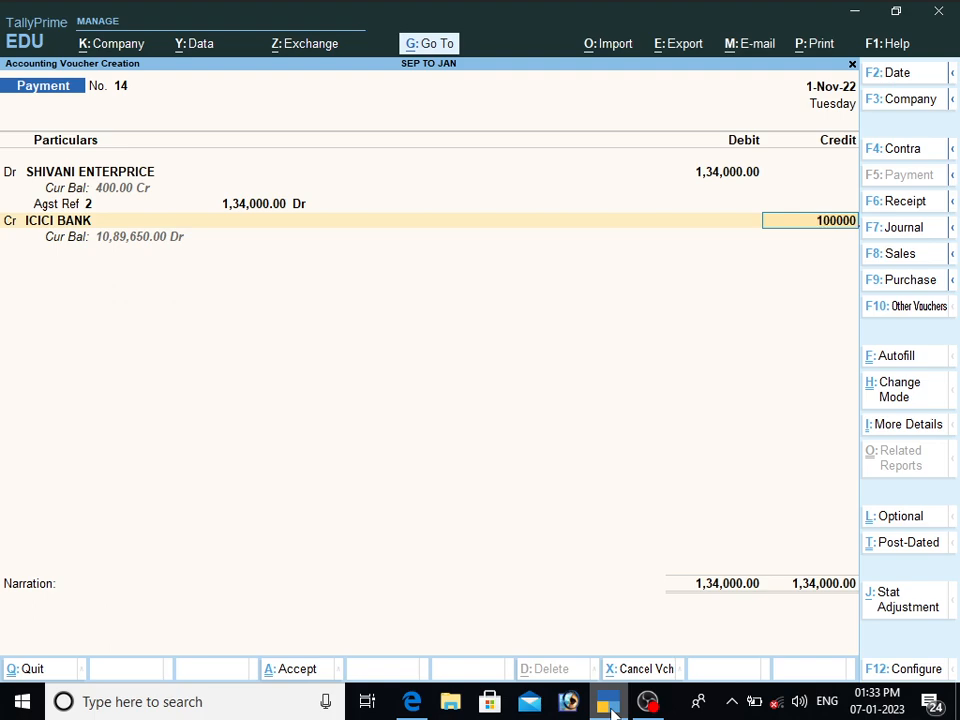
type("0000")
key("Return")
key("Return")
key("Return")
key("Return")
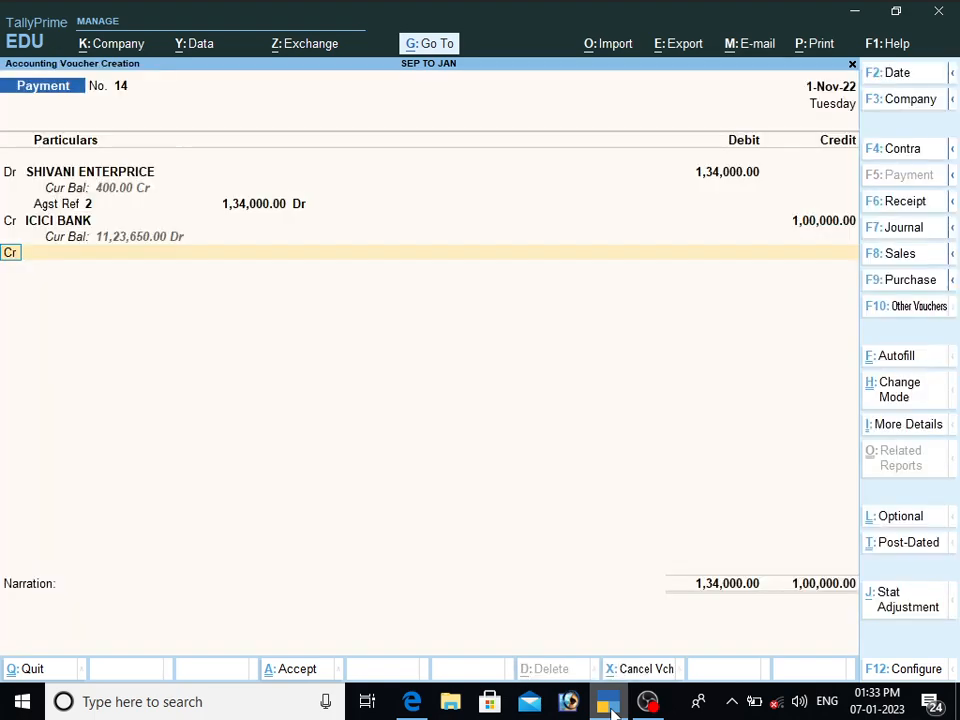
Credit Cash with the remaining 34,000 and save the payment voucher without a narration.
type("CAS")
key("Return")
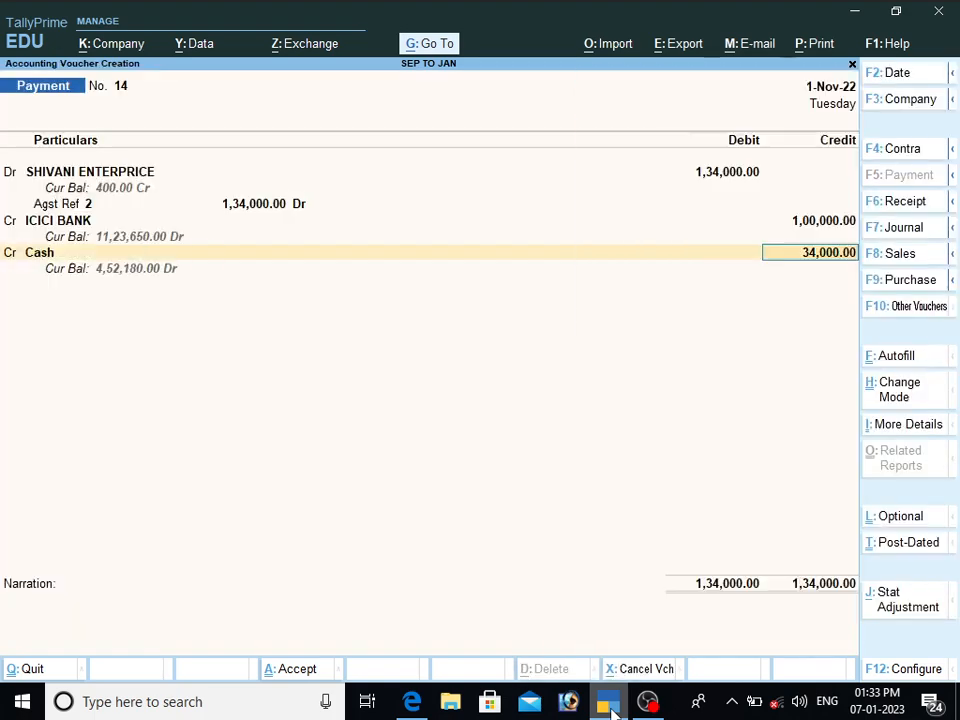
key("Return")
key("Return")
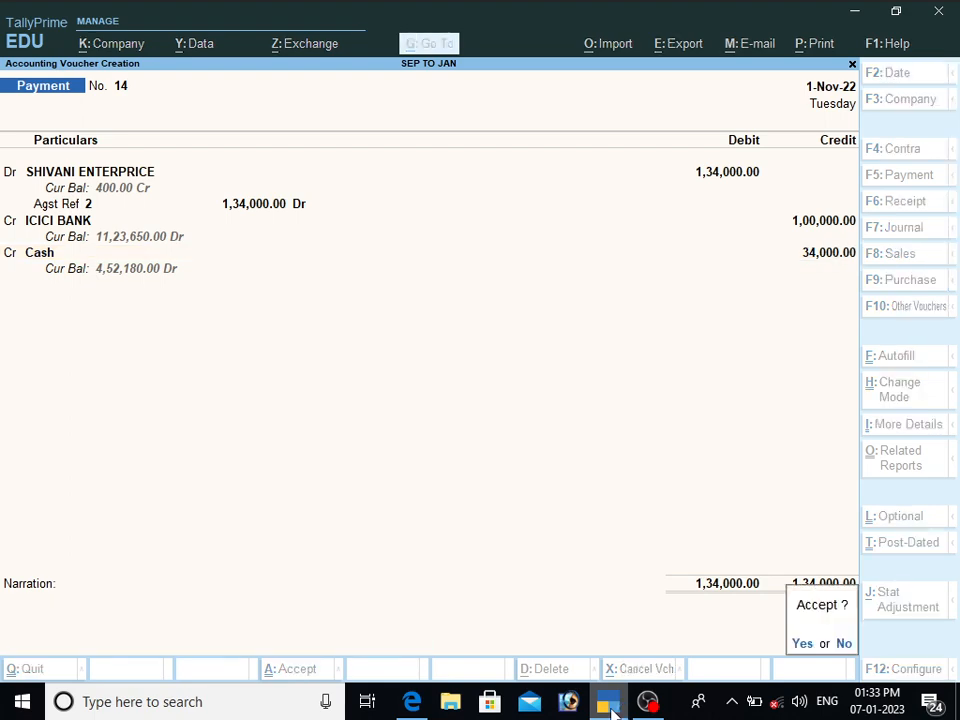
key("Return")
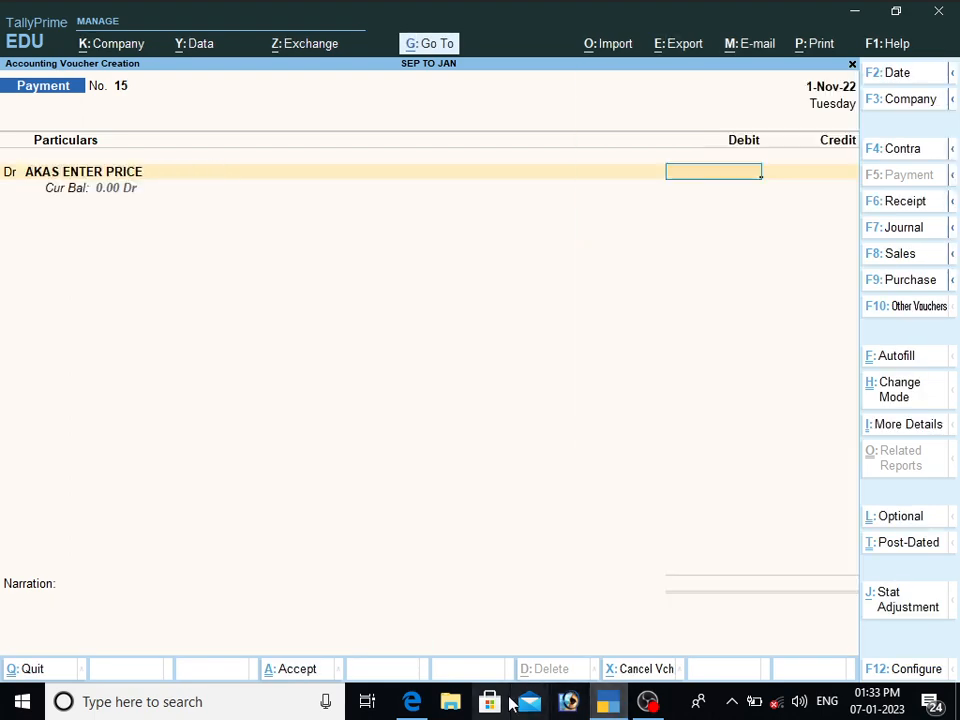
Check the 16-Dec-22 entry in the PDF and set PERSONAL USE as the debit ledger of the new Payment voucher.
left_click(413, 703)
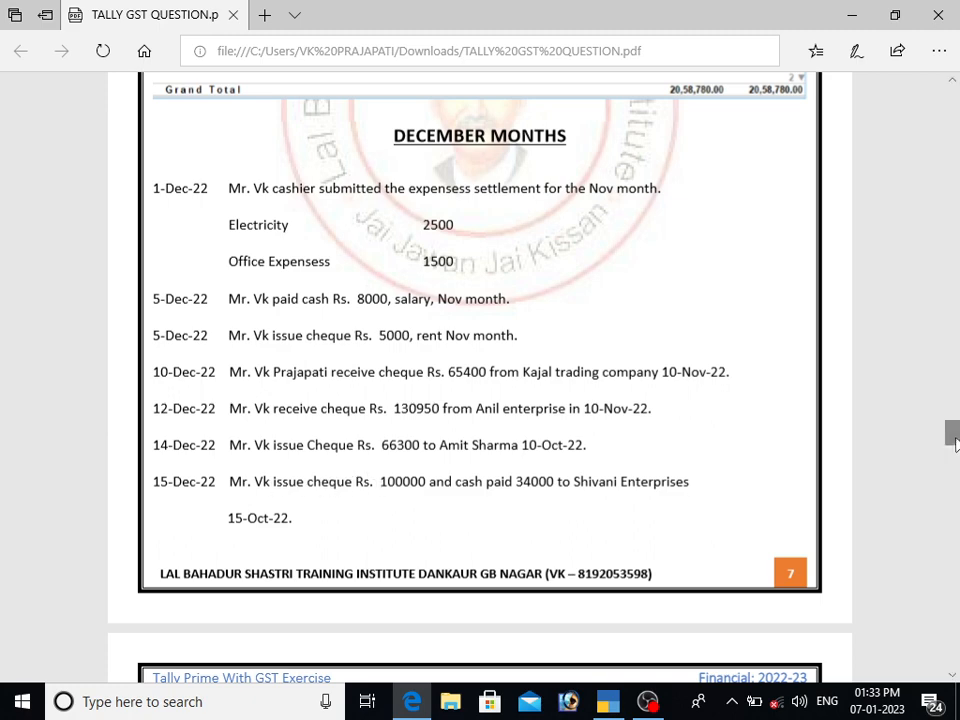
left_click_drag(956, 431, 955, 455)
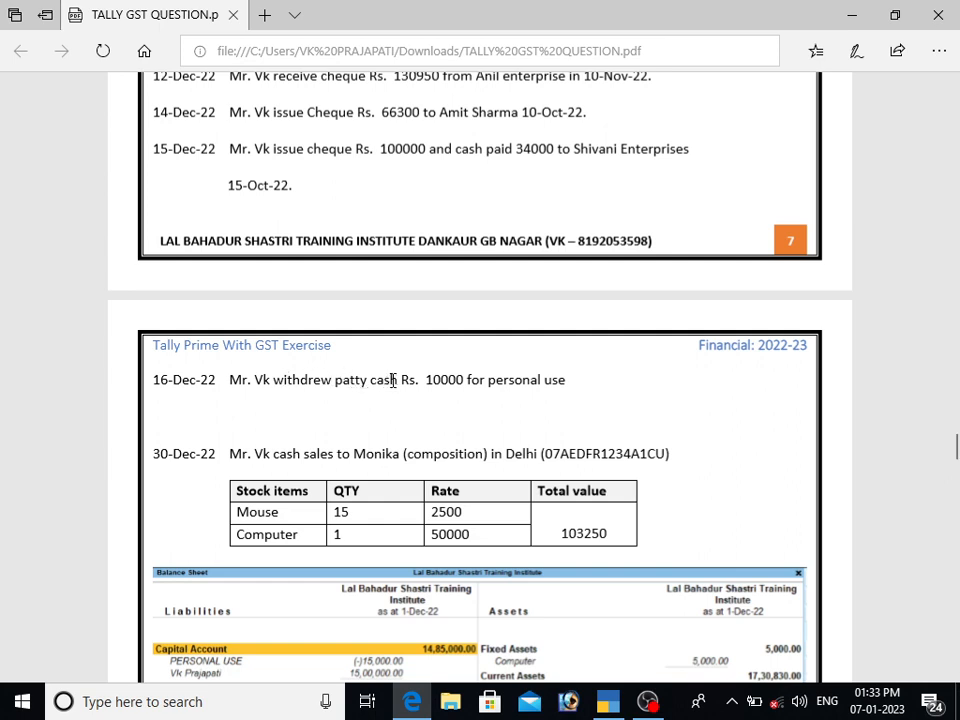
left_click(607, 703)
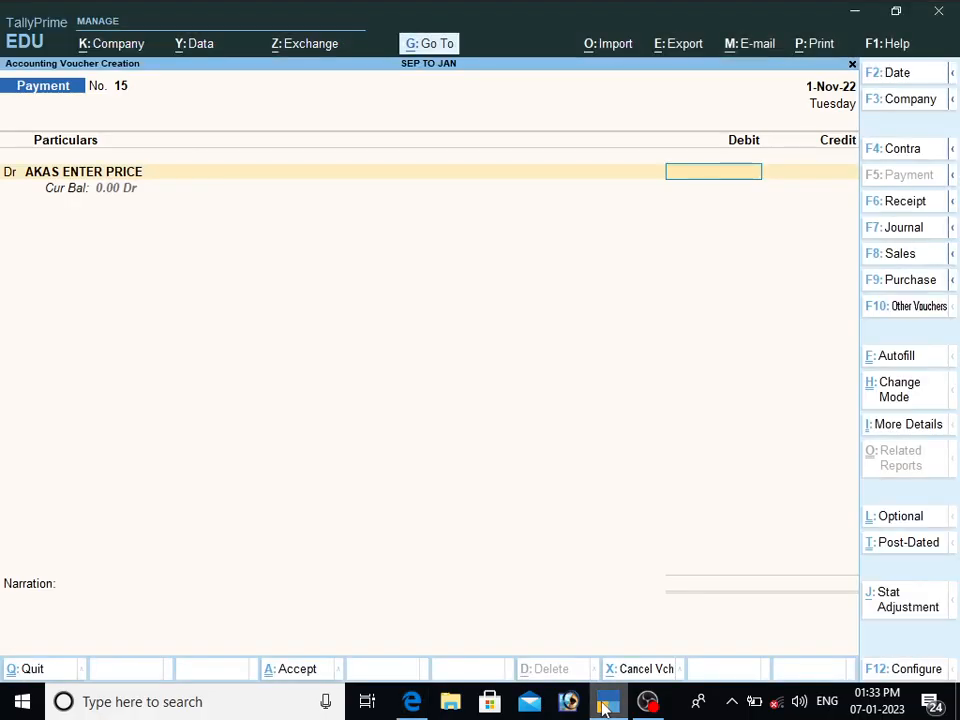
type("ER")
key("BackSpace")
key("BackSpace")
key("BackSpace")
key("BackSpace")
type("P")
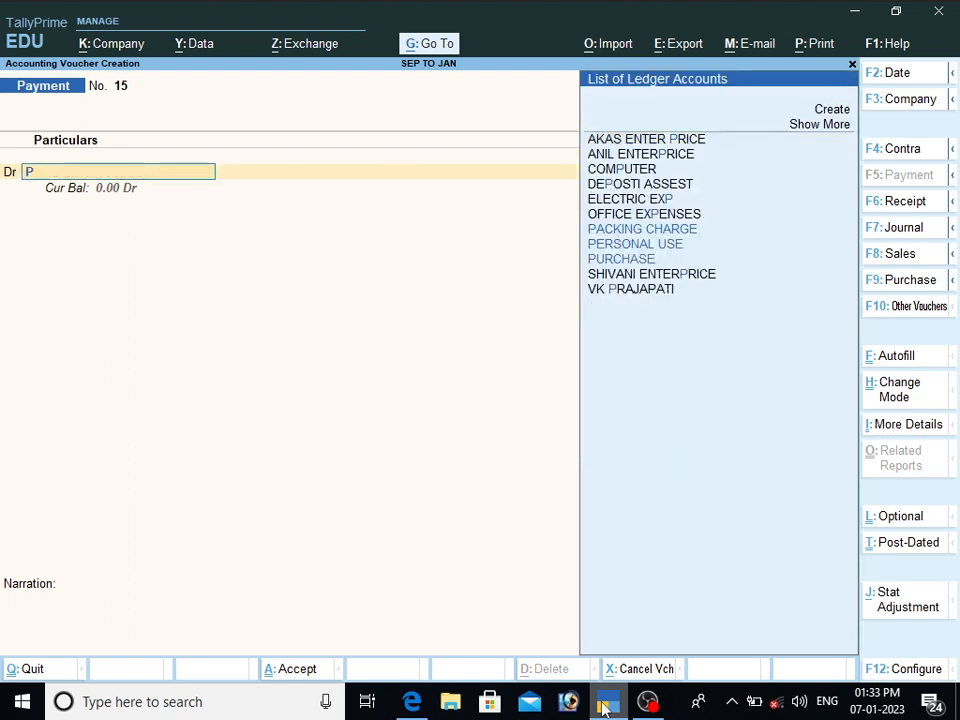
type("E")
key("Return")
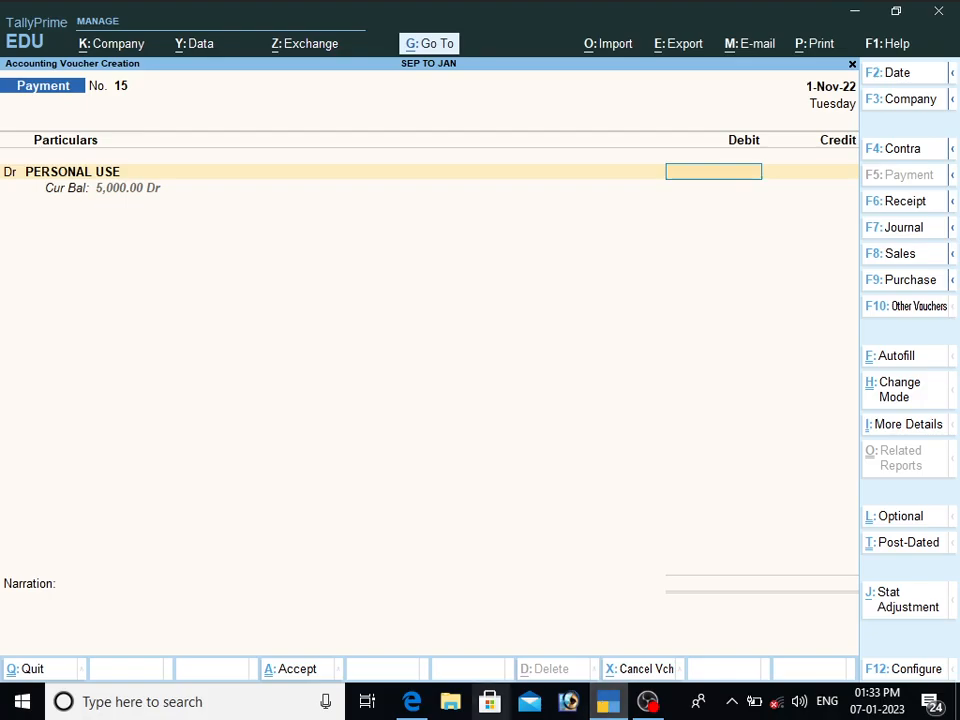
Confirm the withdrawn amount in the PDF's 16-Dec-22 entry and debit PERSONAL USE with 10,000.
left_click(411, 701)
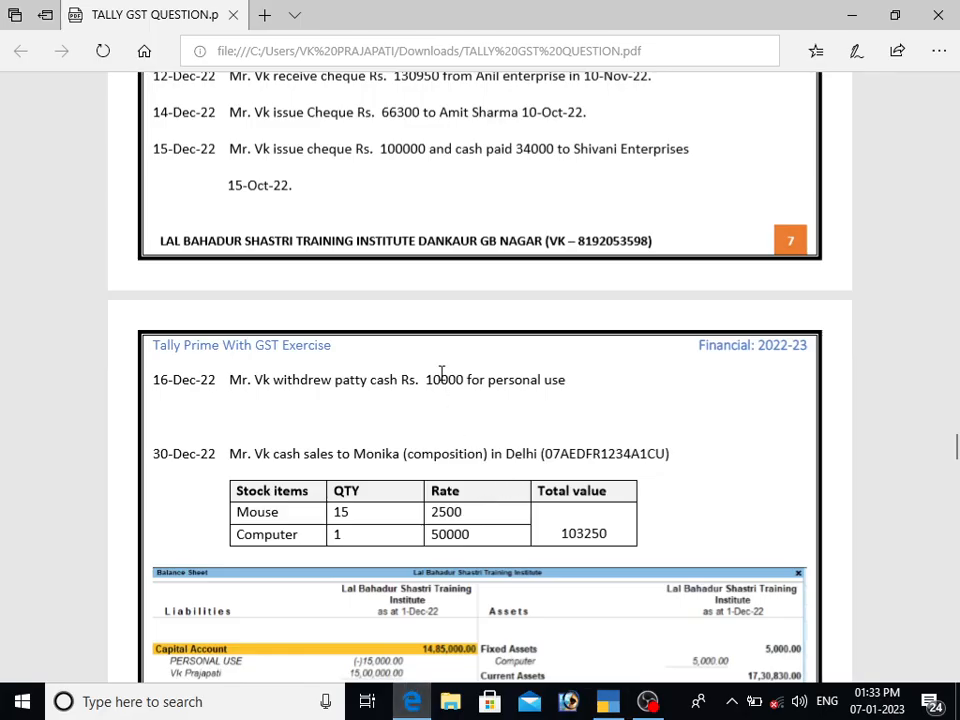
left_click(606, 706)
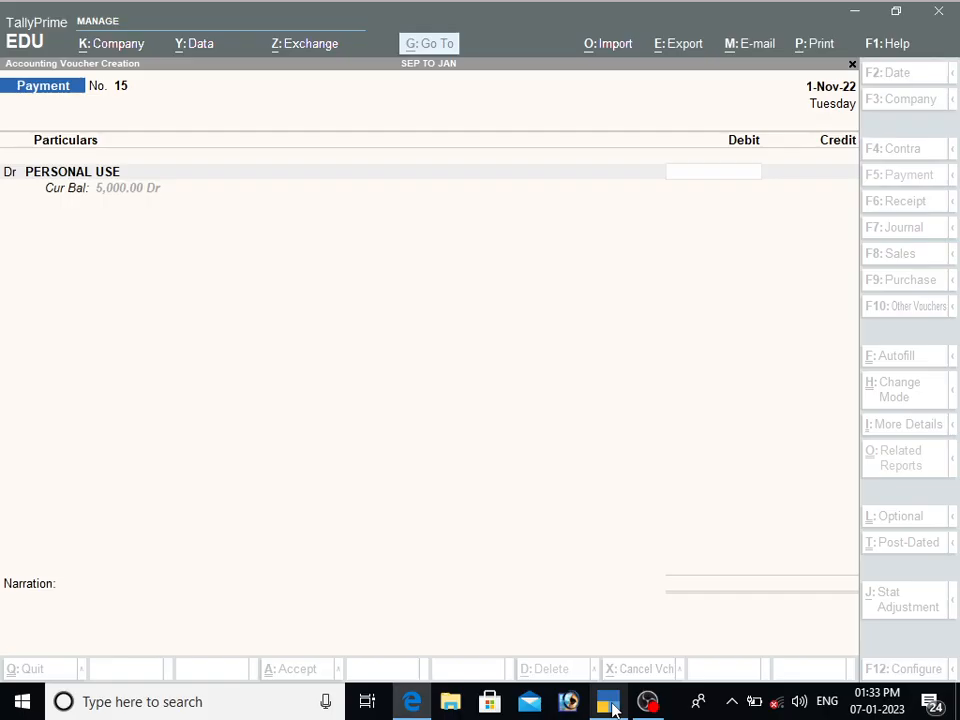
type("10000")
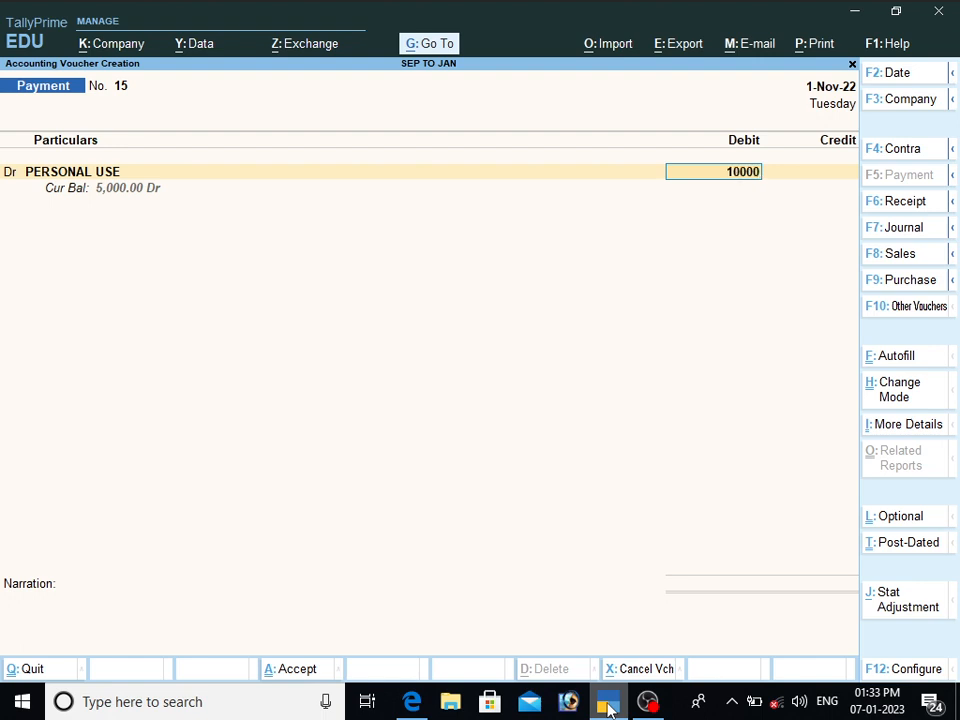
key("Return")
key("Return")
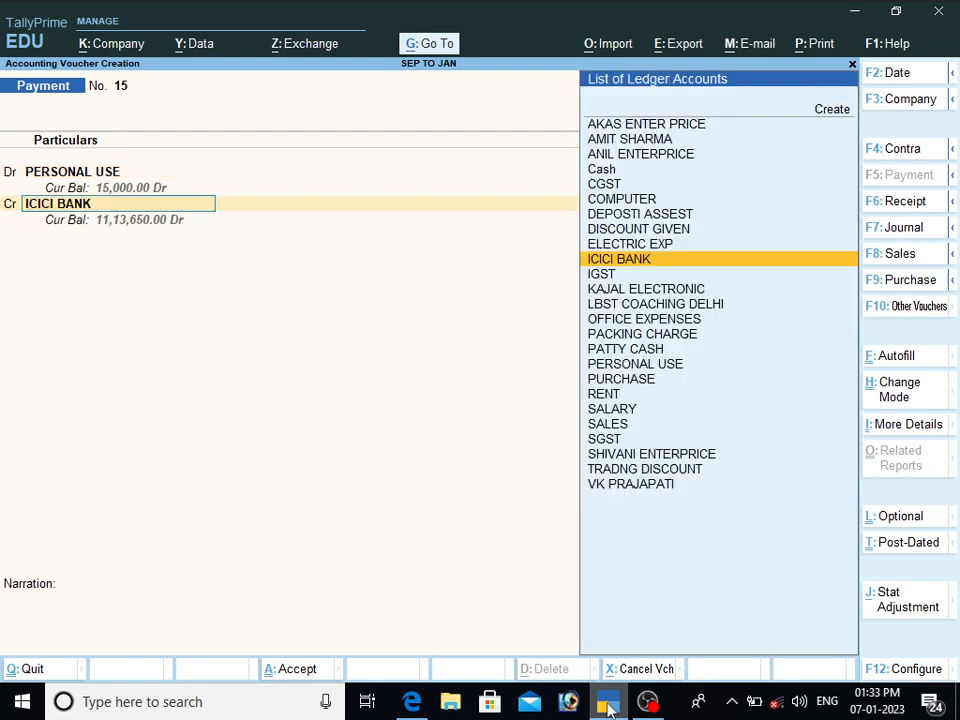
Credit PATTY CASH with 10,000 and save the payment voucher without a narration.
type("PA")
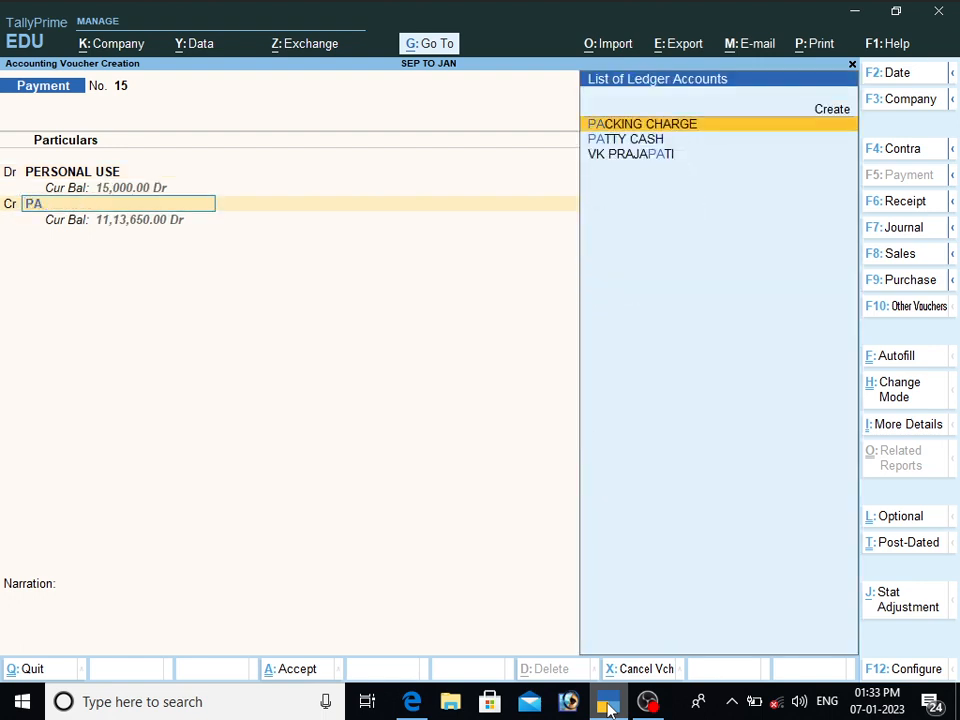
key("Down")
key("Return")
key("Return")
key("Return")
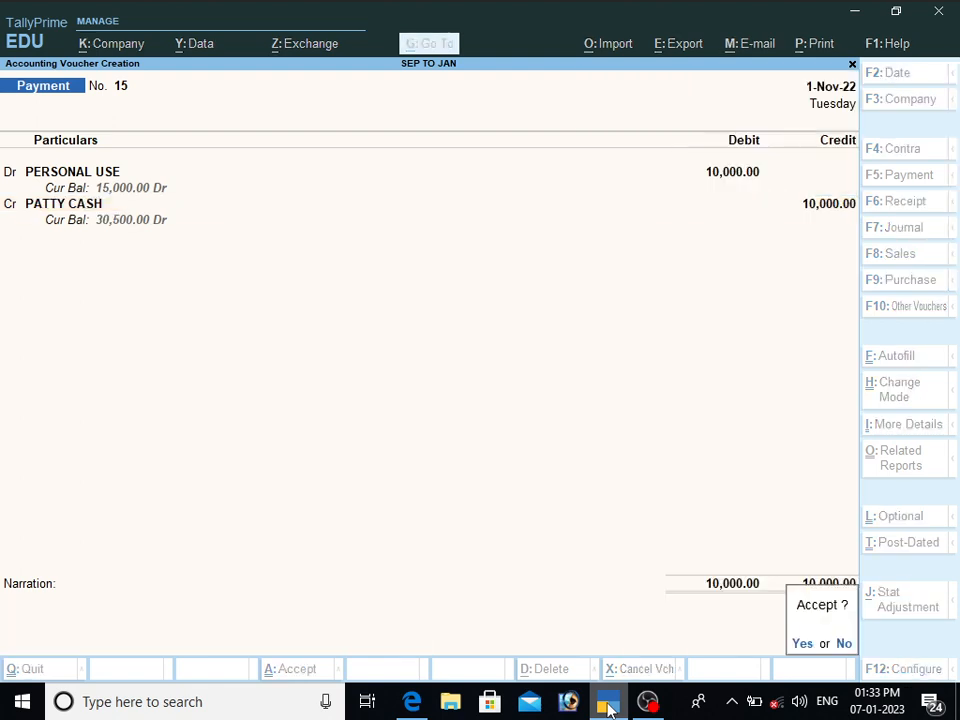
key("Return")
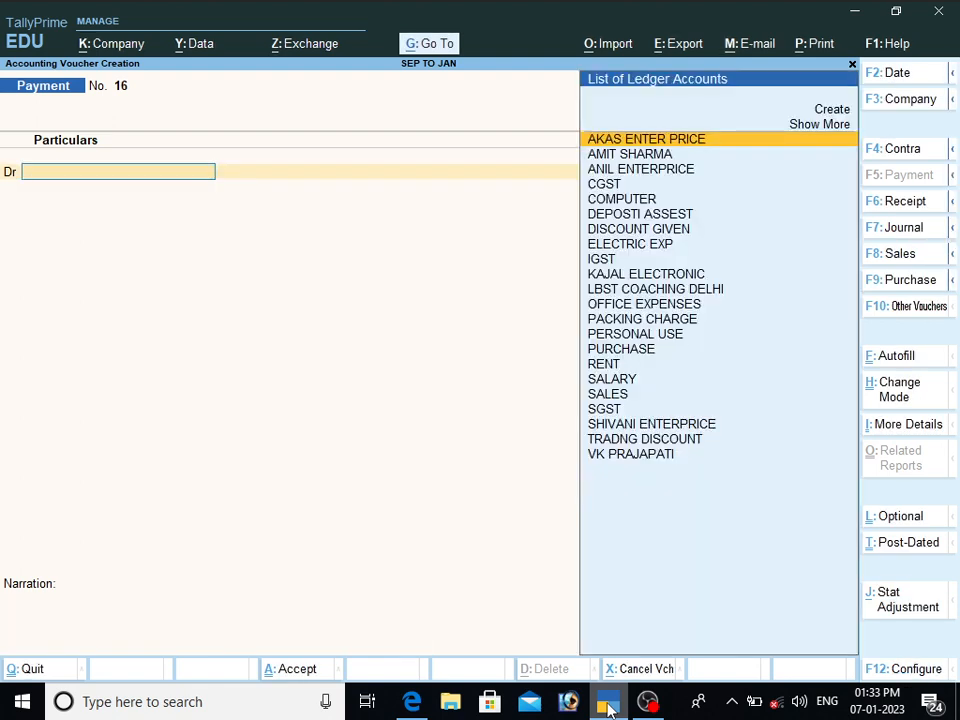
Check the 30-Dec-22 cash sale in the PDF and start a Sales voucher with Cash as the party account.
key("alt+Tab")
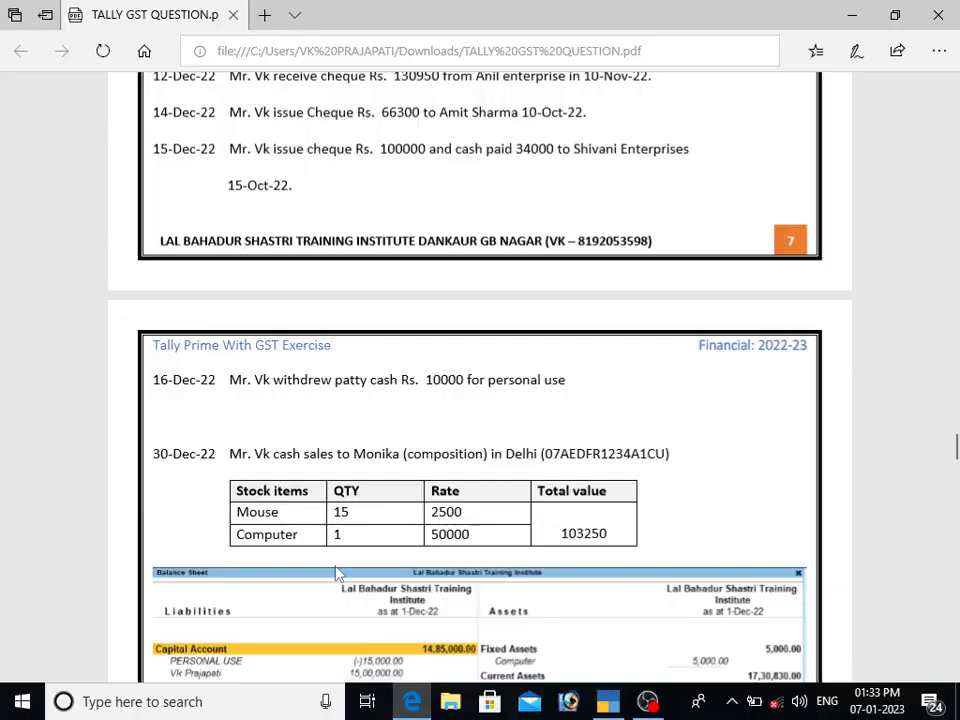
left_click(608, 703)
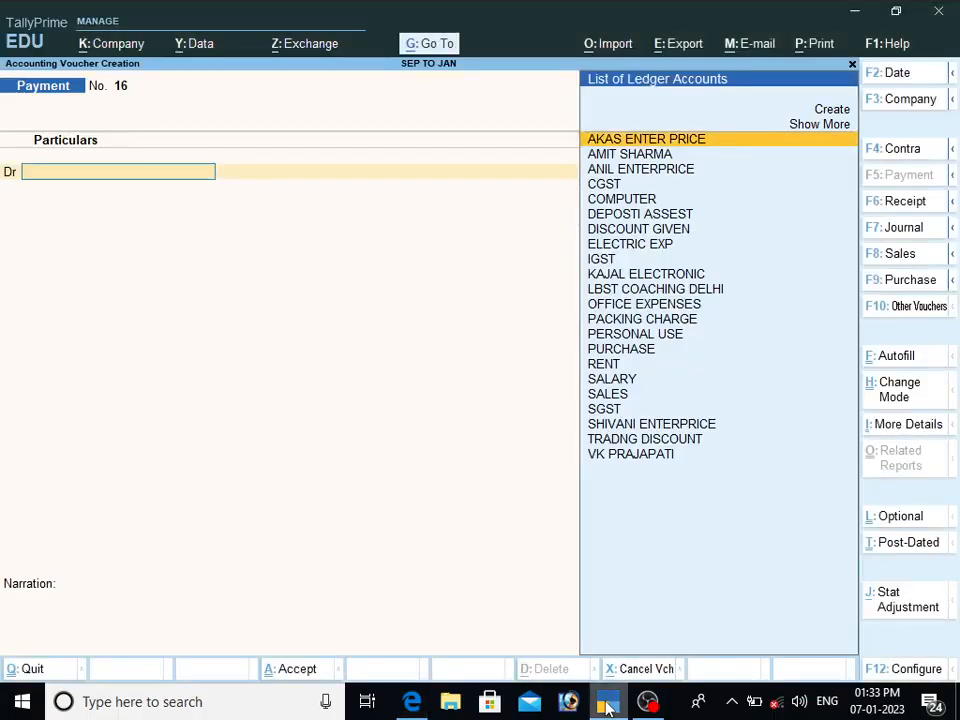
key("F8")
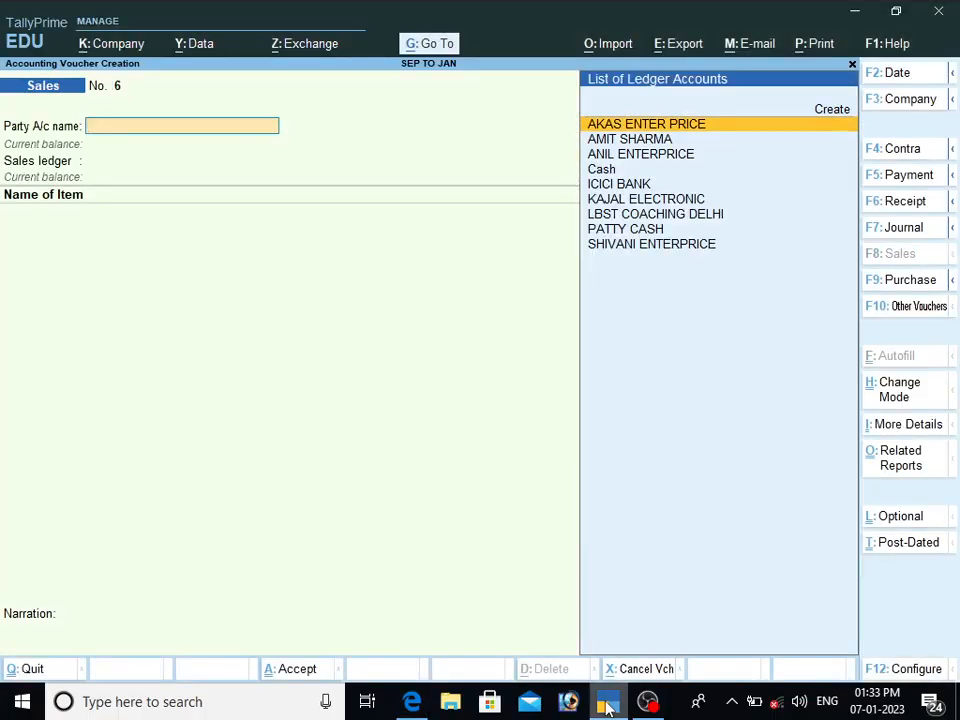
type("CAS")
key("Return")
Leave the dispatch details blank and keep Cash as the buyer and mailing name without an address.
key("Return")
key("Return")
key("Return")
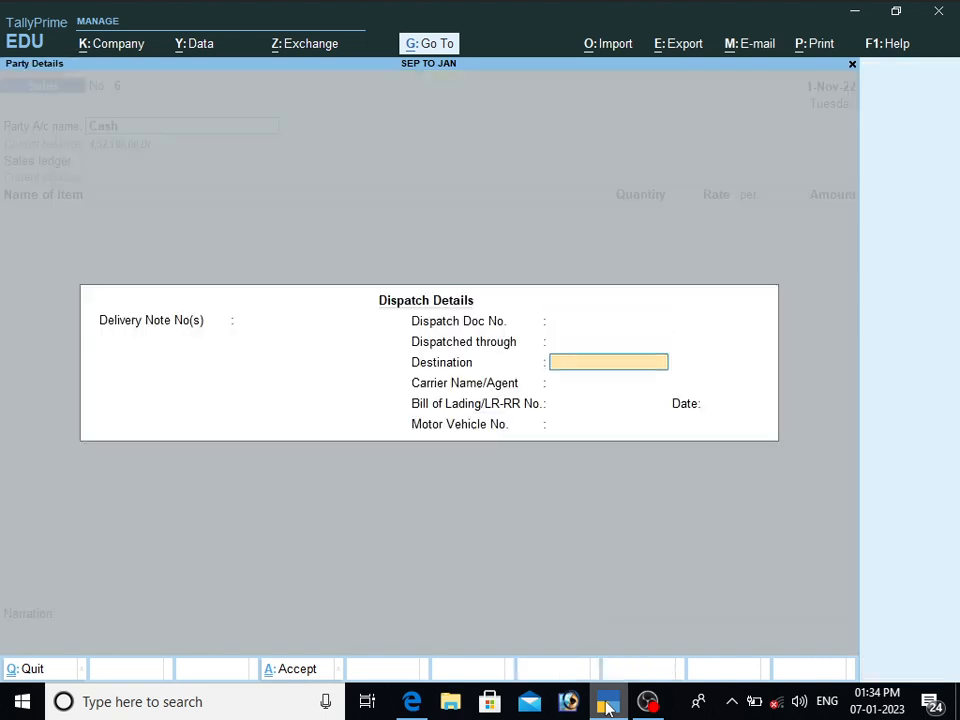
key("Return")
key("Return")
key("Return")
key("Return")
key("Return")
key("Return")
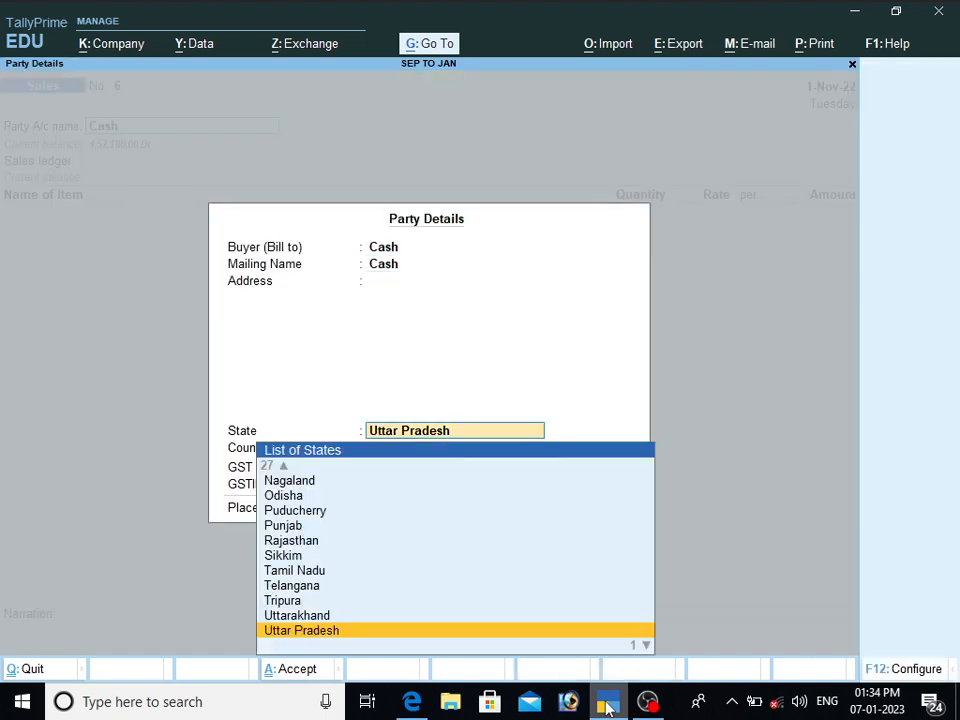
Set the buyer's state to Delhi and the GST registration type to Composition in the party details.
type("DEL")
key("Return")
key("Return")
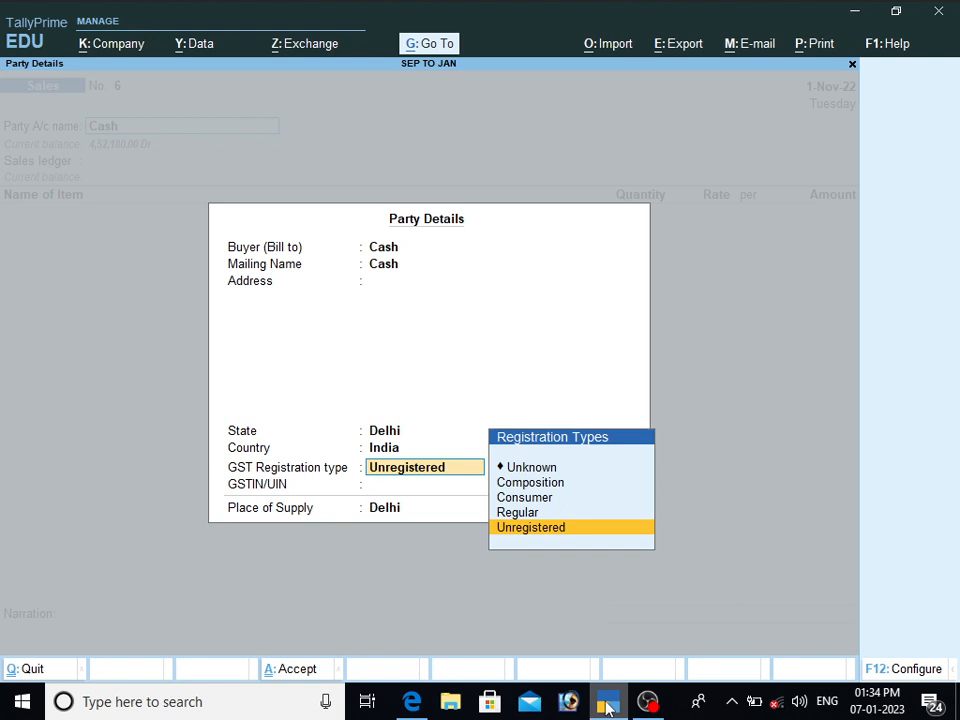
key("Up")
key("Up")
key("Up")
key("Return")
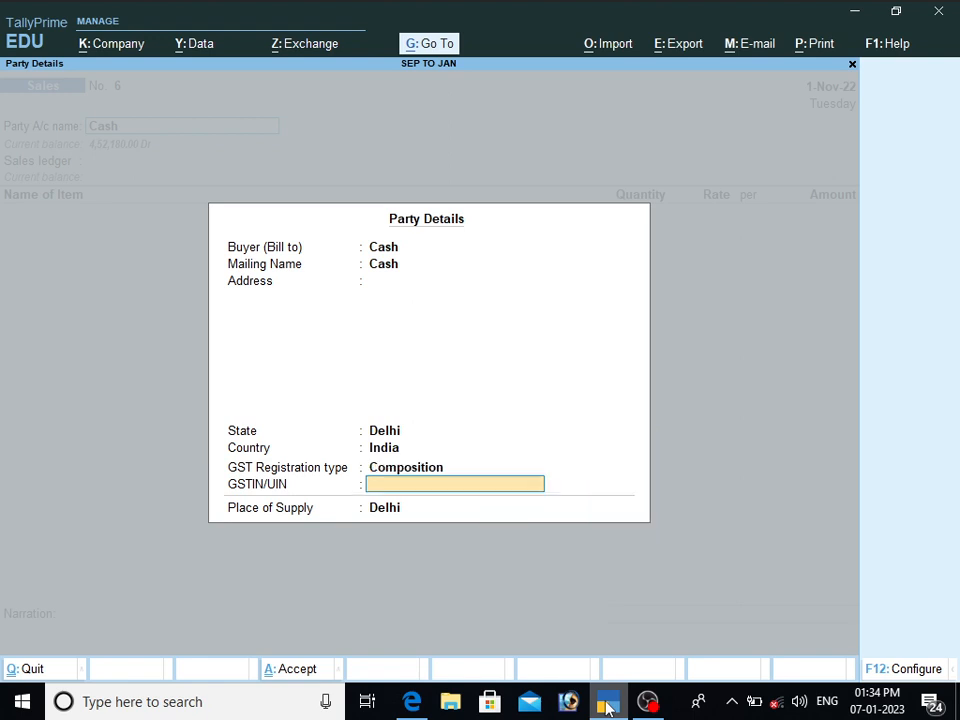
Leave the GSTIN/UIN blank, accept Delhi as place of supply and use SALES as the sales ledger.
key("Return")
key("Return")
key("Return")
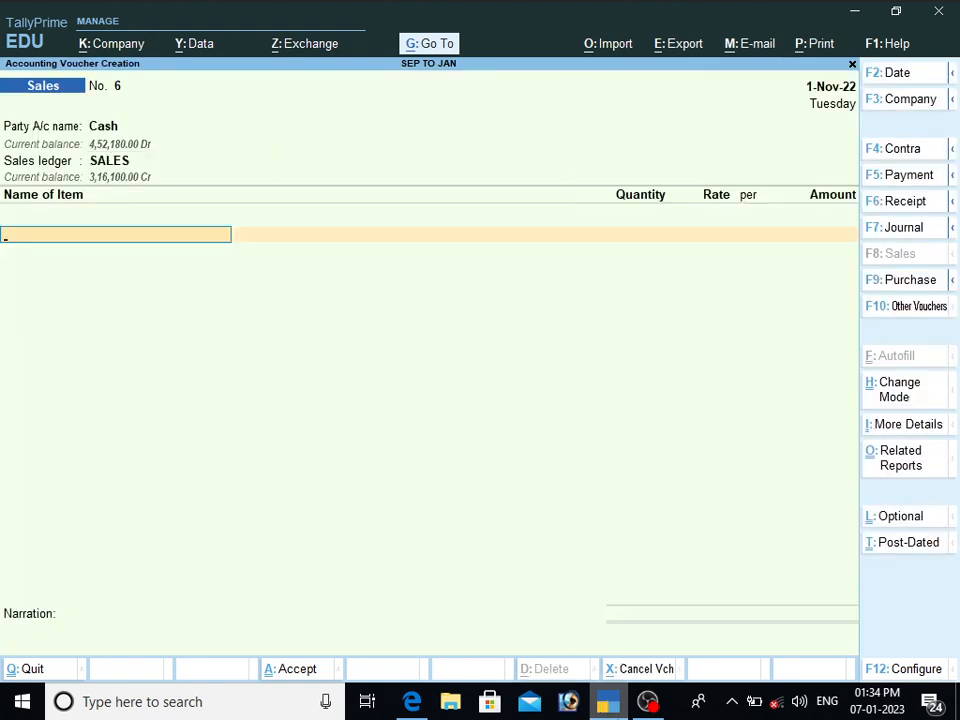
Check the sale items in the PDF and add MOUSE from LBSTI DANKAUR, 15 SET at 2,500.
left_click(411, 701)
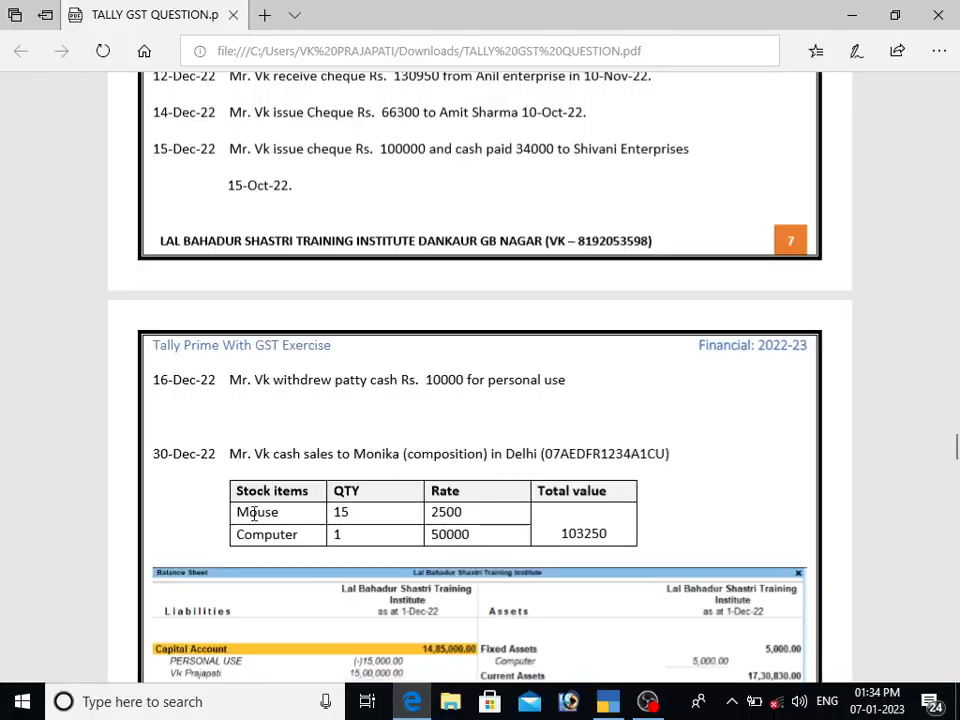
left_click(603, 704)
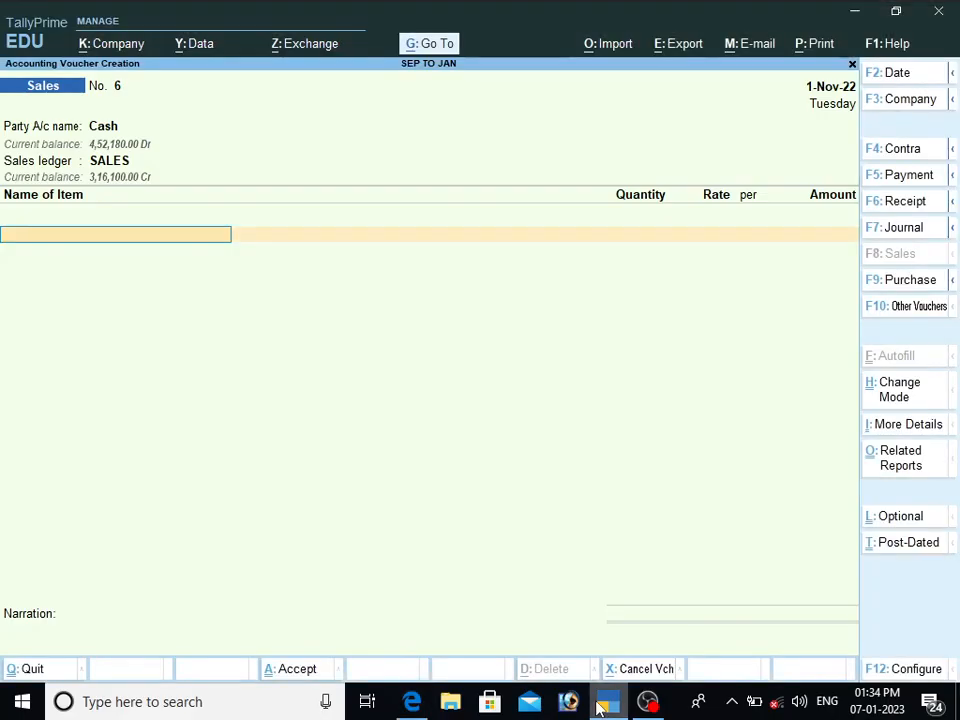
type("MO")
key("Return")
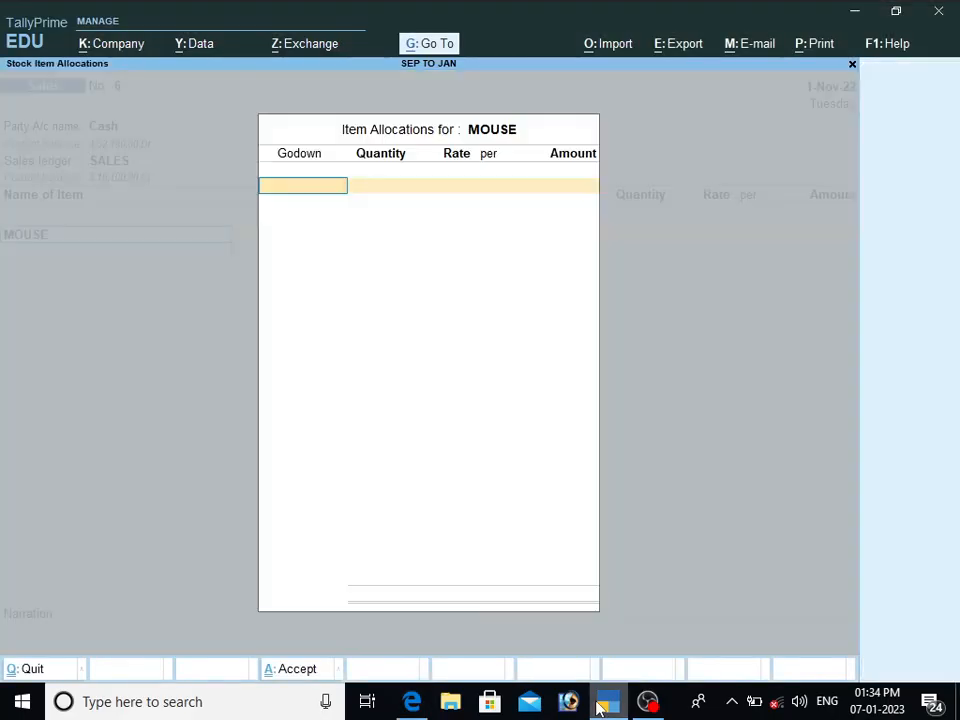
key("Return")
type("15")
key("Return")
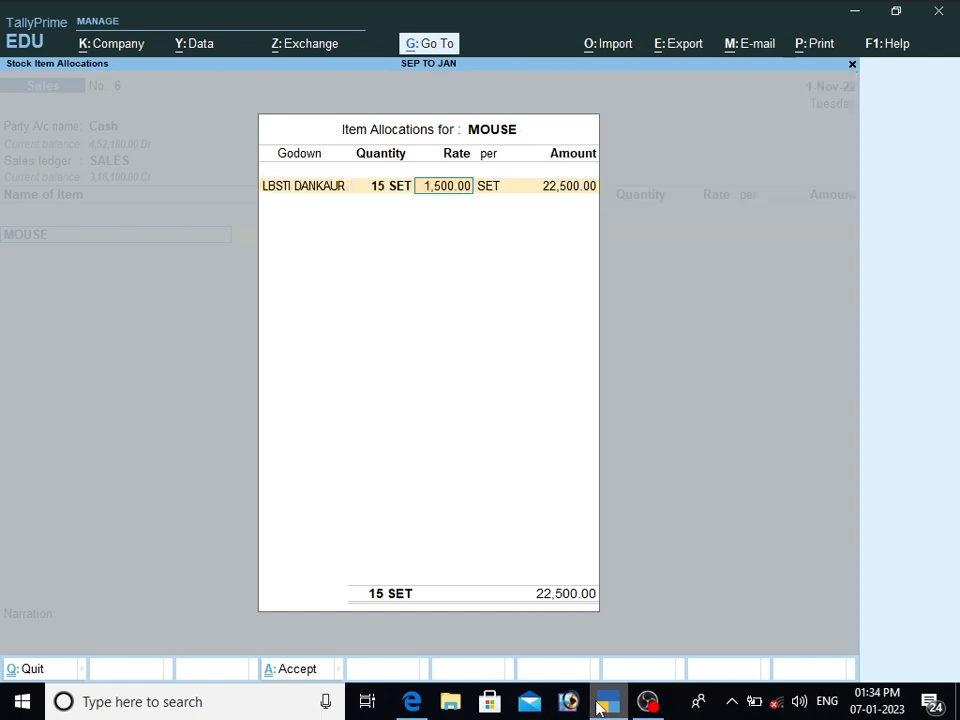
type("2500")
key("Return")
key("Return")
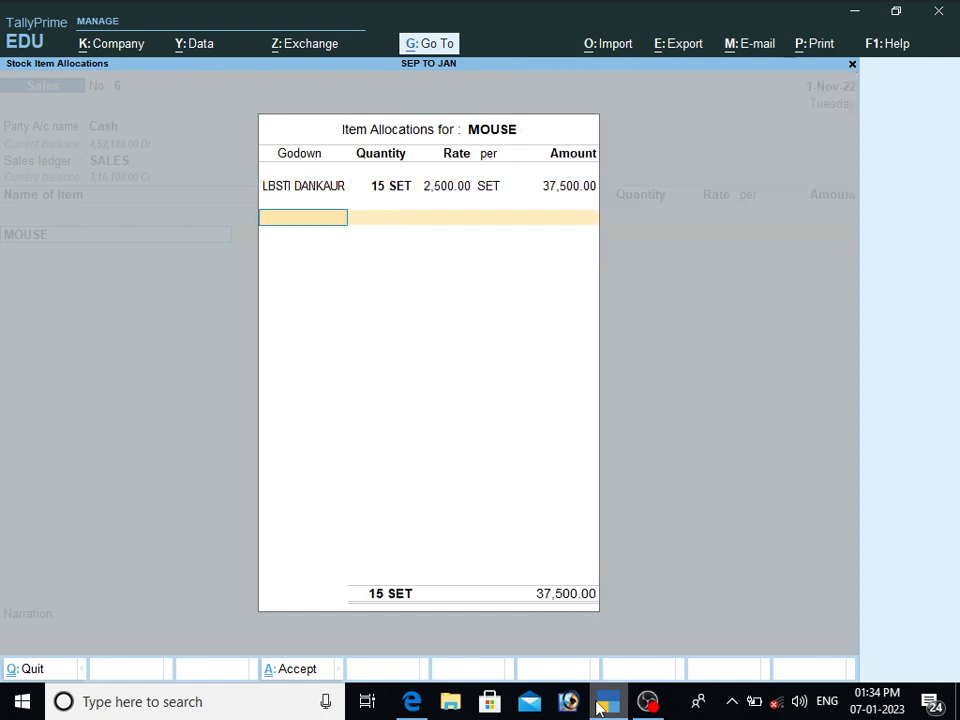
key("Return")
key("Return")
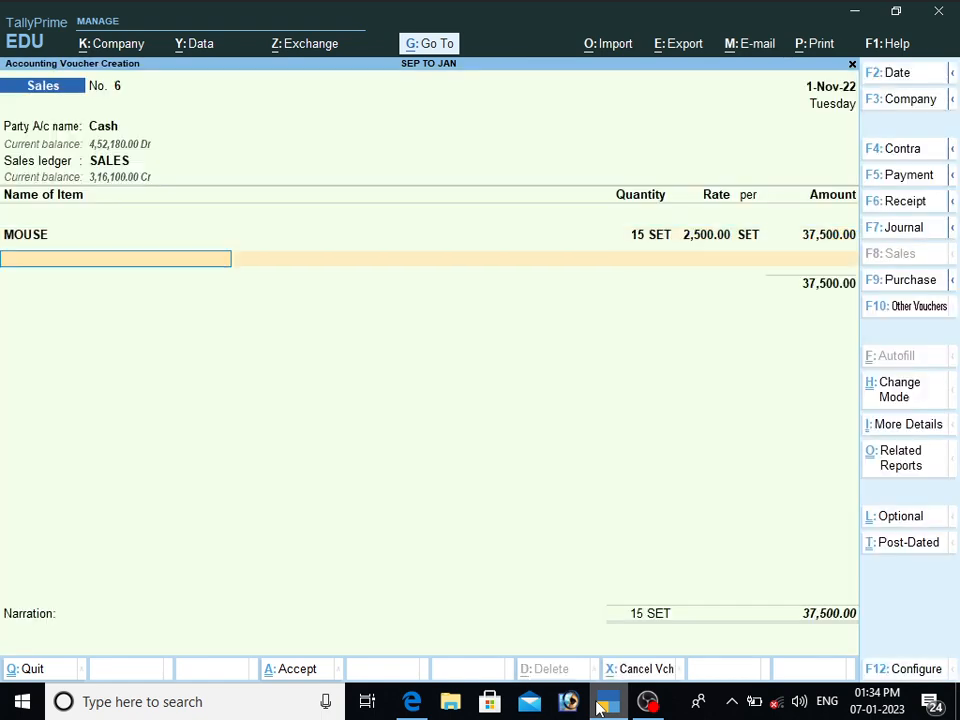
Check the second item in the PDF and add COMPUTER from LBSTI DANKAUR, 1 SET at 50,000.
left_click(410, 703)
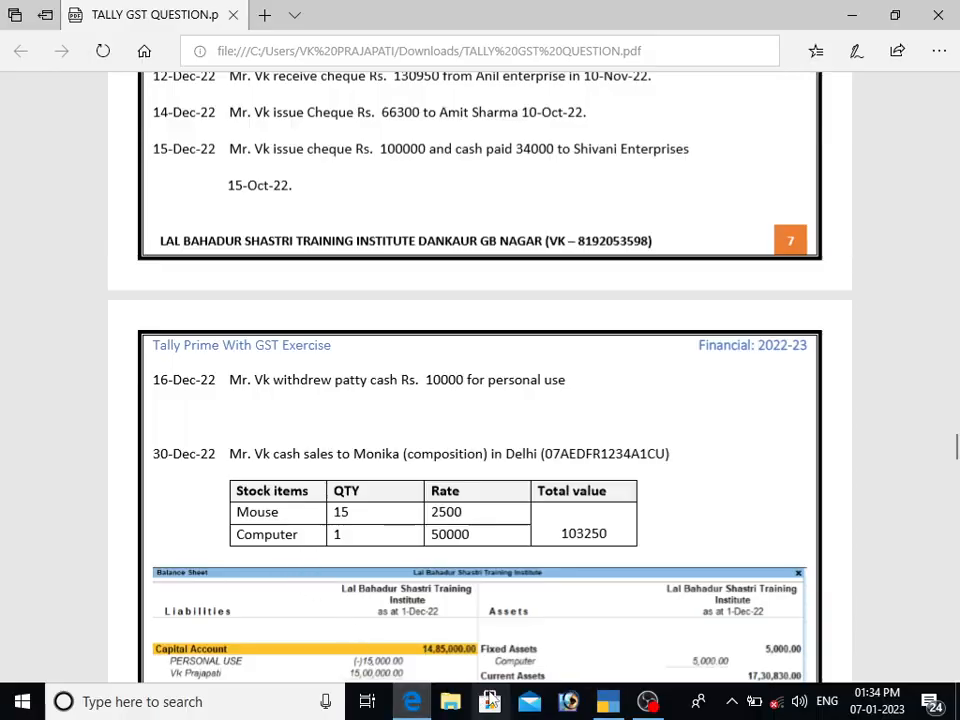
left_click(607, 703)
type("COM")
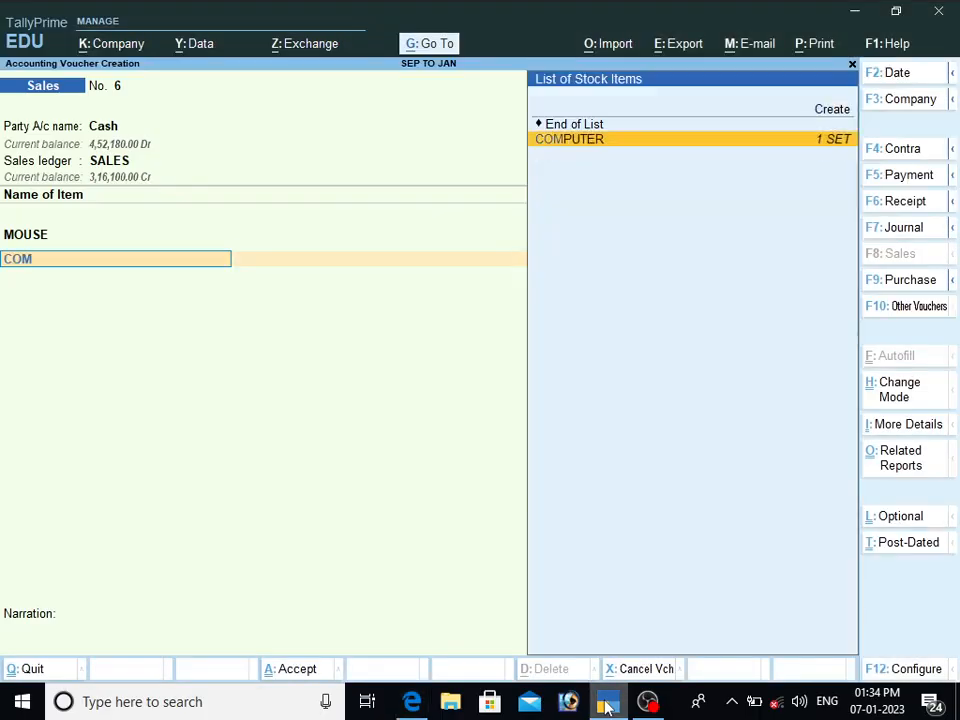
key("Return")
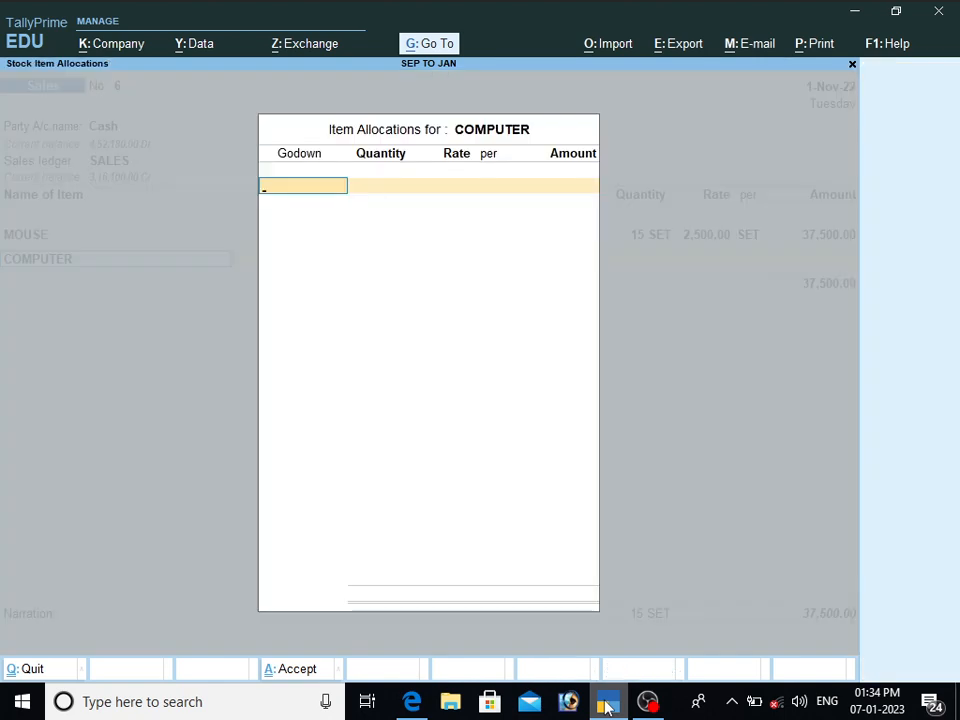
key("Return")
key("Return")
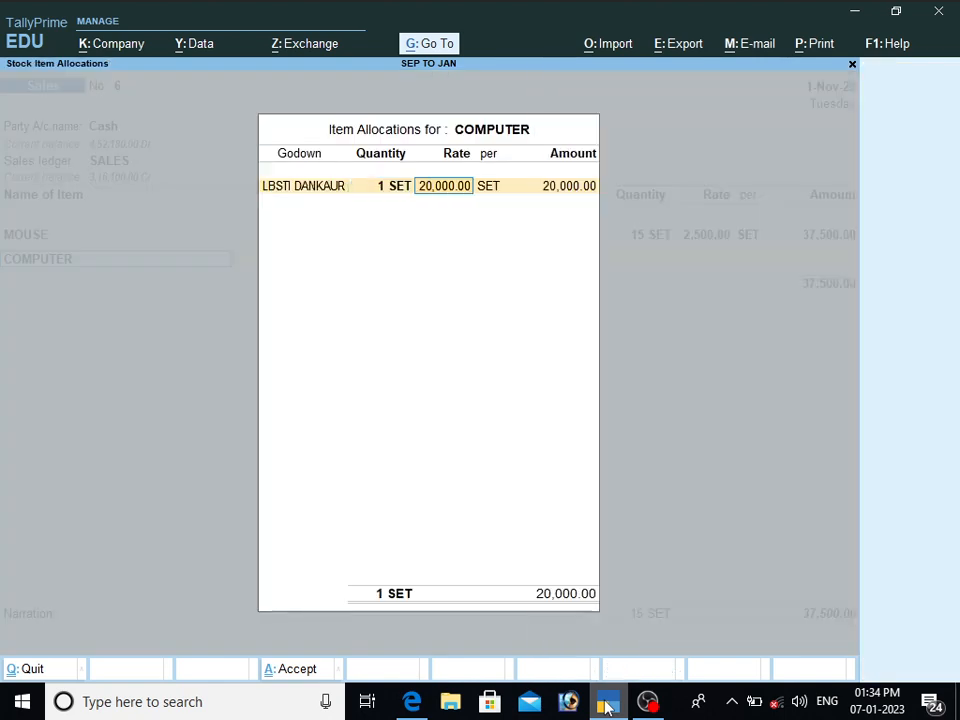
type("50,000")
key("Return")
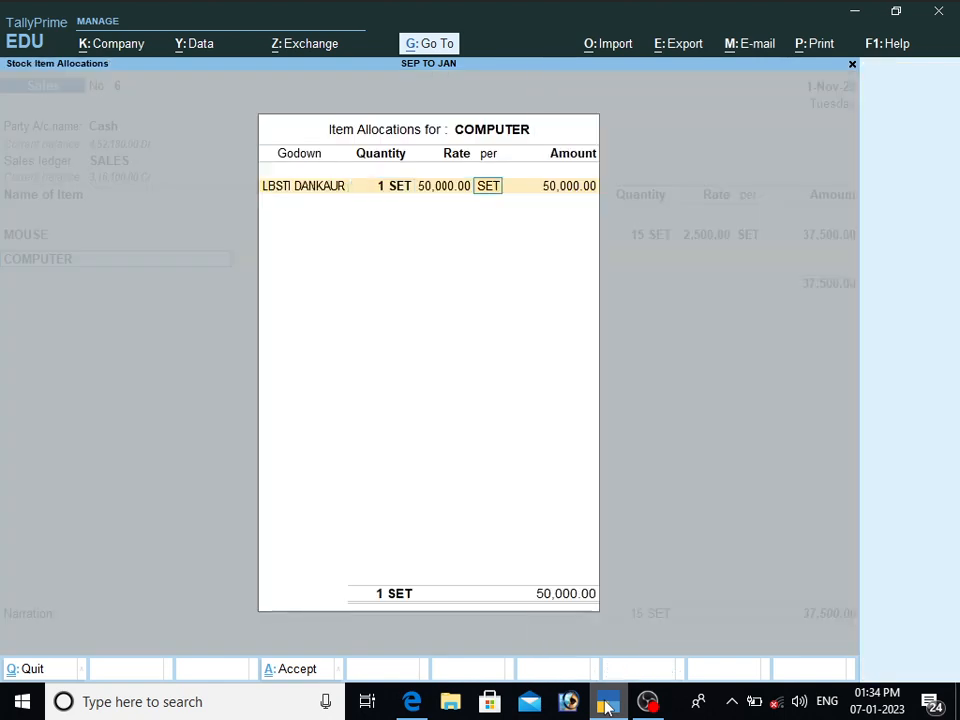
key("Return")
key("Return")
key("Return")
key("Return")
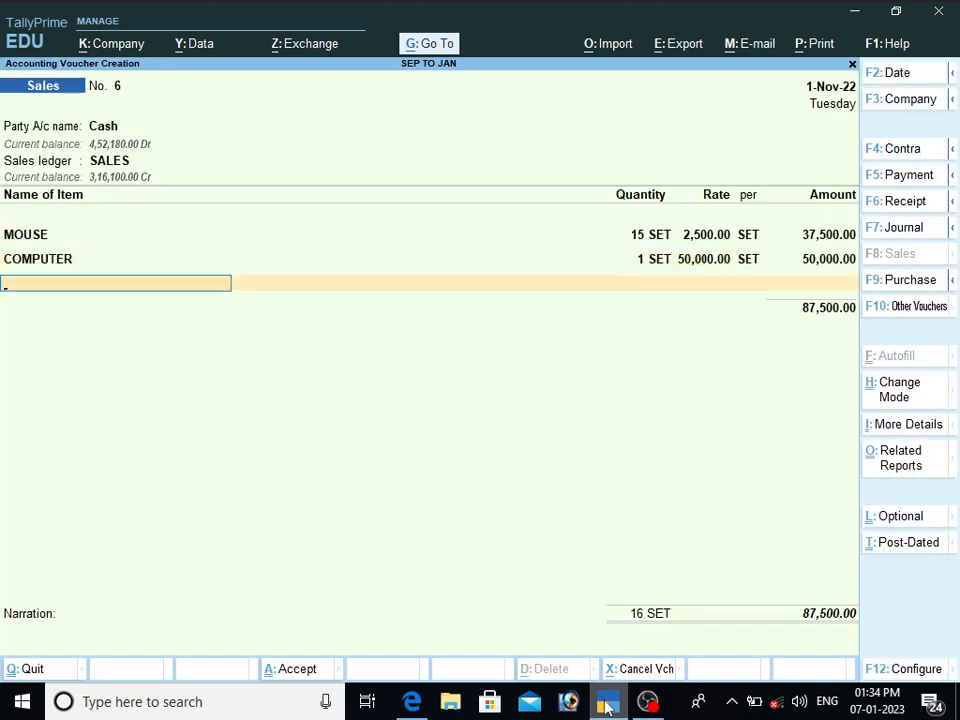
Add the IGST ledger to the sales voucher and save it after comparing its total with the PDF.
key("Return")
key("Return")
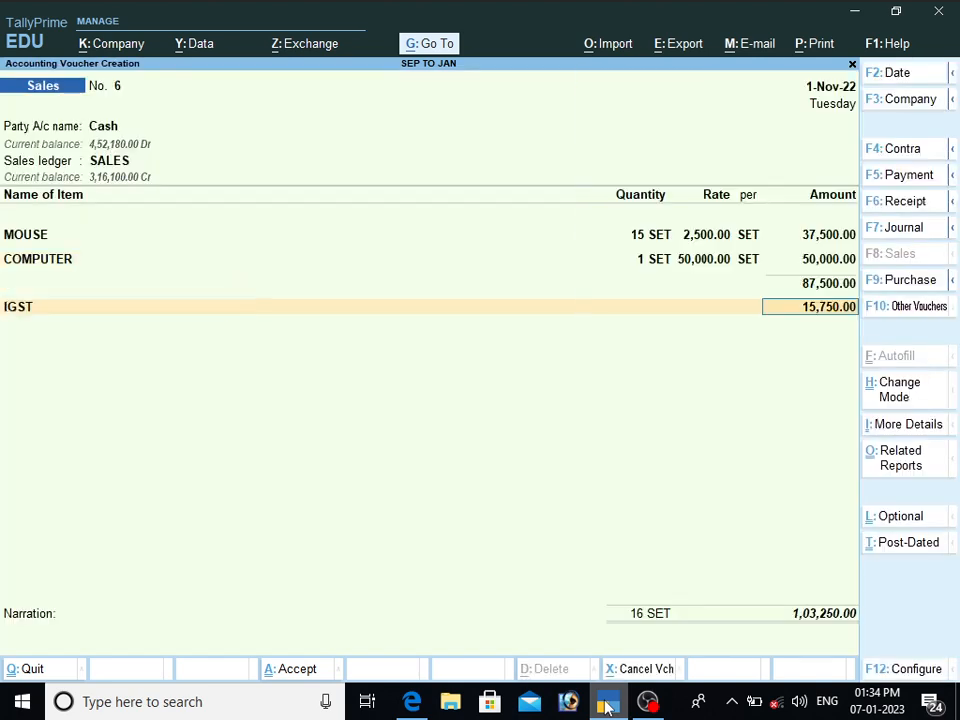
key("Return")
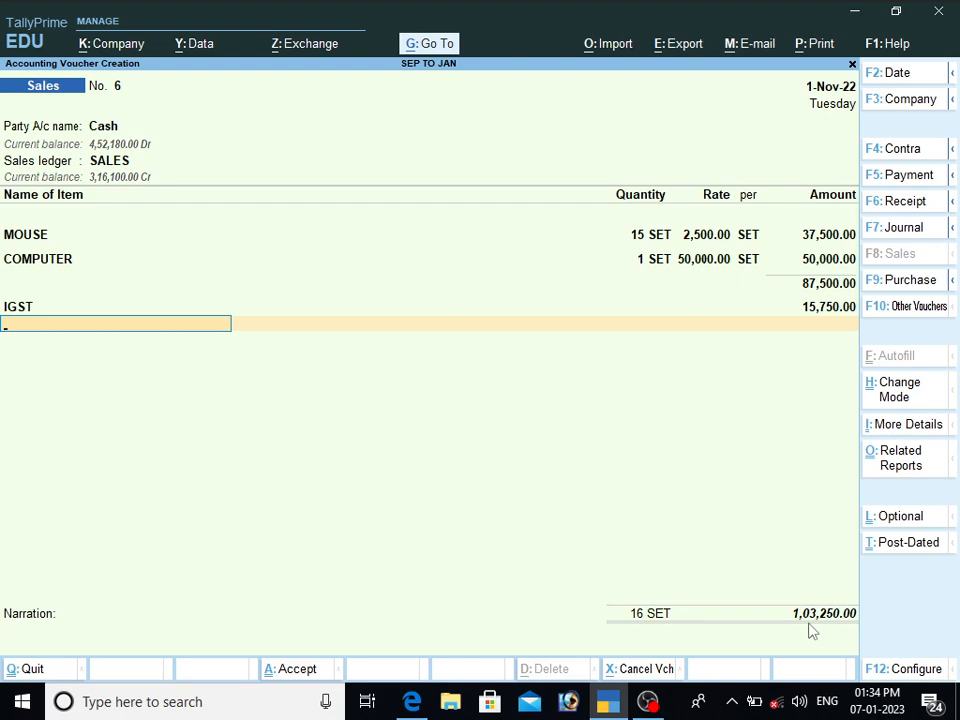
left_click(411, 701)
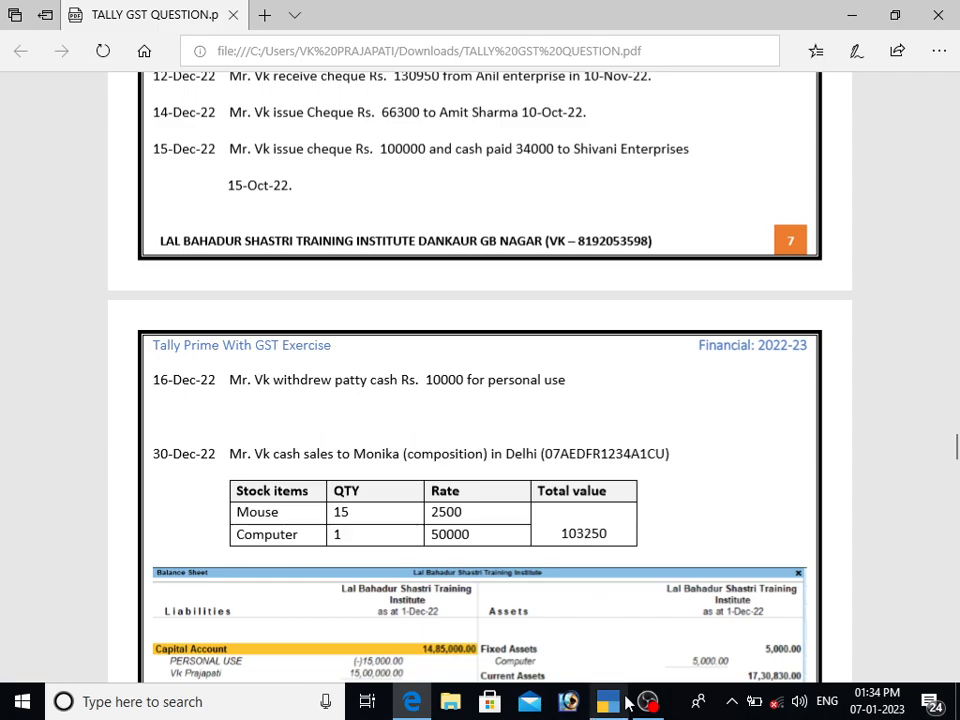
left_click(578, 703)
key("ctrl")
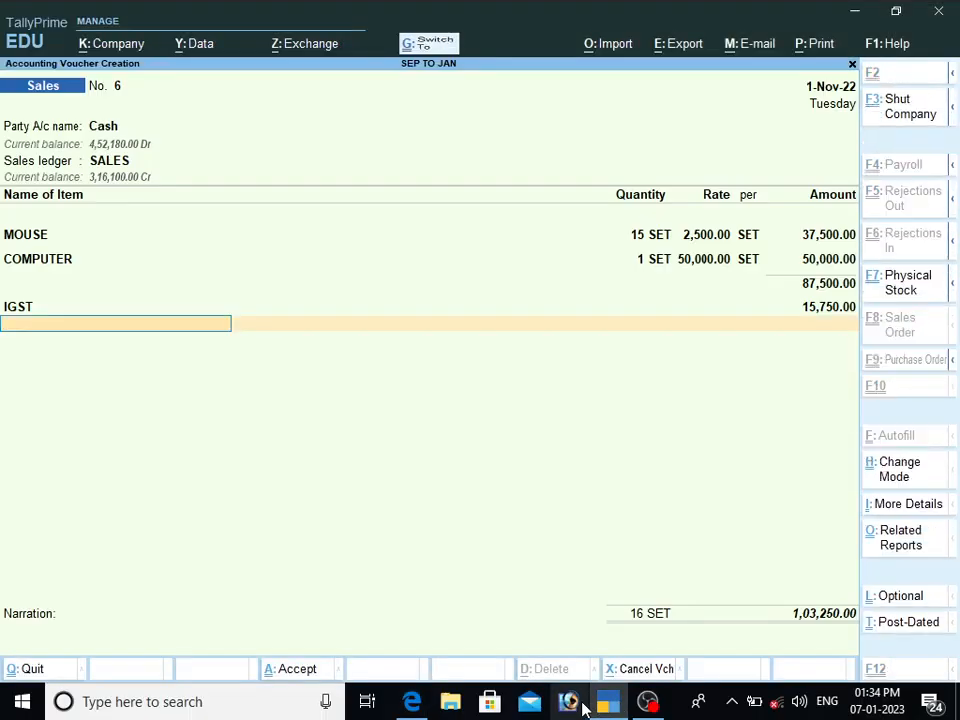
key("ctrl+a")
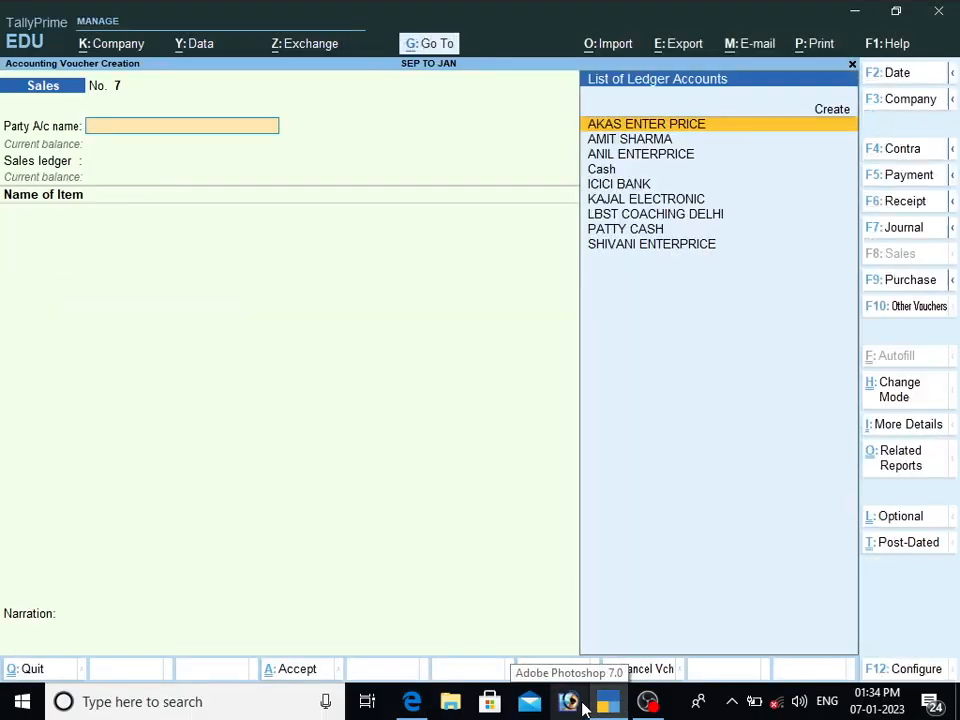
Open the Balance Sheet report and compare its figures with the balance sheet in the PDF.
key("Escape")
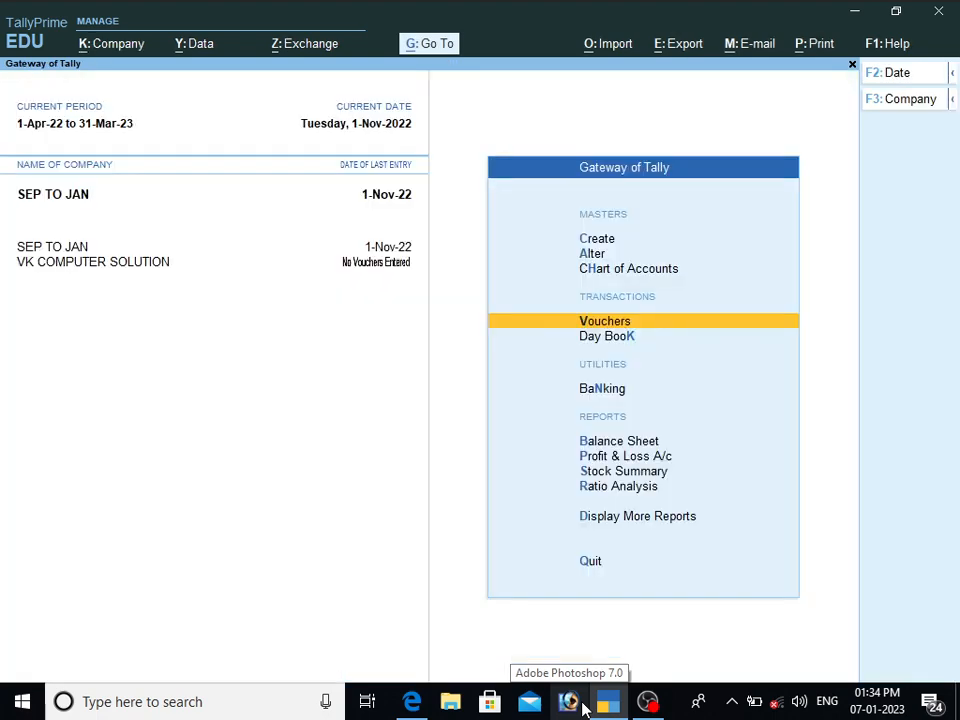
key("b")
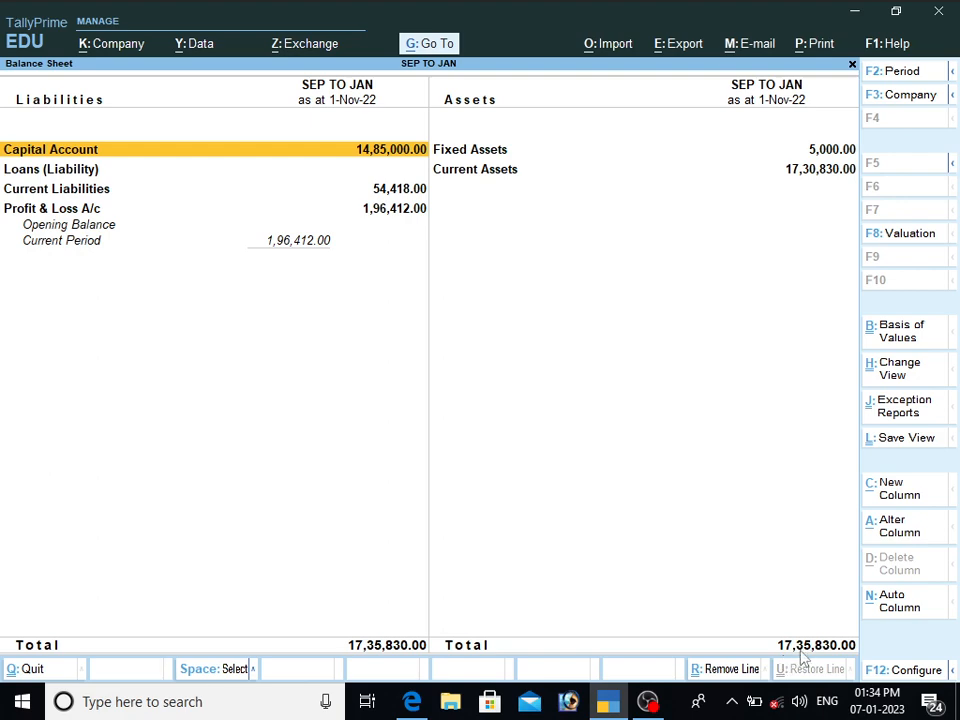
left_click(433, 677)
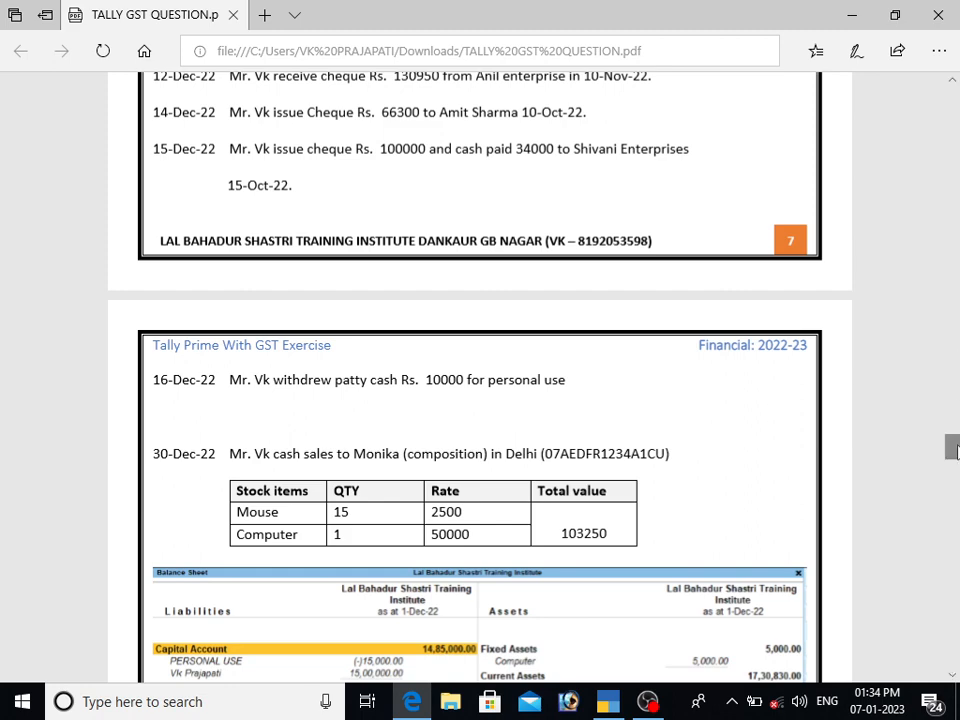
left_click_drag(957, 452, 908, 471)
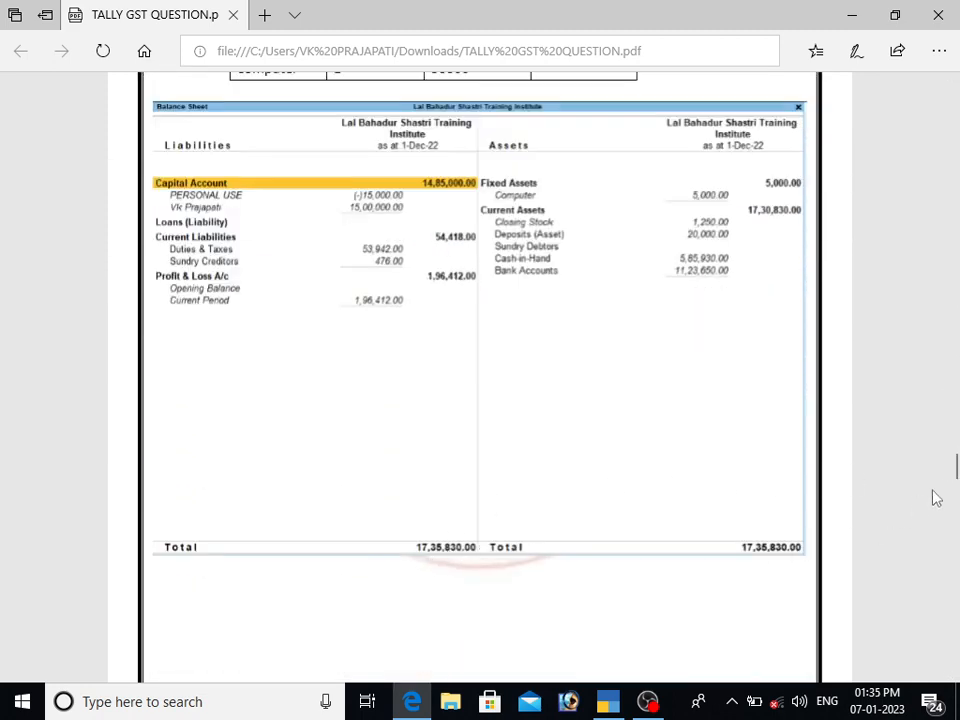
Compare the Trial Balance report with the December trial balance in the PDF.
left_click_drag(957, 470, 953, 505)
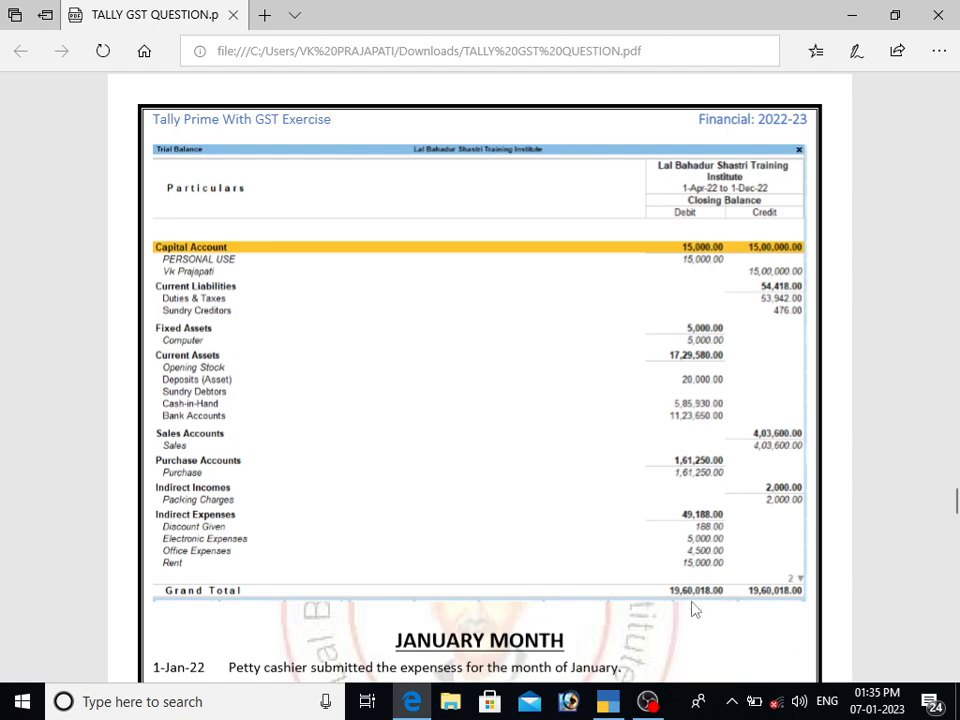
left_click(608, 703)
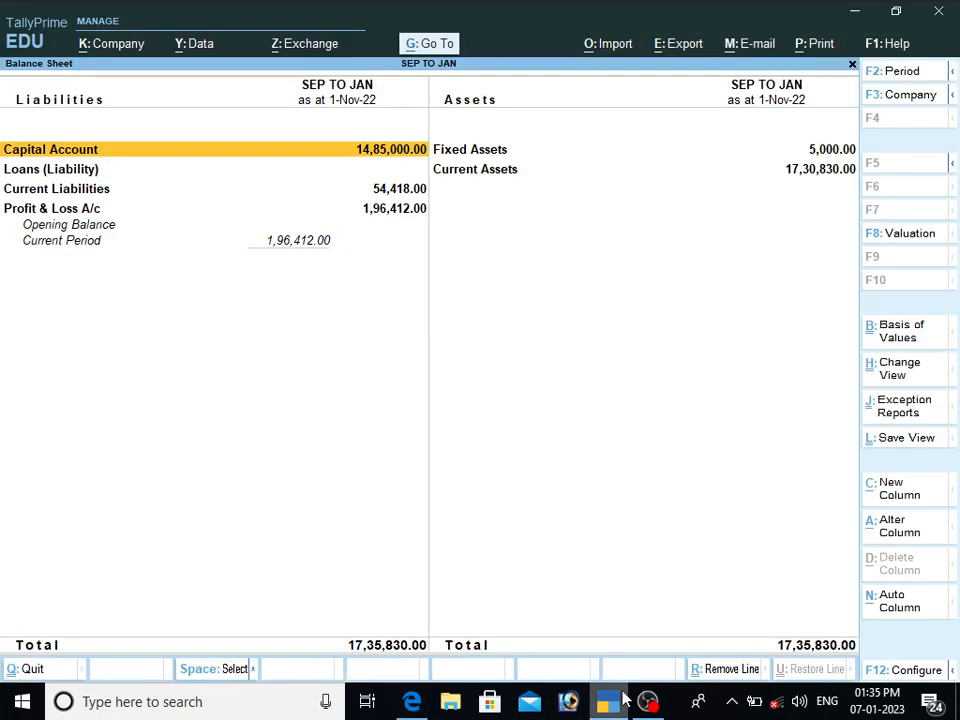
key("Escape")
key("d")
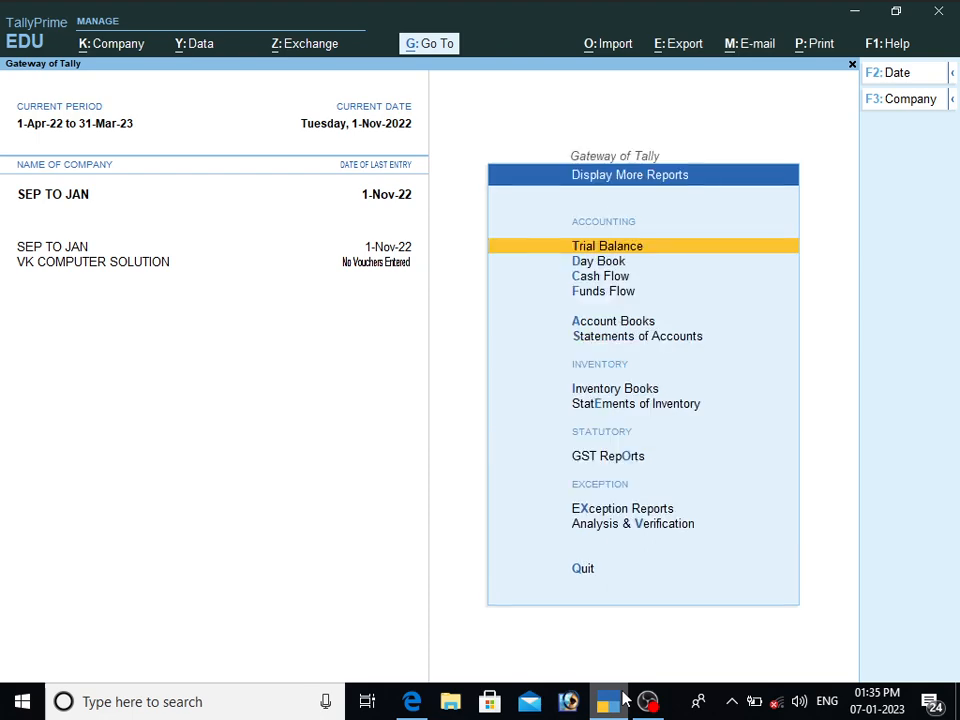
key("Return")
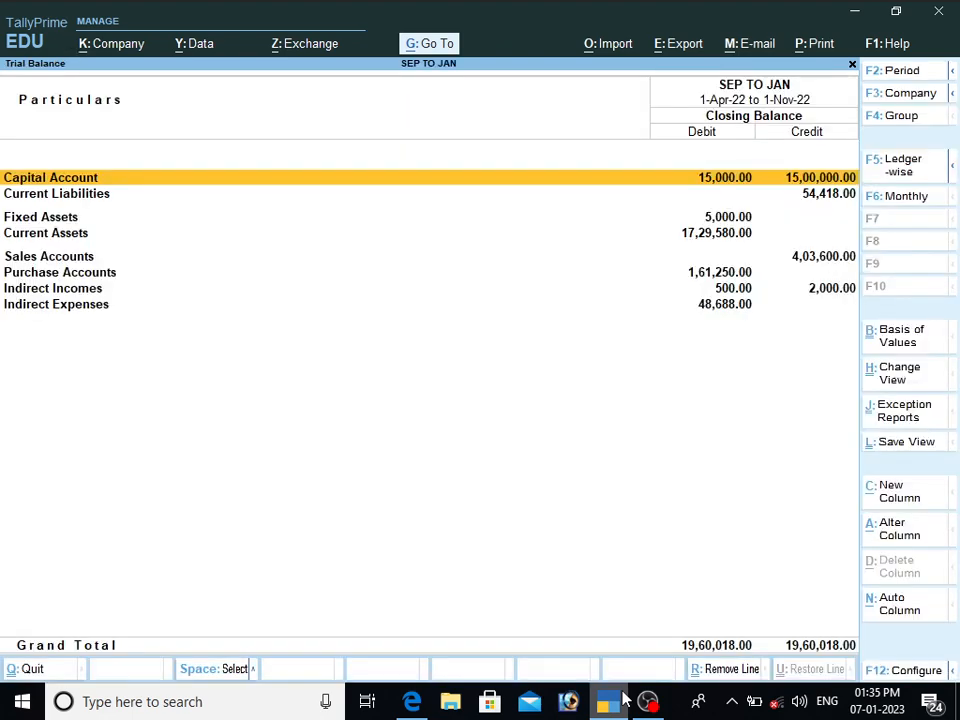
key("Escape")
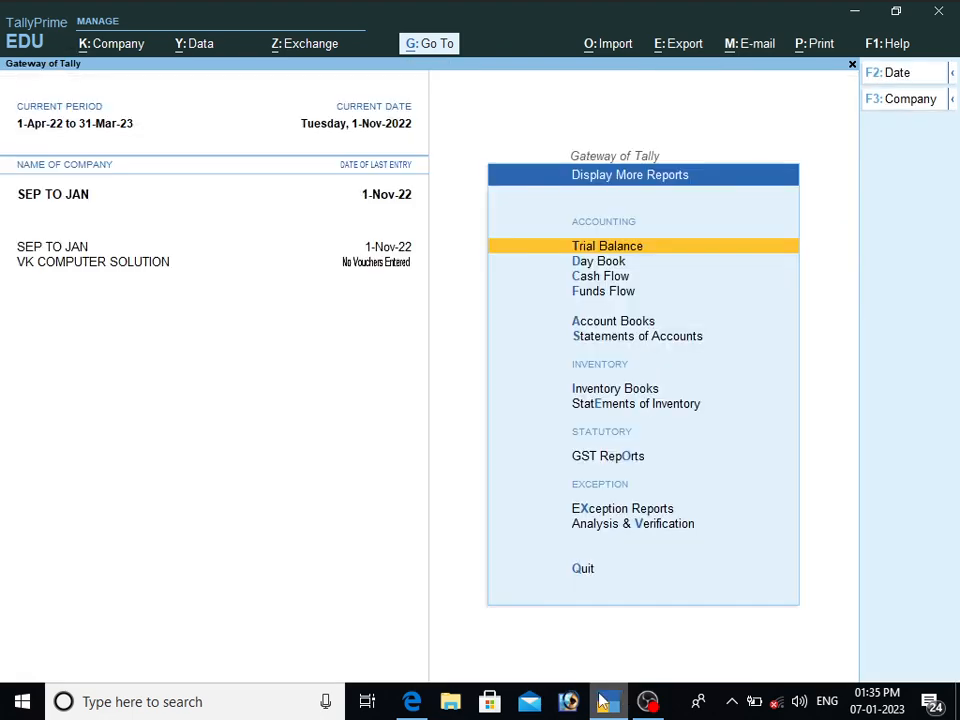
Check the January transactions in the PDF and set the current date to 1-1-23.
left_click(421, 704)
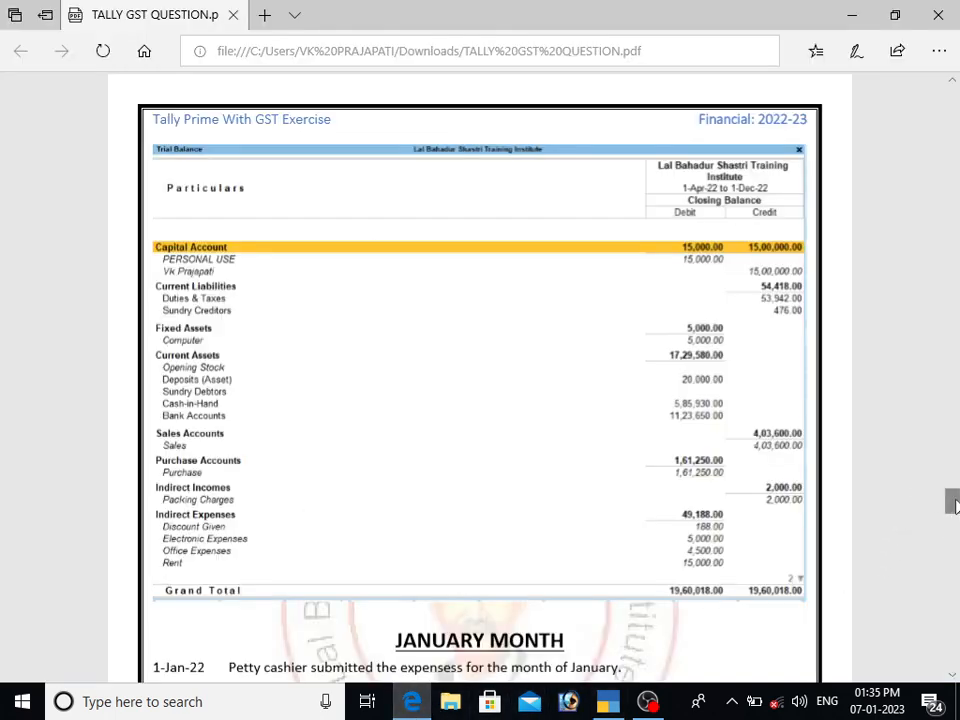
left_click_drag(957, 507, 959, 529)
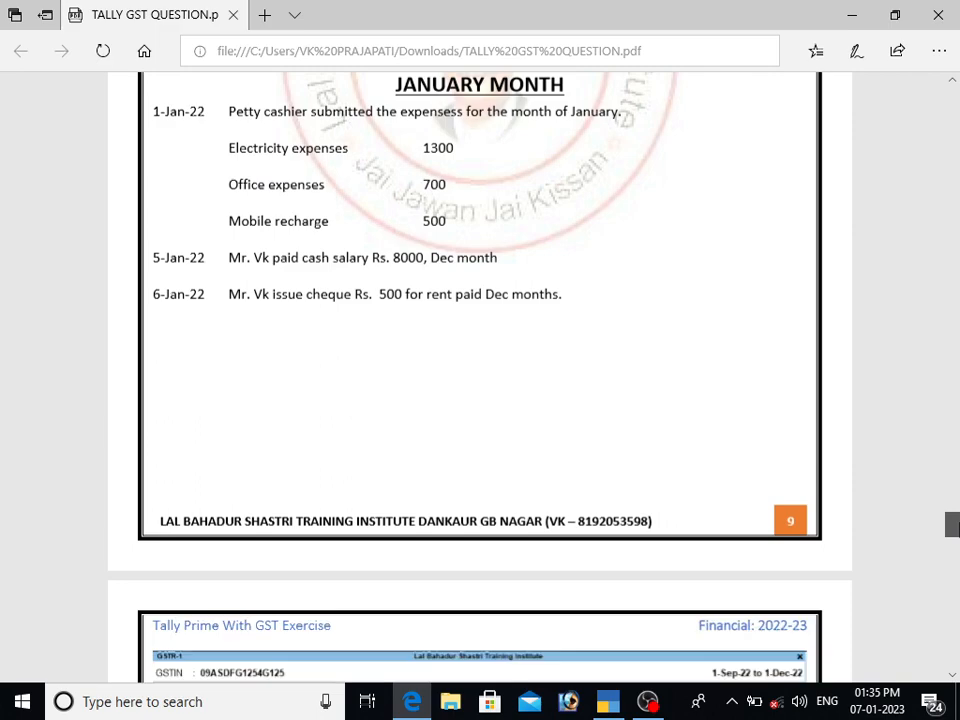
left_click(605, 704)
key("F2")
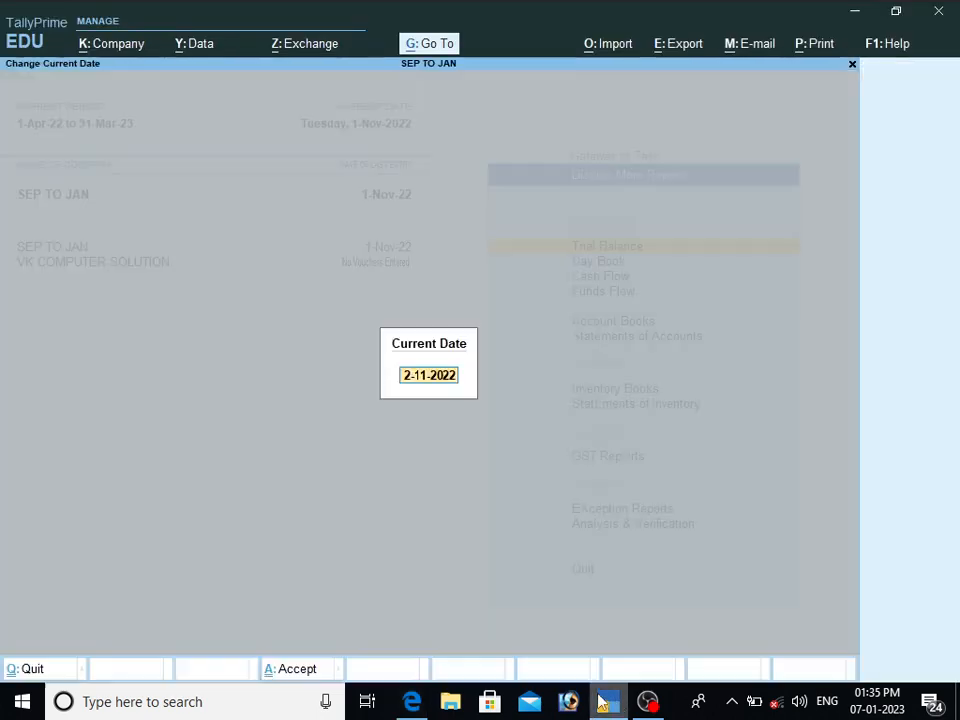
type("1")
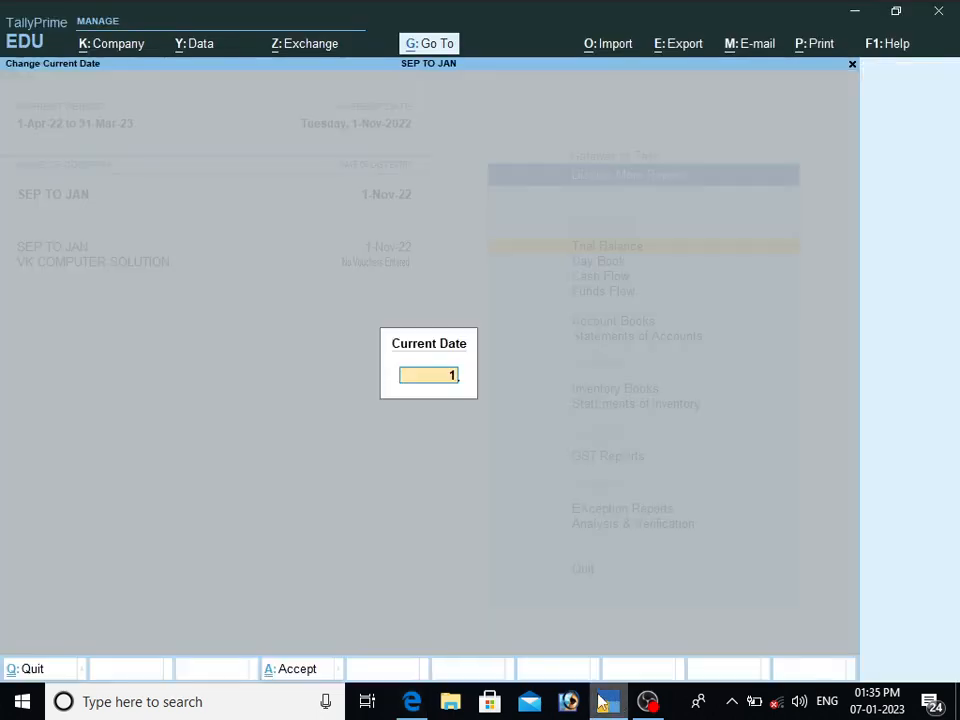
type("-1-22")
key("BackSpace")
type("3")
key("Return")
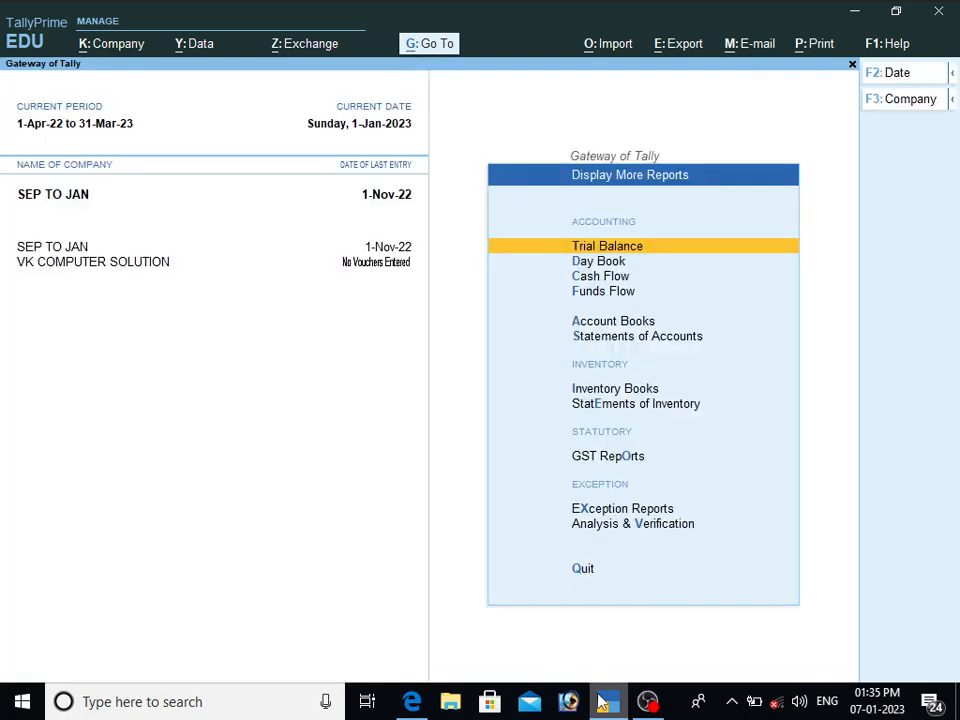
Return to the Gateway of Tally, open voucher entry and start a Receipt voucher.
key("Down")
key("Down")
key("Escape")
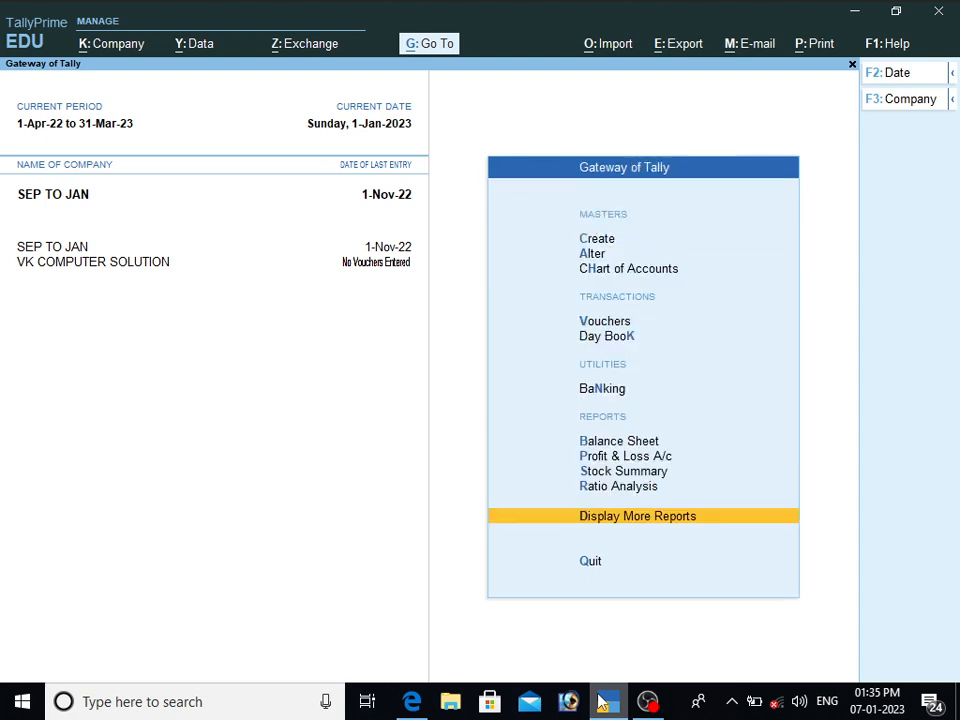
key("Up")
key("Up")
key("Up")
key("Up")
key("Up")
key("Up")
key("Up")
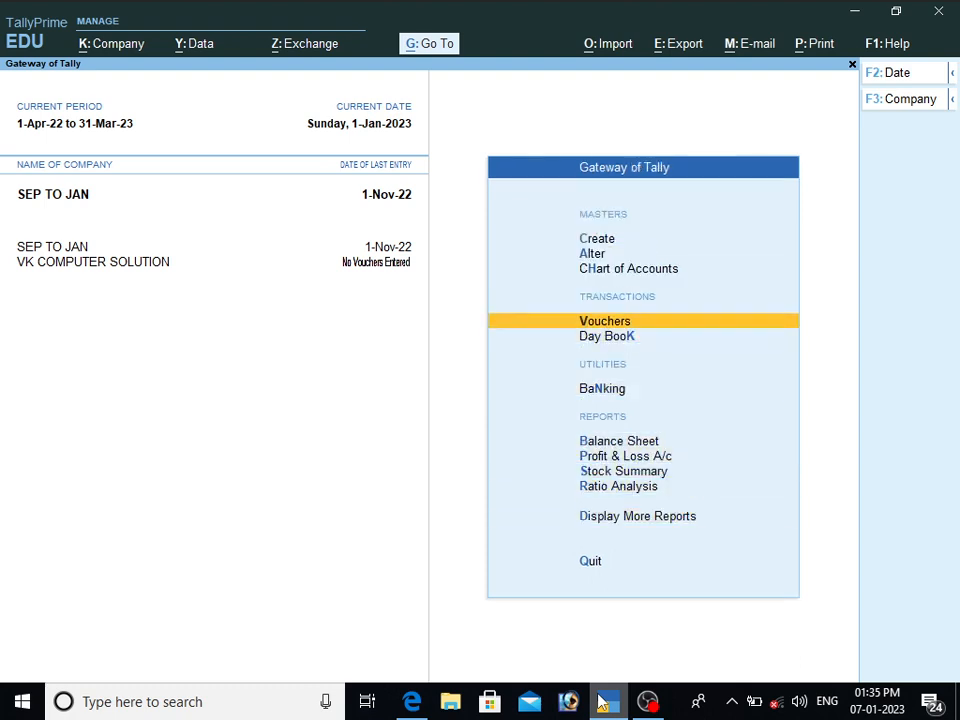
key("Return")
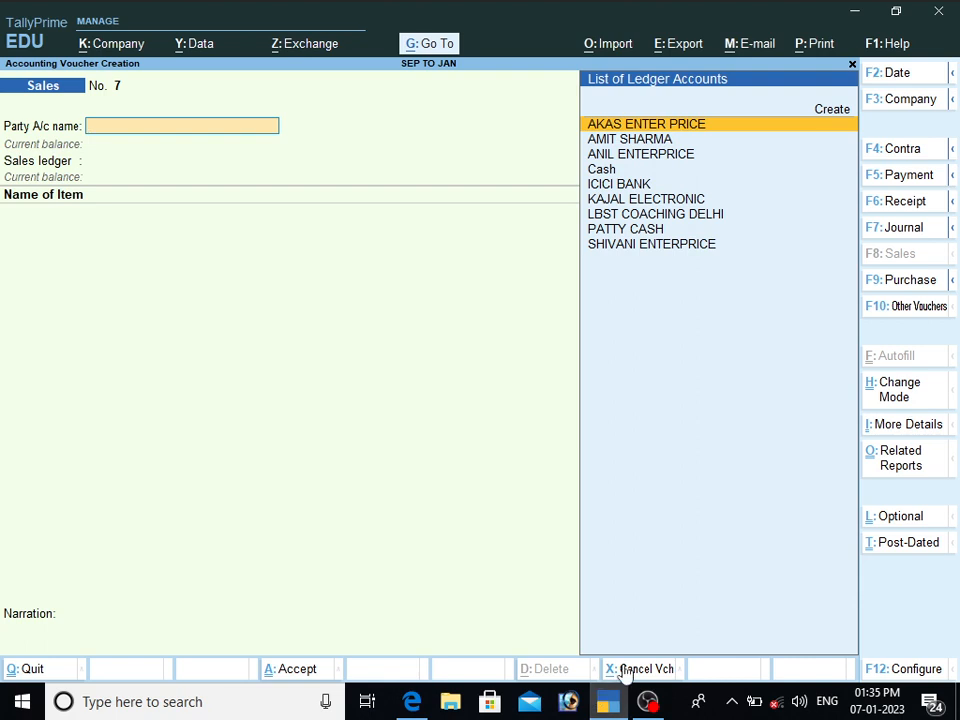
key("F6")
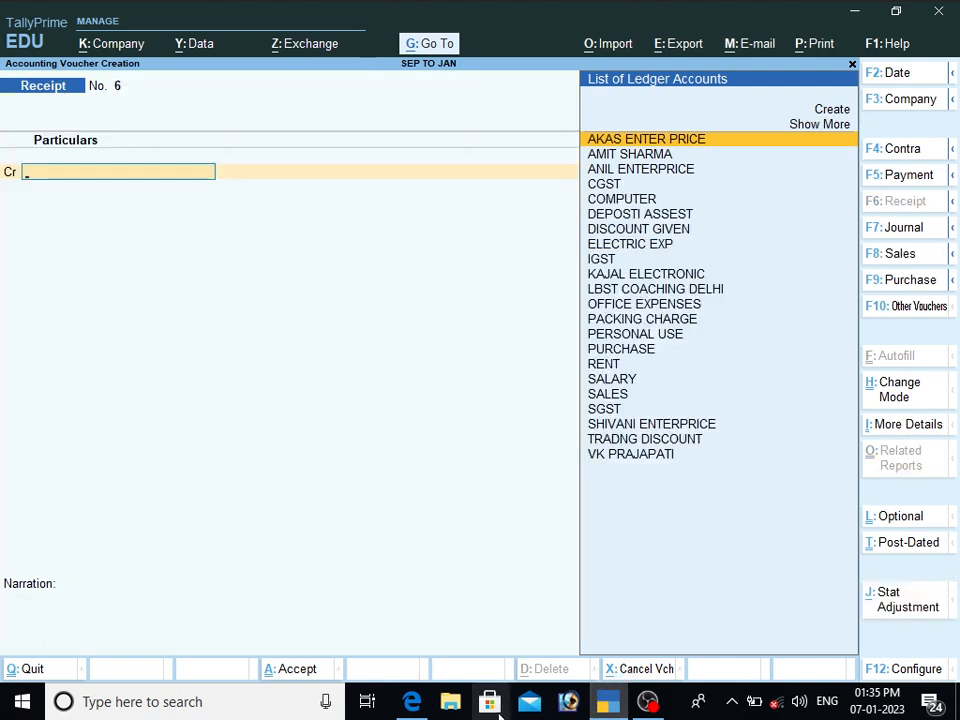
Switch to a Payment voucher and debit the ELECTRIC EXP ledger with the 1,300 given in the PDF.
key("F5")
left_click(414, 704)
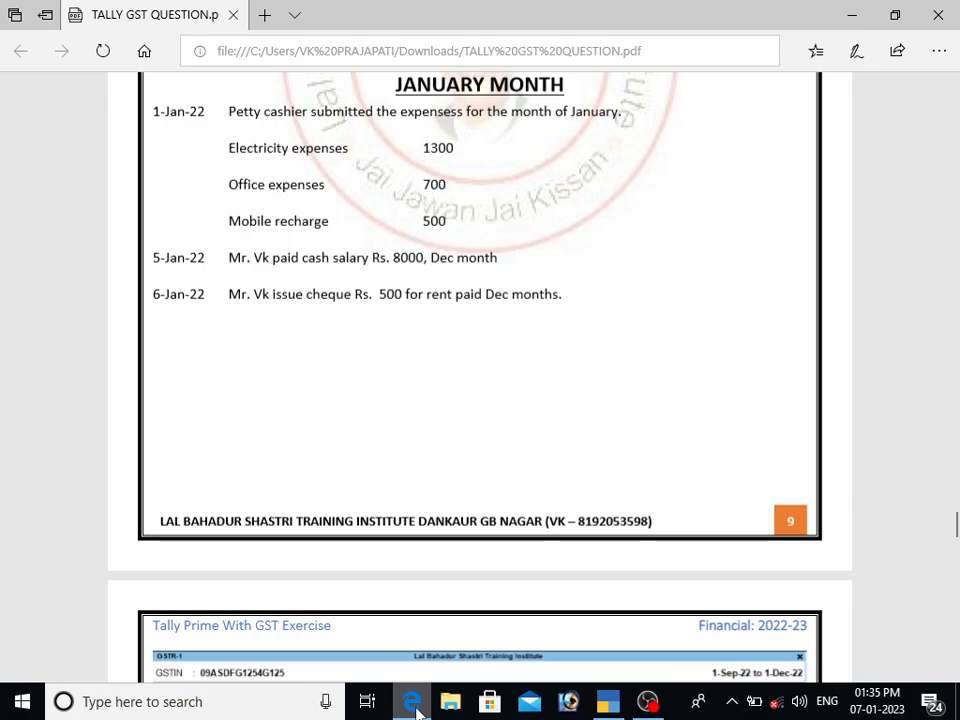
left_click(414, 706)
type("ELE")
key("Return")
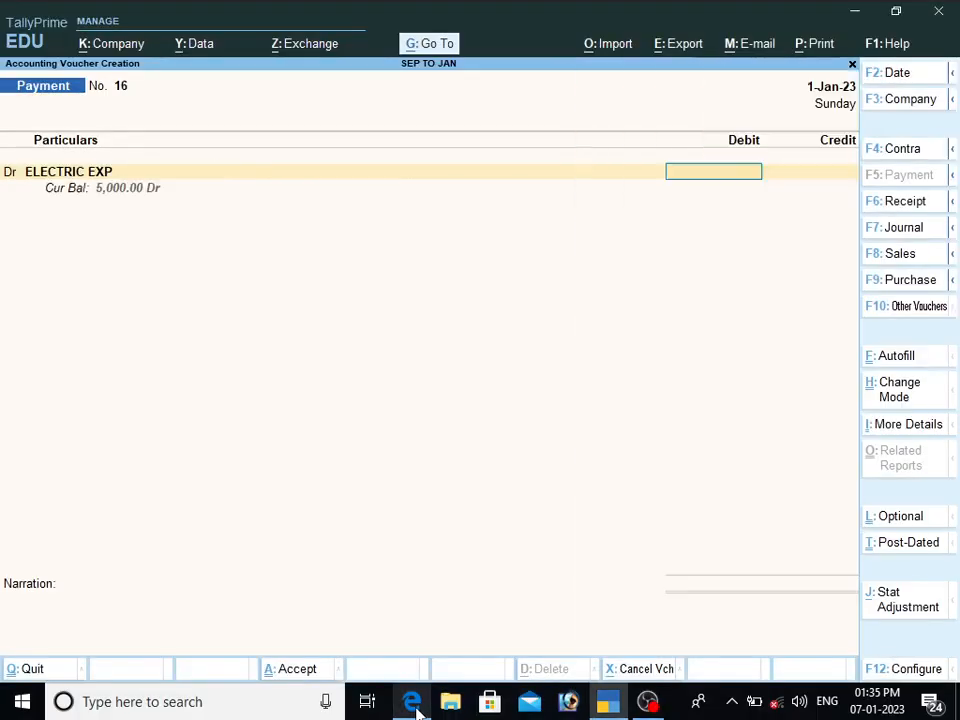
type("1300")
key("Return")
Add a second debit line for the OFFICE EXPENSES ledger with the amount 700 from the PDF.
key("d")
key("Return")
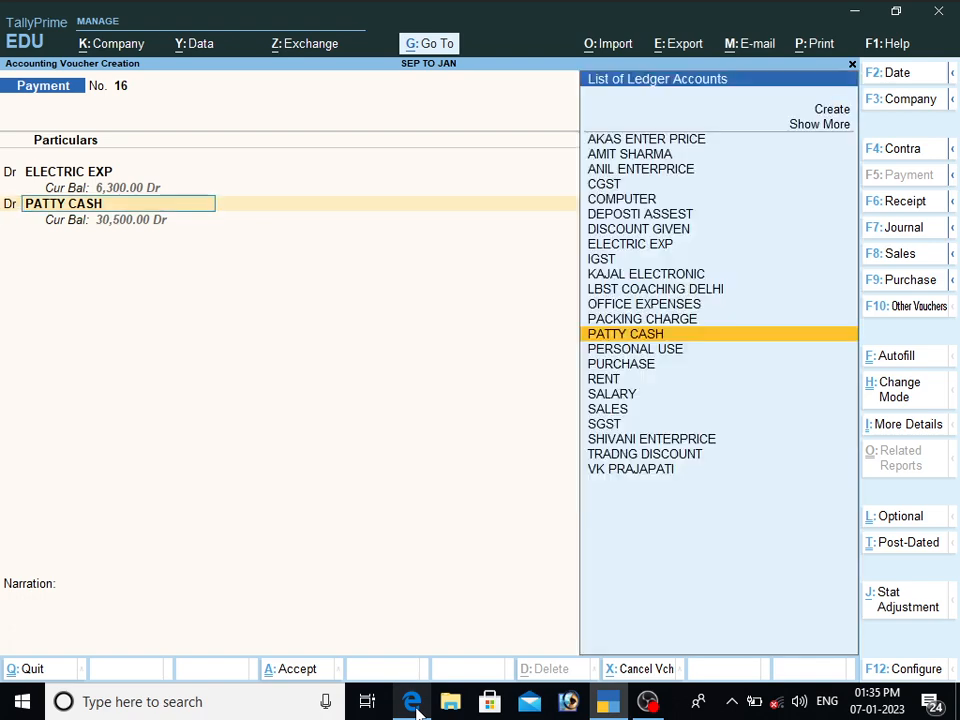
type("of")
key("Return")
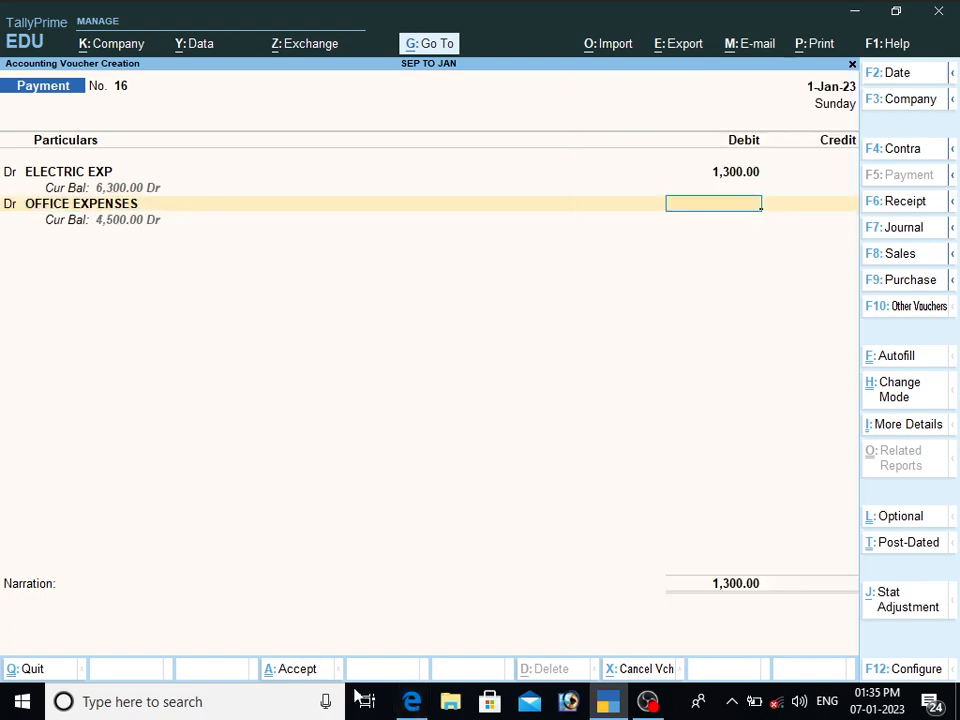
left_click(412, 702)
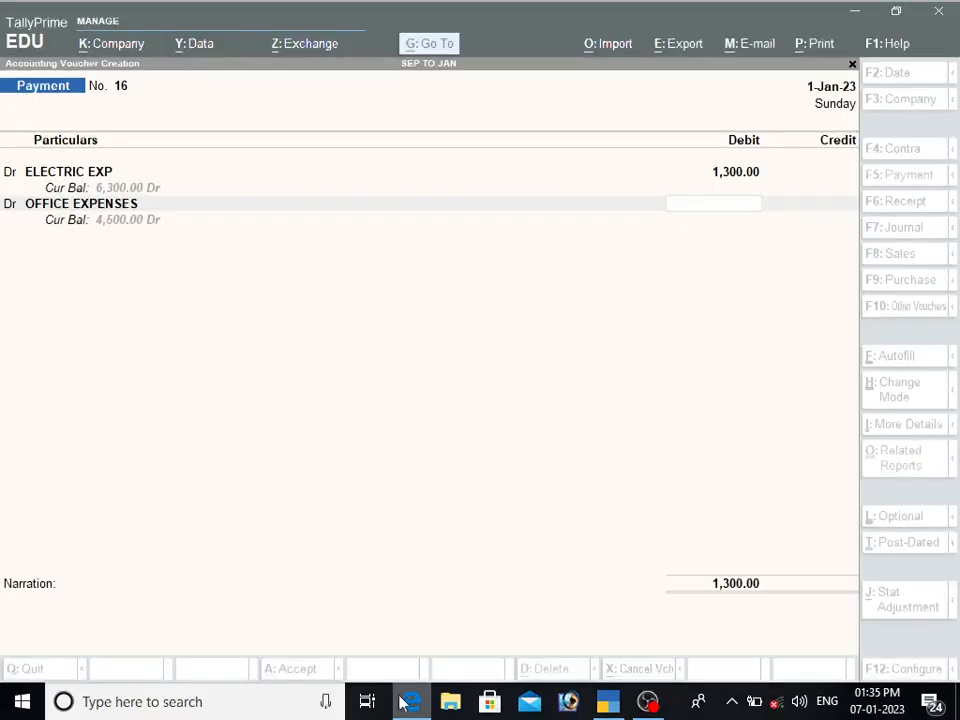
left_click(403, 700)
type("70")
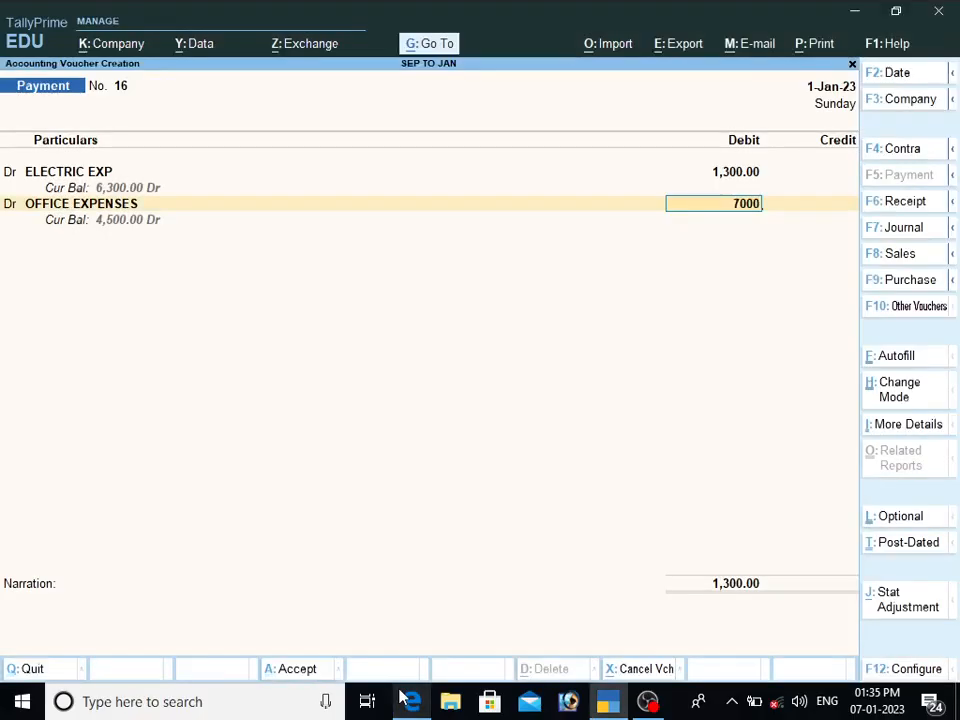
type("0")
key("Return")
key("Return")
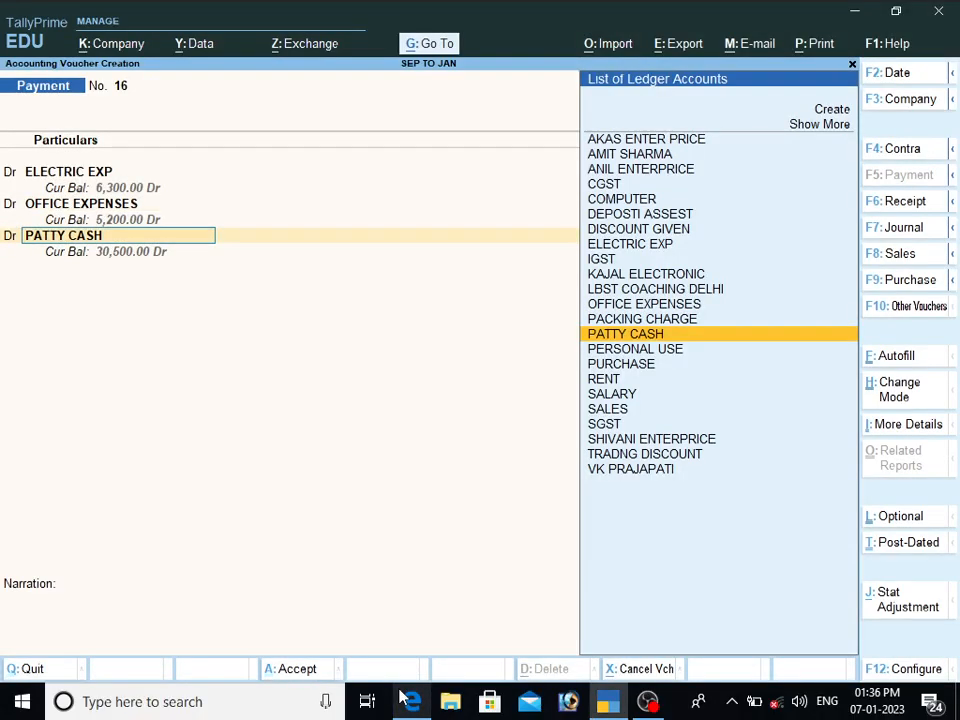
Create a MOBILE EXP ledger under Indirect Expenses from within the payment voucher's third debit line.
key("alt+c")
type("MOBILE EXP")
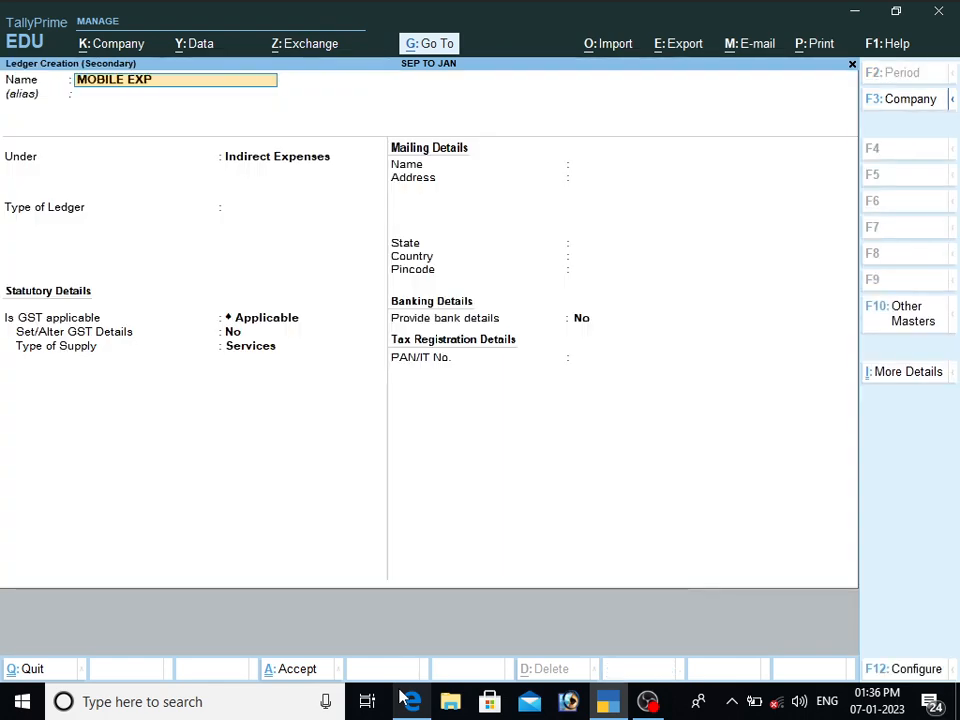
key("Return")
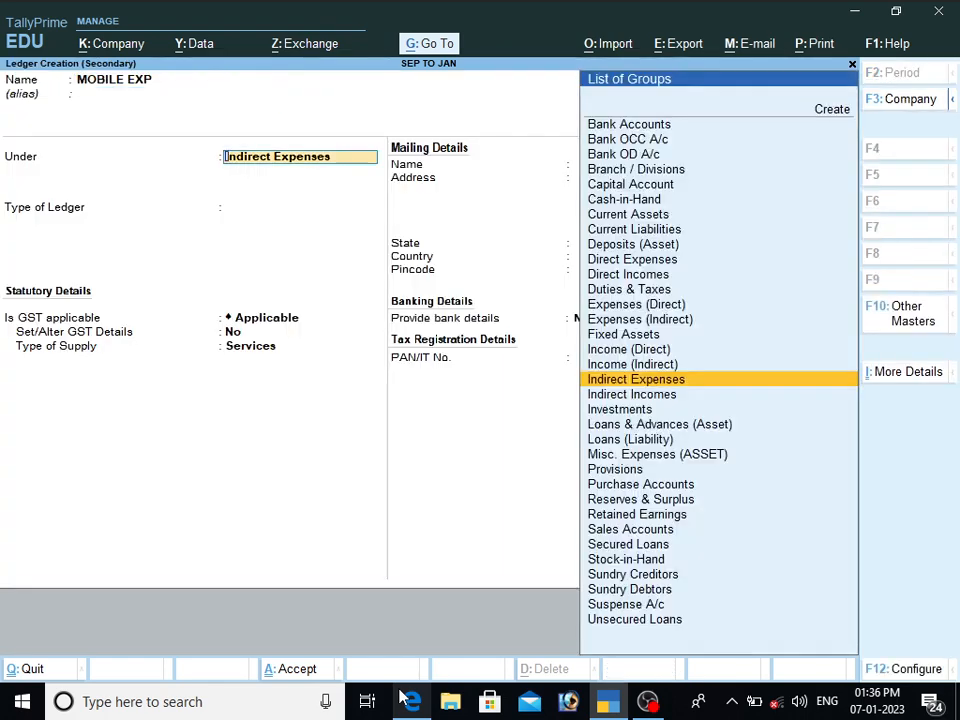
key("ctrl+i")
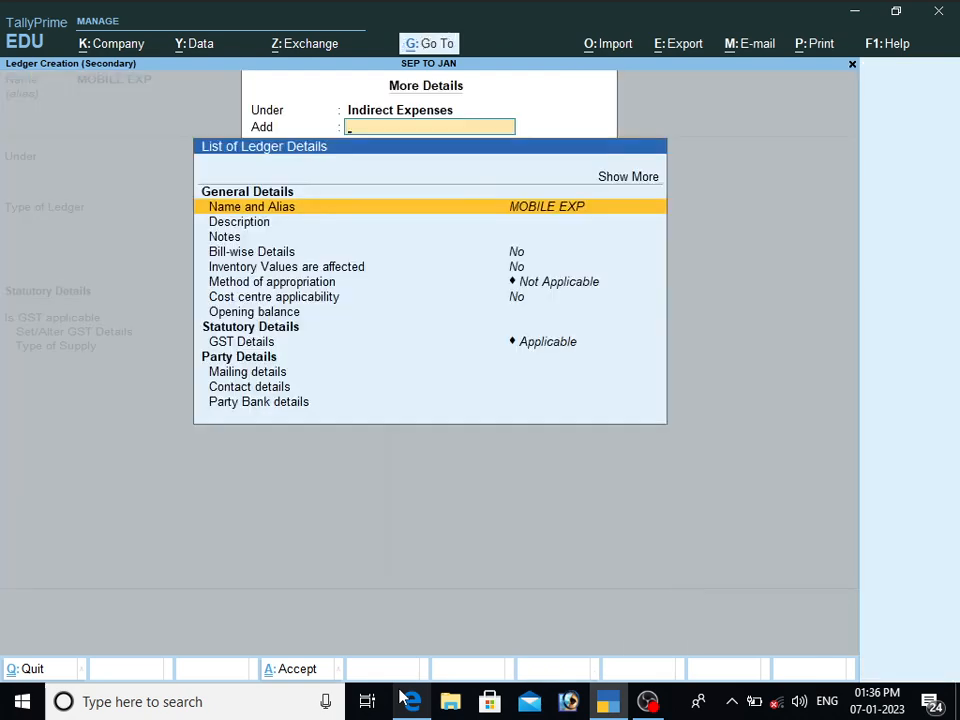
key("Escape")
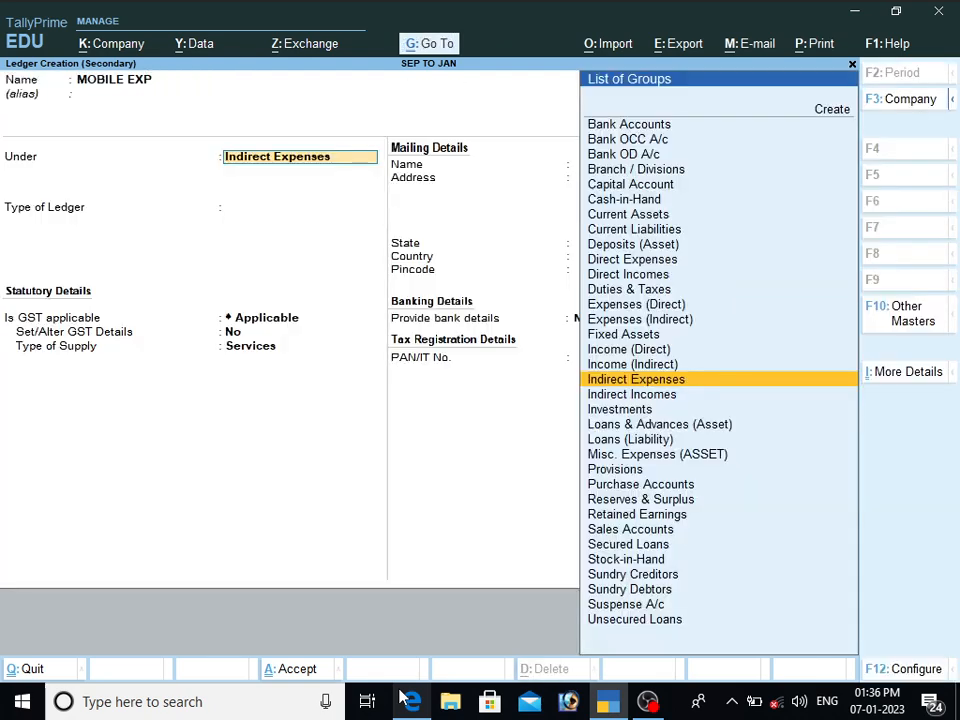
key("ctrl")
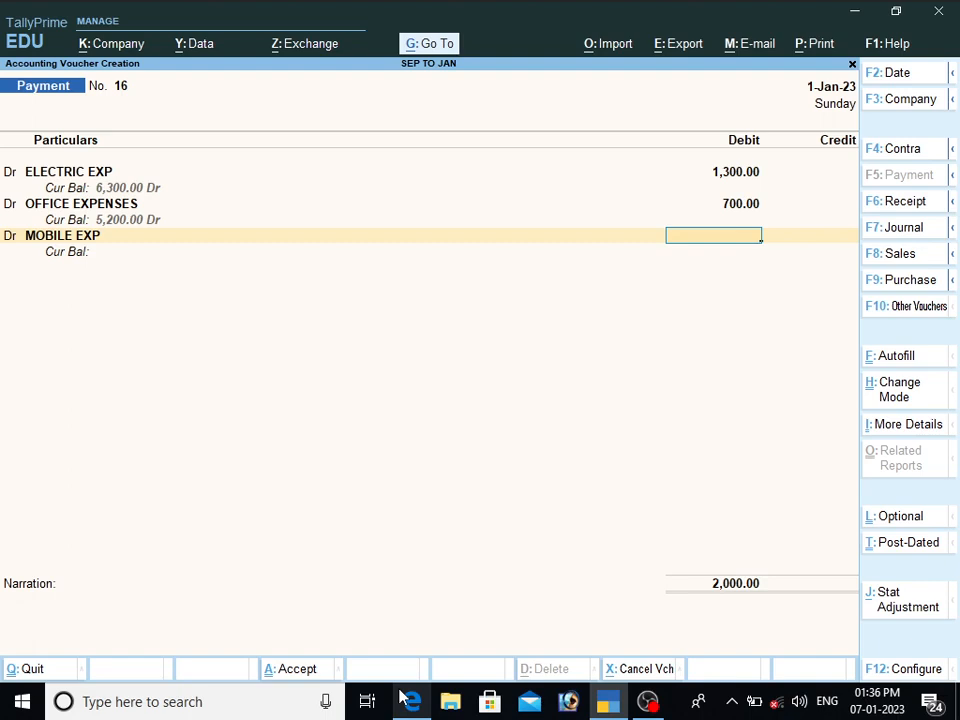
Debit MOBILE EXP with 500, credit PATTY CASH with 2,500 and save the petty expenses payment voucher.
left_click(411, 701)
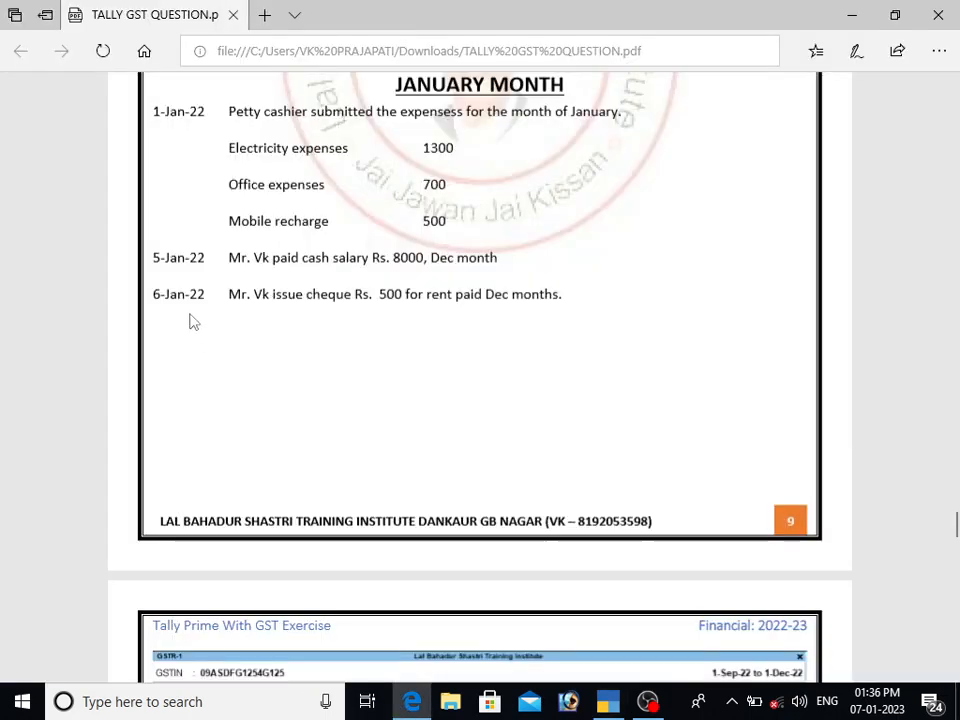
left_click(607, 705)
type("500")
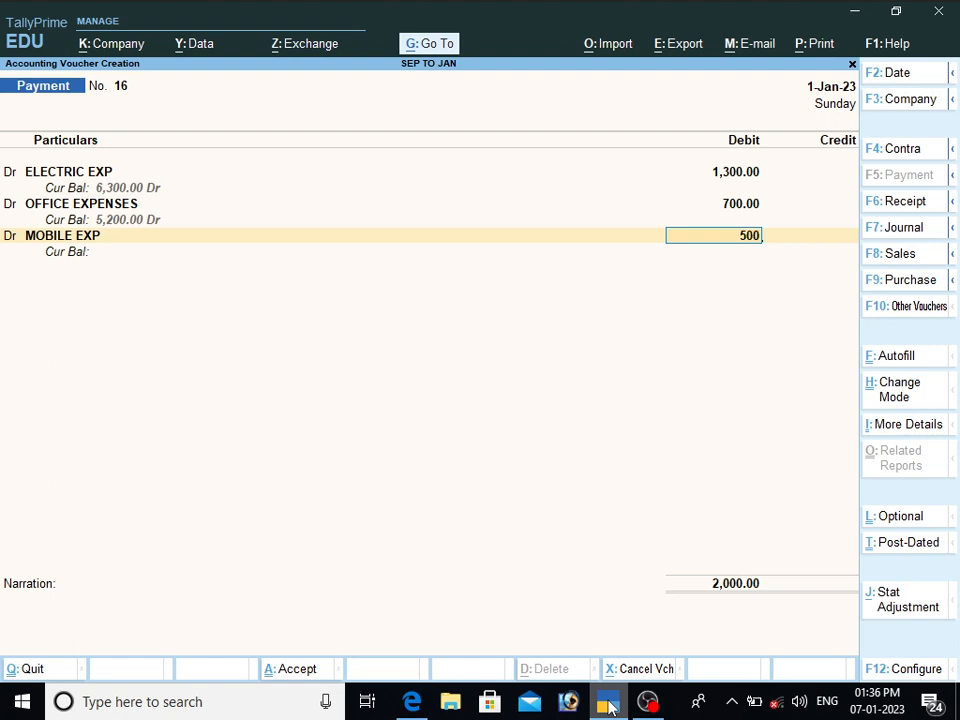
key("Return")
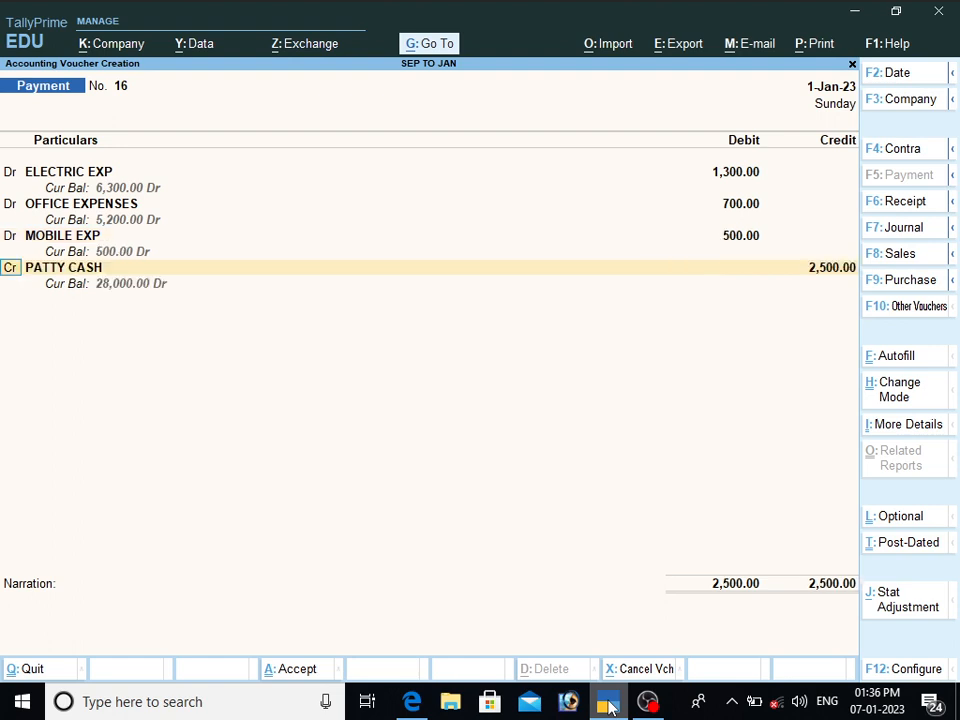
key("Return")
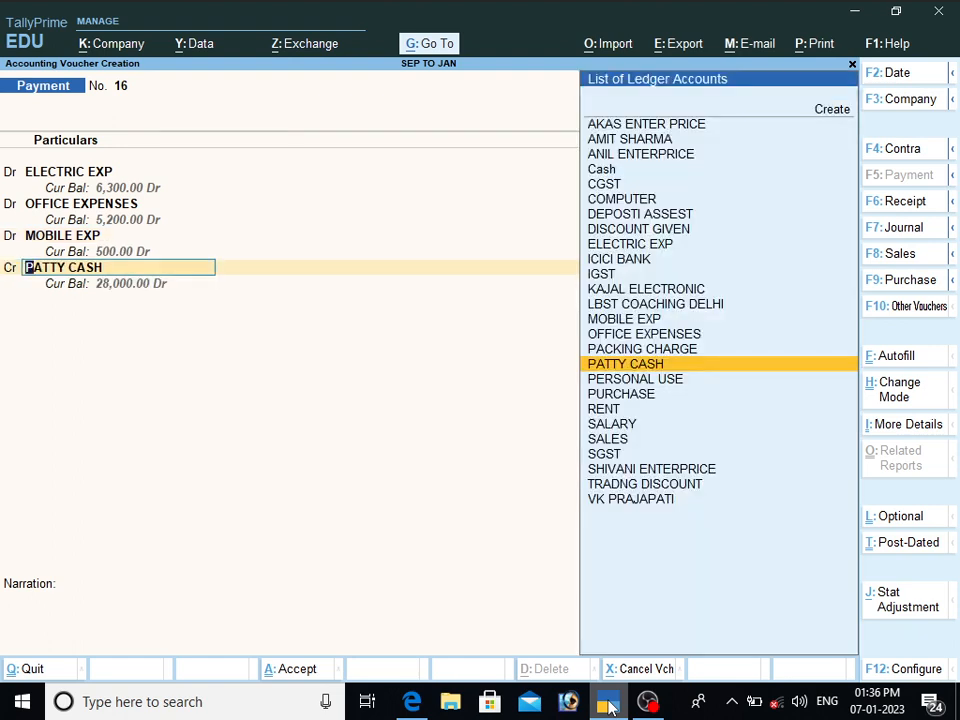
left_click(401, 703)
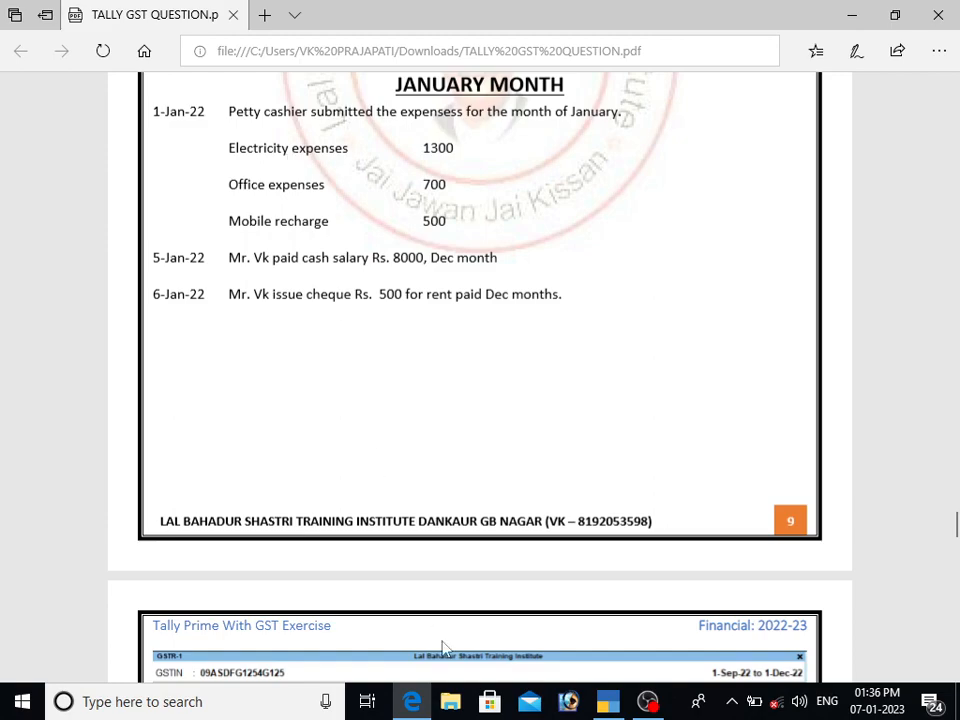
left_click(608, 703)
key("Return")
key("Return")
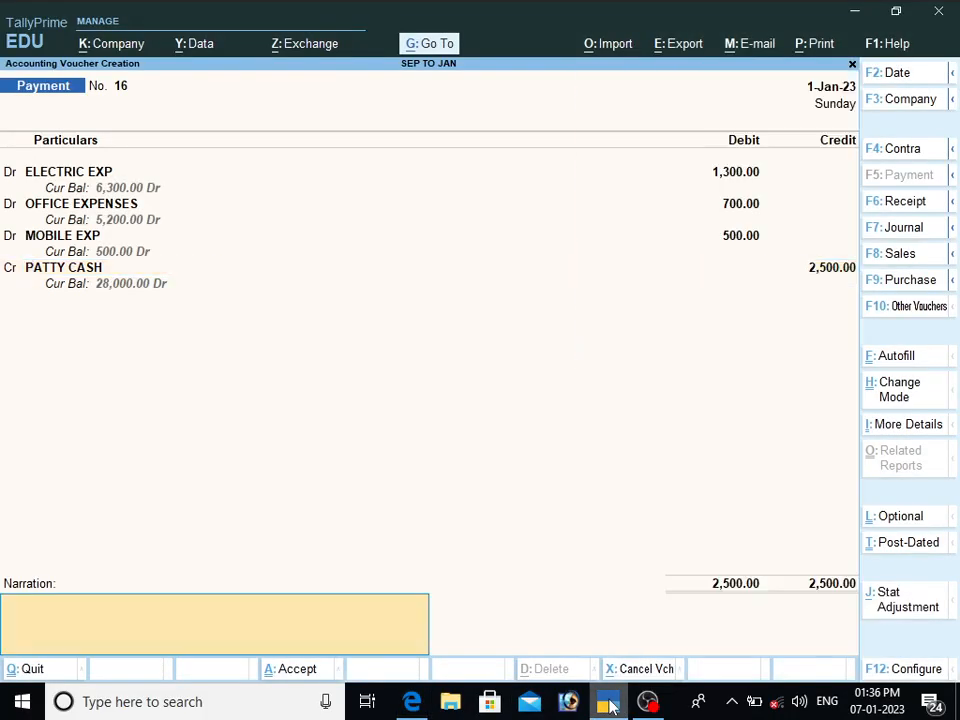
key("Return")
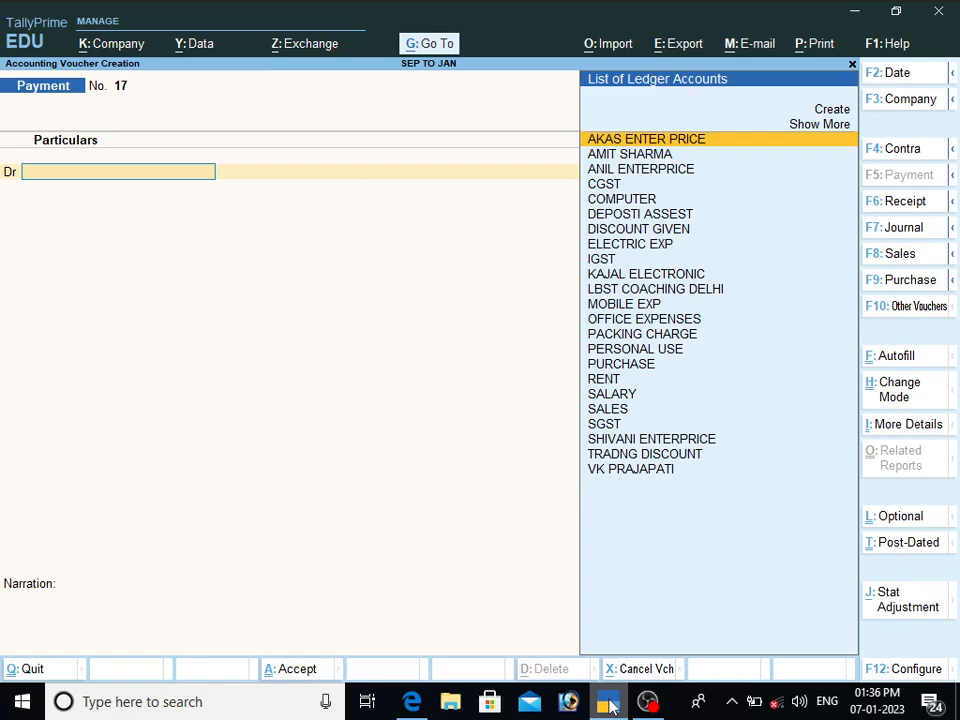
Check the salary transaction in the PDF and debit the SALARY ledger with 8,000 in a new payment voucher.
left_click(411, 702)
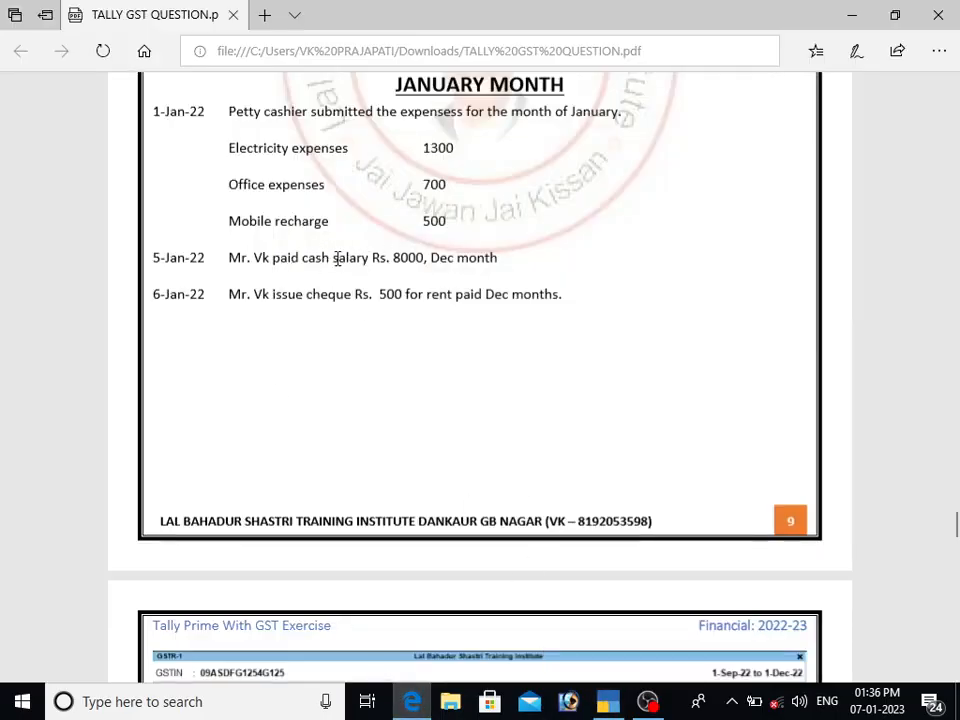
left_click(600, 706)
type("SAL")
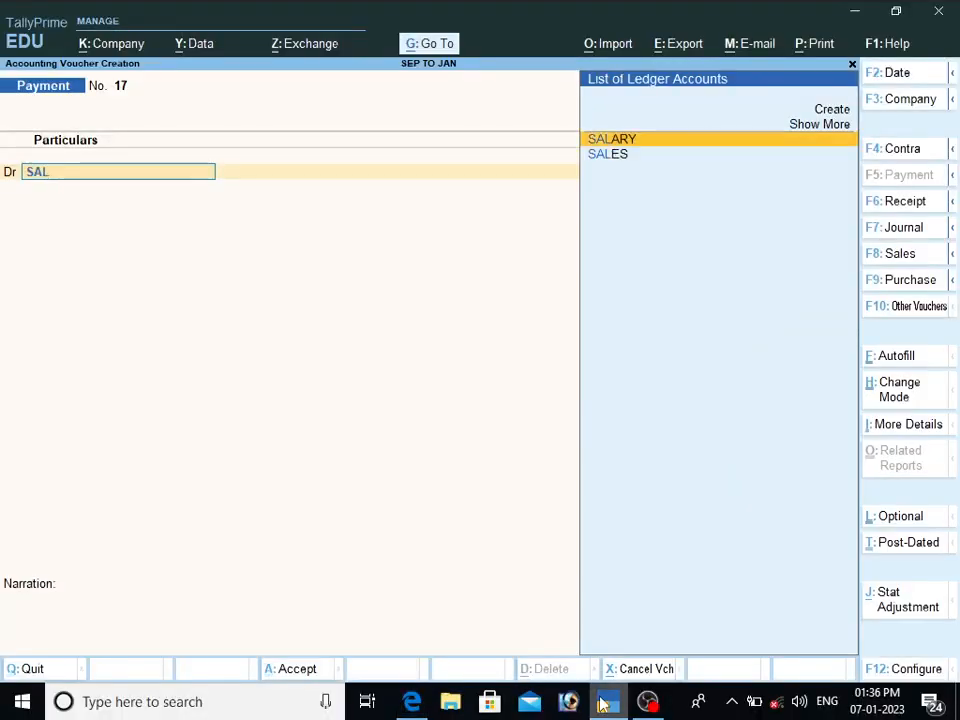
key("Return")
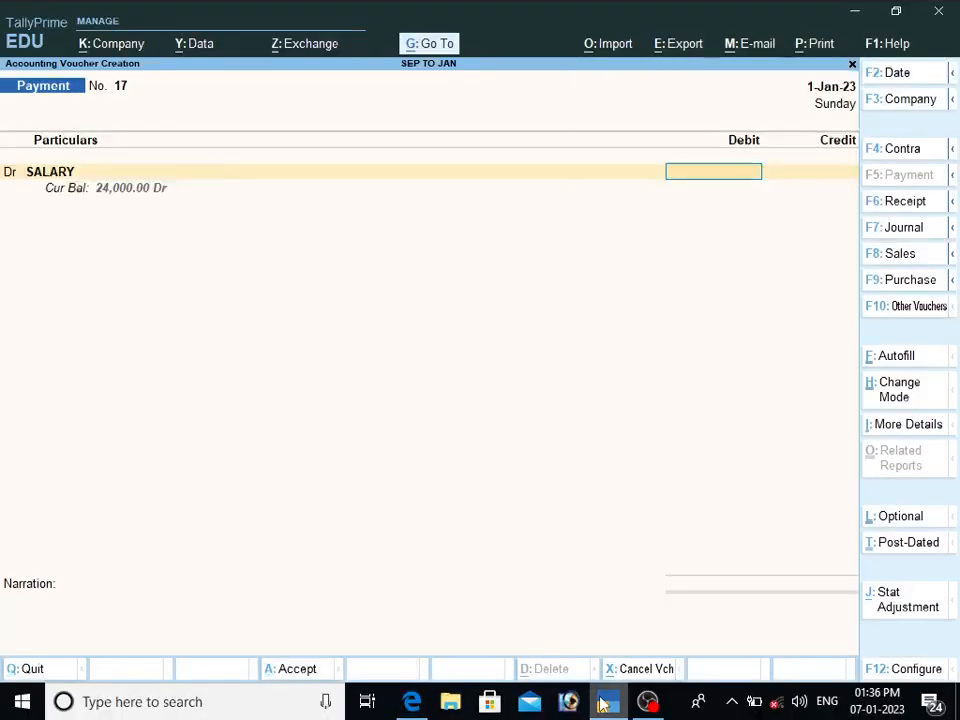
type("8000")
key("Return")
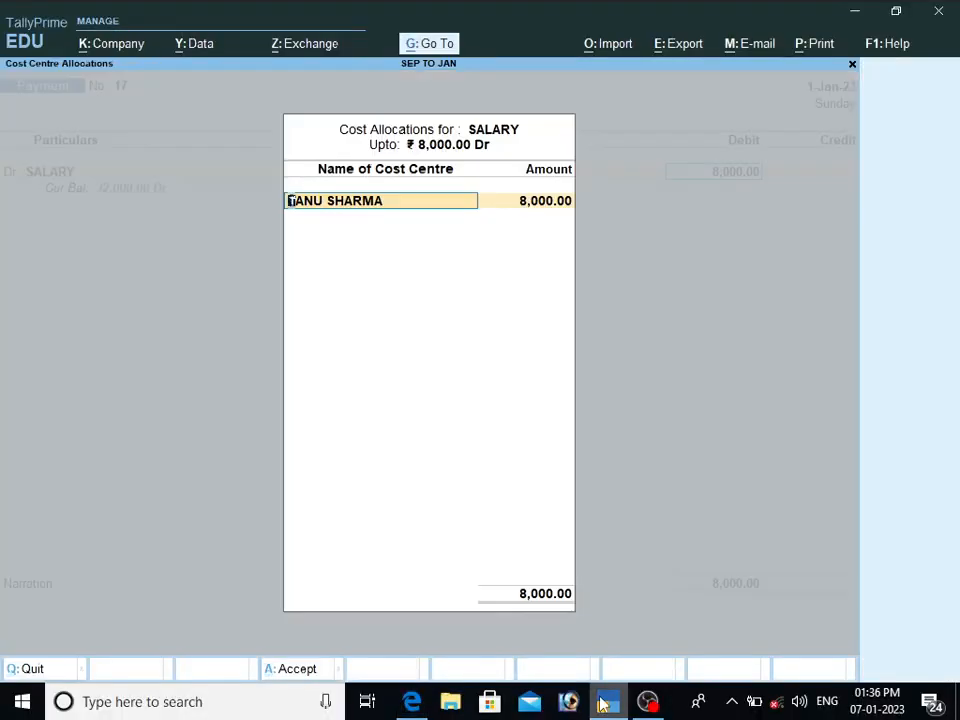
Allocate the salary to the two employee cost centres, 5,000 to the first and 3,000 to the second.
key("Return")
type("5,000")
key("Return")
key("Return")
key("Return")
key("Return")
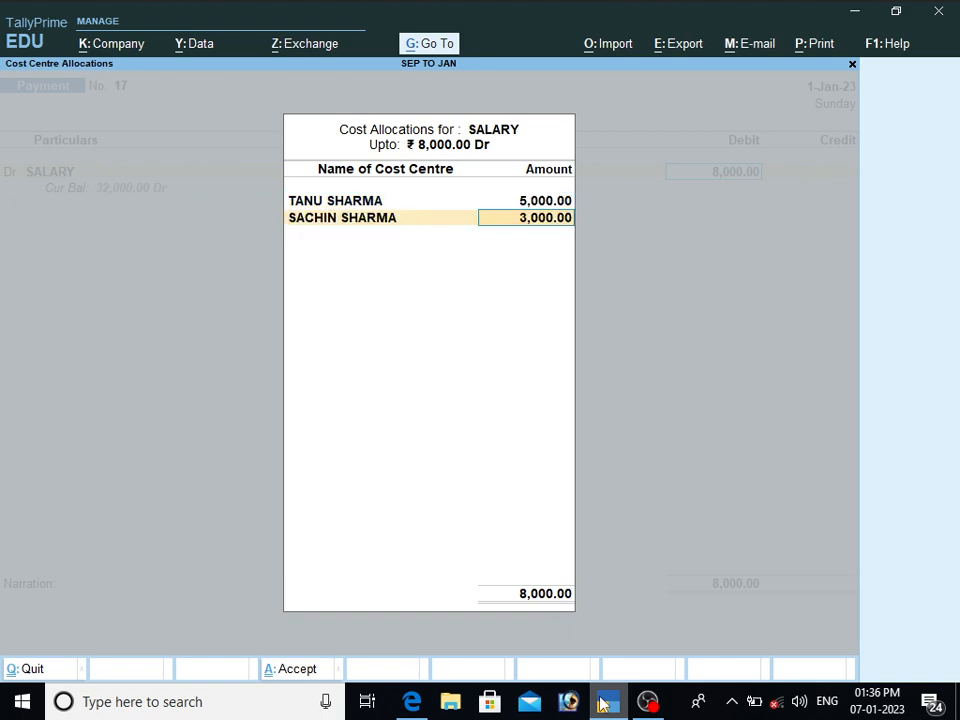
key("Return")
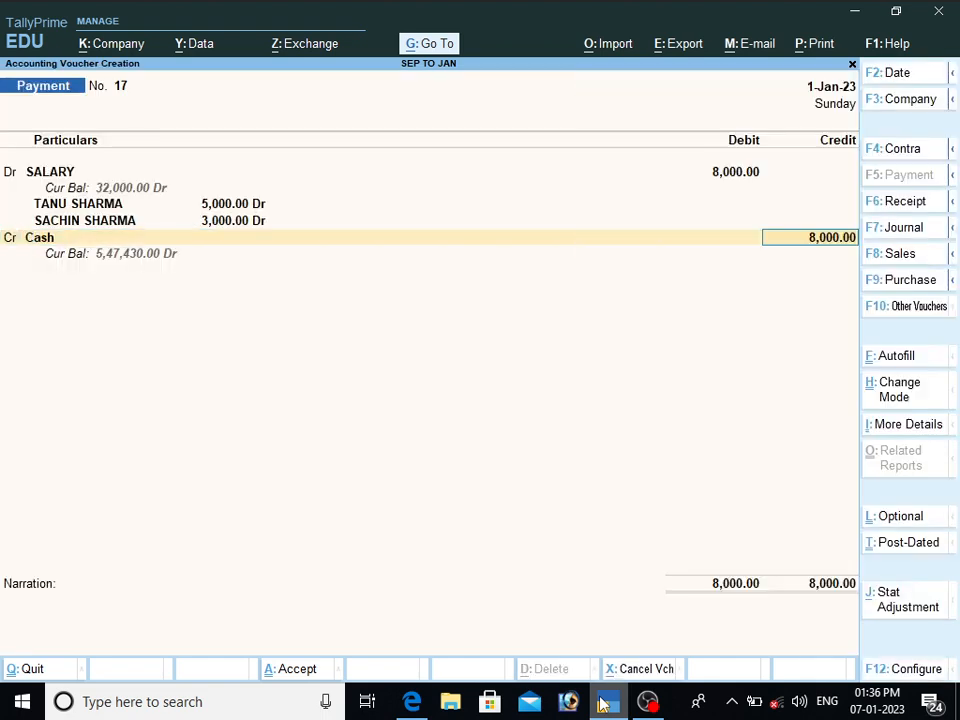
Credit Cash with 8,000, leave the narration blank and save the salary payment voucher.
key("Return")
key("Return")
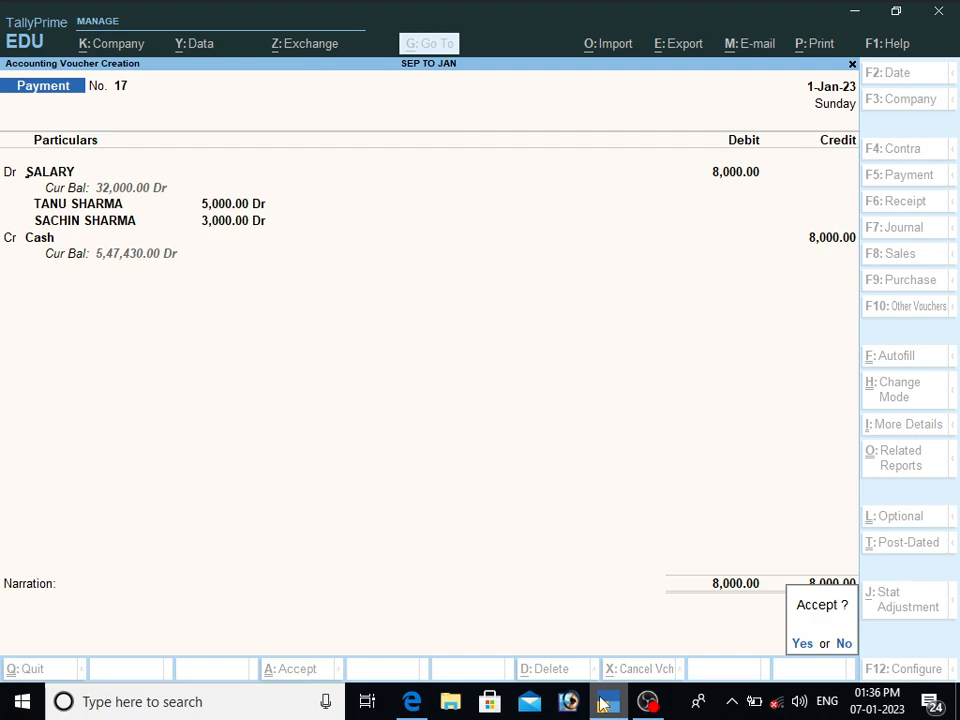
key("Return")
Check the cheque rent transaction in the PDF and debit the RENT ledger with 5,000 in a new payment voucher.
left_click(413, 701)
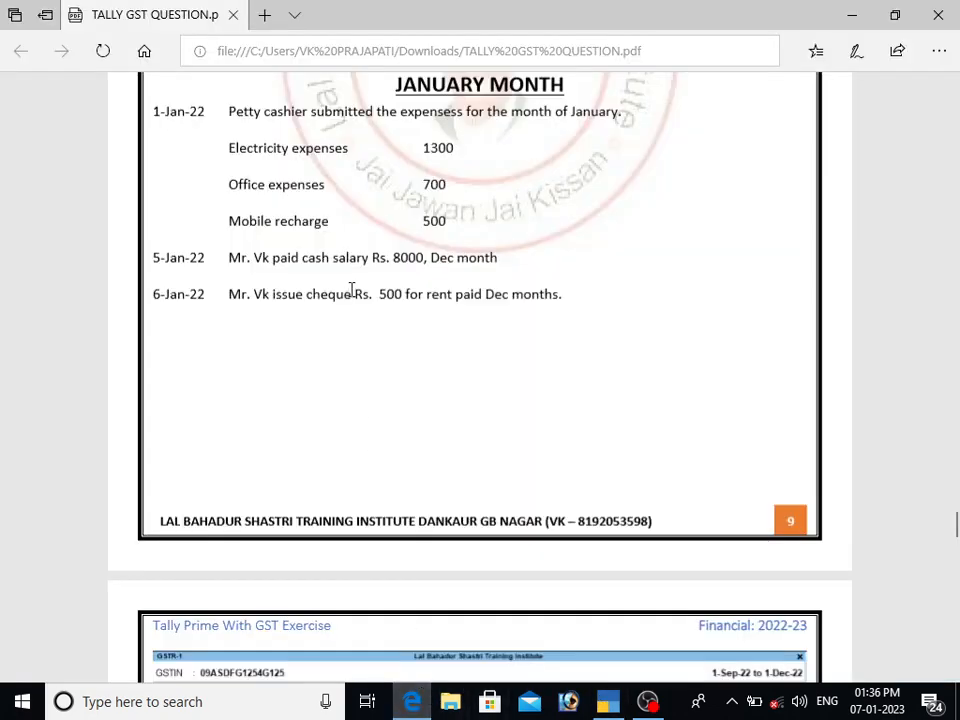
left_click_drag(274, 296, 466, 302)
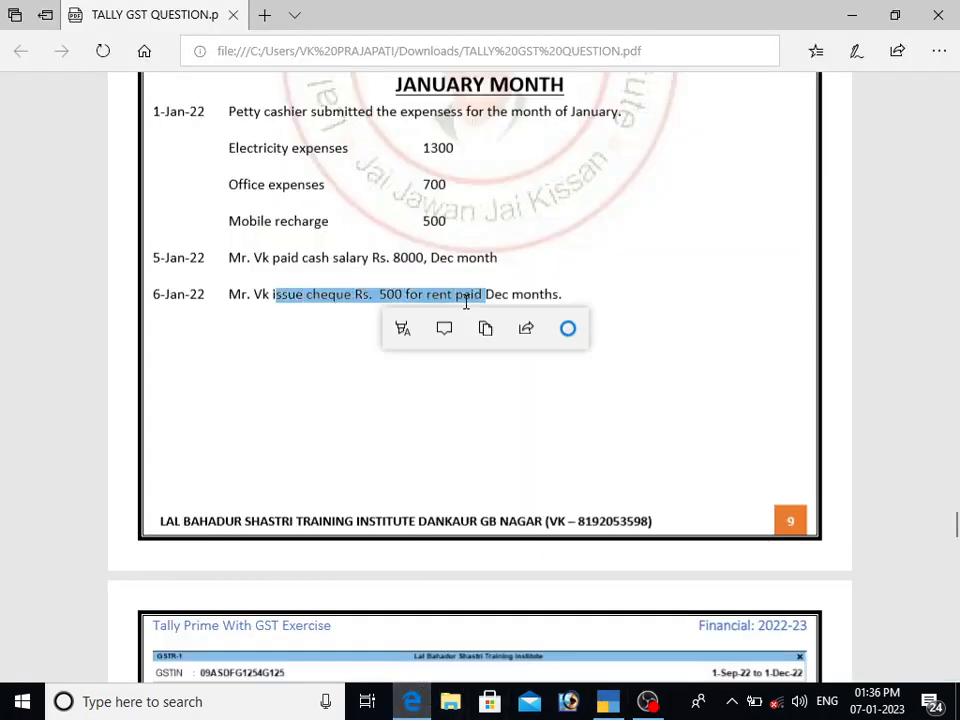
left_click(619, 399)
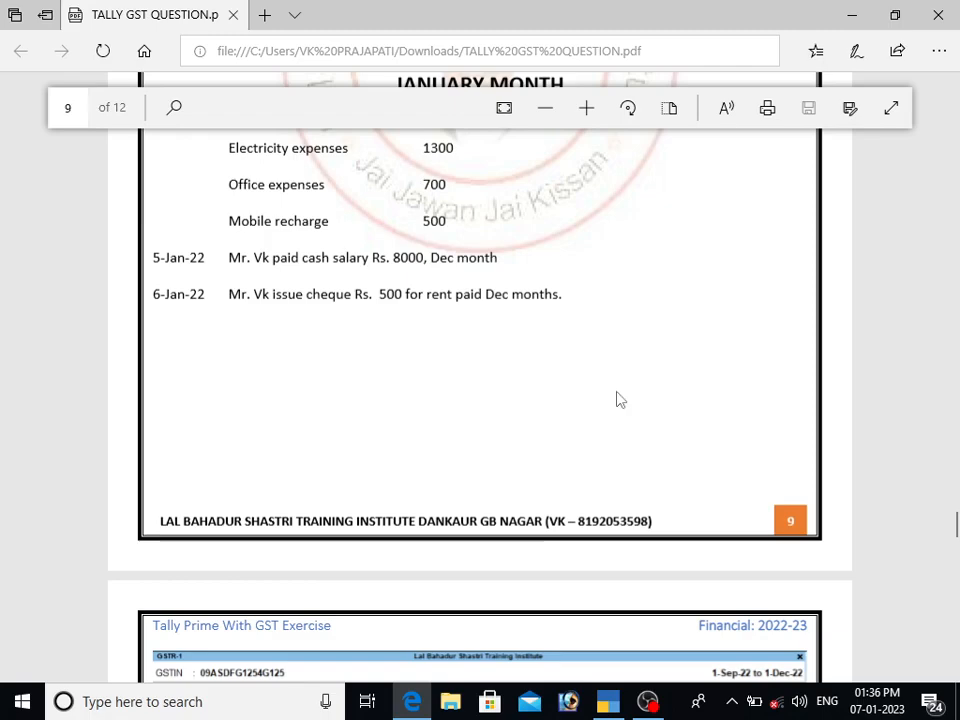
left_click(619, 703)
type("RE")
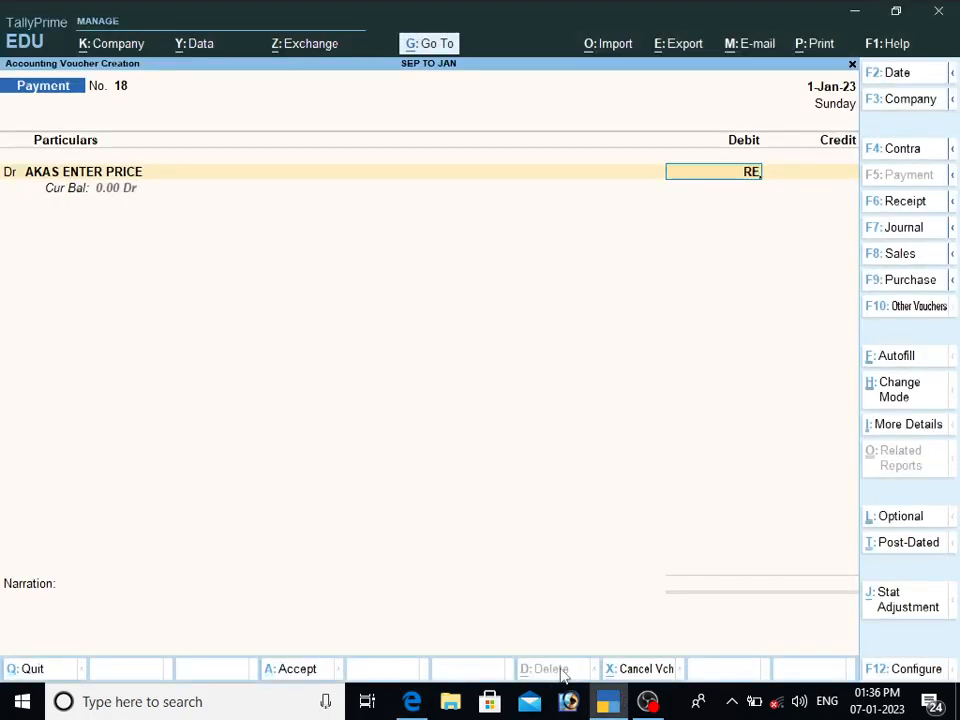
key("BackSpace")
key("BackSpace")
key("BackSpace")
type("RE")
key("Return")
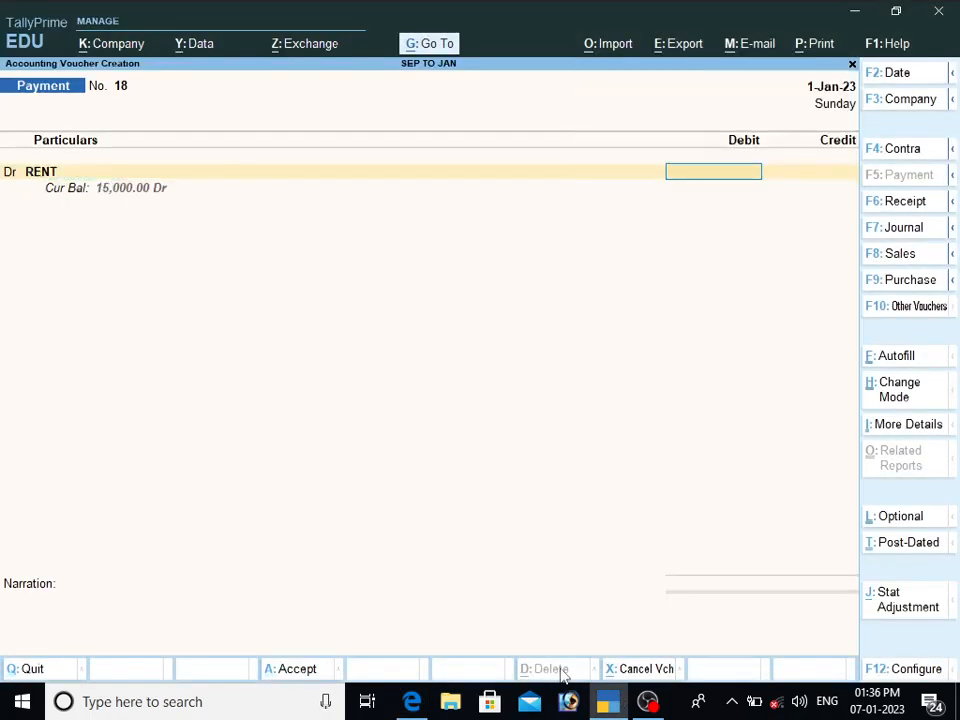
type("5")
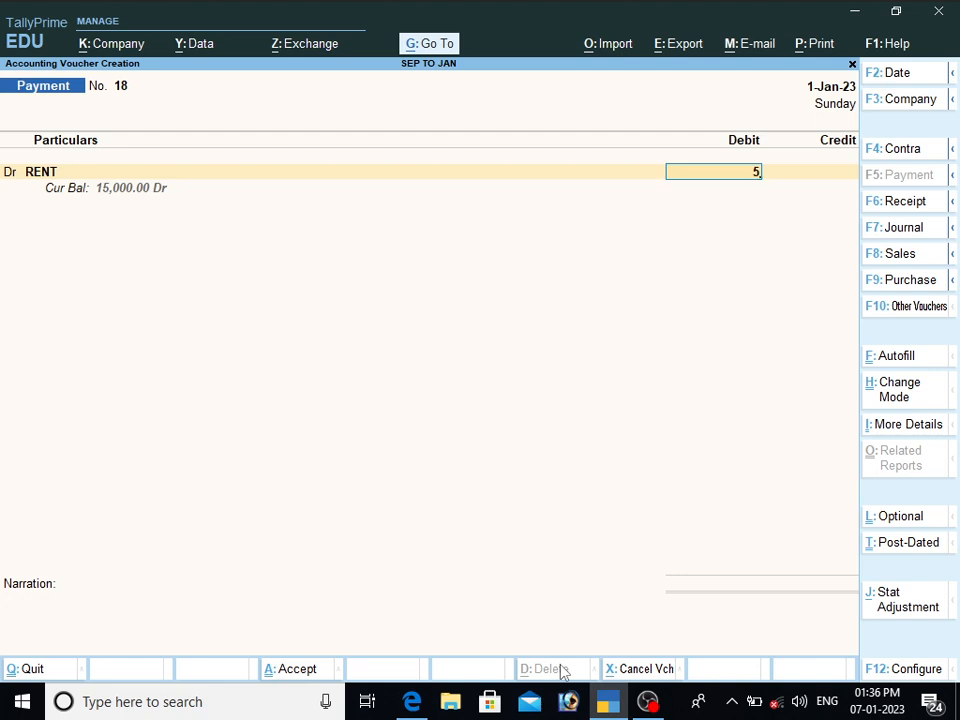
type("000")
key("Return")
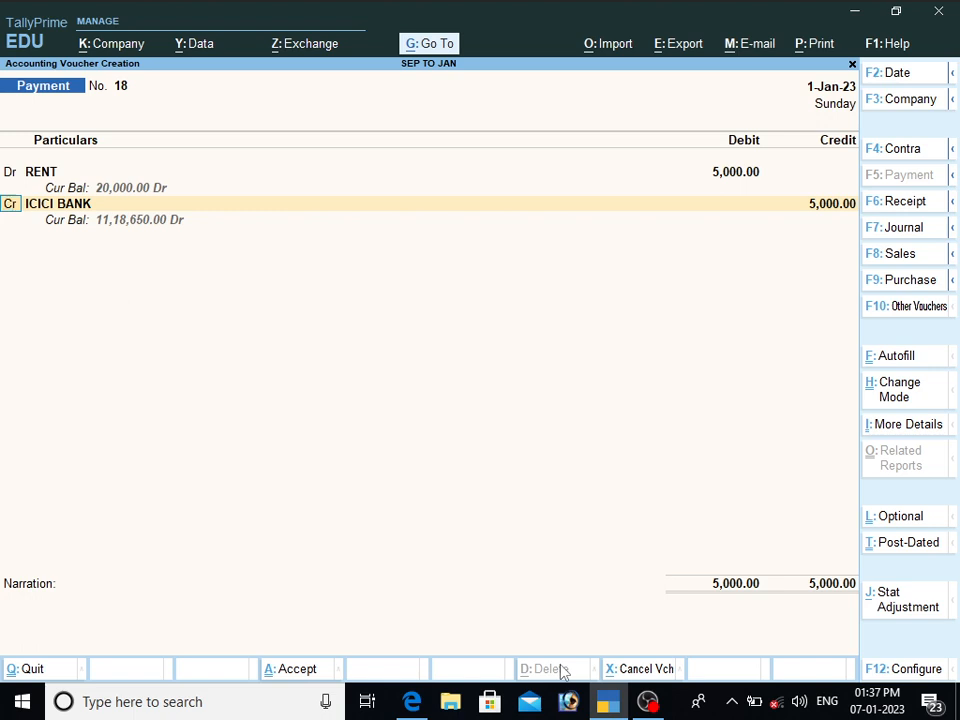
Credit ICICI BANK with 5,000 by cheque, leave the instrument number and narration blank, and save the rent payment voucher.
key("Return")
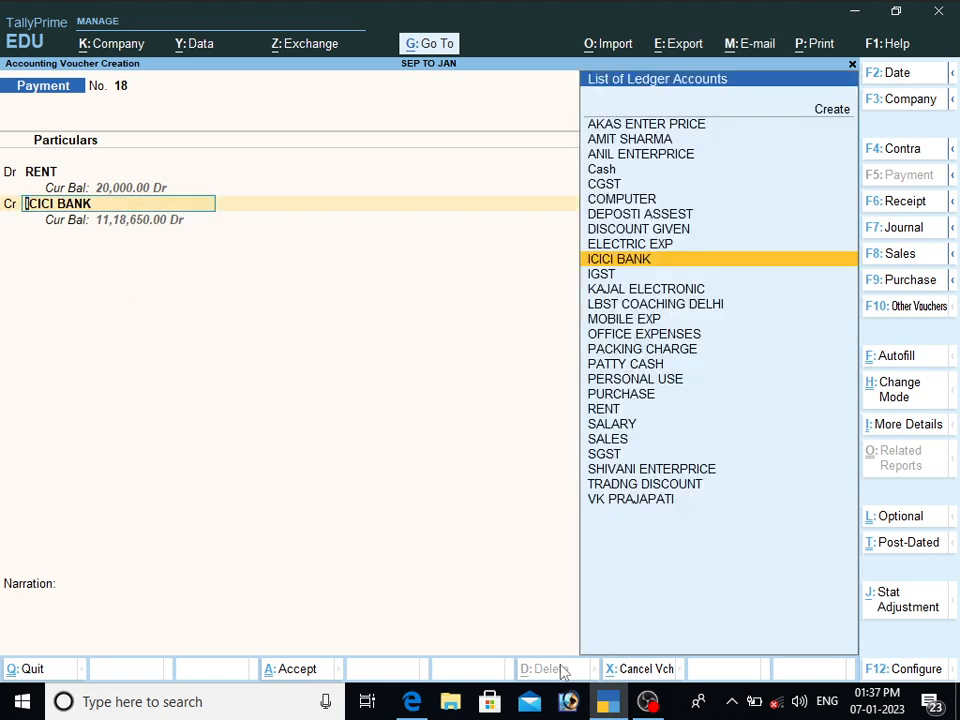
key("Return")
key("Return")
key("Return")
key("Return")
key("Return")
key("Return")
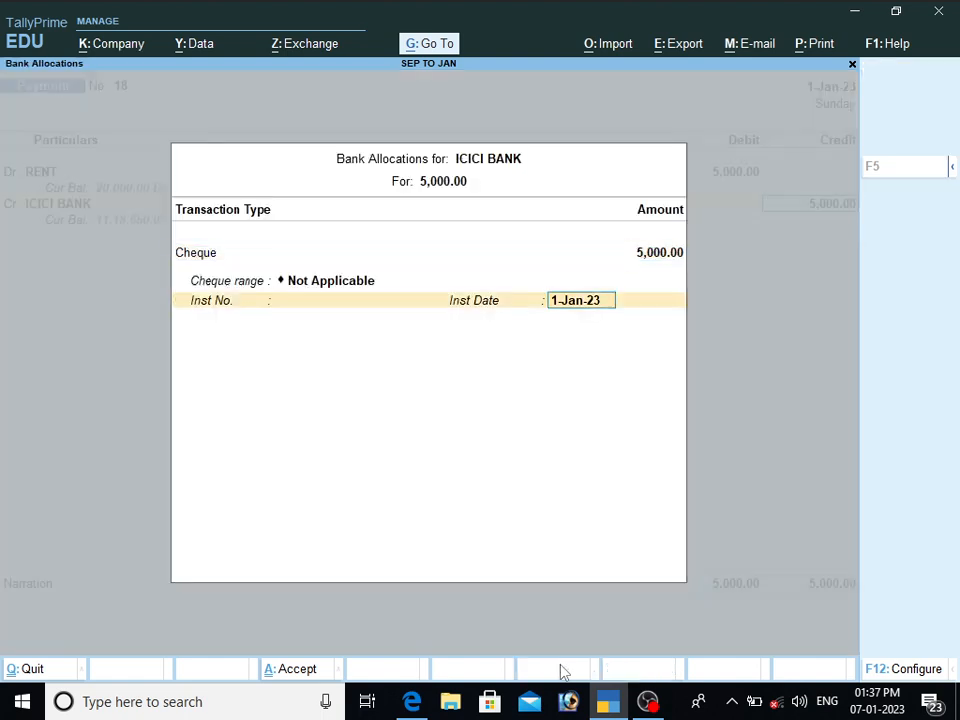
key("Return")
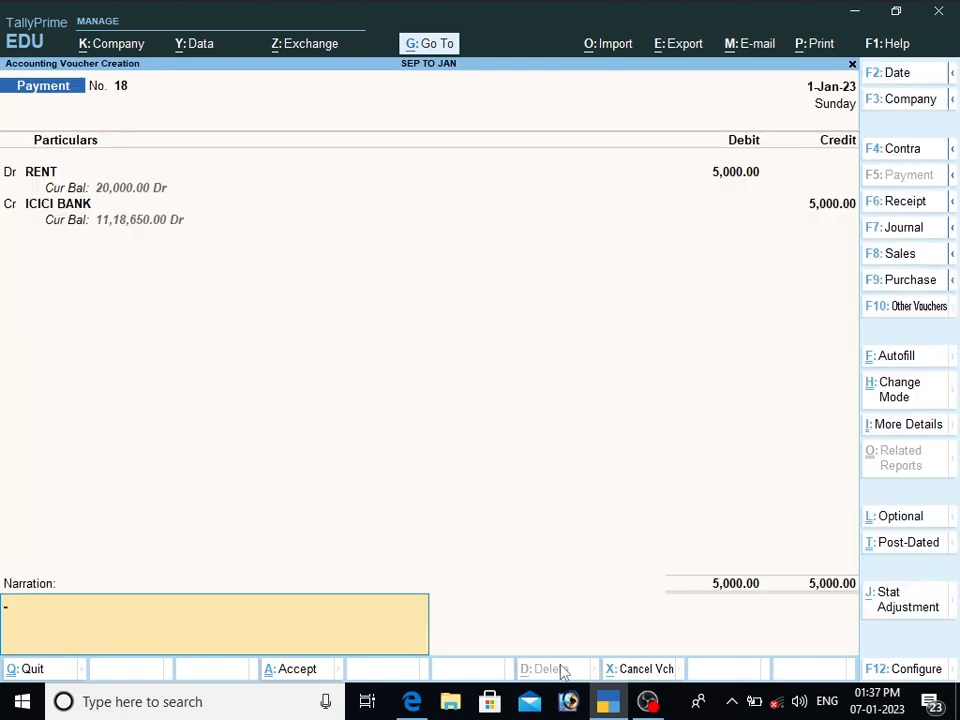
key("Return")
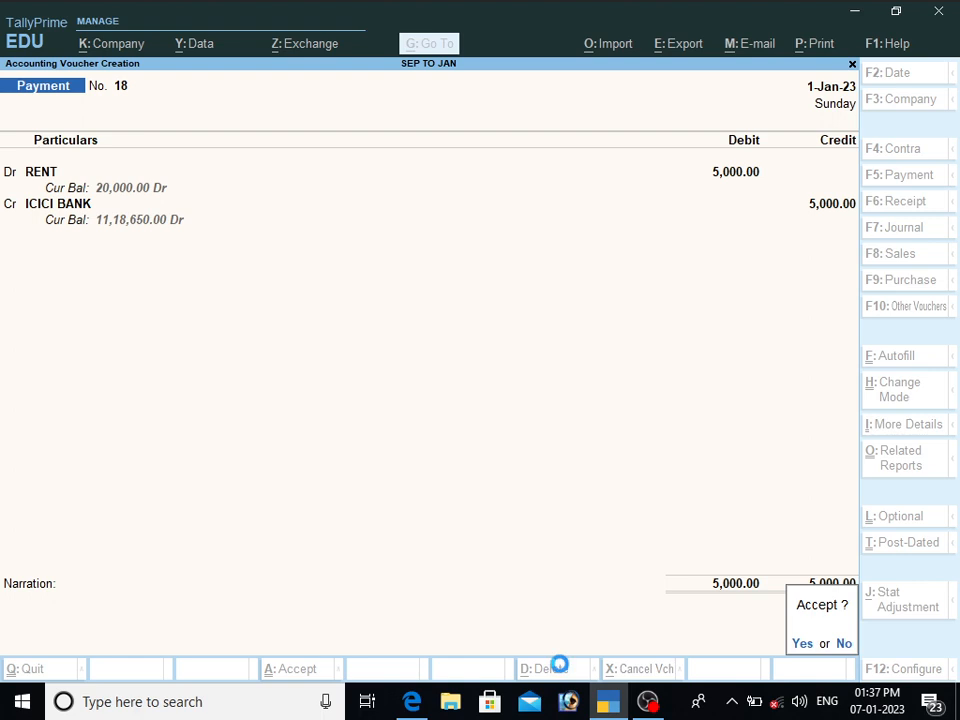
key("Return")
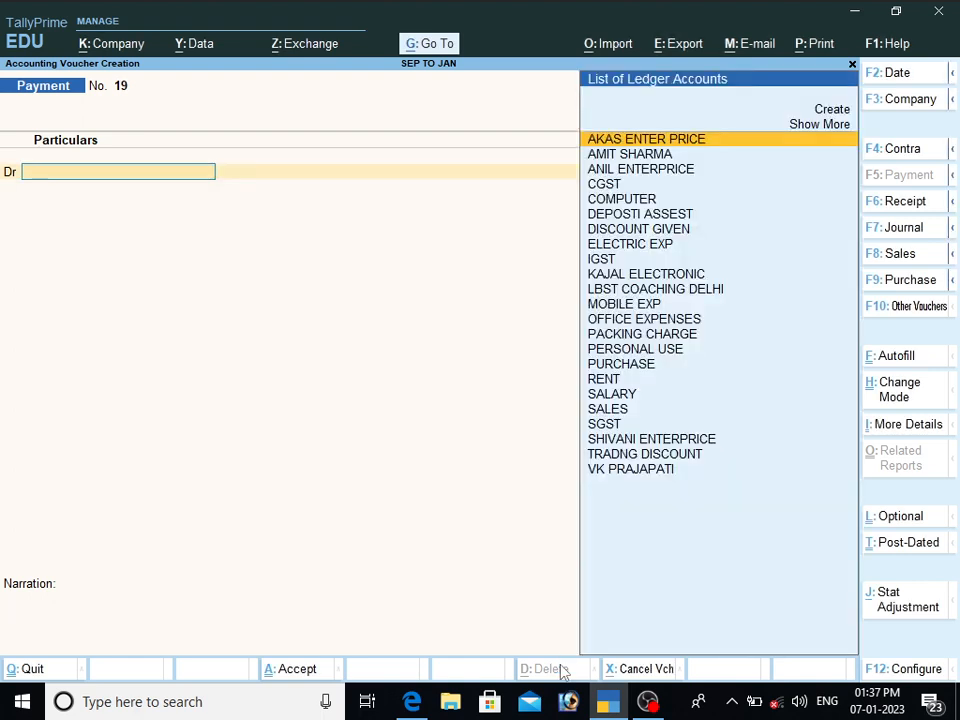
Check the GSTR-1 report on the page after the January transactions in the exercise PDF, then return to TallyPrime.
left_click(412, 704)
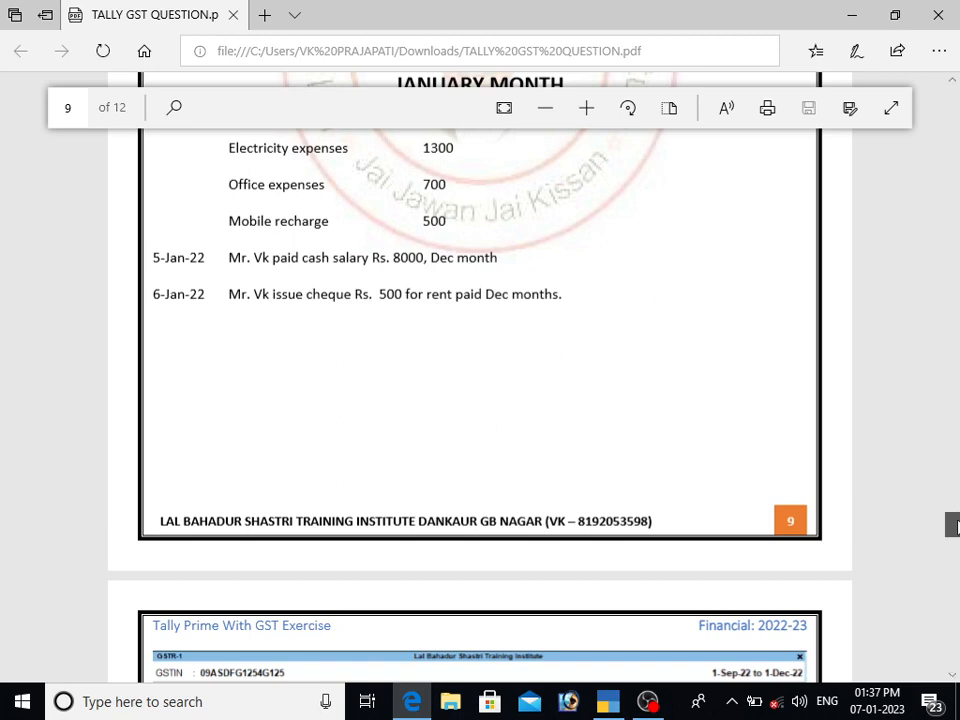
scroll(955, 530, "down", 1)
scroll(955, 530, "down", 3)
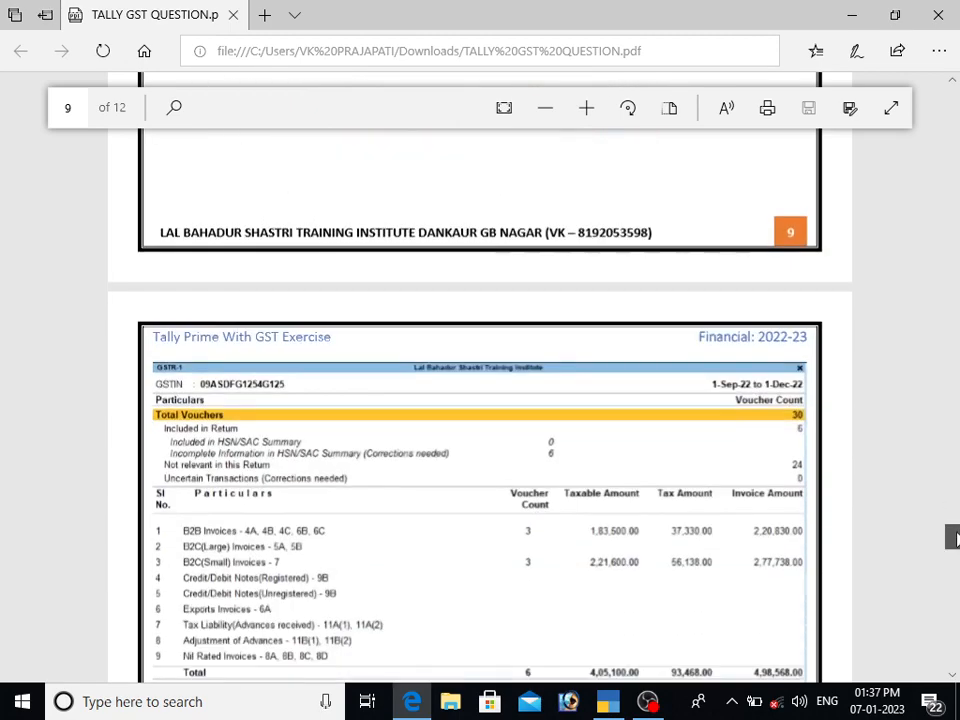
scroll(955, 540, "down", 1)
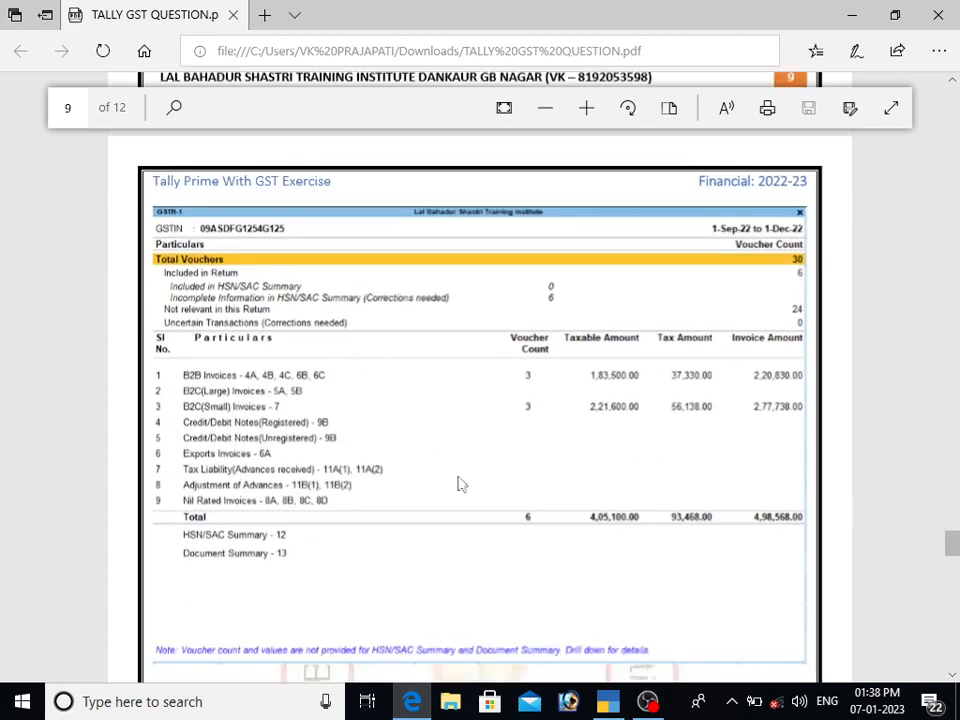
left_click(606, 703)
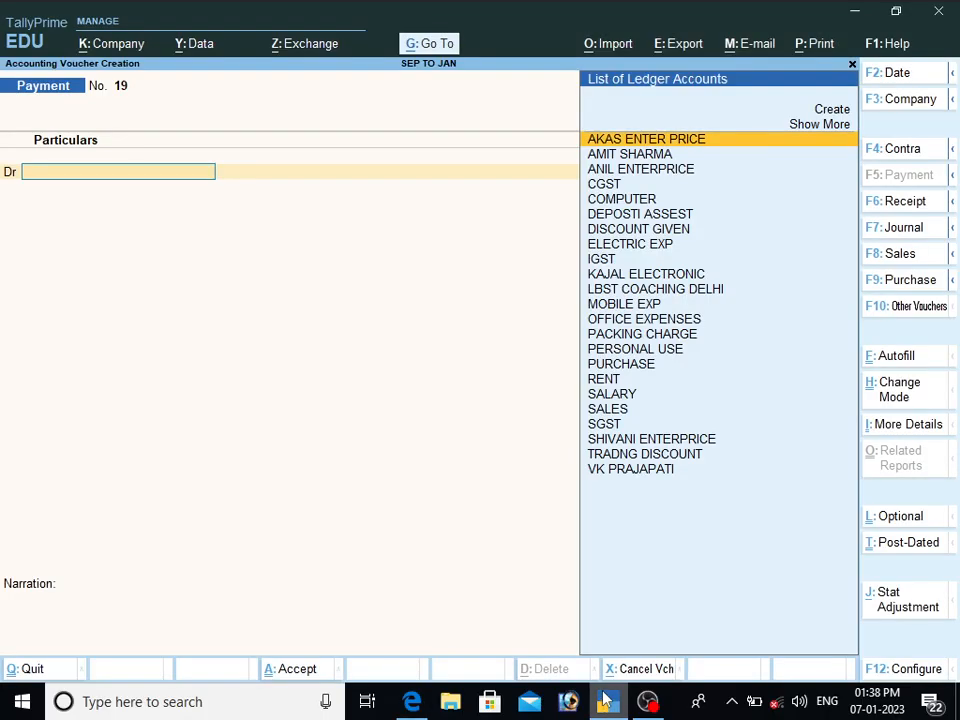
Leave voucher entry and open the GSTR-1 report from the GST reports.
key("Escape")
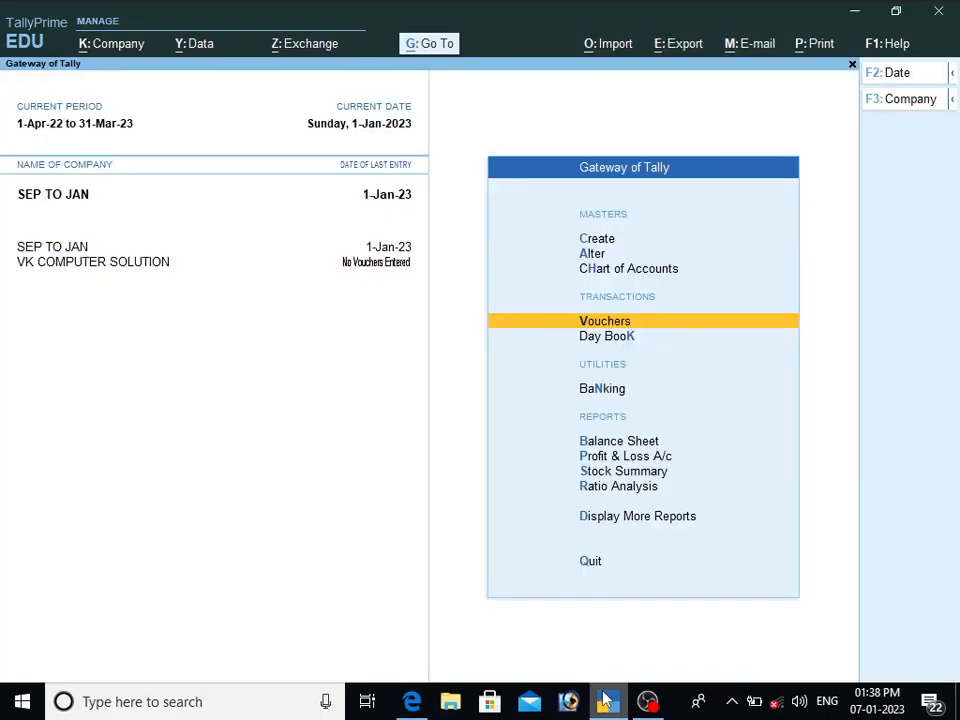
key("Down")
key("Down")
key("Down")
key("Down")
key("Down")
key("Down")
key("Down")
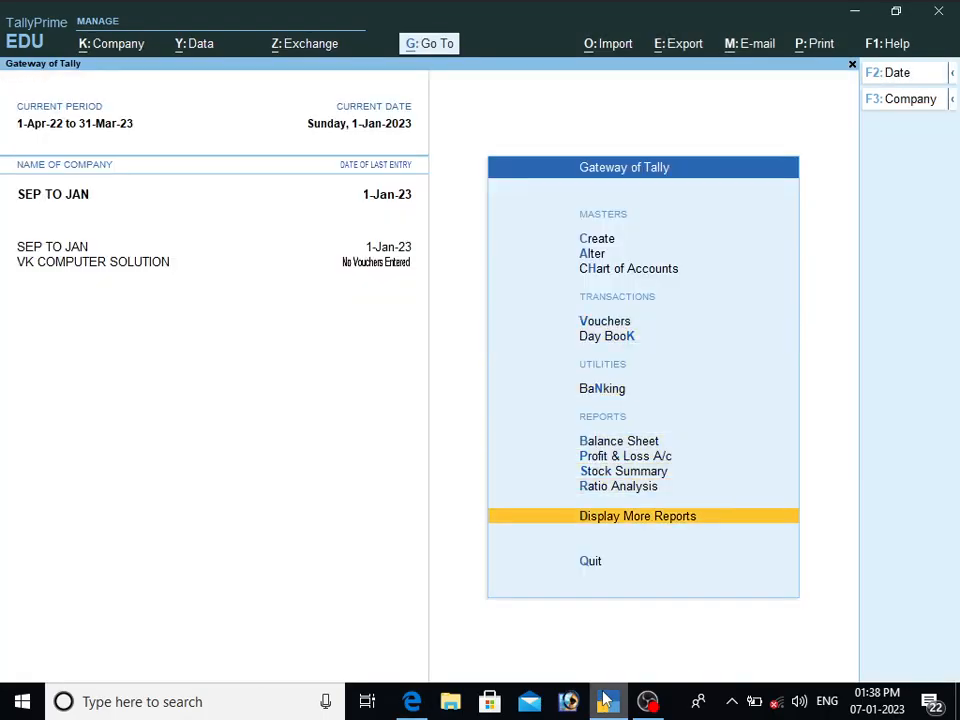
key("Return")
key("Down")
key("Down")
key("Down")
key("Down")
key("Down")
key("Down")
key("Down")
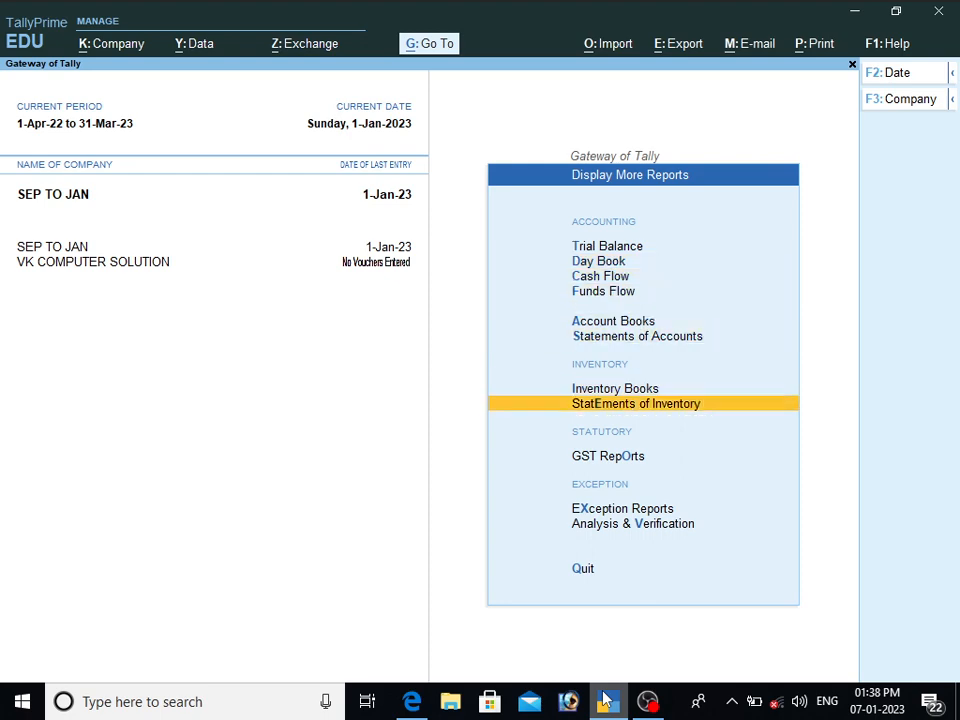
key("Down")
key("Down")
key("Up")
key("Return")
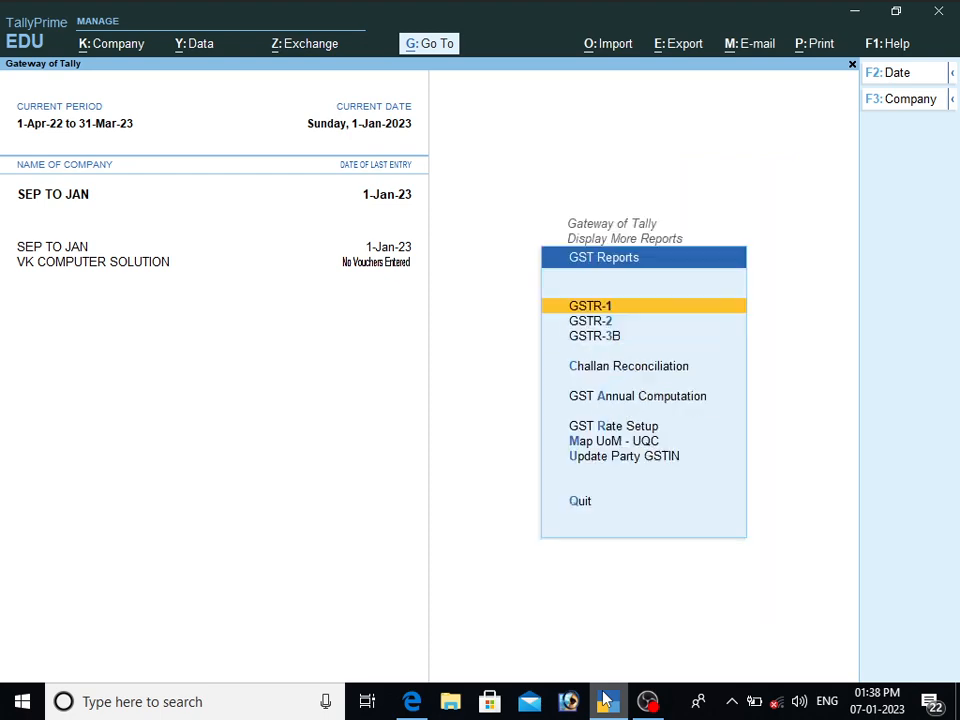
key("Return")
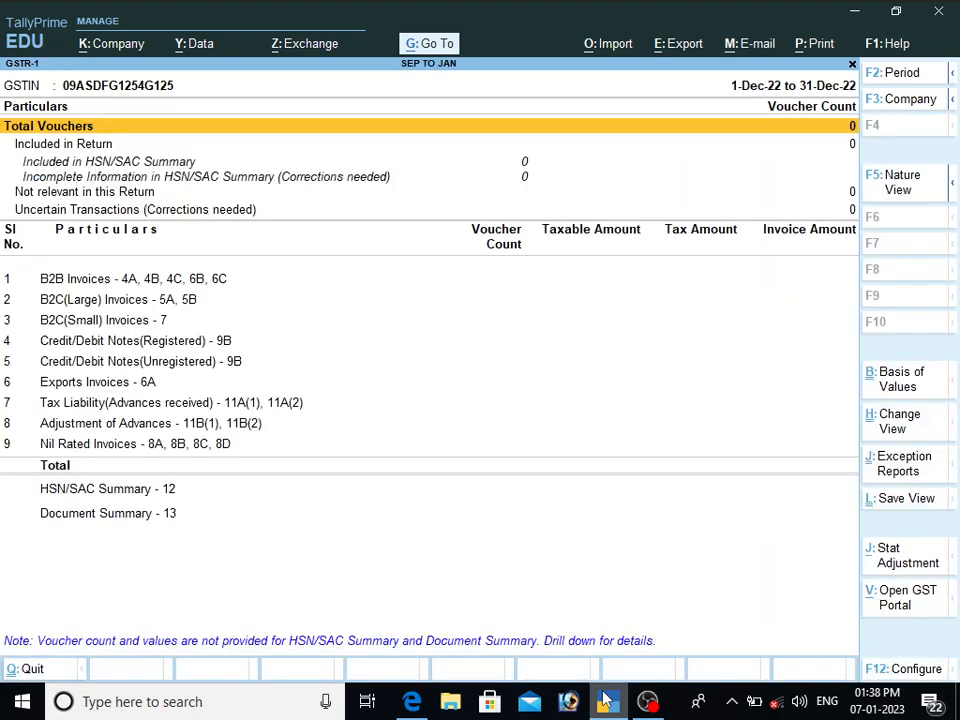
Set the GSTR-1 report period from 1-9-2022 to 1-12-2022.
key("alt+F2")
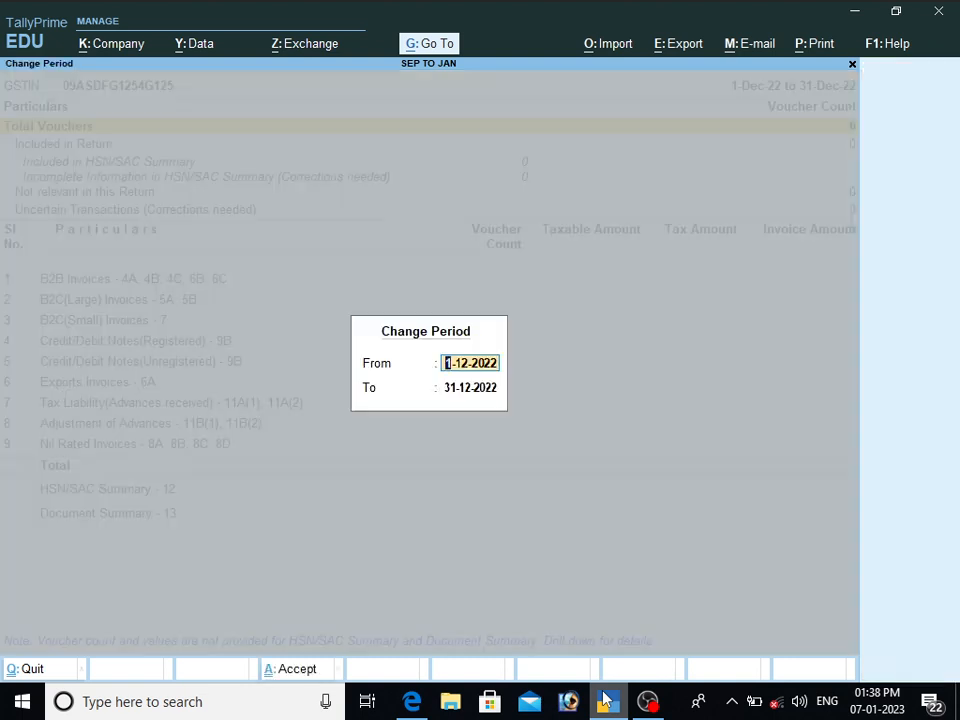
type("1-9-202")
key("Return")
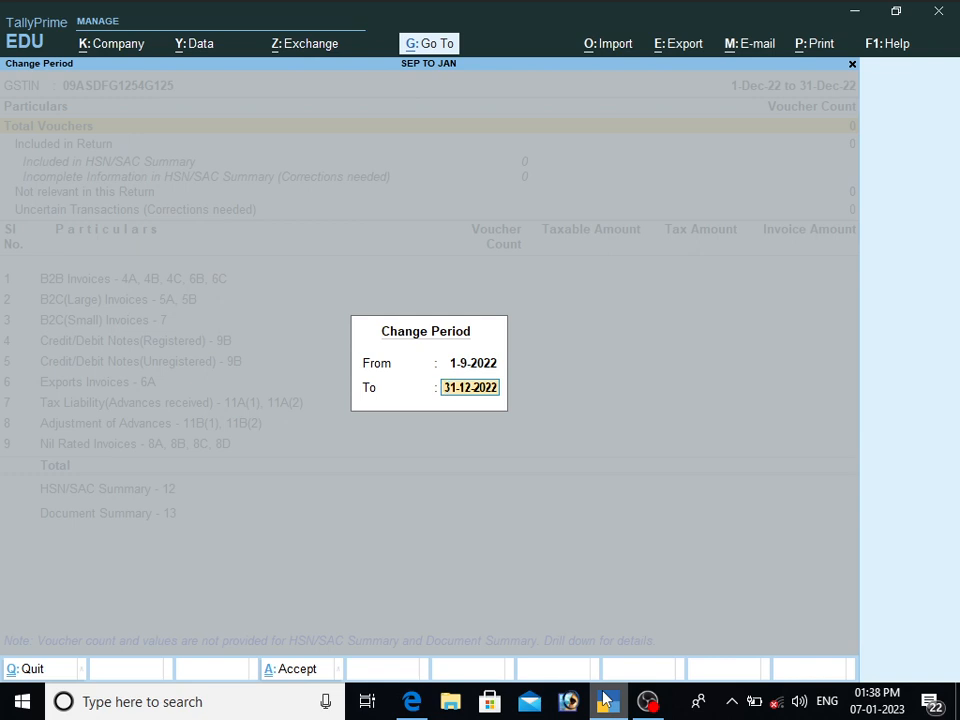
type("1-1")
key("BackSpace")
type("12-22")
key("Return")
Drill down from the uncertain transactions to the list of vouchers with incomplete or mismatched information.
key("Down")
key("Down")
key("Down")
key("Down")
key("Down")
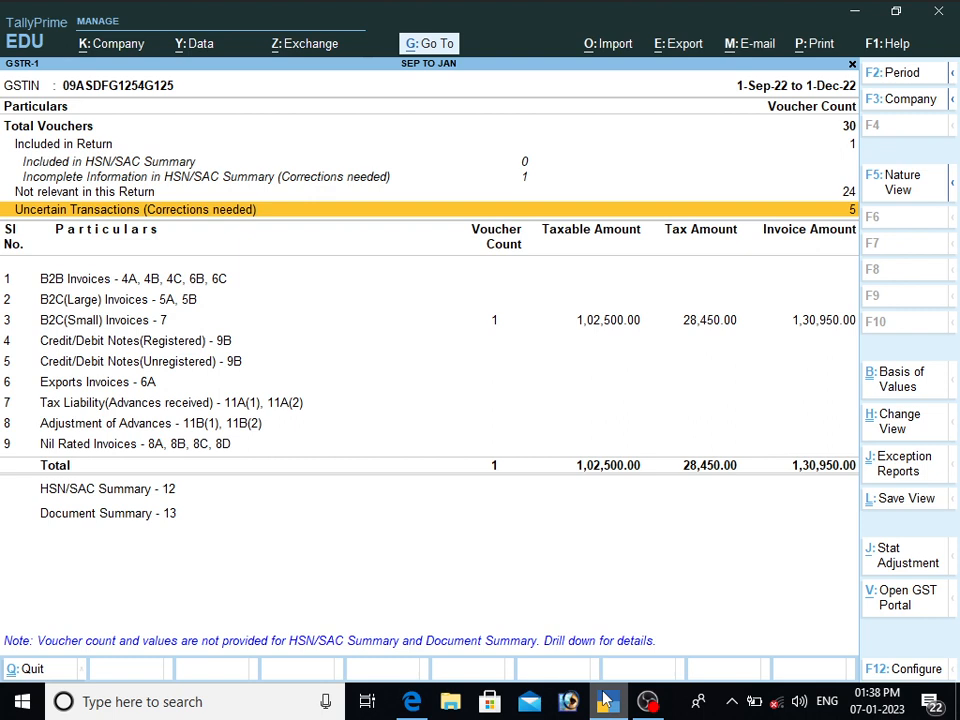
key("Return")
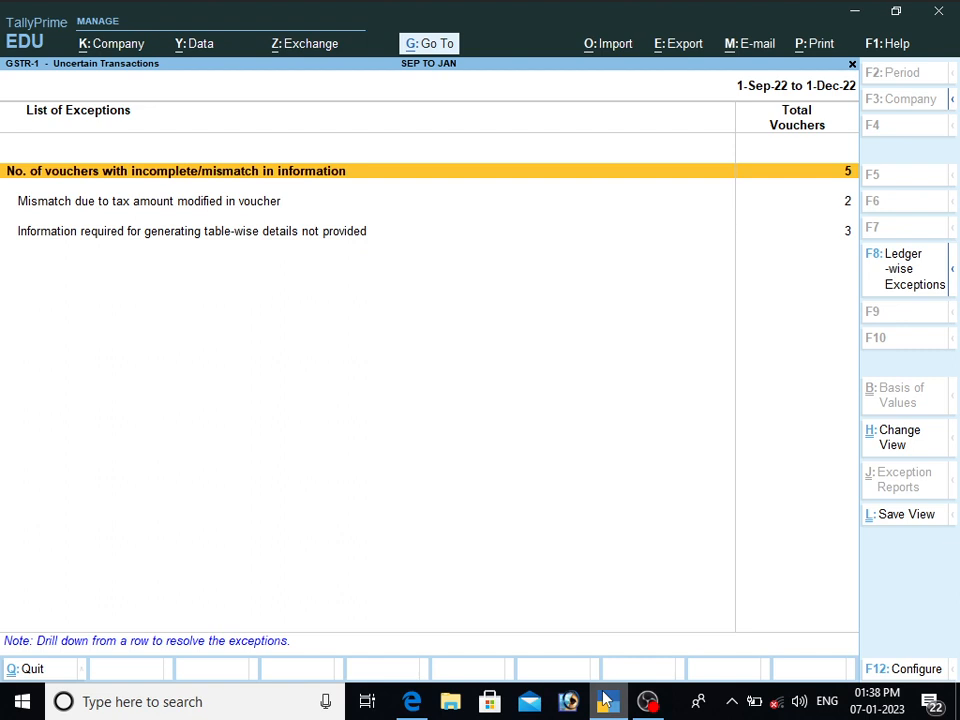
key("Return")
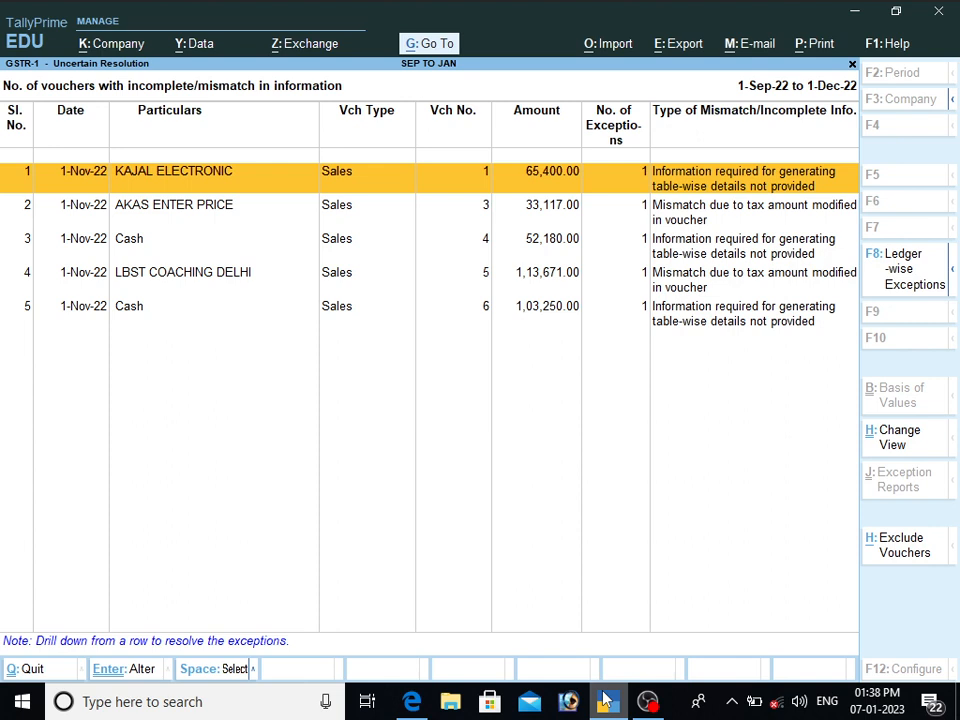
Accept the party GSTIN/UIN of the KAJAL ELECTRONIC sales voucher, skipping its validation.
key("Return")
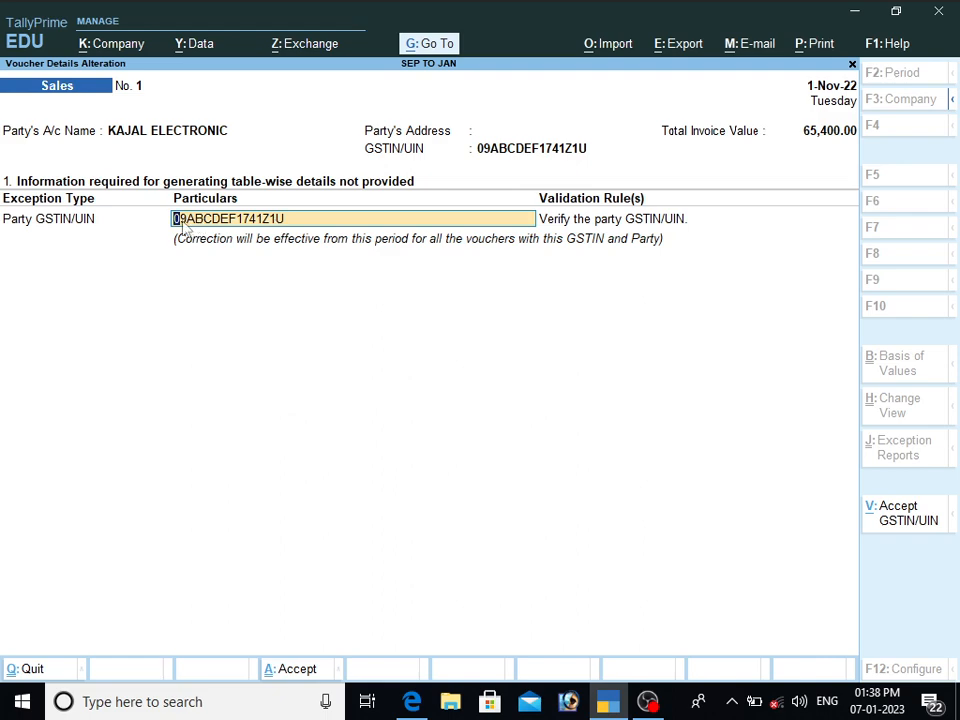
left_click(906, 515)
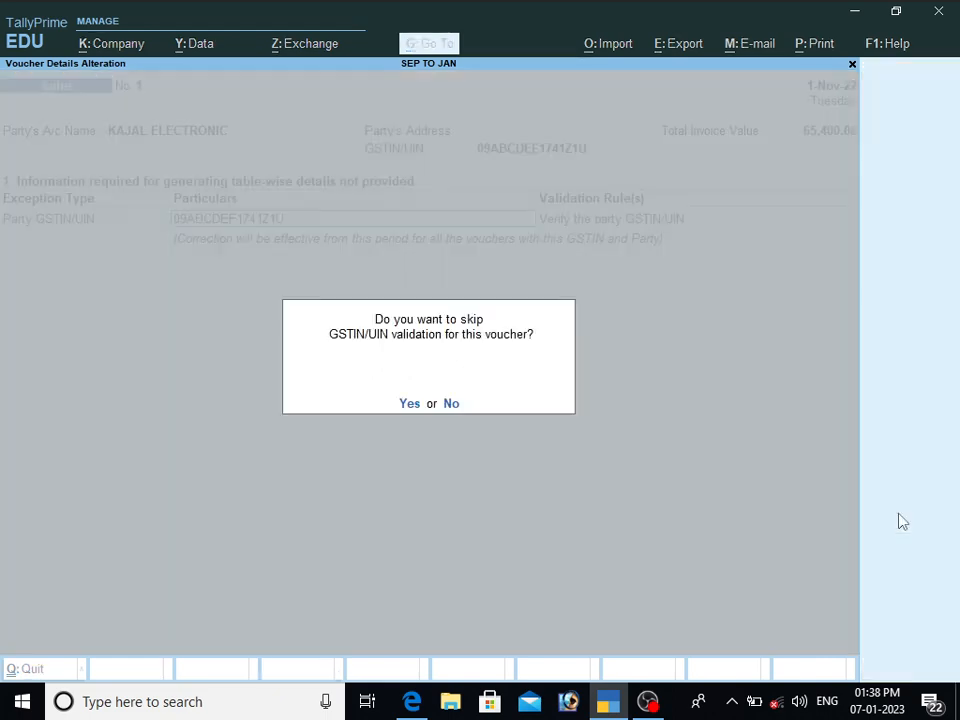
key("Return")
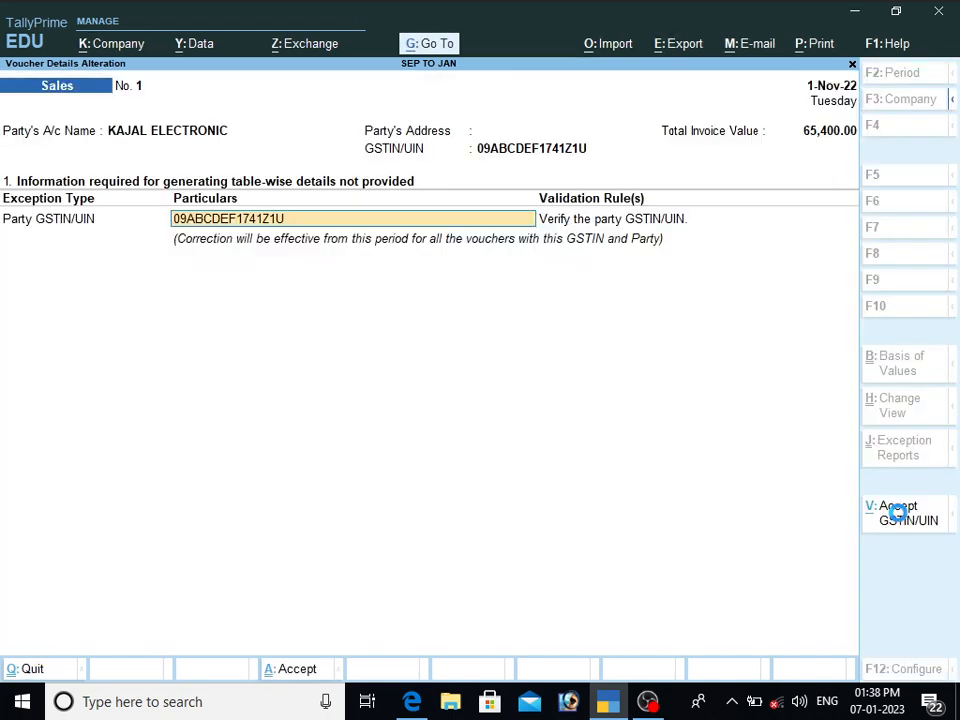
Resolve the tax amount mismatch in the AKAS ENTER PRICE sales voucher by accepting the voucher as is.
key("Return")
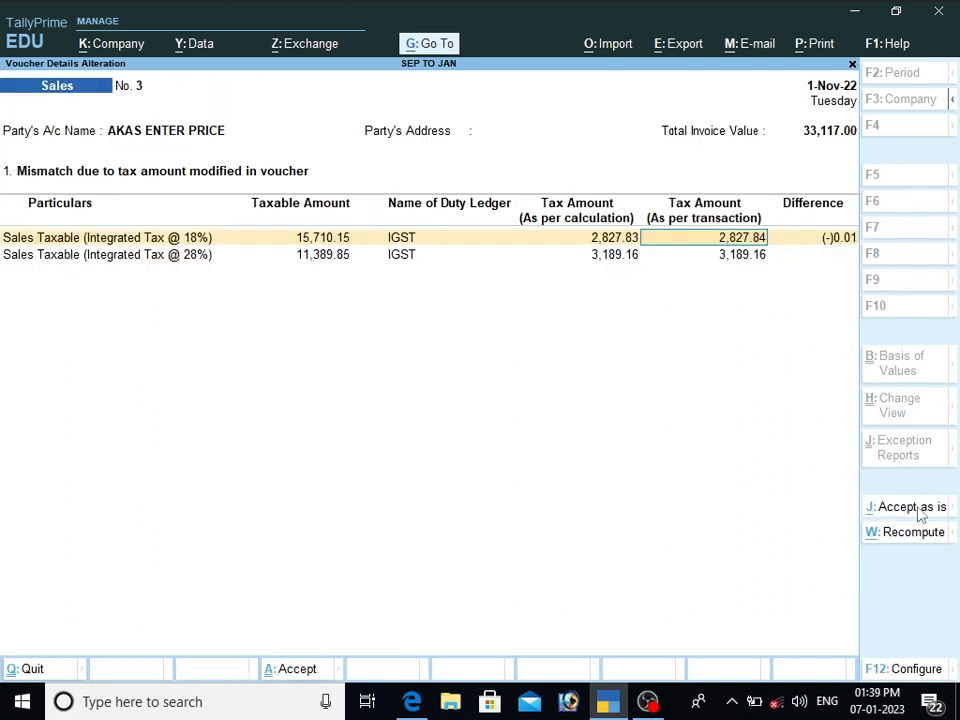
left_click(916, 508)
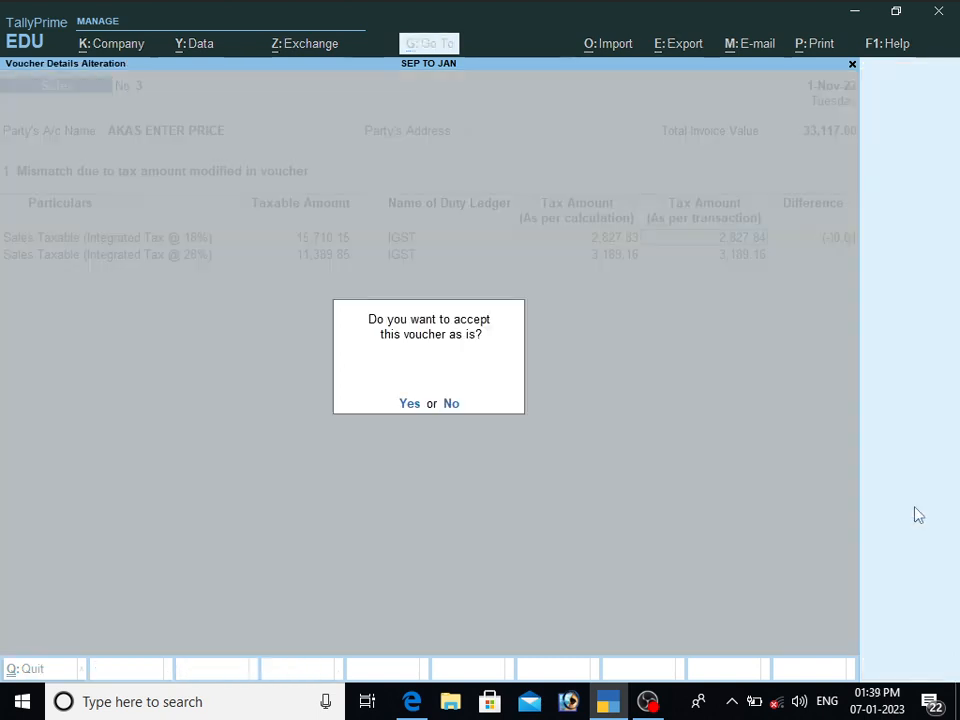
left_click(408, 408)
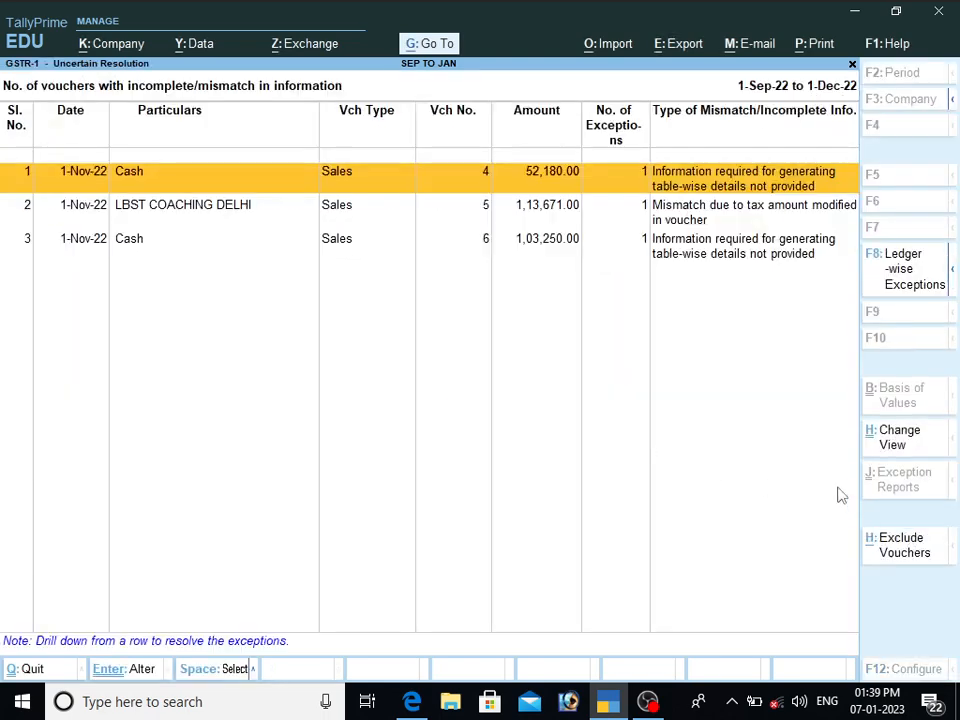
Accept the party GSTIN/UIN of Cash sales voucher no. 4, skipping its validation.
key("Return")
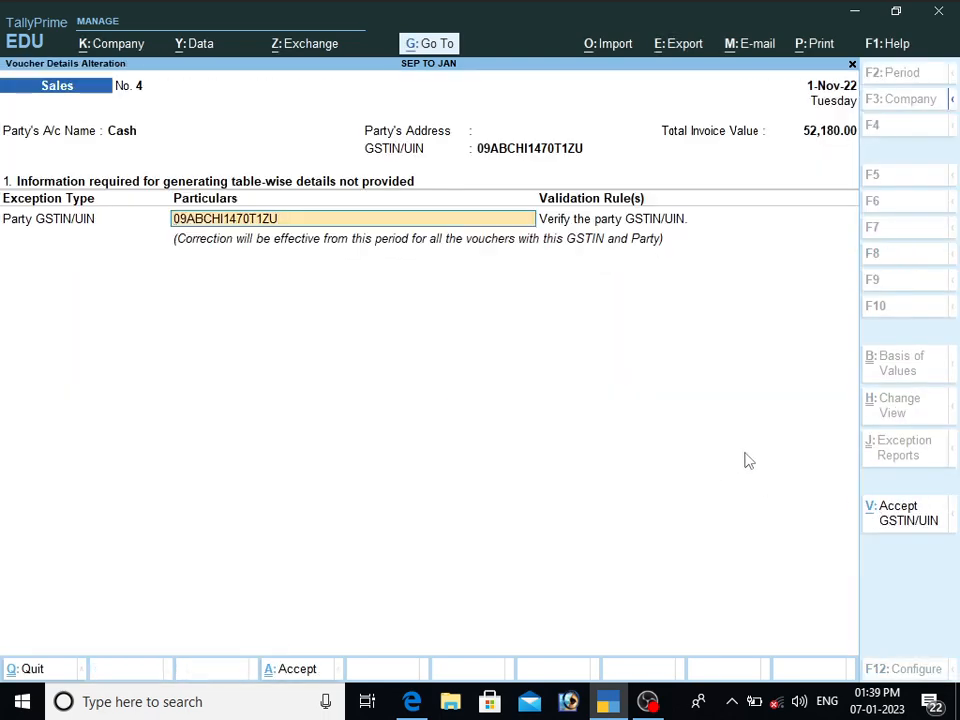
key("Escape")
key("n")
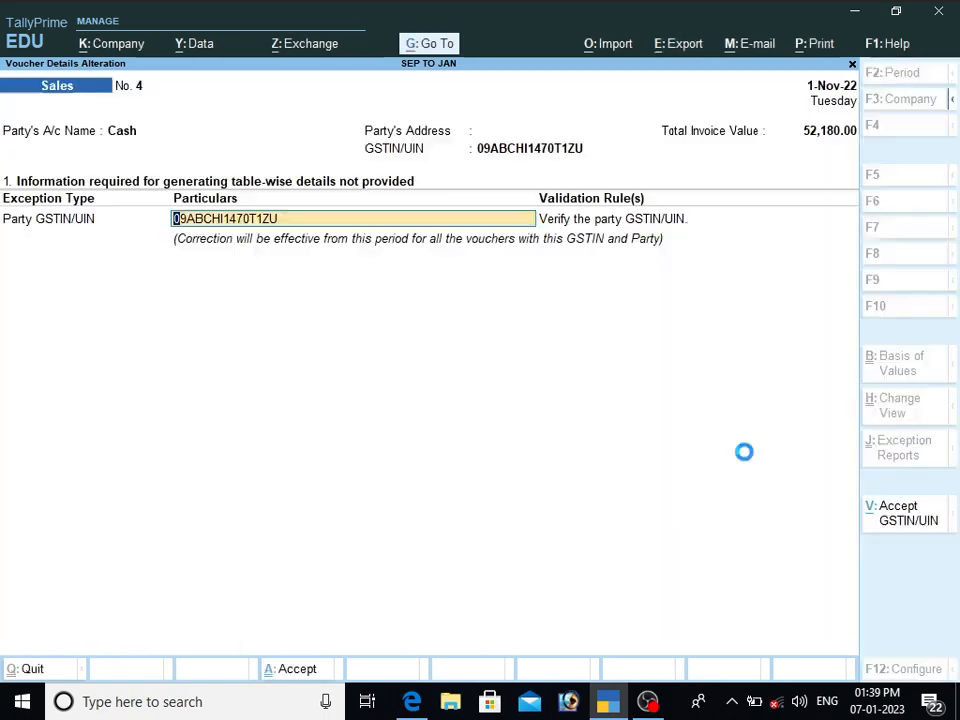
Resolve the tax amount mismatch in the LBST COACHING DELHI sales voucher by accepting the voucher as is.
key("Return")
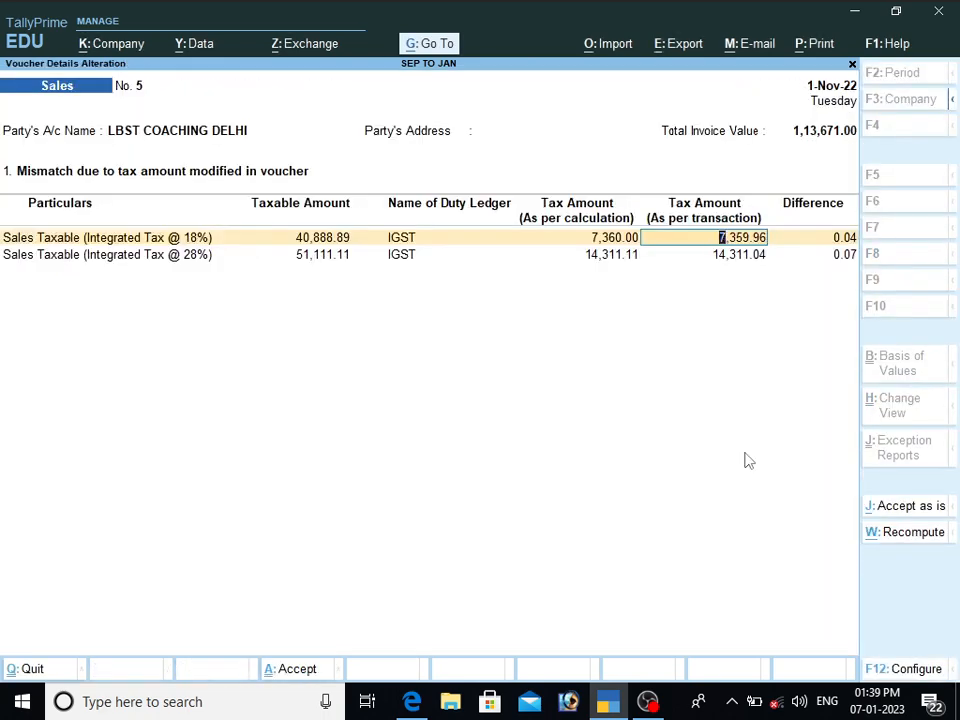
left_click(908, 507)
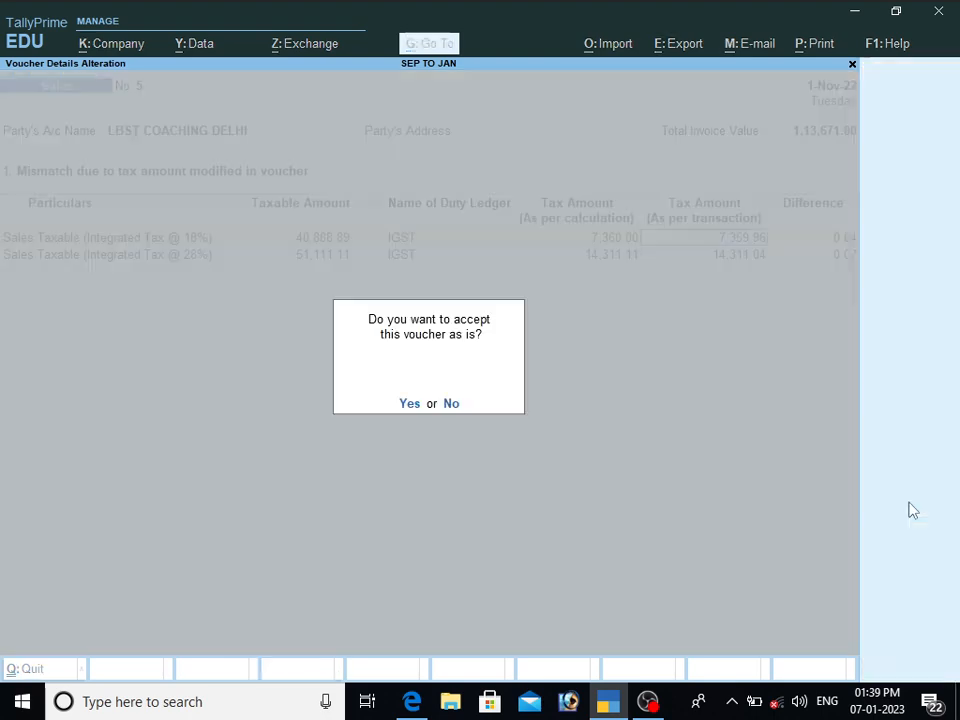
key("Return")
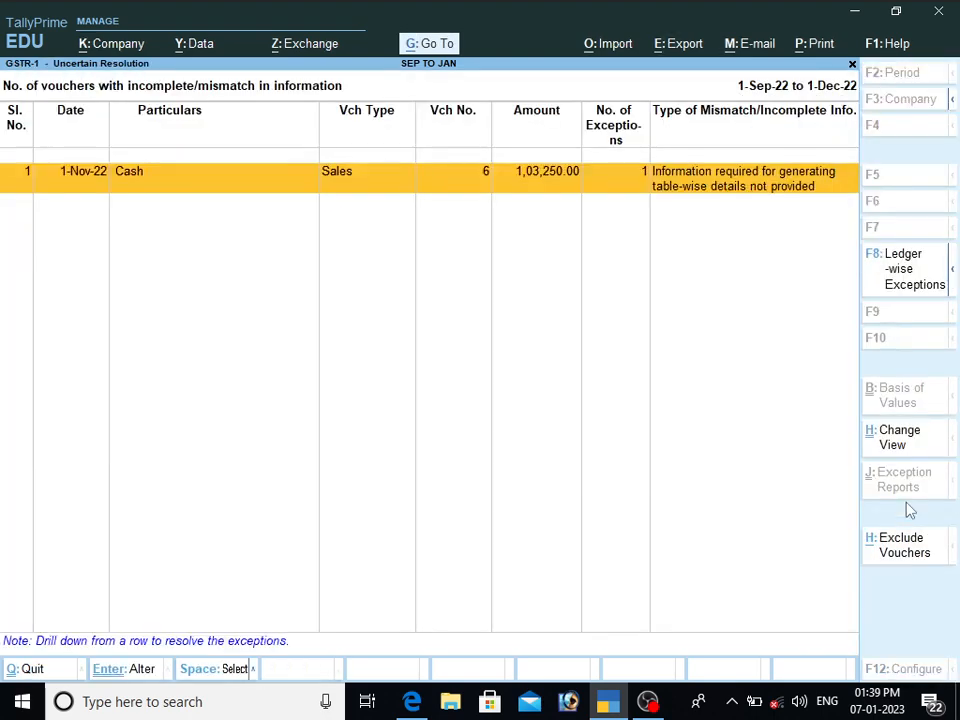
Enter the party's GSTIN/UIN for Cash sales voucher no. 6 and accept it, skipping its validation.
key("Return")
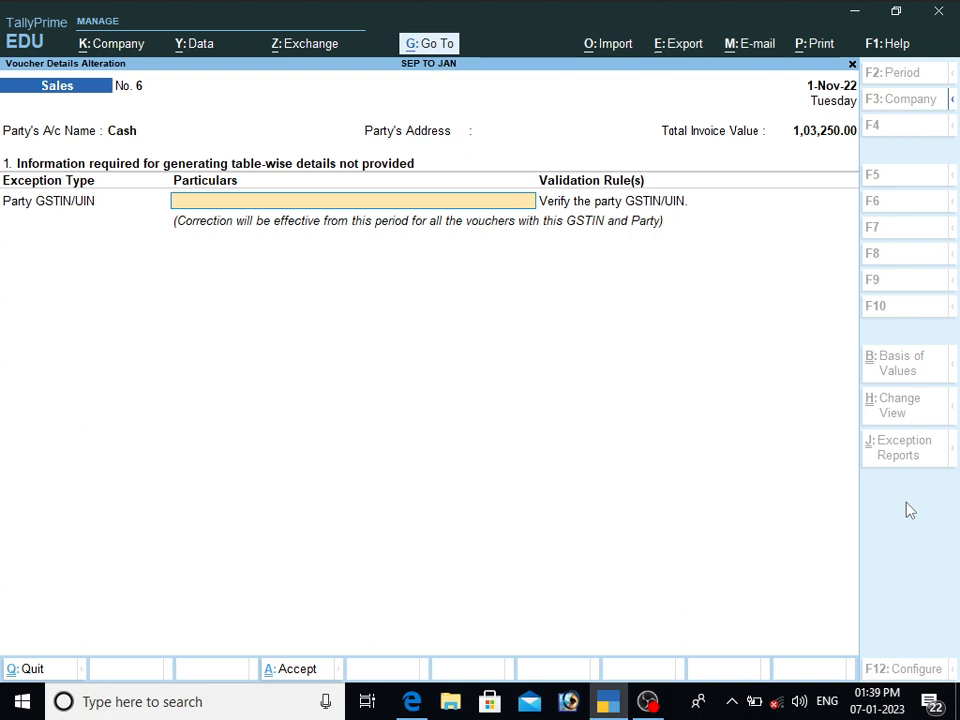
type("09ASDF54654")
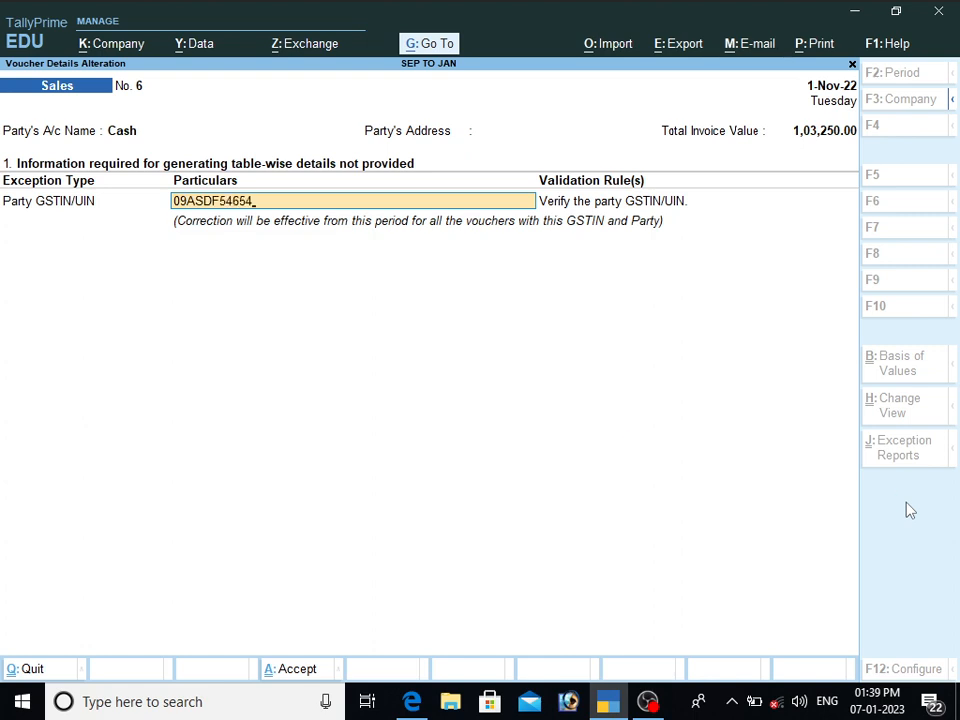
key("Return")
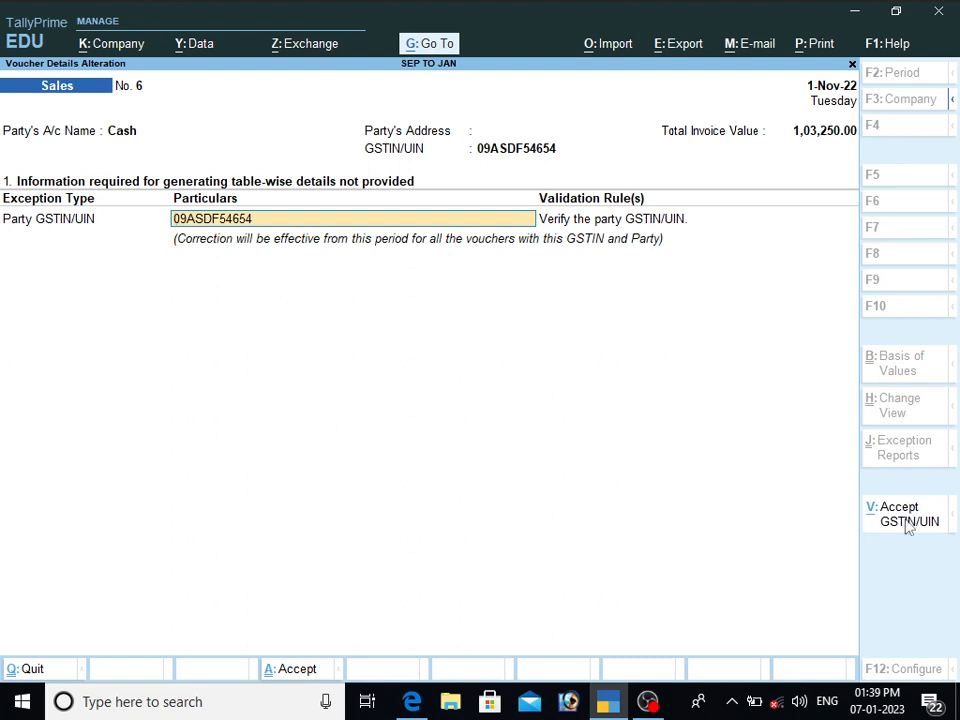
left_click(908, 518)
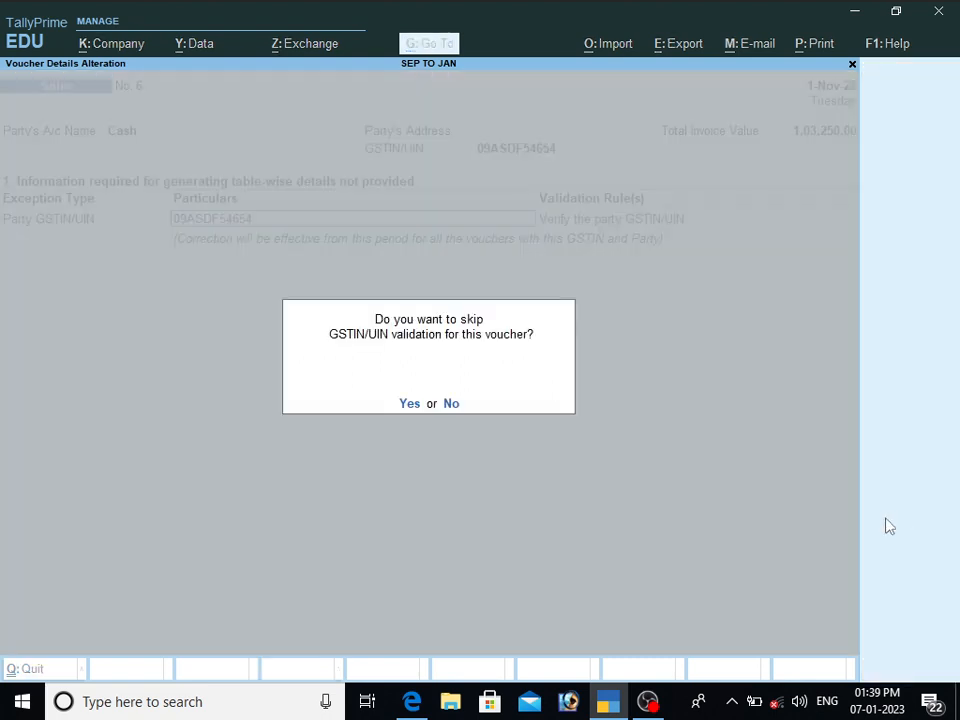
left_click(408, 404)
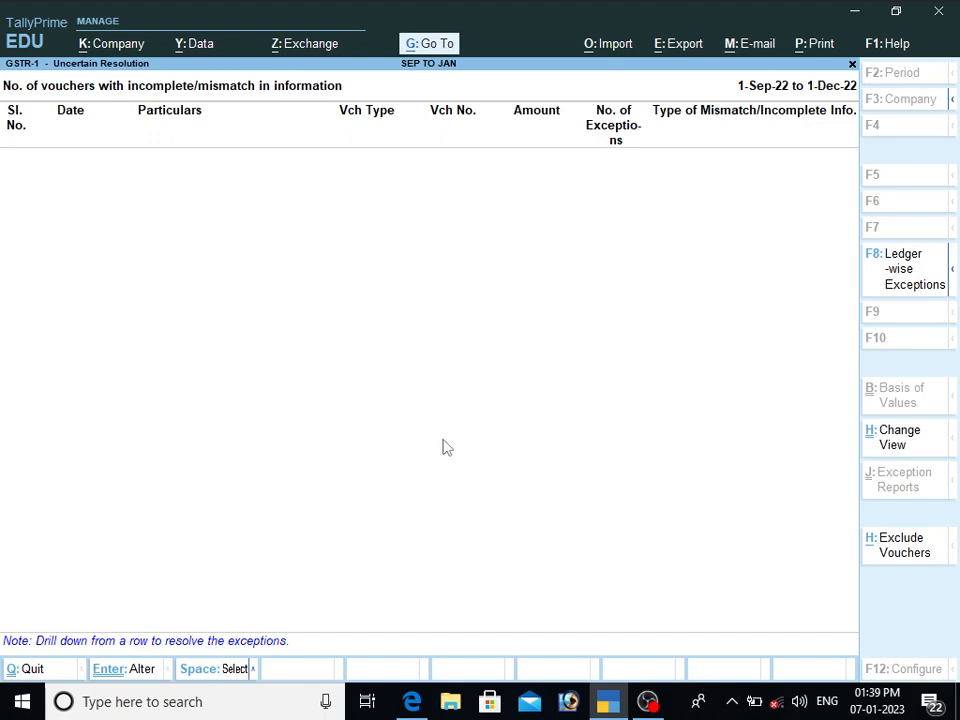
Review the voucher counts and the B2B and B2C(Small) invoice rows in the GSTR-1 return summary, and close the report.
key("Escape")
key("Escape")
key("Down")
key("Down")
key("Down")
key("Down")
key("Down")
key("Down")
key("Down")
key("Down")
key("Down")
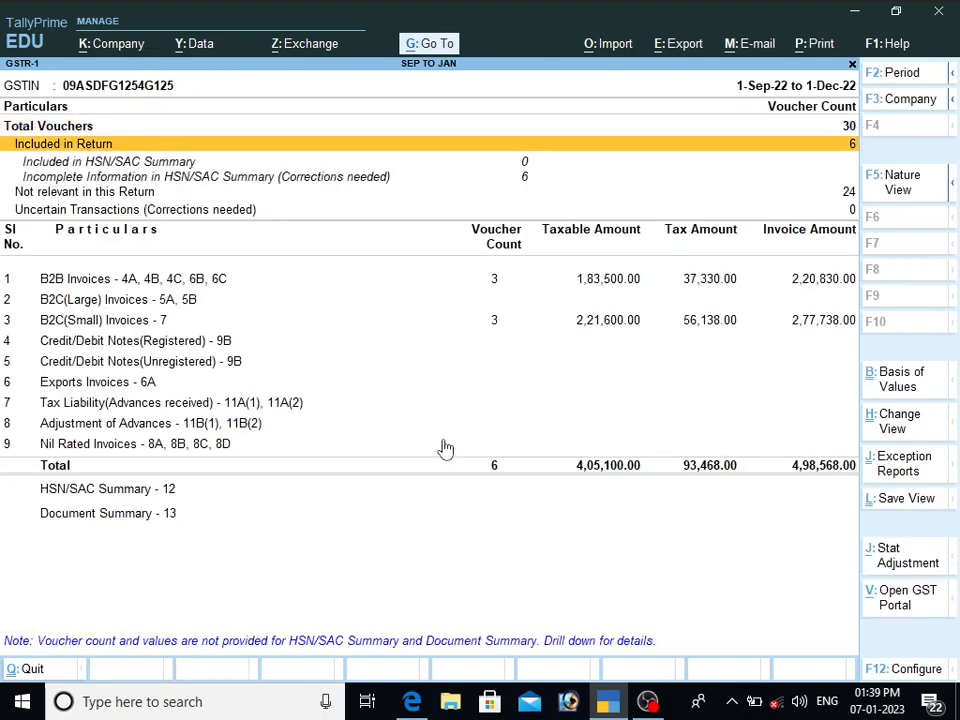
key("Down")
key("Down")
key("Down")
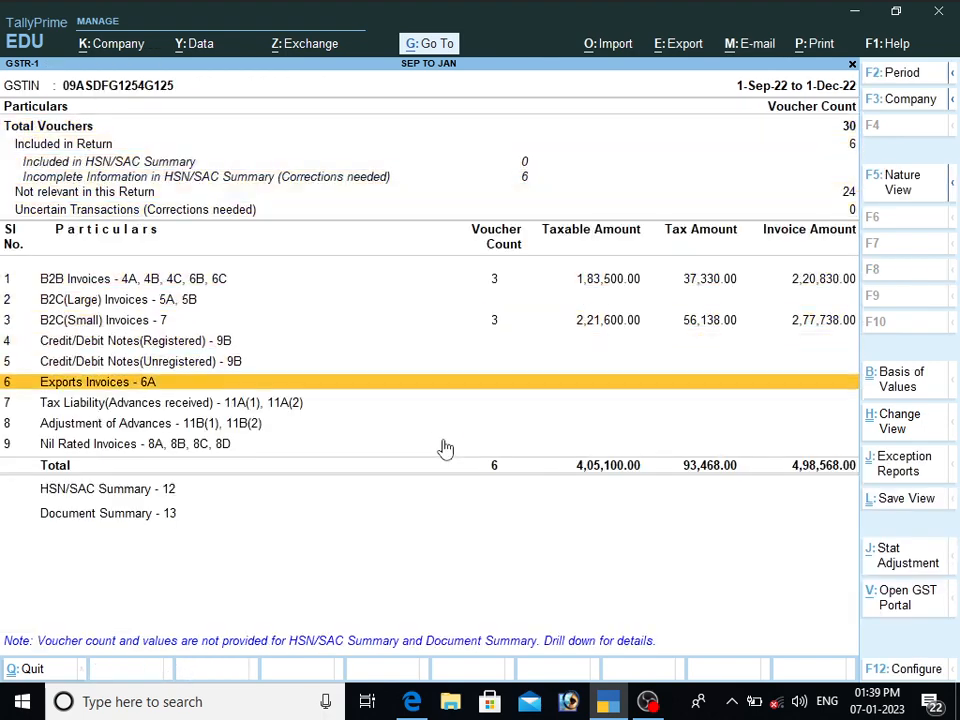
key("Up")
key("Up")
key("Up")
key("Up")
key("Up")
key("Up")
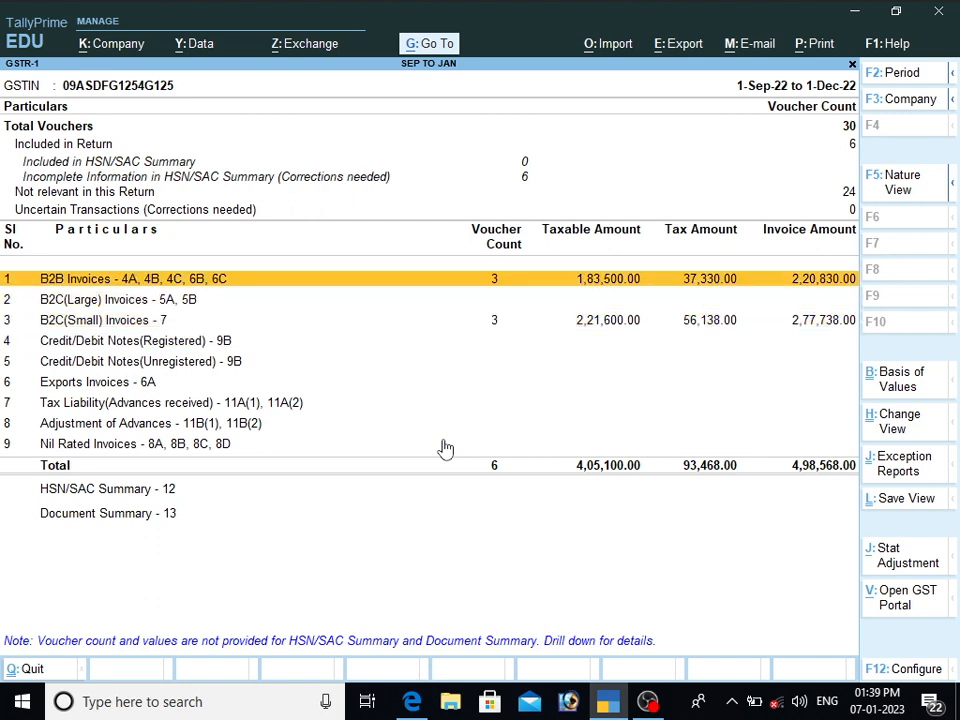
key("Down")
key("Down")
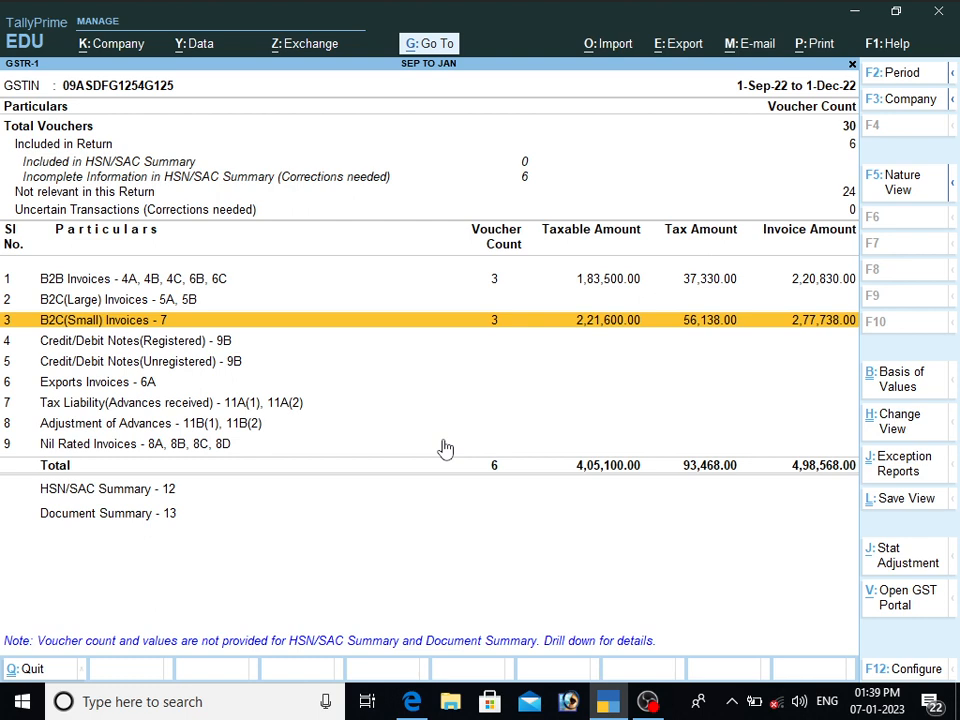
key("Up")
key("Up")
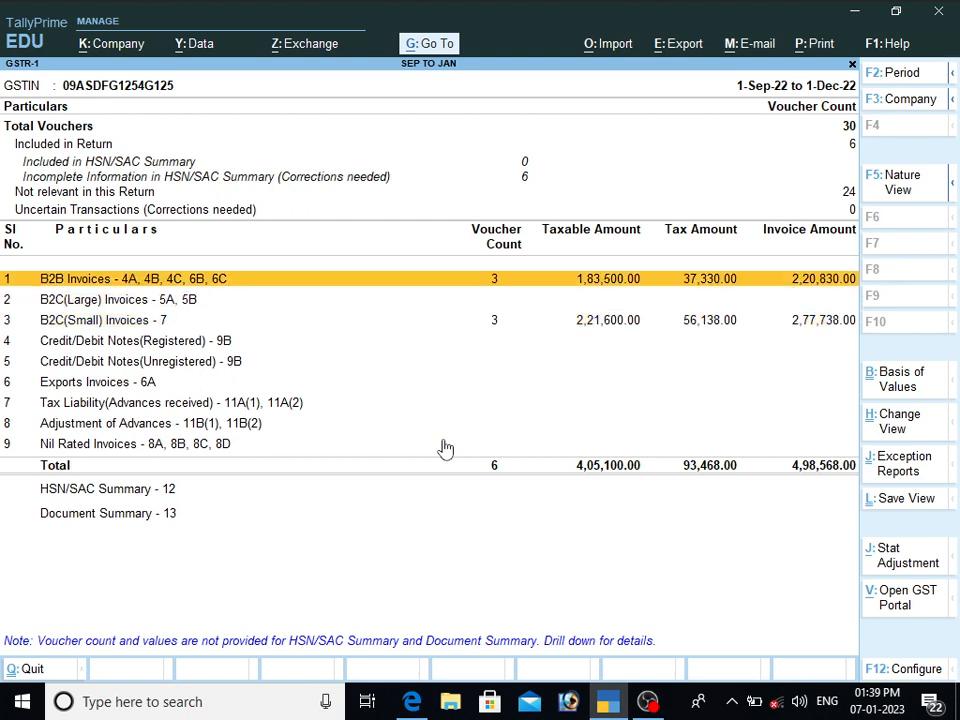
key("Down")
key("Up")
key("Up")
key("Up")
key("Down")
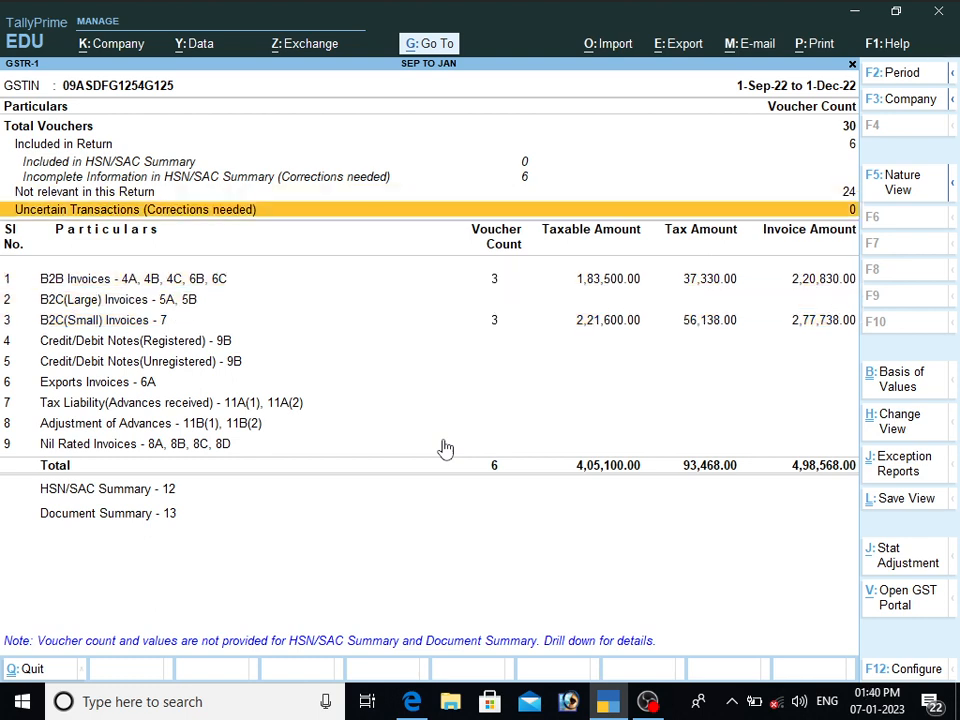
key("Down")
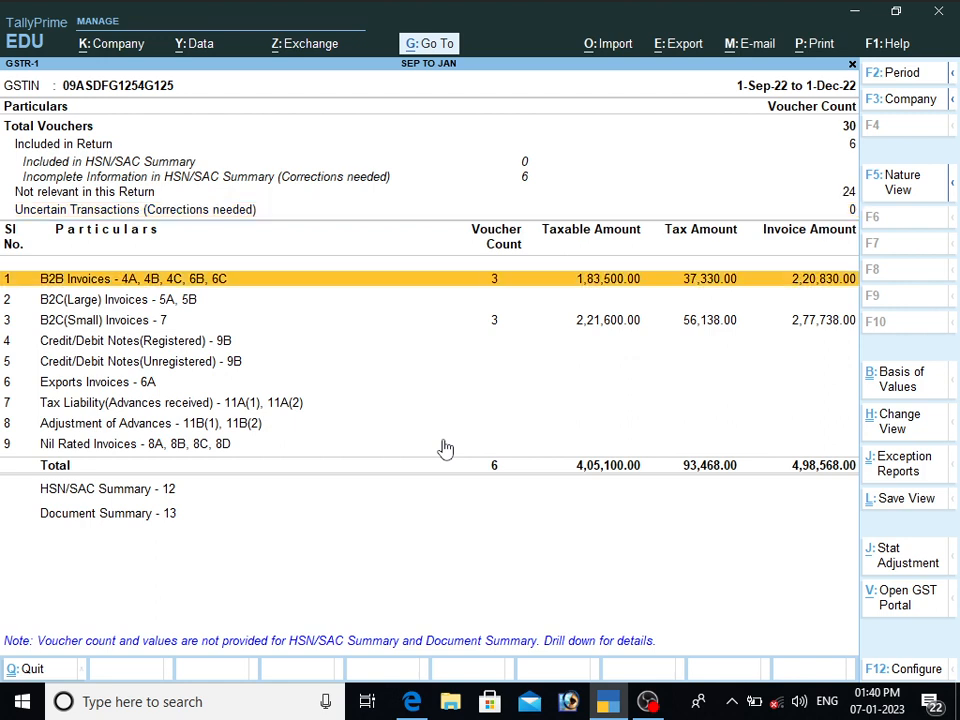
key("Down")
key("Up")
key("Down")
key("Down")
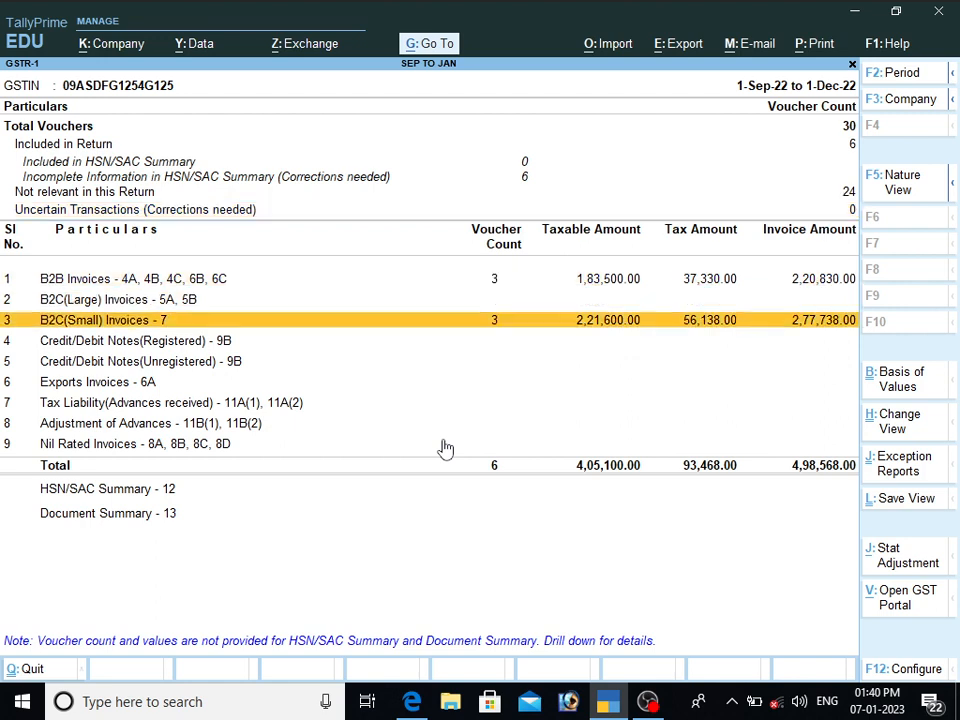
key("Up")
key("Down")
key("Escape")
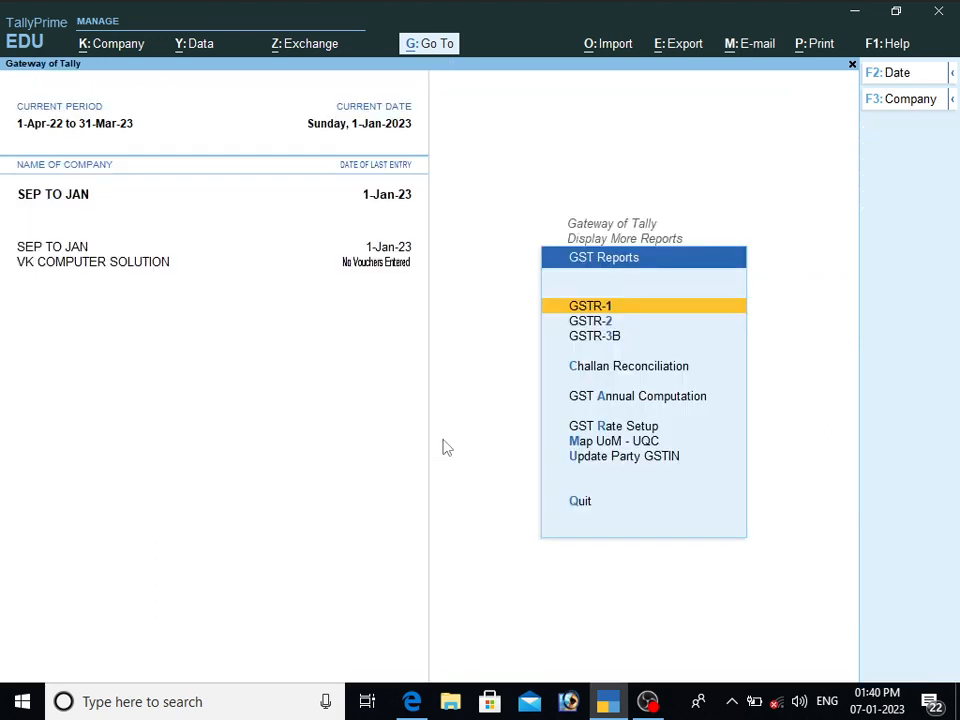
Display the company's Balance Sheet in detailed format.
key("Escape")
key("Escape")
key("Up")
key("Up")
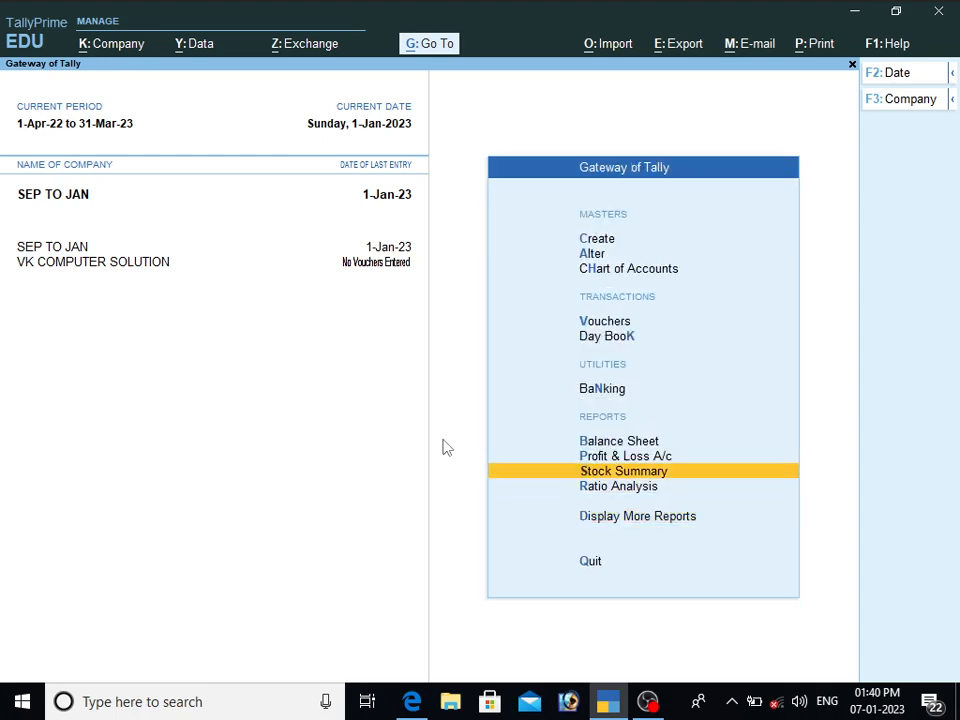
key("Up")
key("Up")
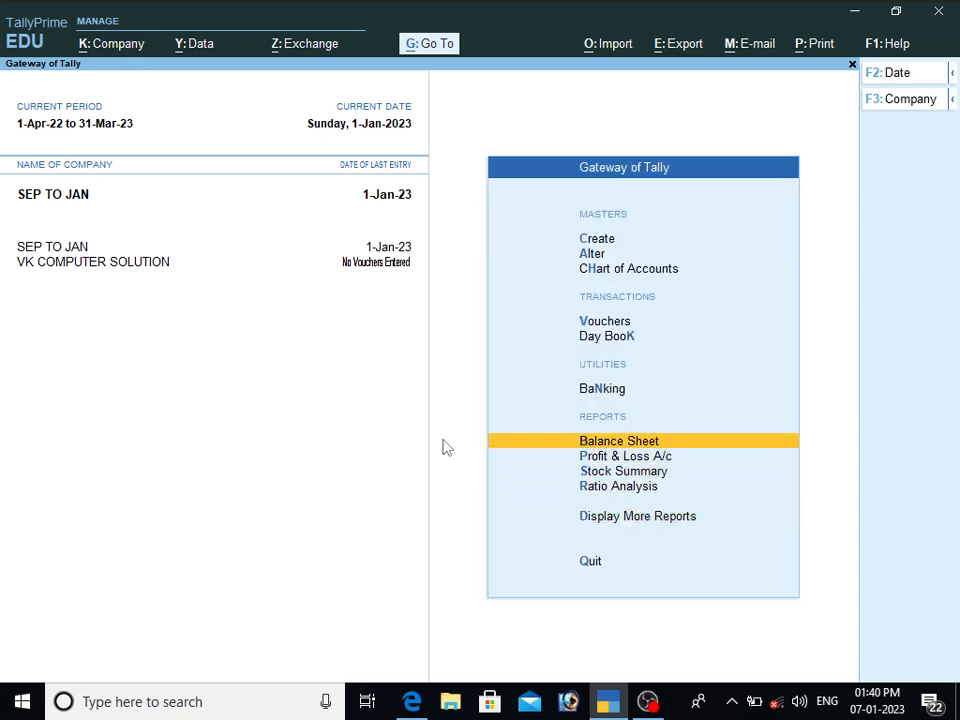
key("Return")
key("alt+F5")
key("Down")
key("Down")
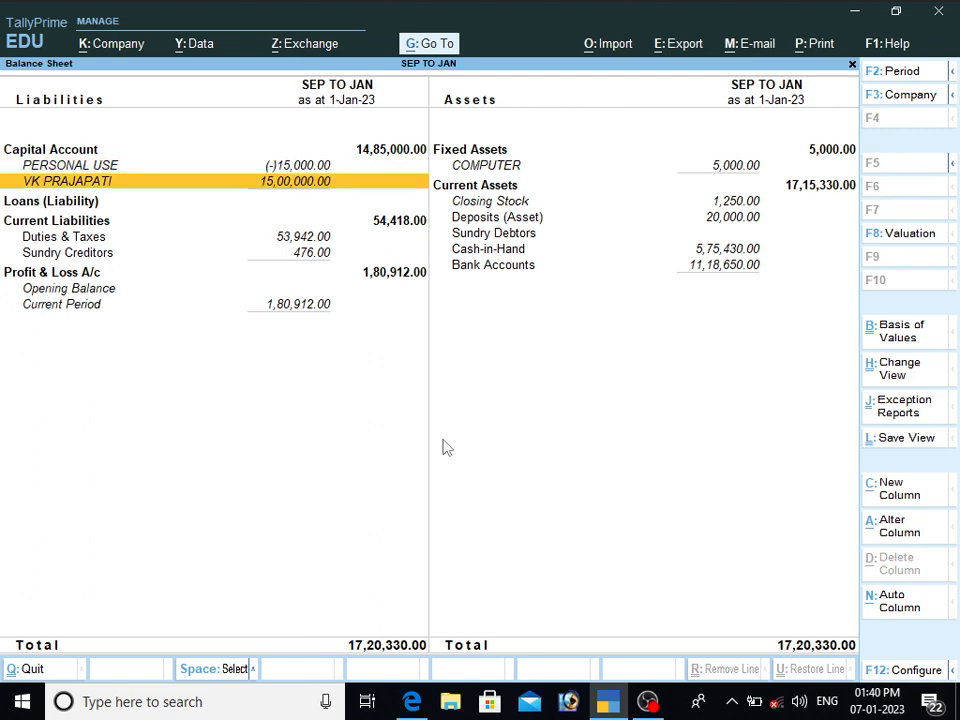
Examine the CGST, IGST and SGST balances in the Duties & Taxes group of the Balance Sheet, and close the report.
key("Down")
key("Down")
key("Down")
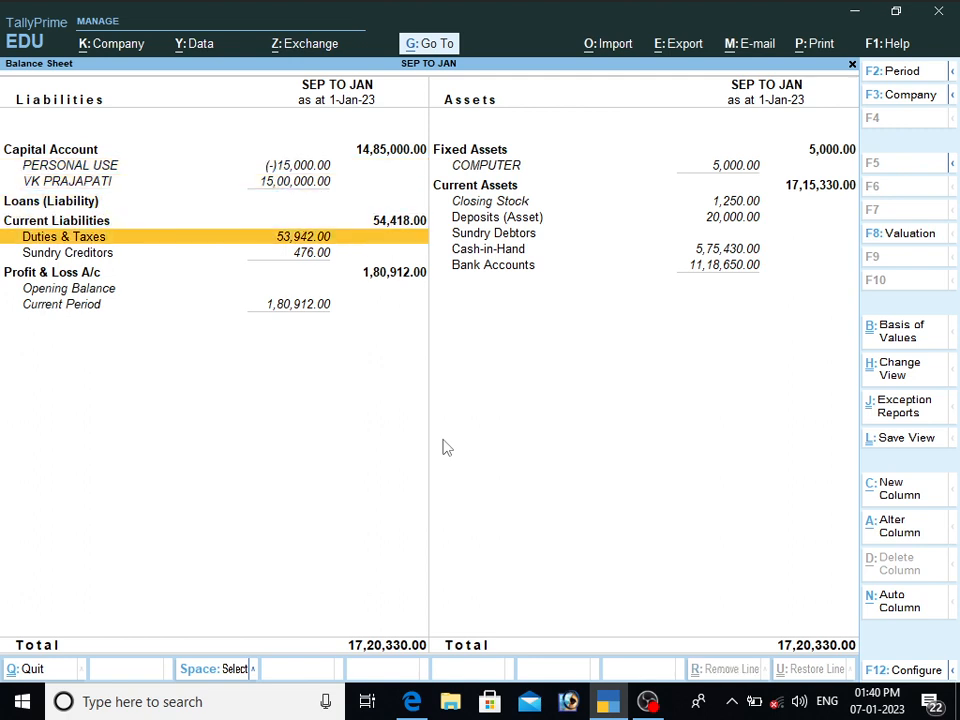
key("Return")
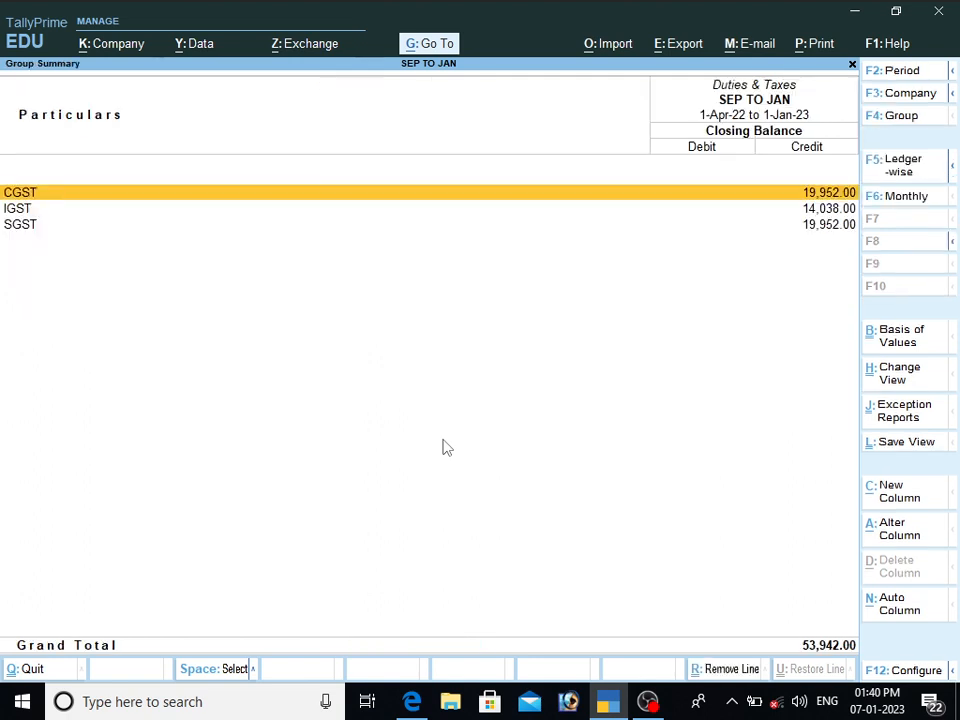
key("Escape")
key("Escape")
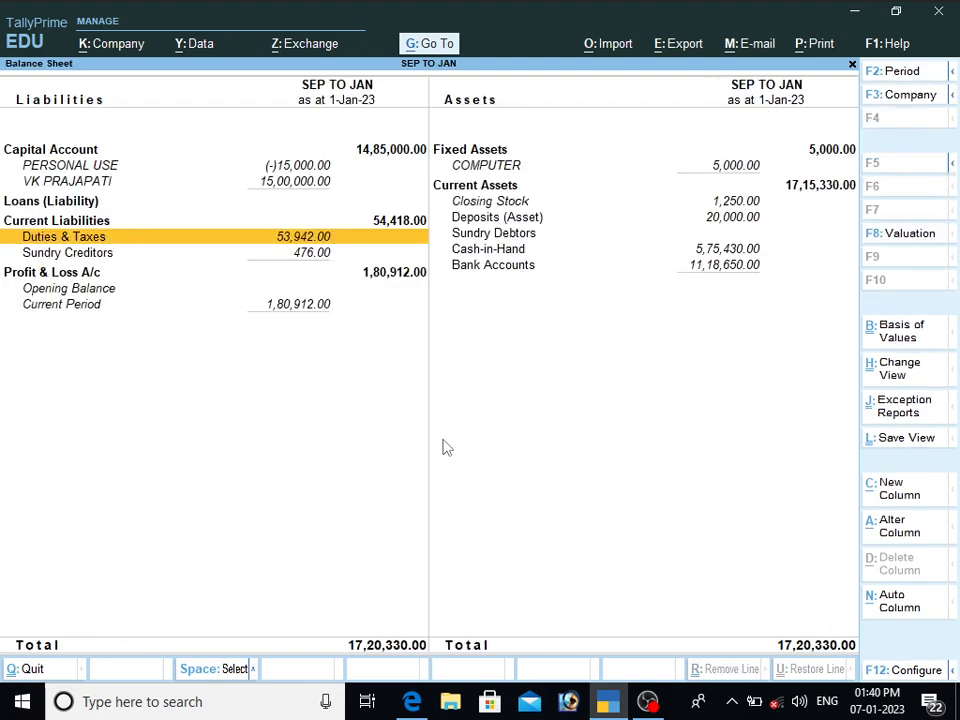
Open accounting voucher creation from the Gateway of Tally.
key("Up")
key("Up")
key("Up")
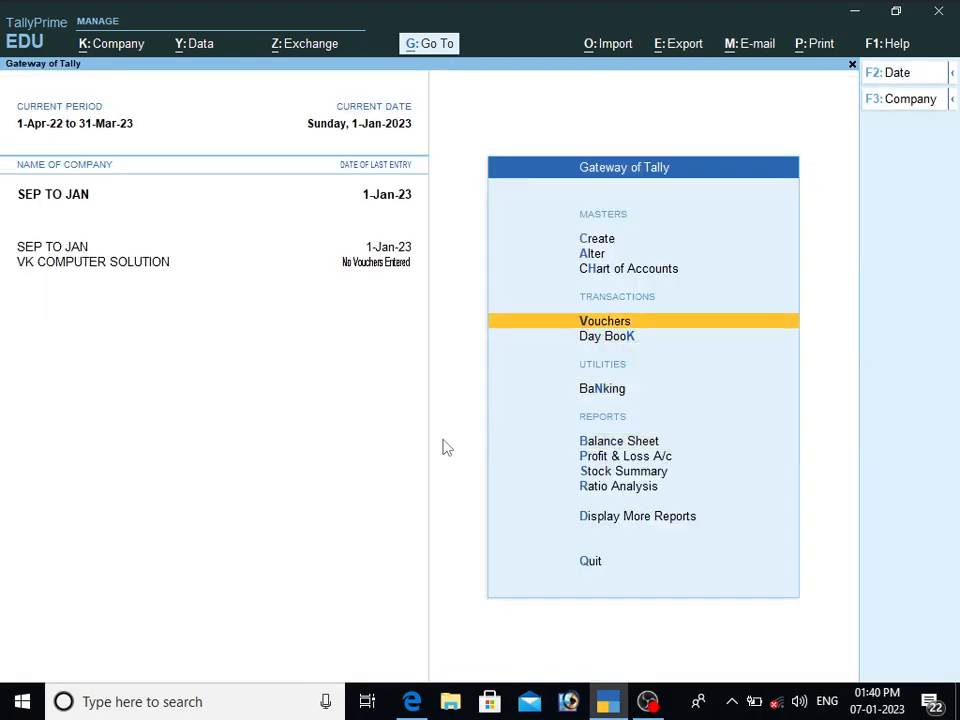
key("Return")
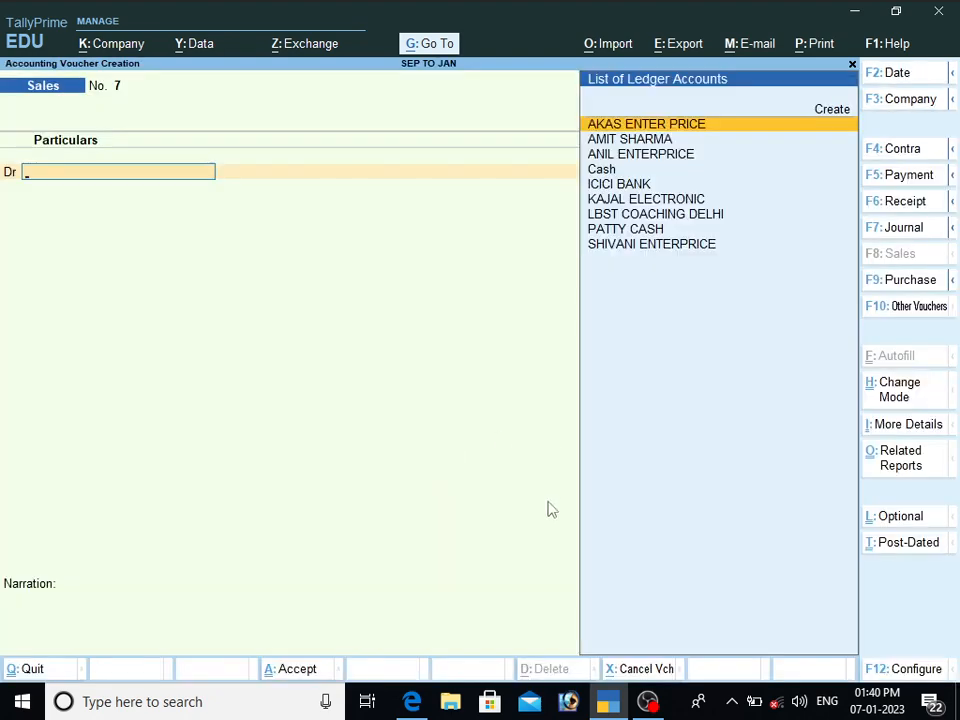
Switch to the exercise PDF in Edge and read the 10-Jan IGST payment entry on page 11, including its interest and penalty charges.
left_click(412, 703)
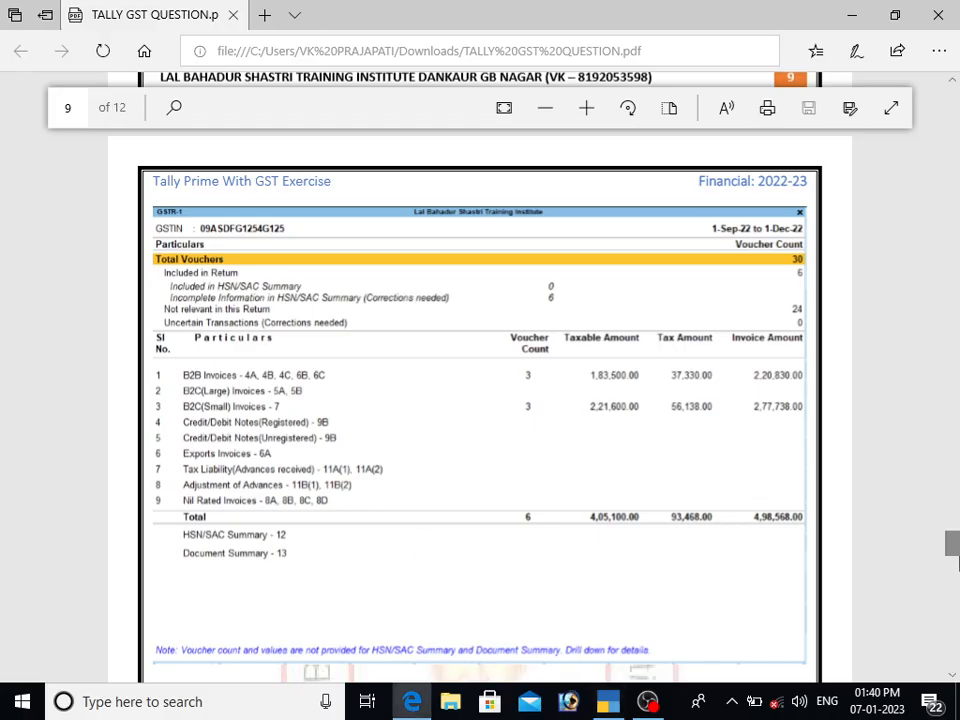
left_click_drag(953, 545, 953, 603)
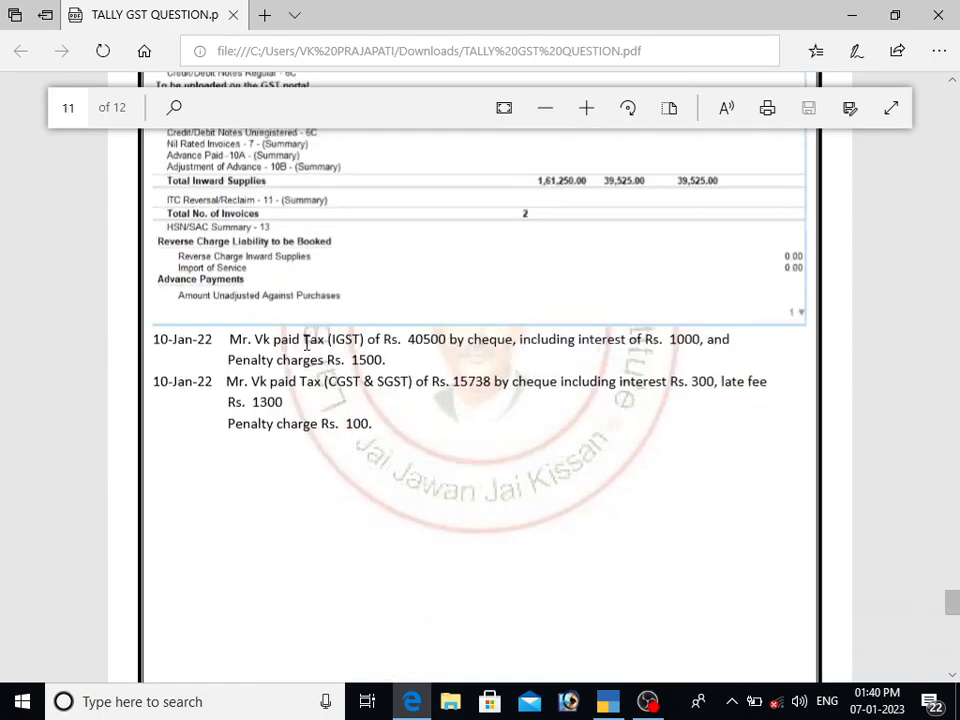
left_click_drag(316, 342, 446, 340)
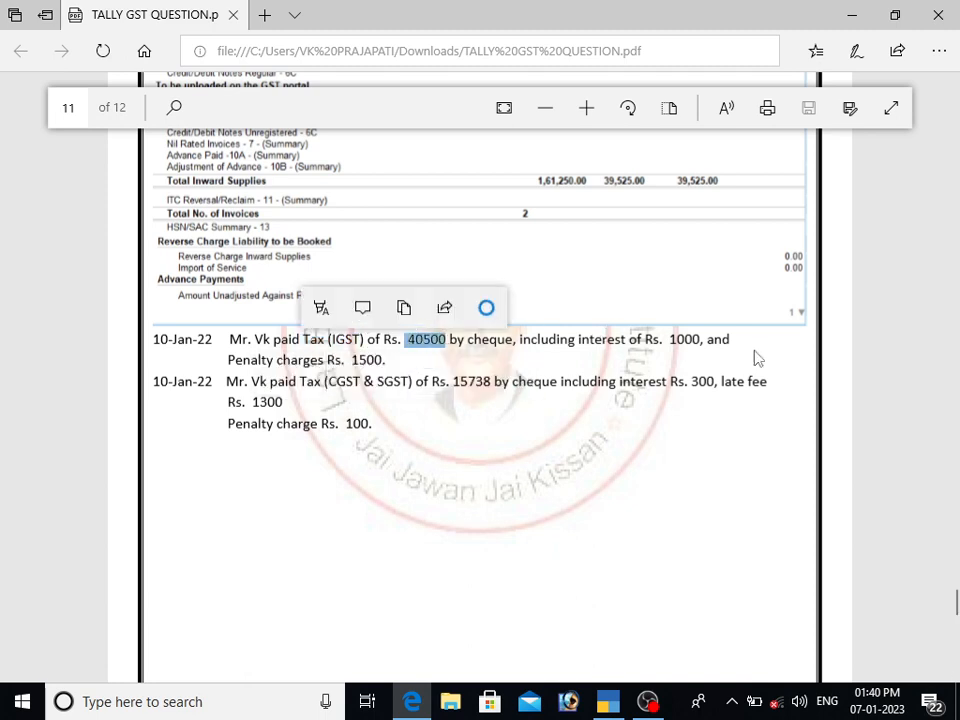
left_click_drag(687, 342, 651, 341)
left_click(371, 368)
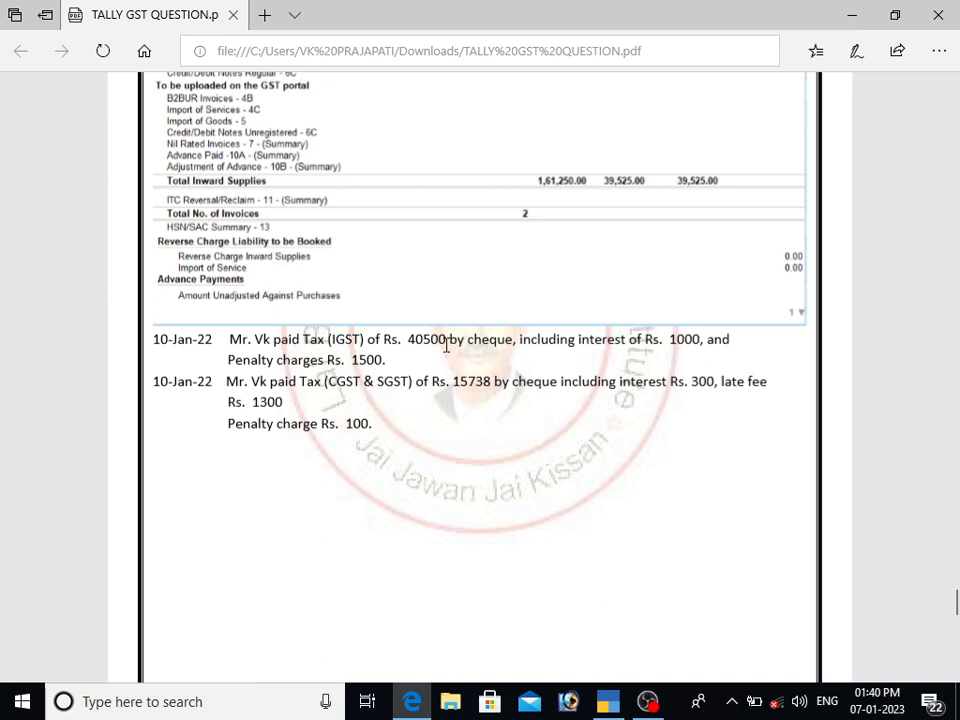
left_click_drag(352, 360, 388, 361)
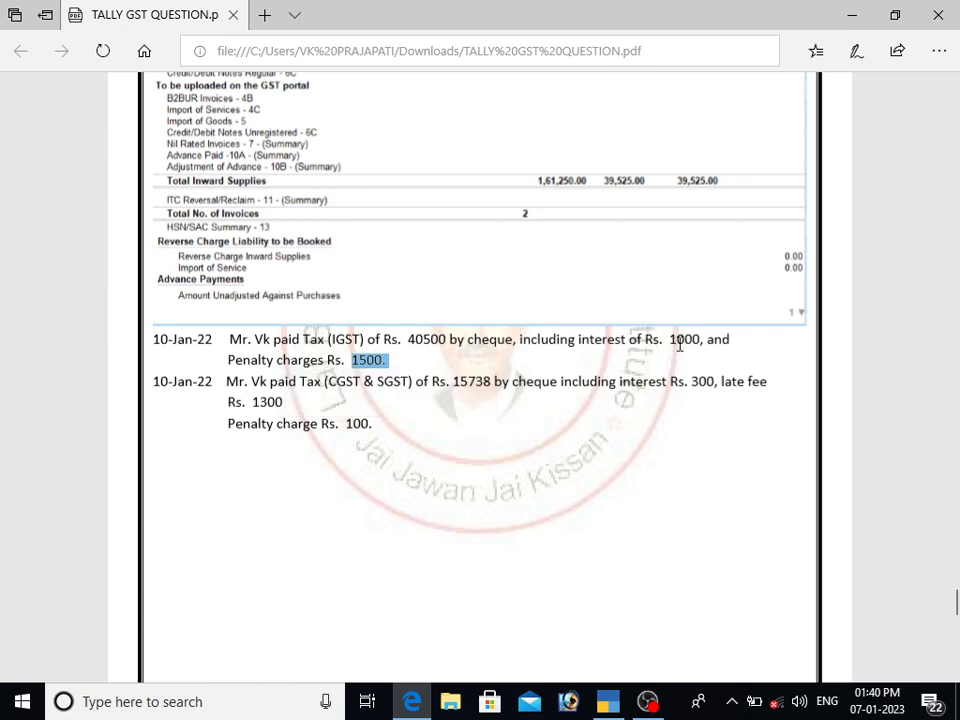
left_click_drag(669, 340, 700, 341)
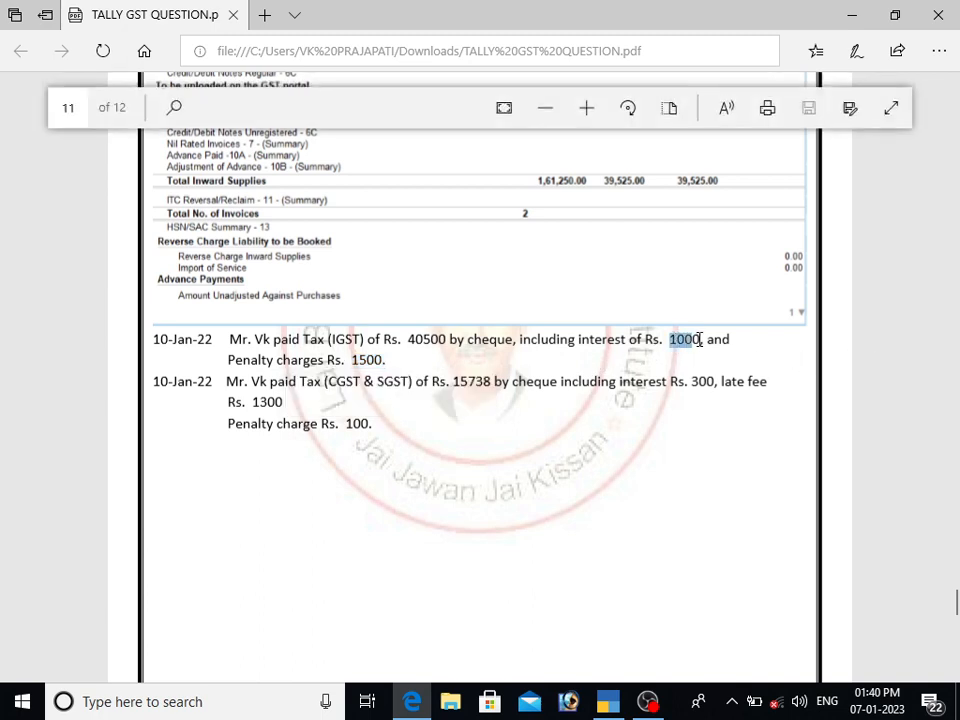
left_click(407, 362)
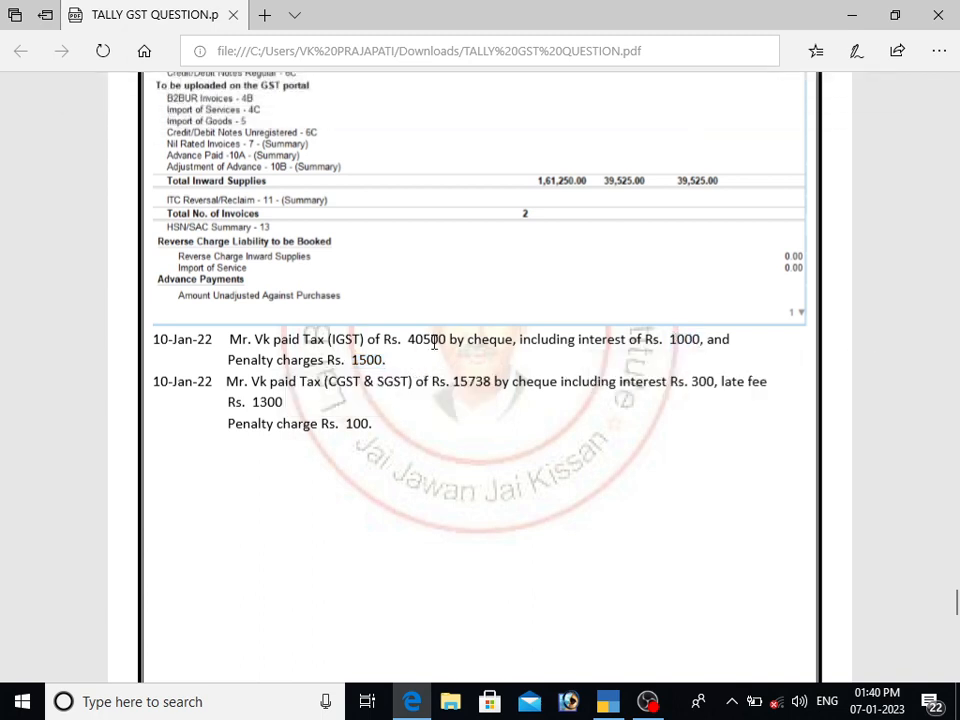
Switch back to TallyPrime and calculate 40500-2500 with the built-in calculator, returning to the voucher.
left_click(609, 702)
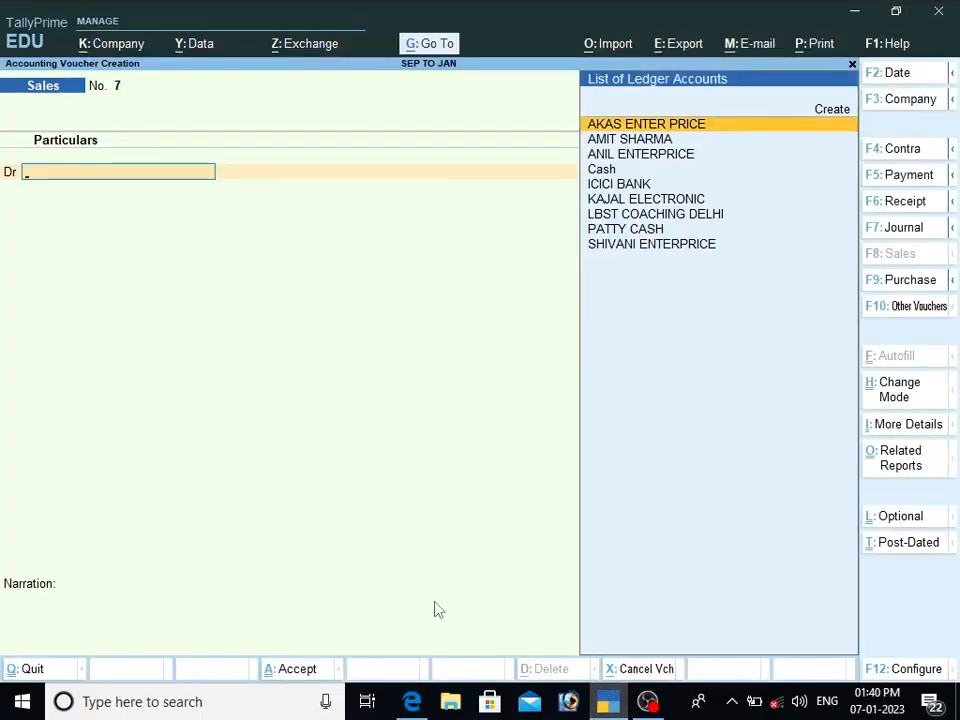
key("ctrl+n")
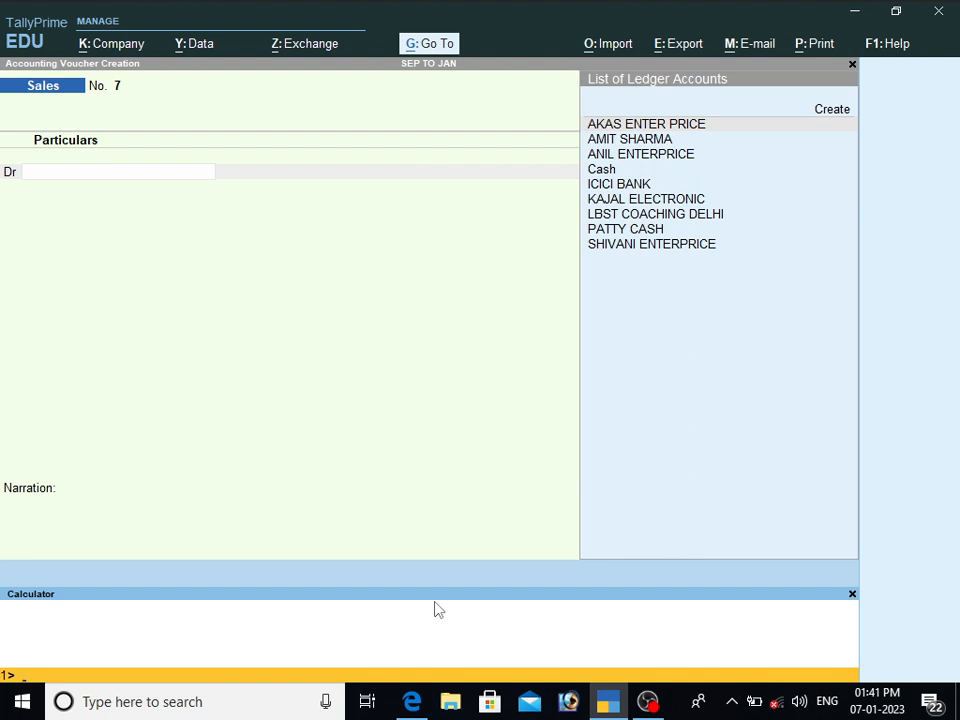
type("40500-2500")
key("Return")
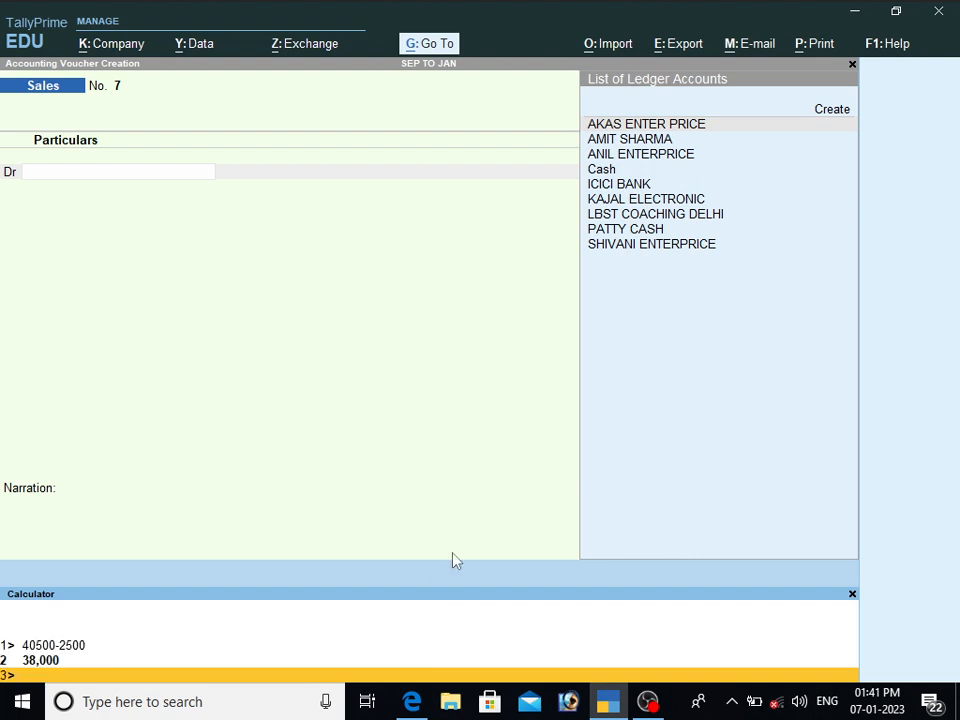
left_click(436, 219)
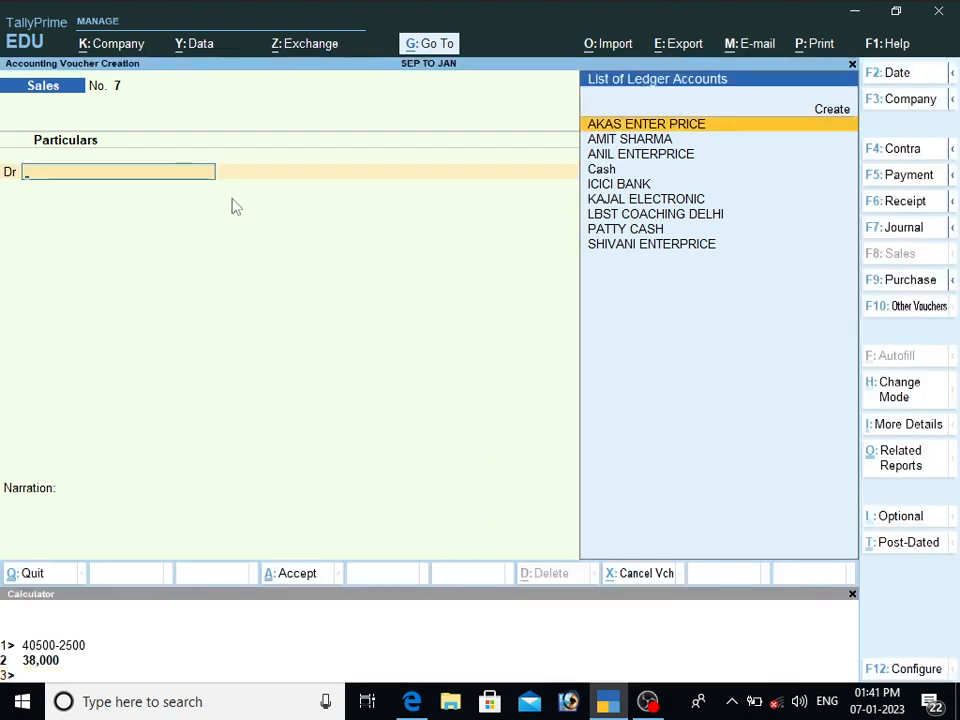
Change the voucher to Payment and autofill it as a Stat Payment for GST, payment type Regular, period 1-Sep-22 to 31-Dec-22.
type("I")
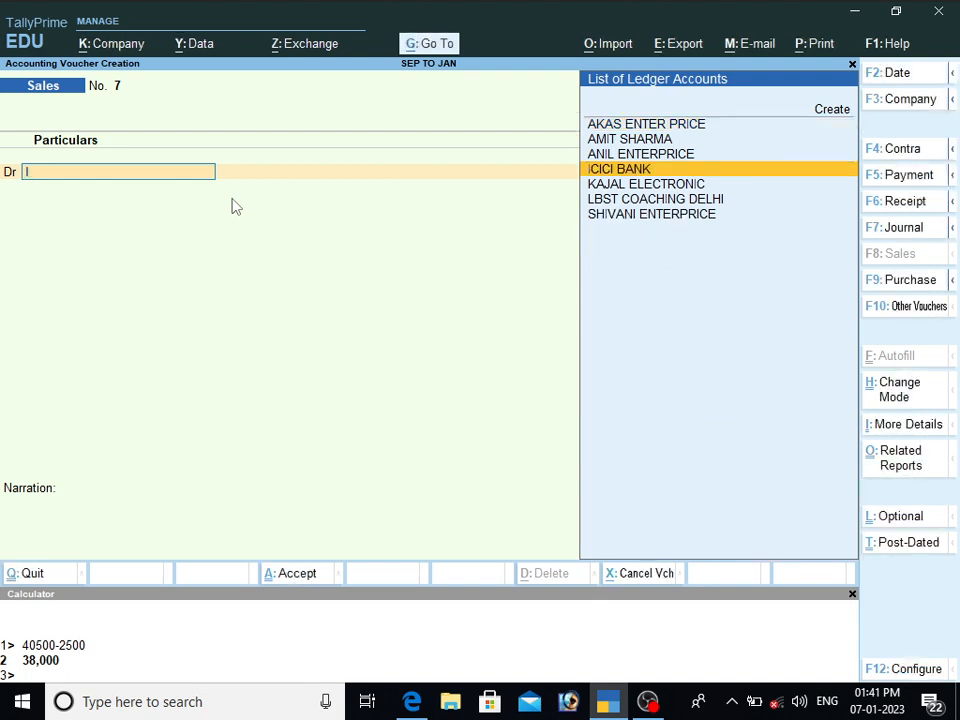
key("F5")
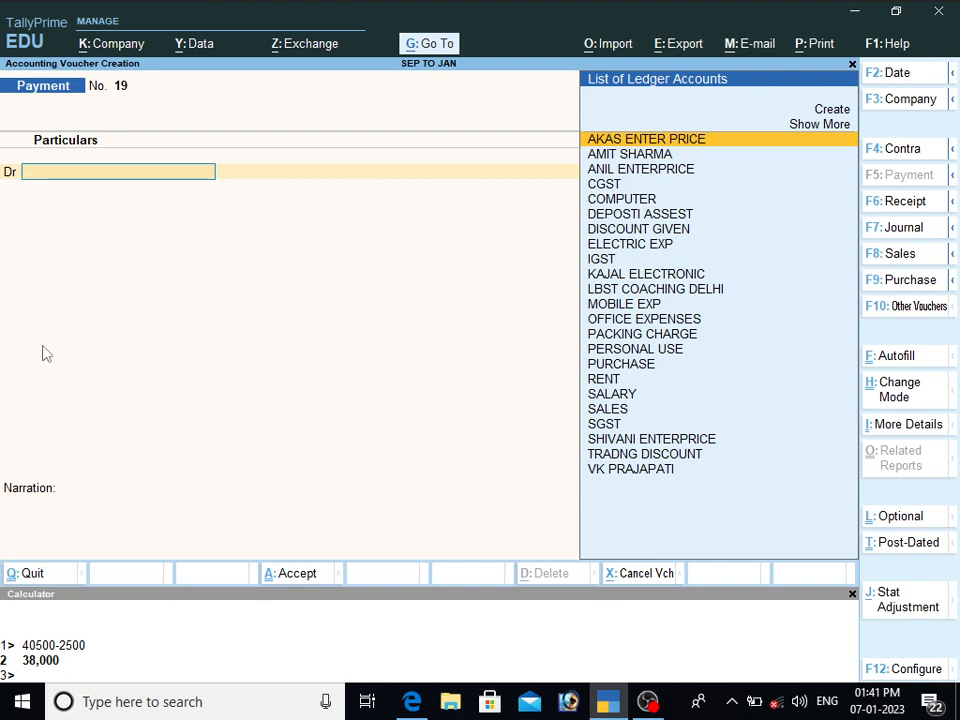
left_click(907, 365)
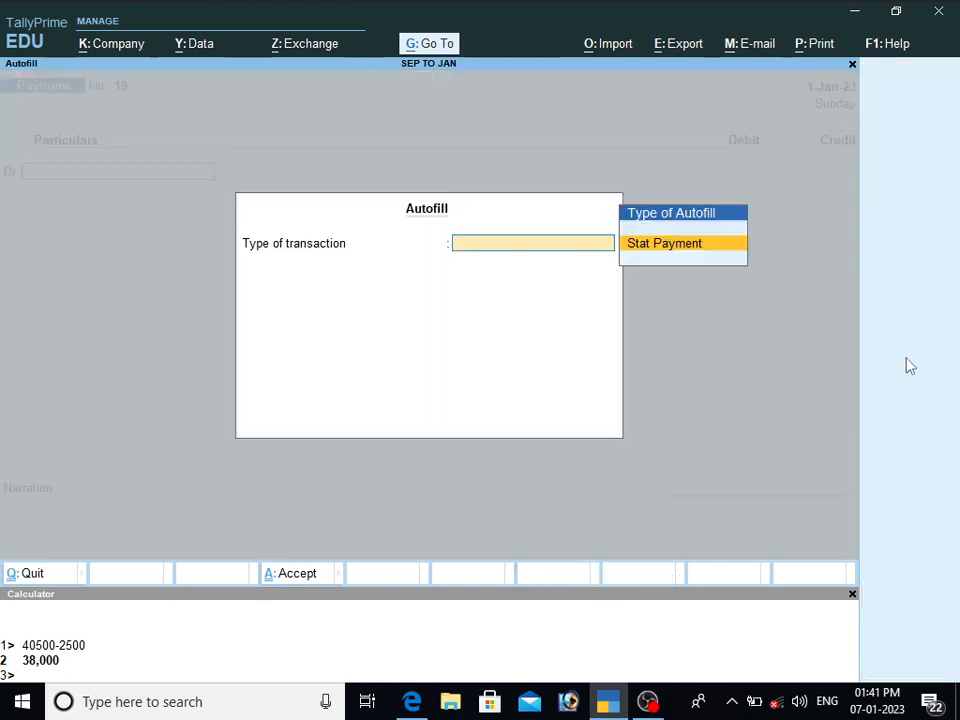
key("Return")
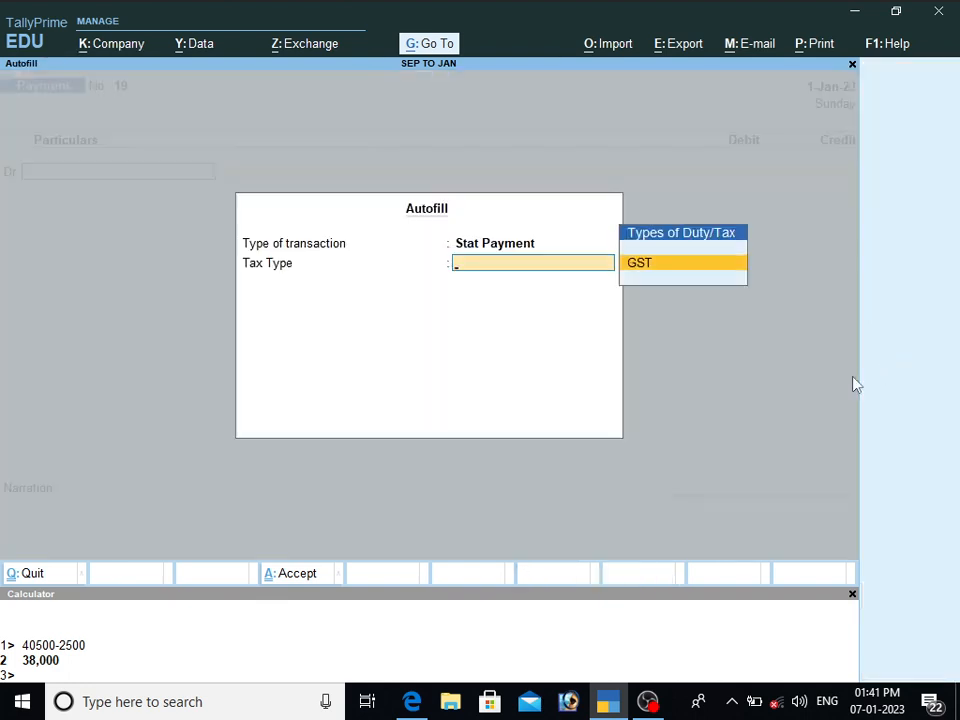
key("Return")
key("Return")
type("1.9.22")
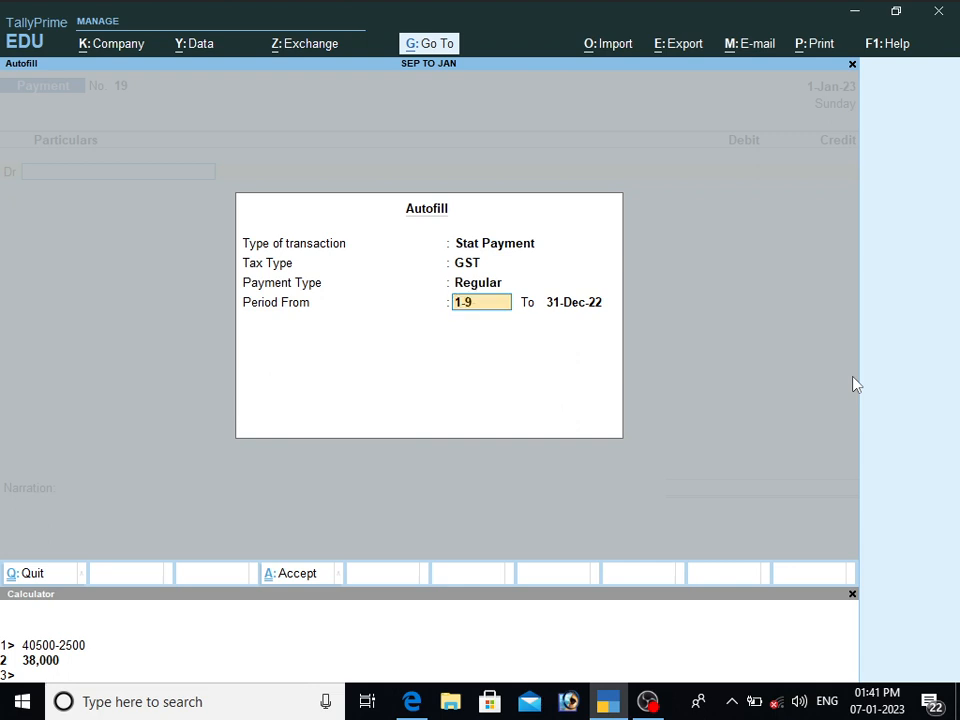
key("Return")
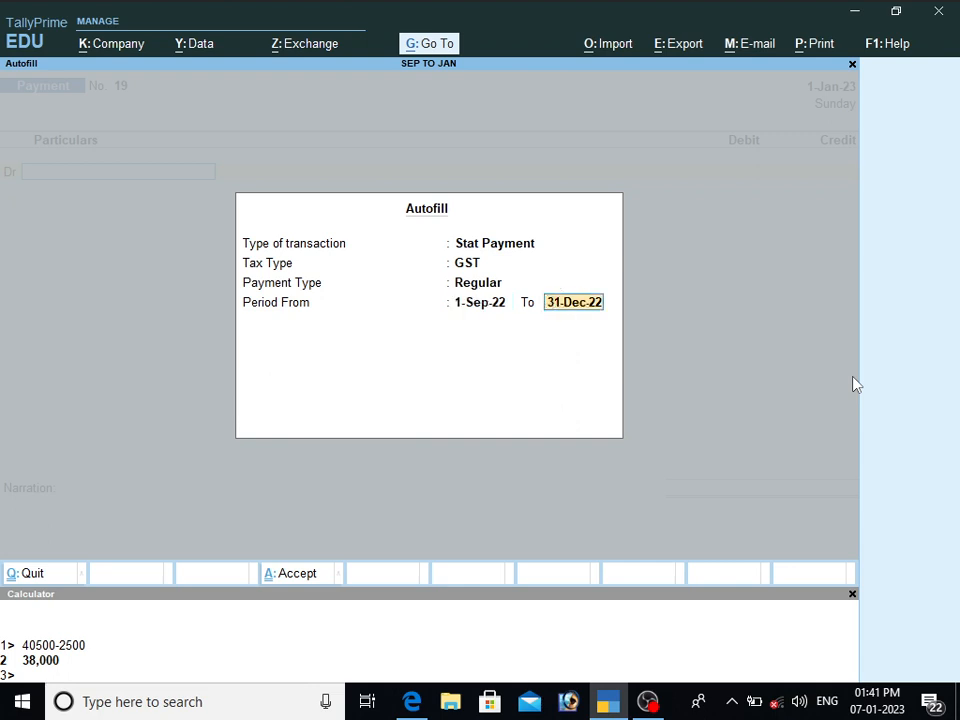
key("Return")
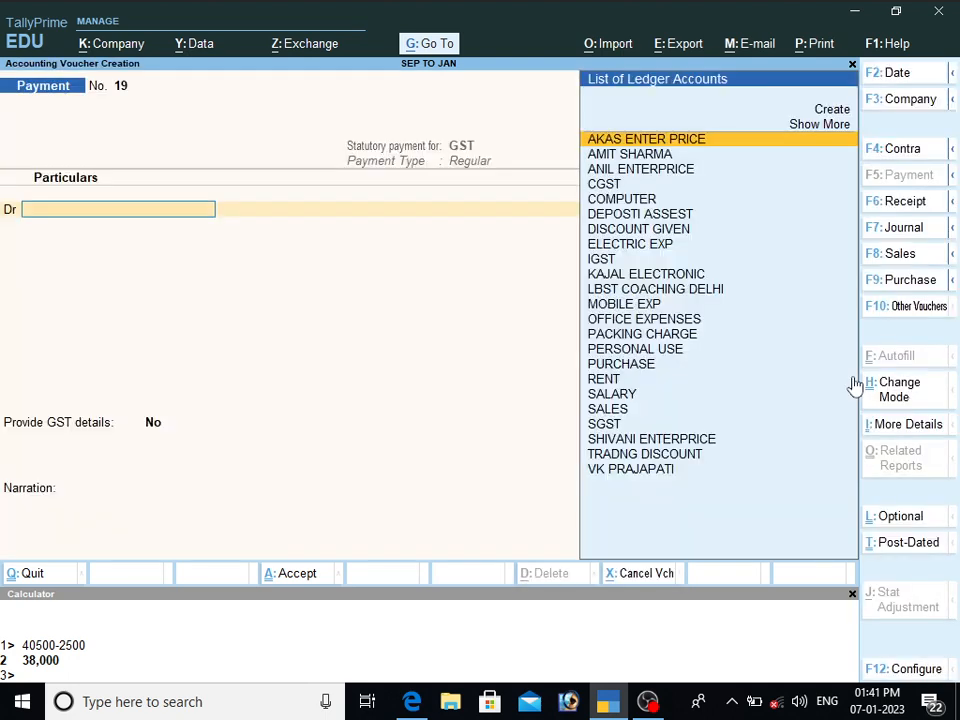
Debit the IGST ledger with 38000 in the GST payment voucher.
type("I")
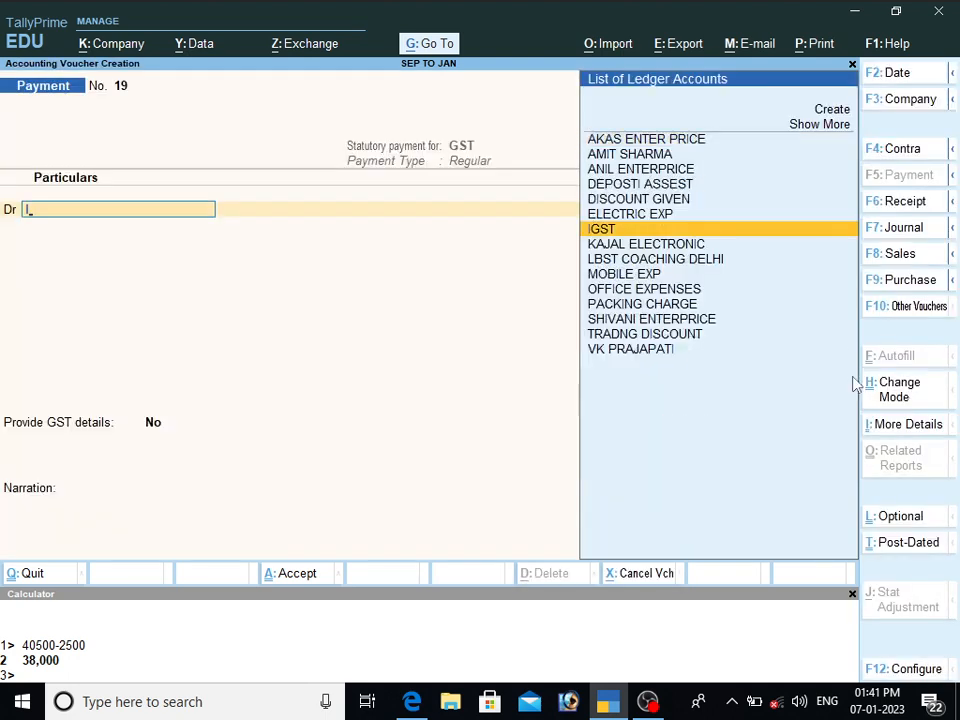
key("Return")
type("38,00")
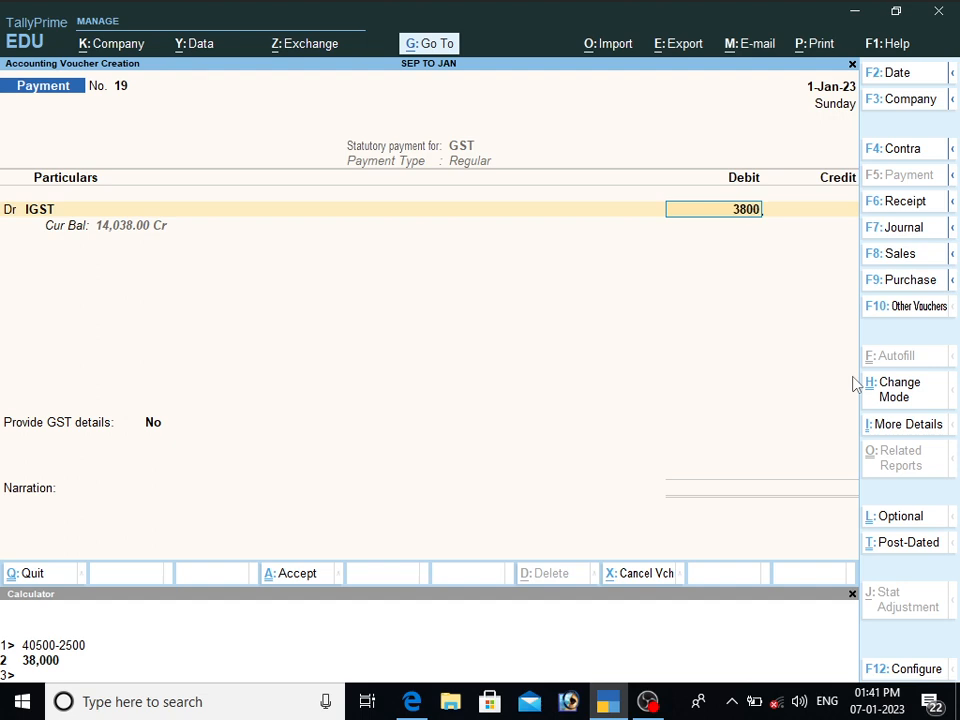
type("0")
key("Return")
Add a second debit line and create its ledger INTREST under Indirect Expenses, type Not Applicable, keeping the default GST settings.
type("d")
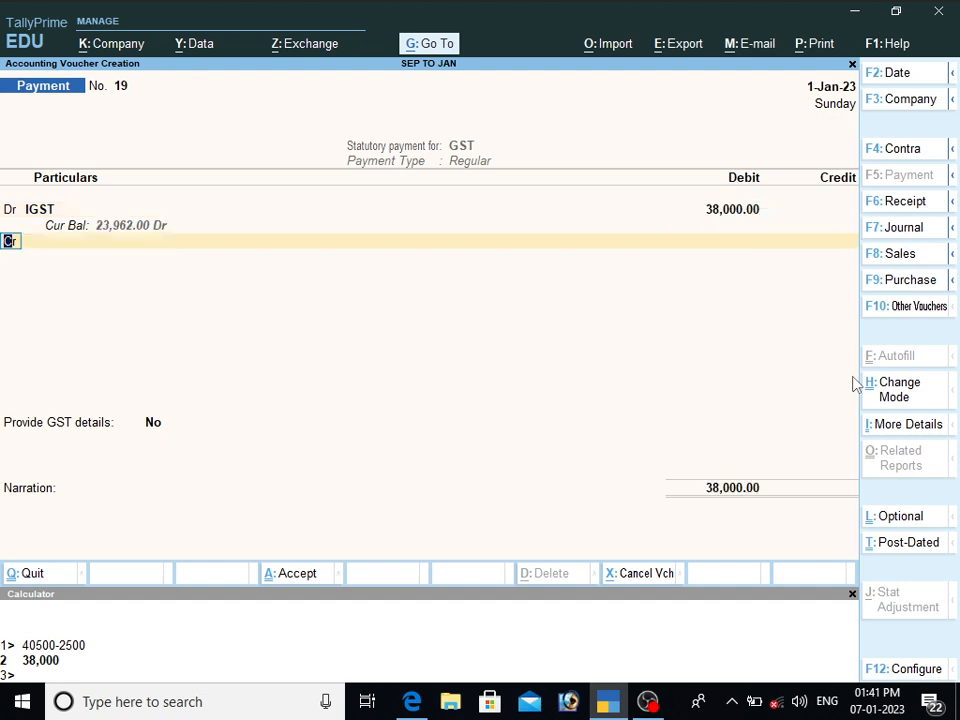
key("Return")
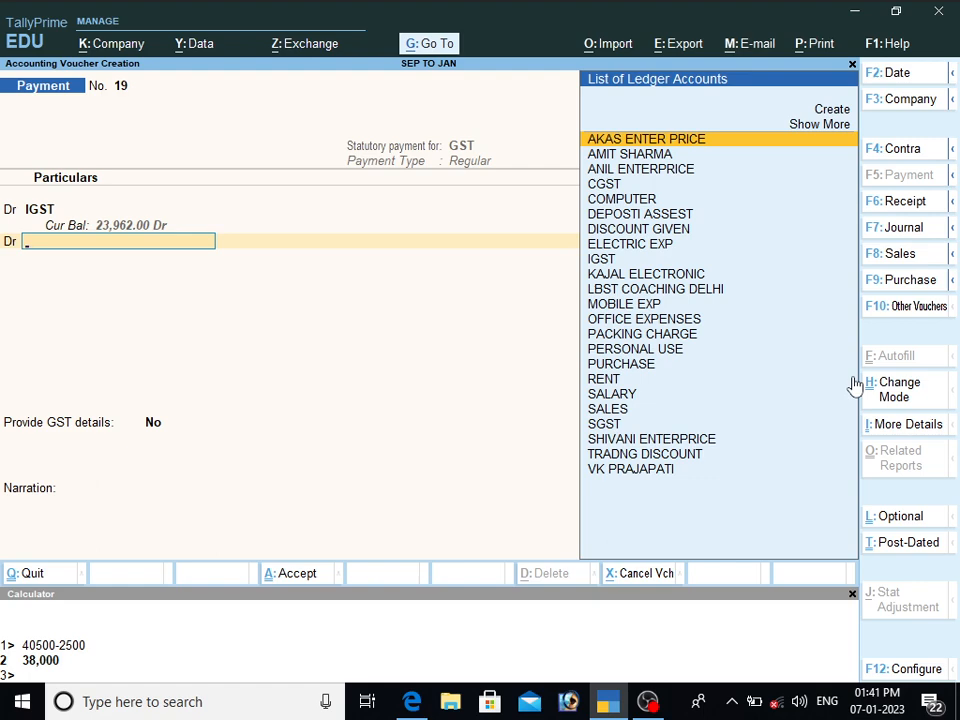
key("alt+c")
type("INTREST")
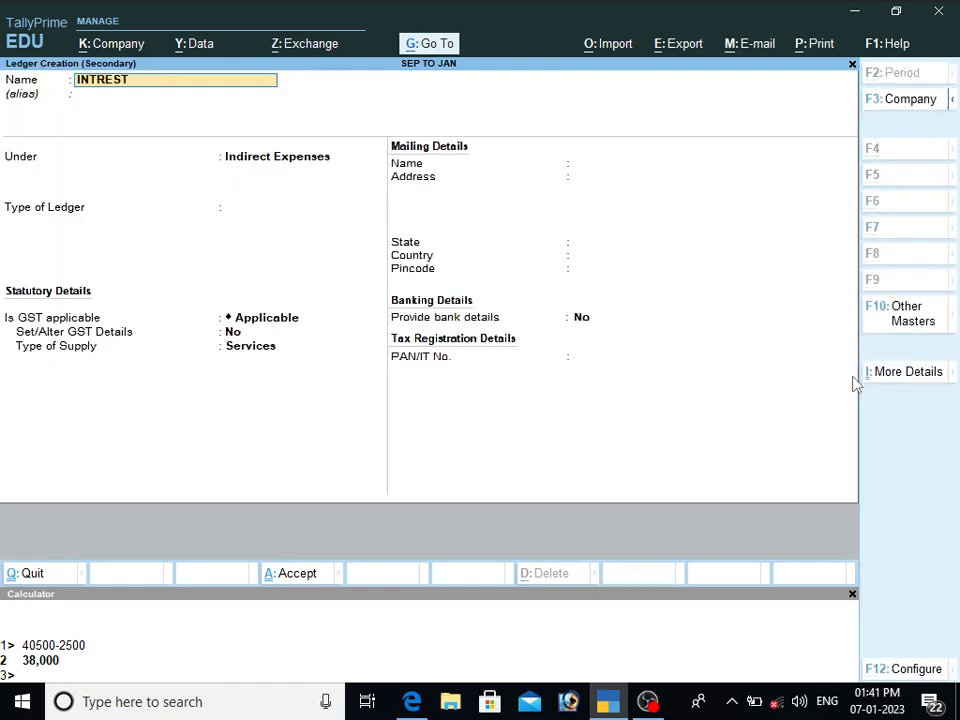
key("Return")
key("Return")
key("Return")
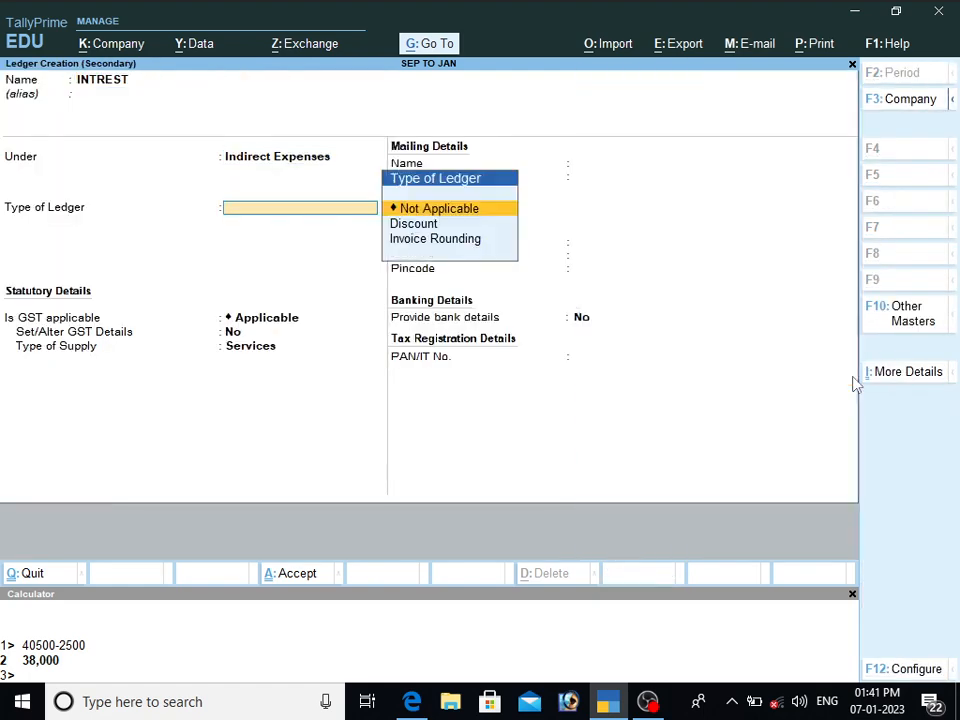
key("Return")
key("Return")
key("Return")
key("Return")
key("Return")
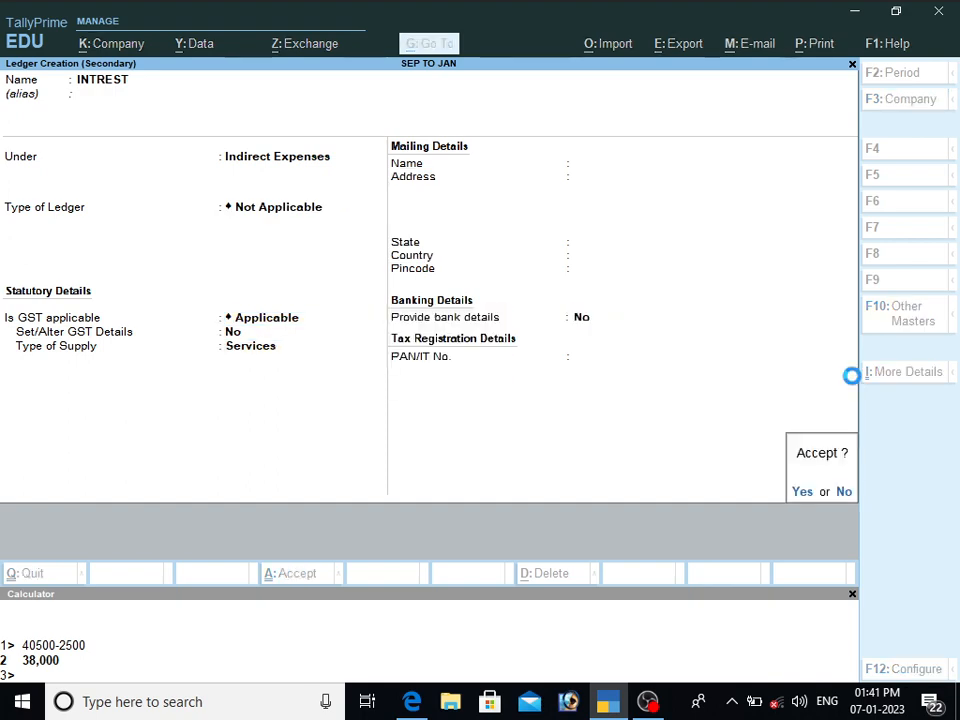
key("Return")
Set the INTREST line's payment type to Interest and its debit amount to 1000.
key("Down")
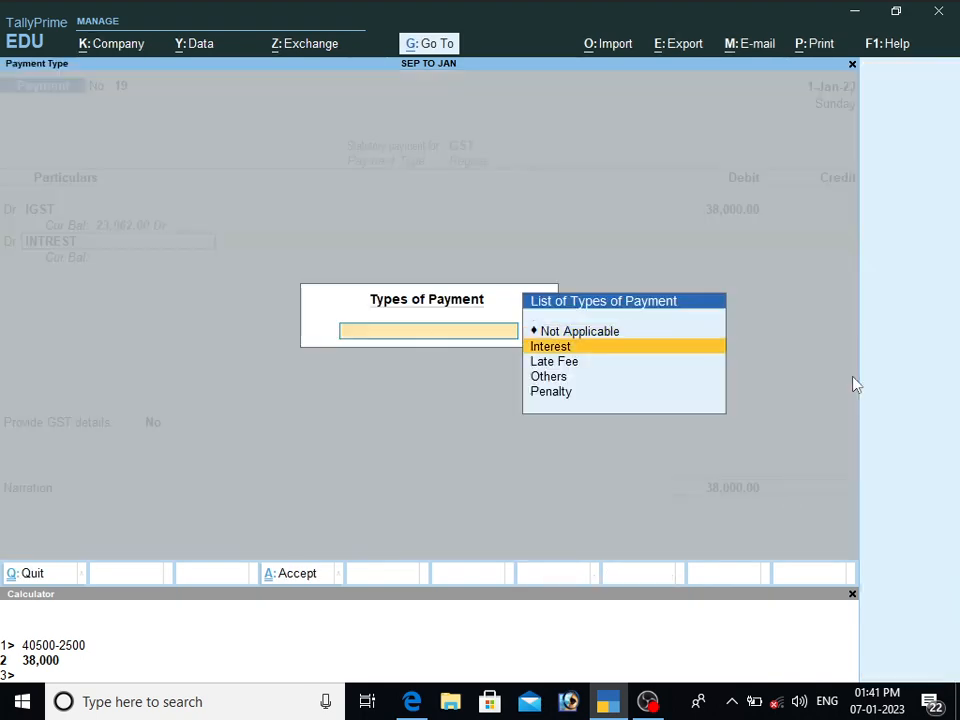
key("Return")
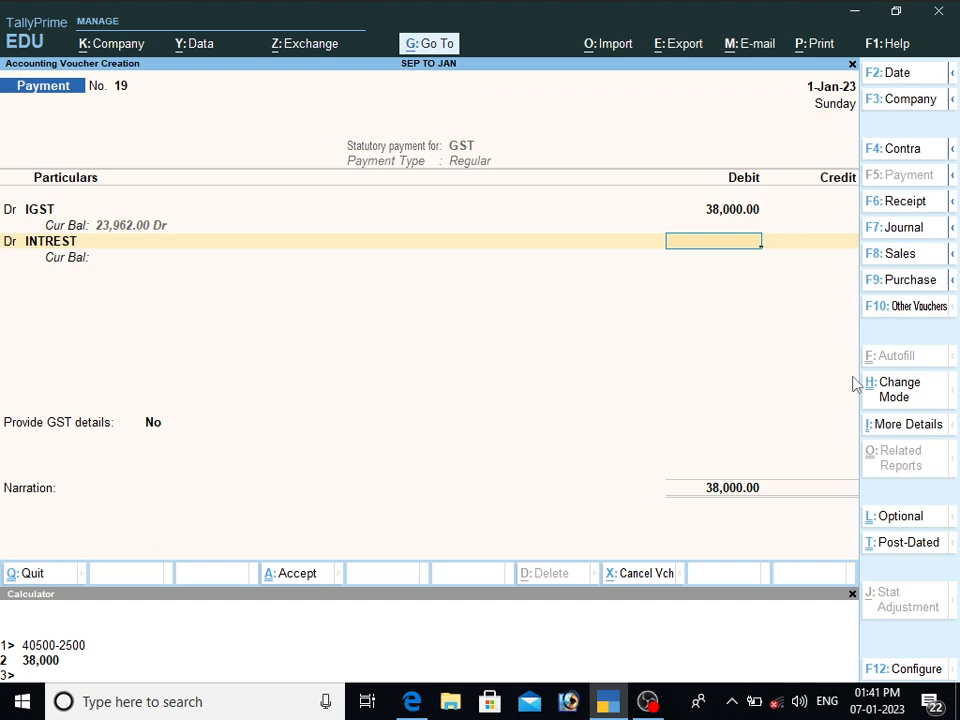
type("1000")
key("Return")
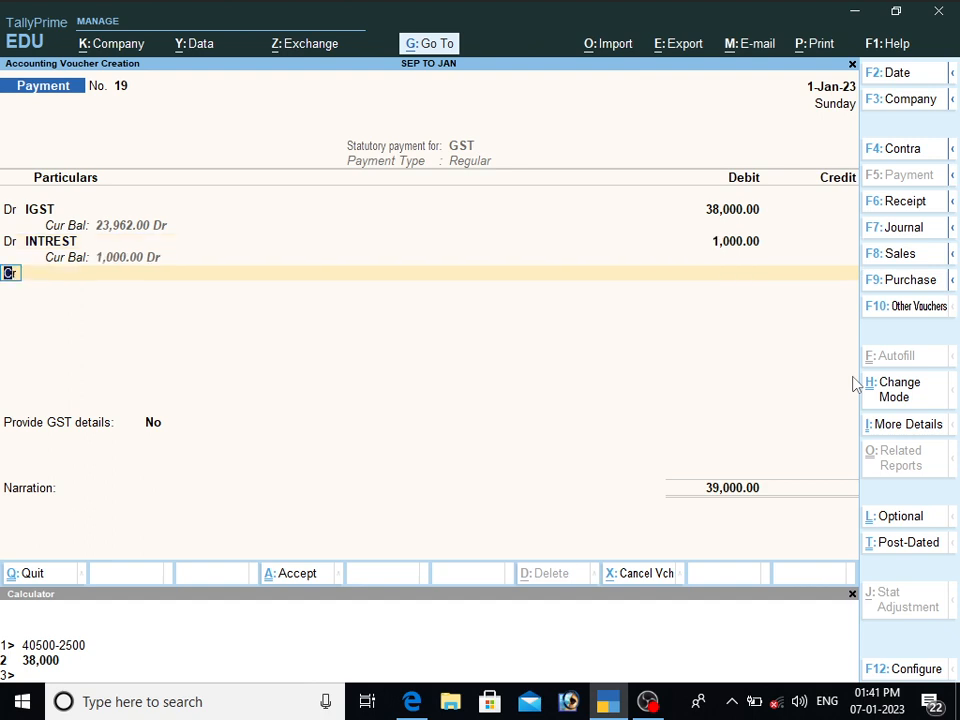
Add a third debit line and create its ledger PANELITY CHARGE under Indirect Expenses, type Not Applicable, keeping the default GST settings.
type("d")
key("Return")
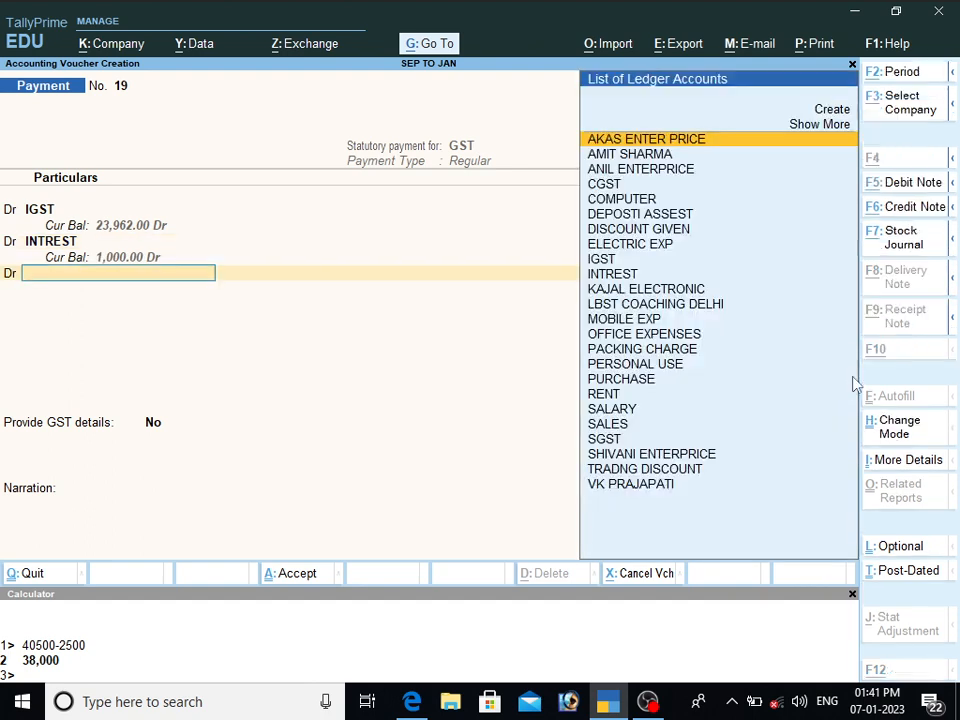
key("alt+c")
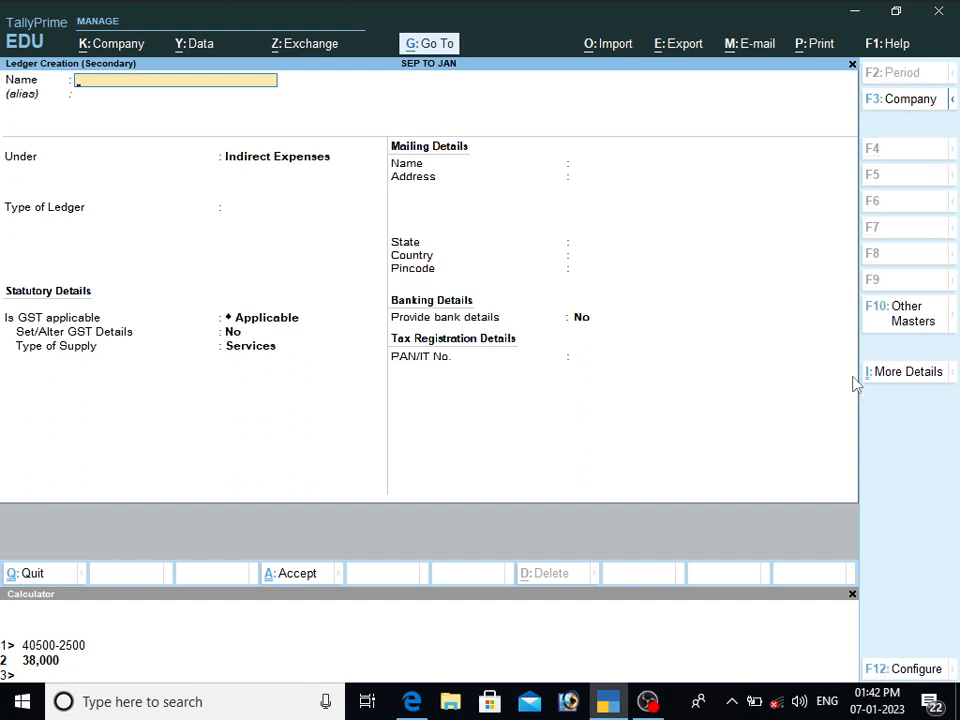
type("PANELITY CHARGE")
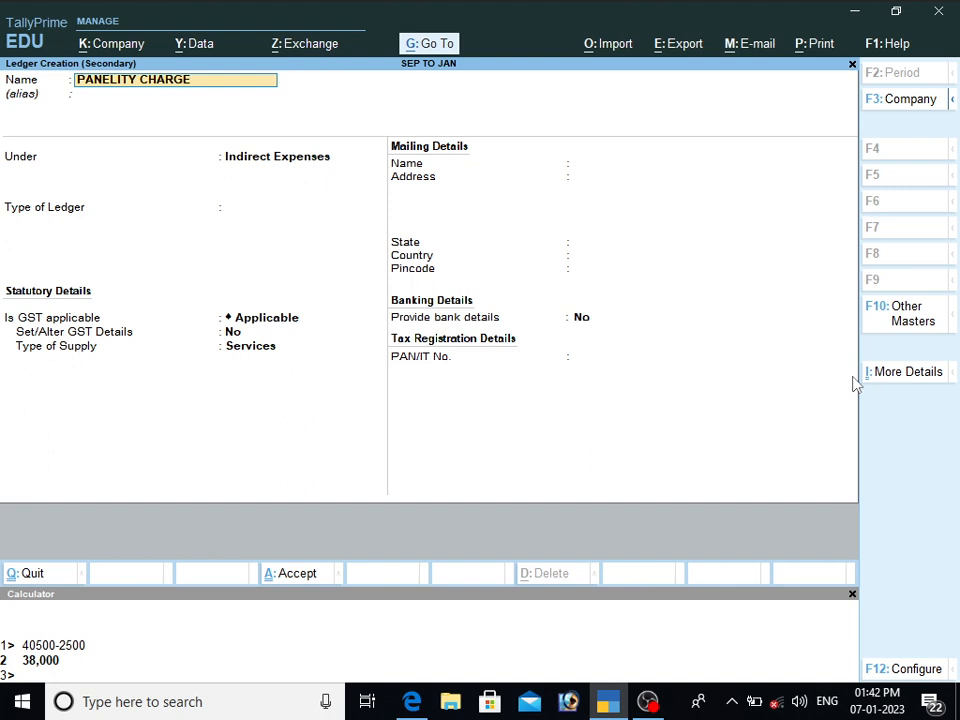
key("Return")
key("Return")
key("Return")
key("Return")
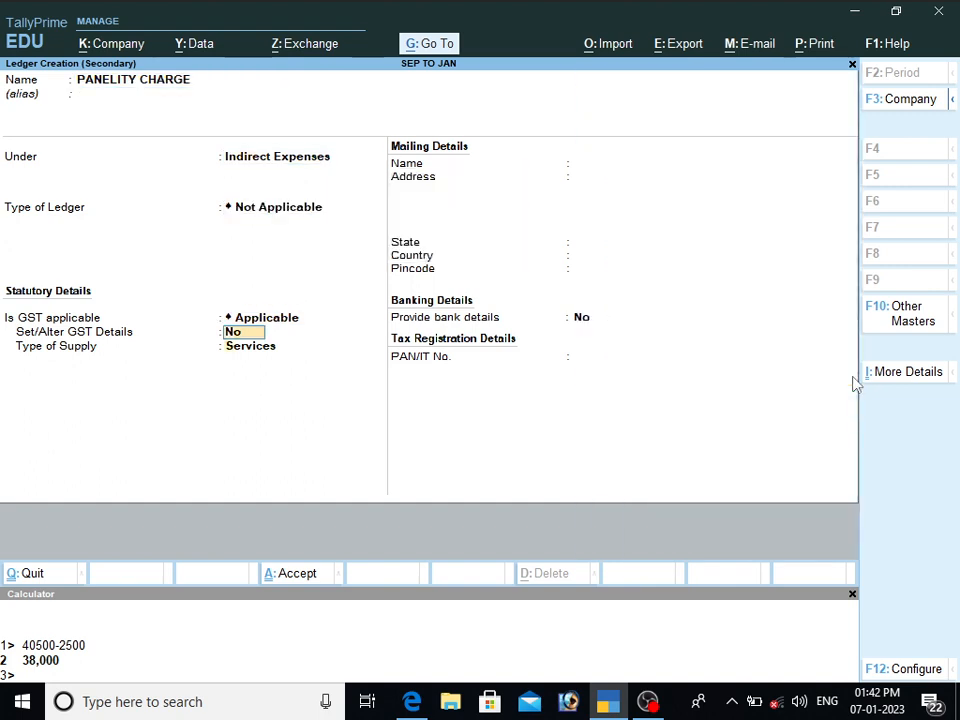
key("Return")
key("Return")
key("Return")
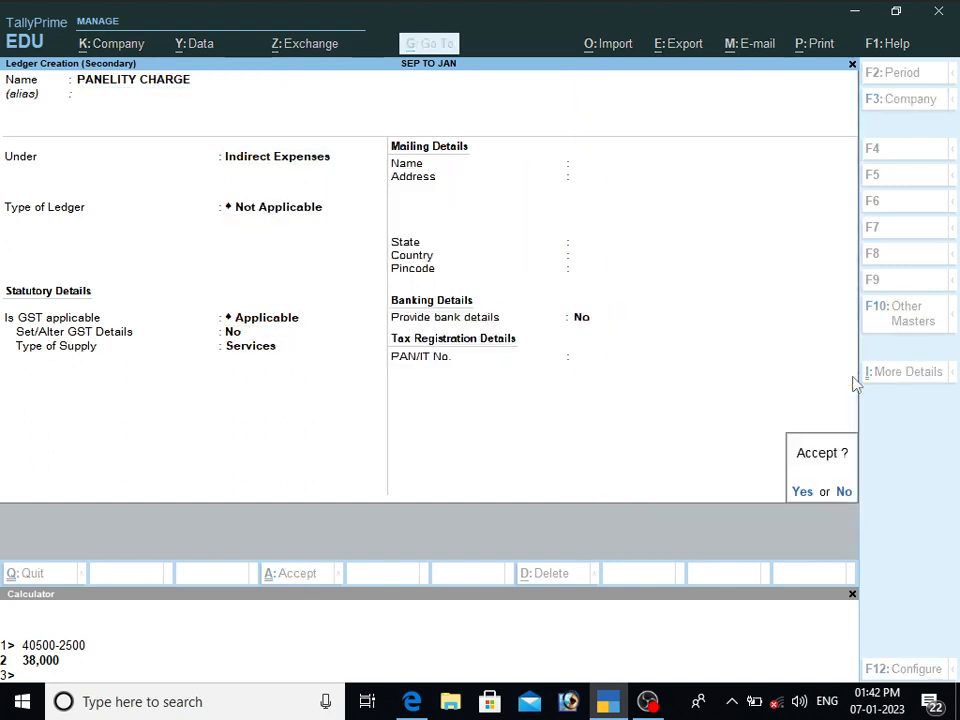
key("Return")
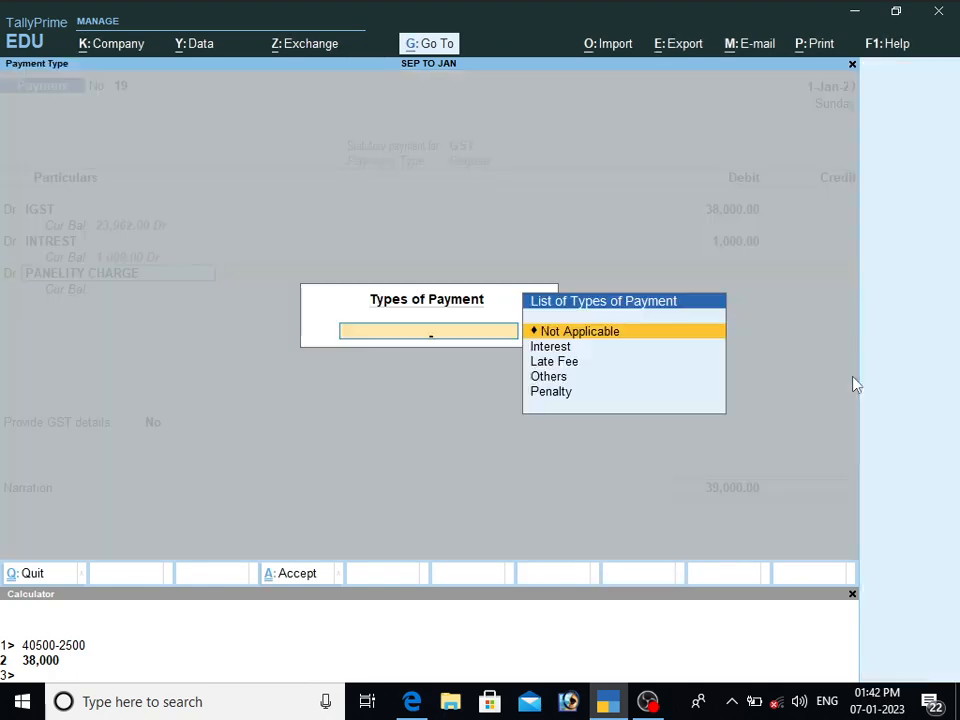
Set the PANELITY CHARGE line's payment type to Penalty and its debit amount to 1500.
key("Down")
key("Down")
key("Down")
key("Down")
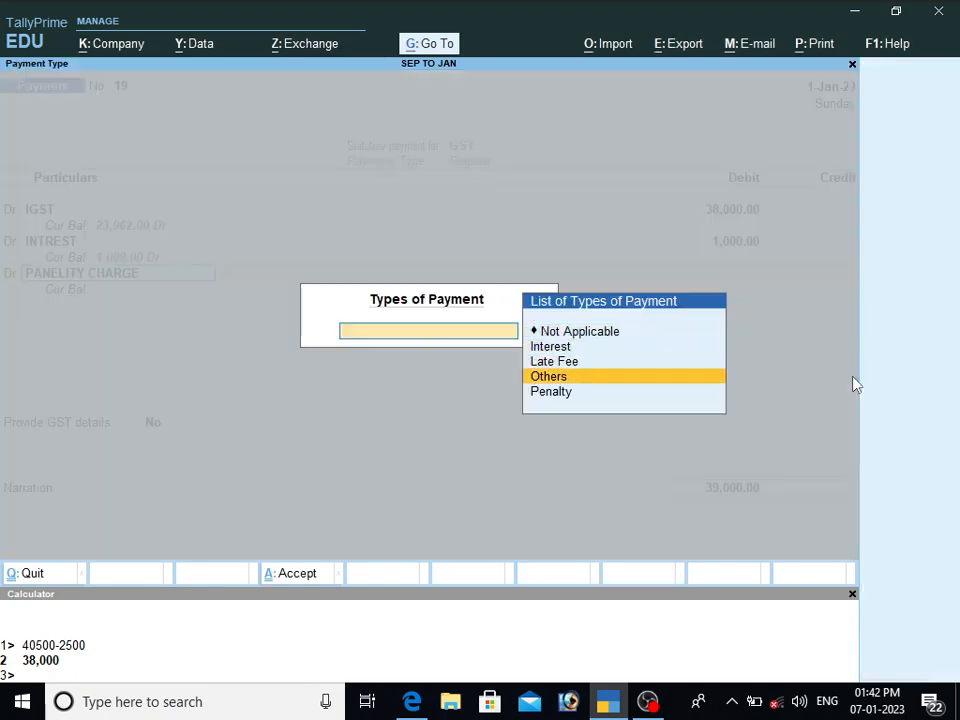
key("Return")
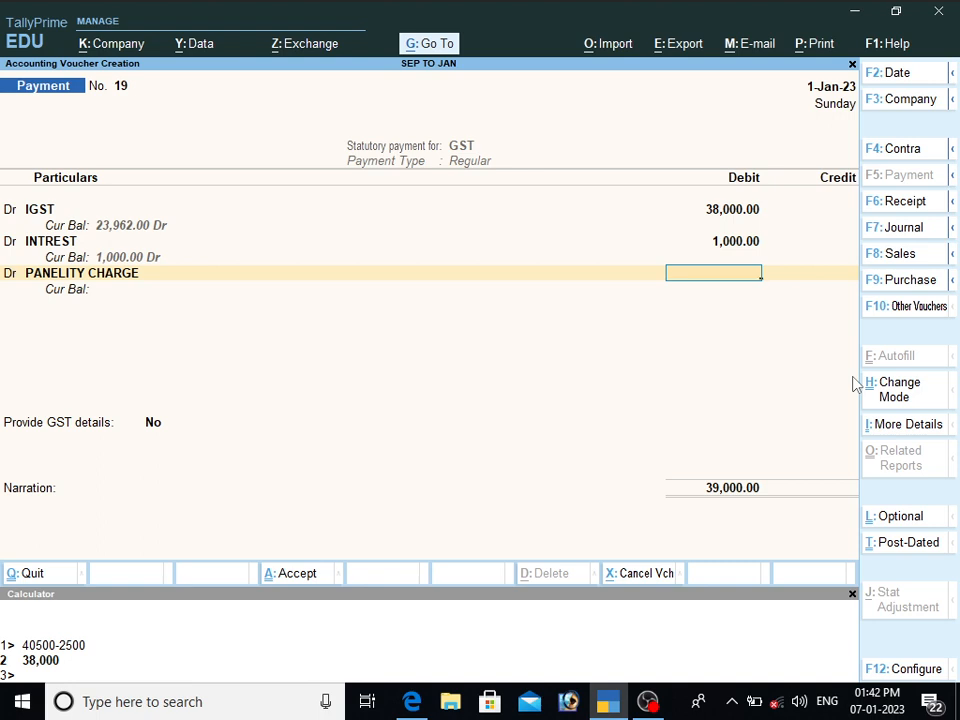
type("1500")
key("Return")
Credit the ICICI BANK ledger with the full 40,500.00, replacing the wrongly chosen AKAS ENTER PRICE ledger.
key("Return")
key("Return")
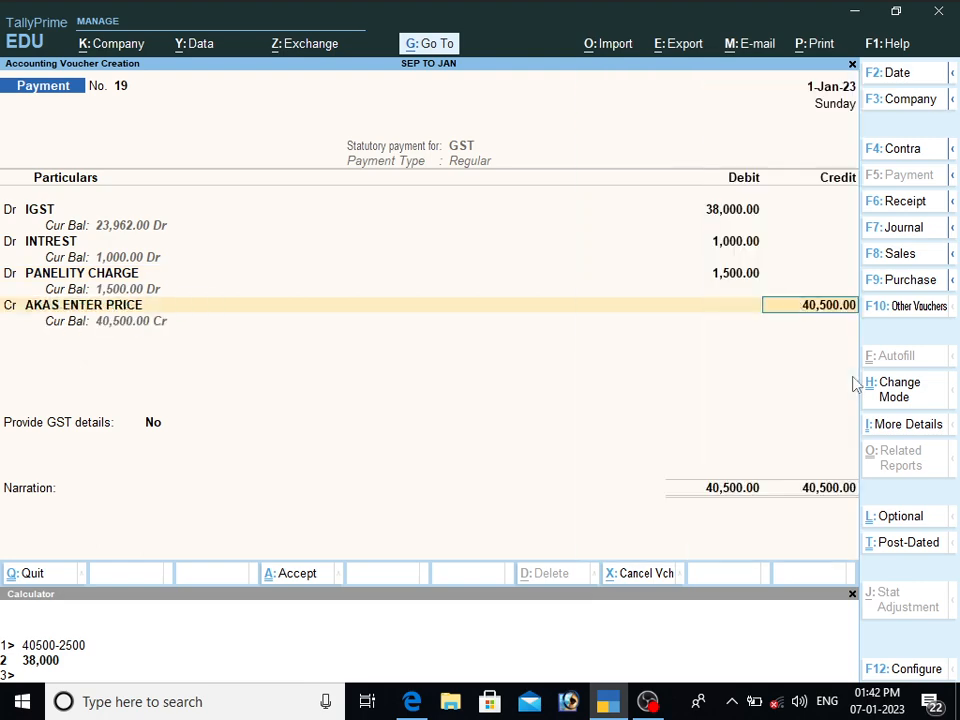
key("BackSpace")
type("IC")
key("Return")
key("Return")
key("Return")
key("Return")
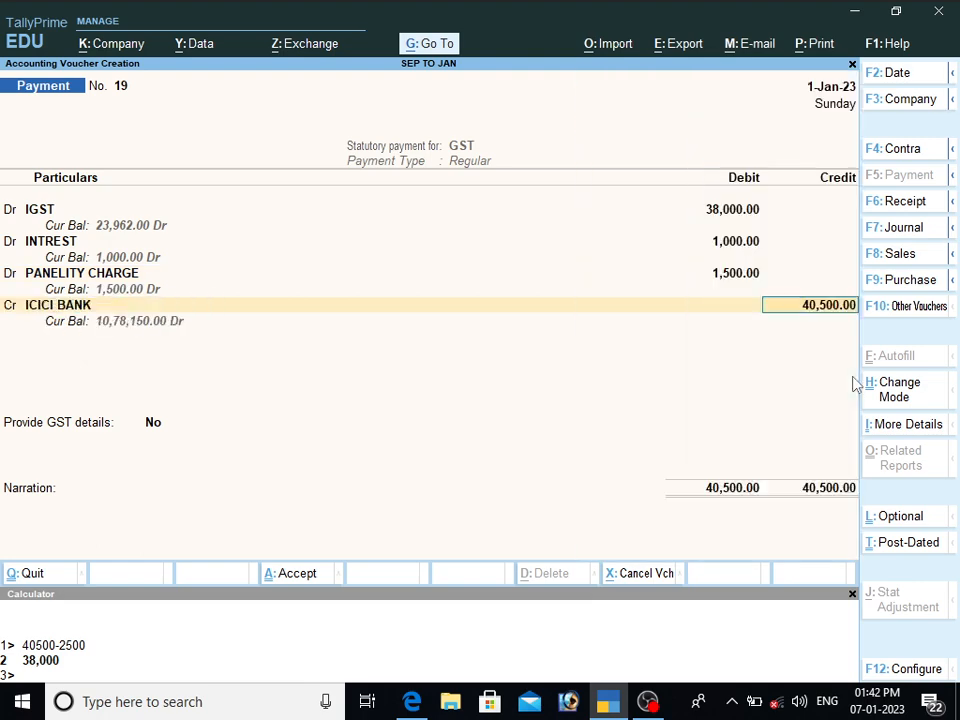
Allocate the bank amount as a cheque dated 1-Jan-23, leave the narration empty and save the payment voucher.
key("Return")
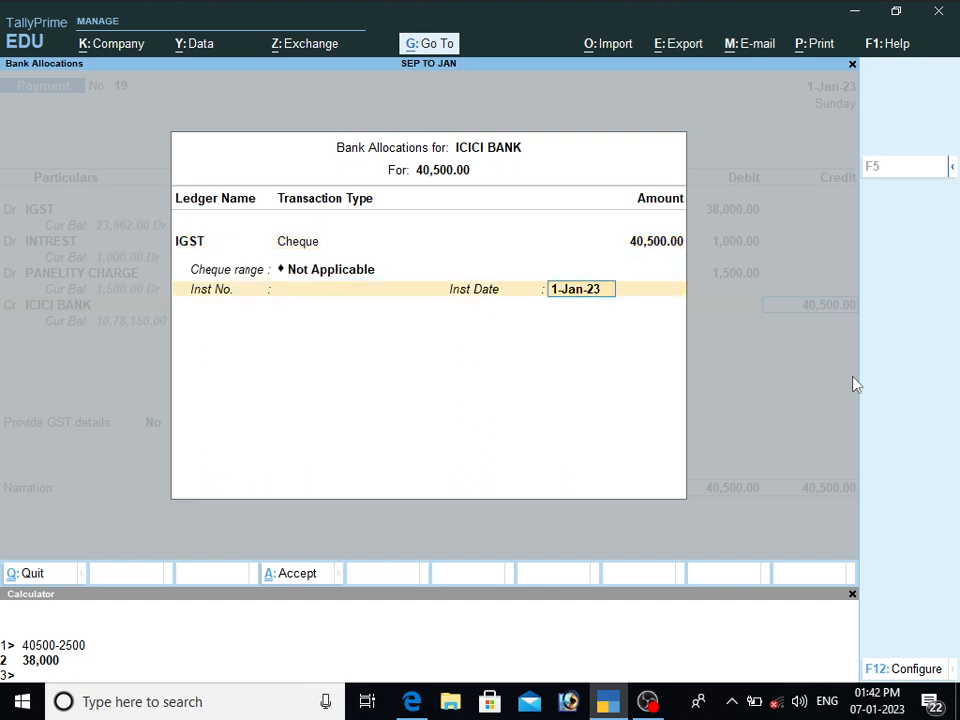
key("Return")
key("Return")
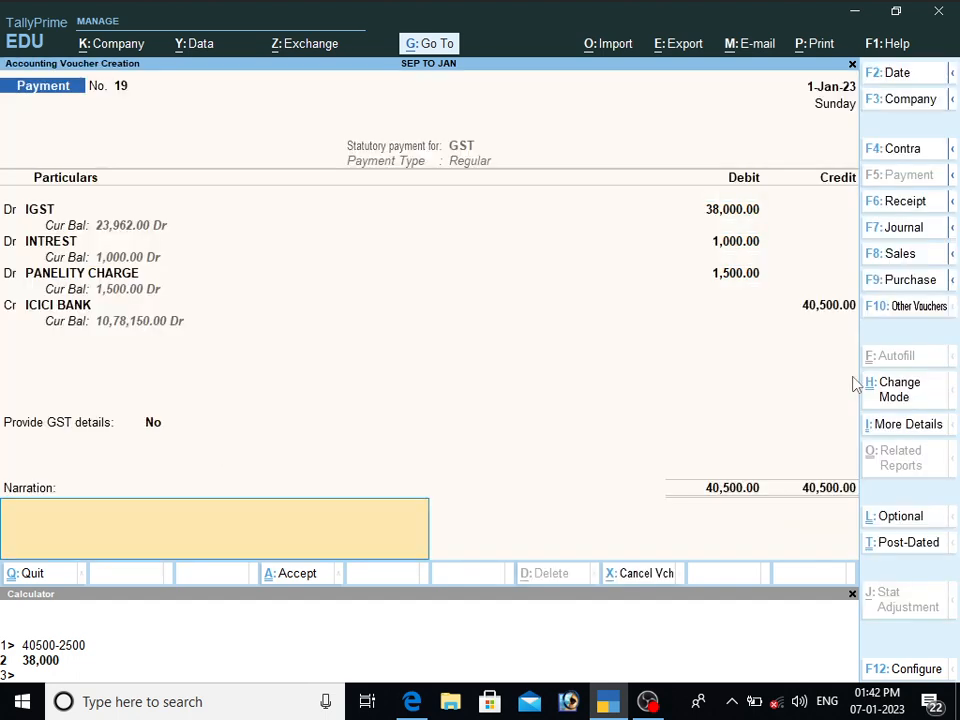
key("Return")
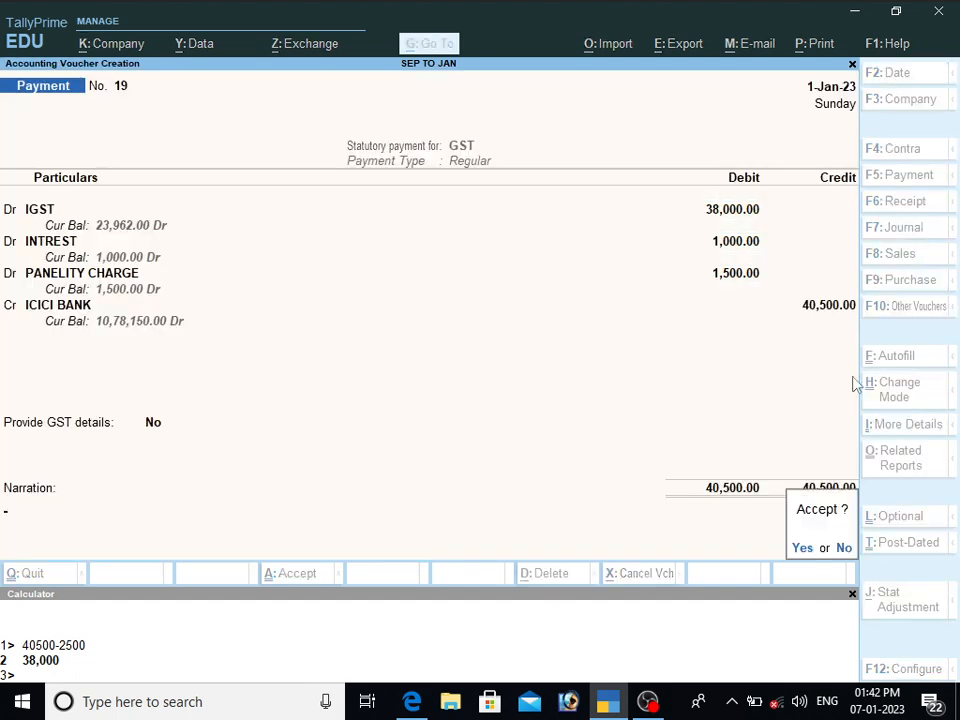
key("Return")
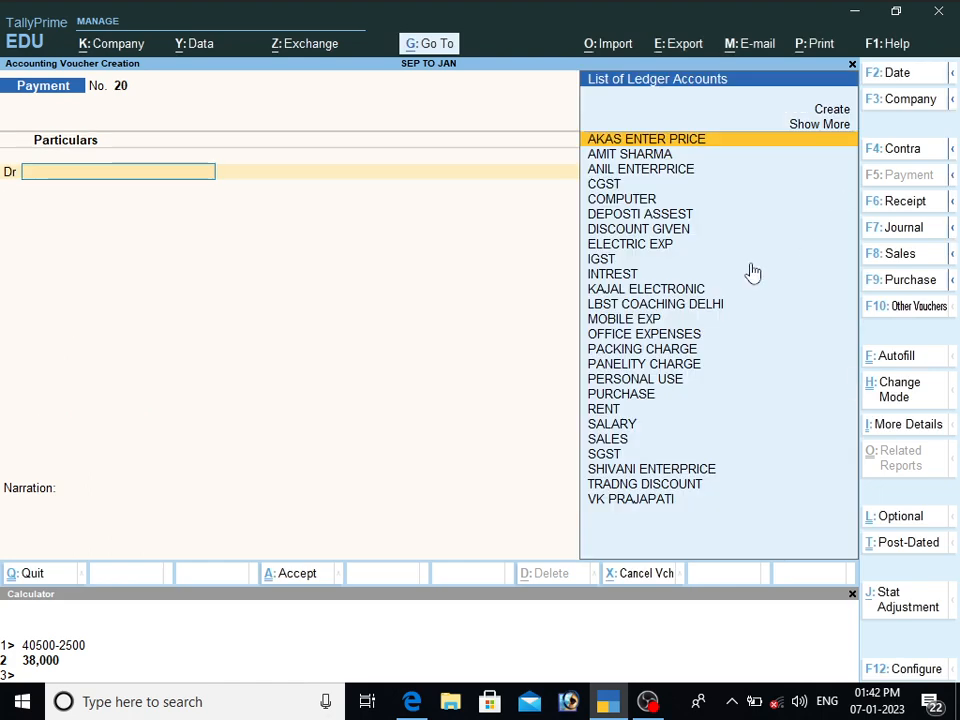
Switch to the exercise PDF in Edge and read the 10-Jan CGST and SGST payment entry, including its interest, late fee and penalty.
left_click(411, 700)
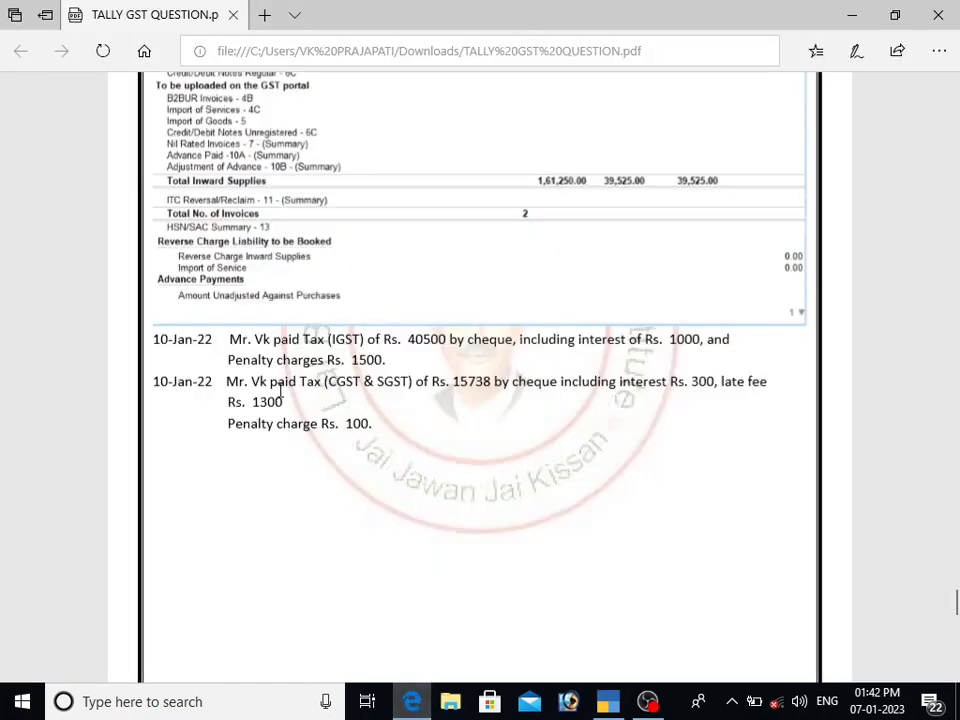
left_click_drag(270, 383, 364, 383)
left_click(456, 378)
double_click(458, 381)
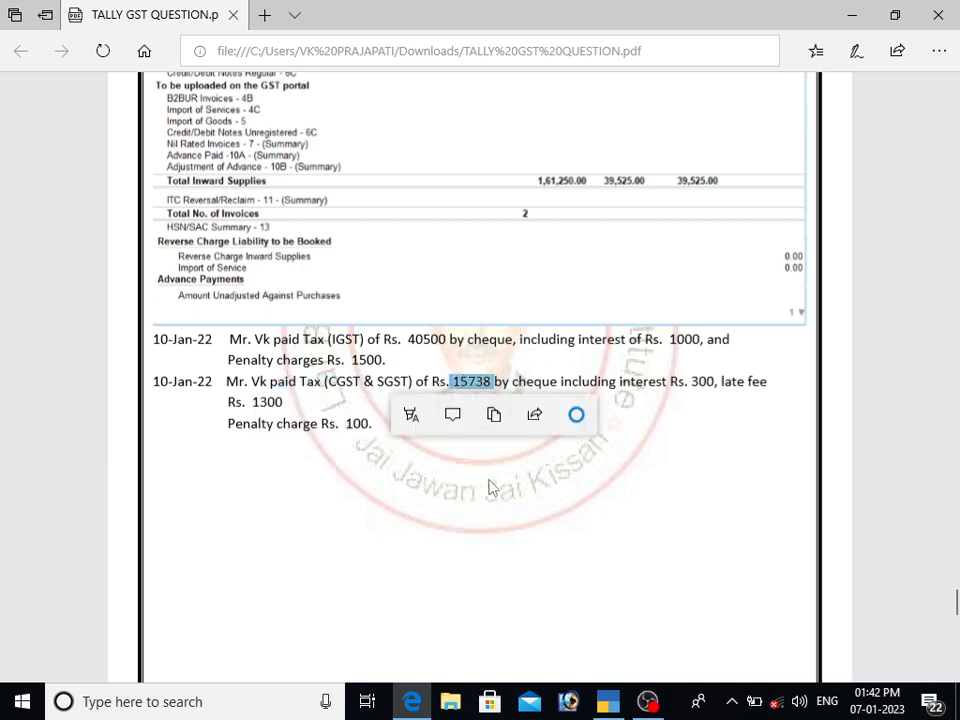
left_click(313, 430)
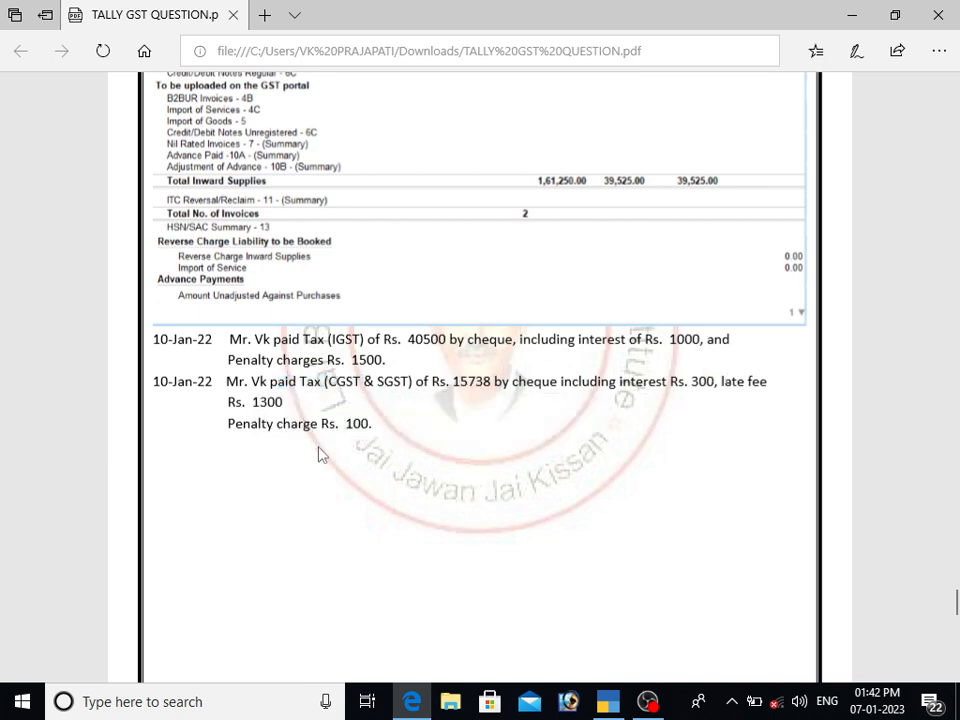
left_click_drag(270, 410, 306, 413)
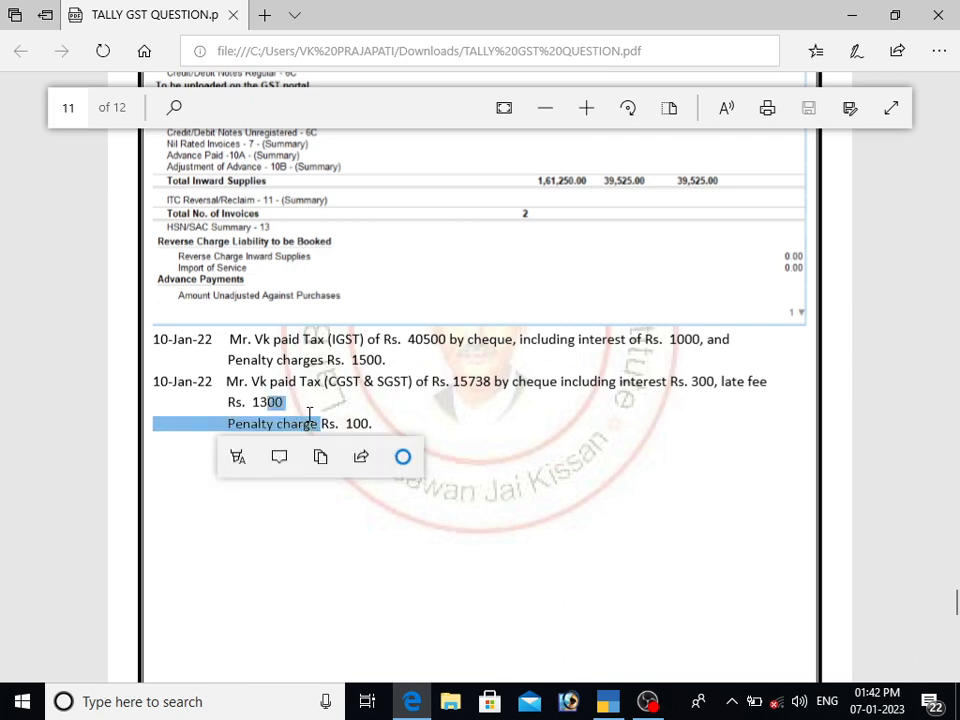
left_click(322, 415)
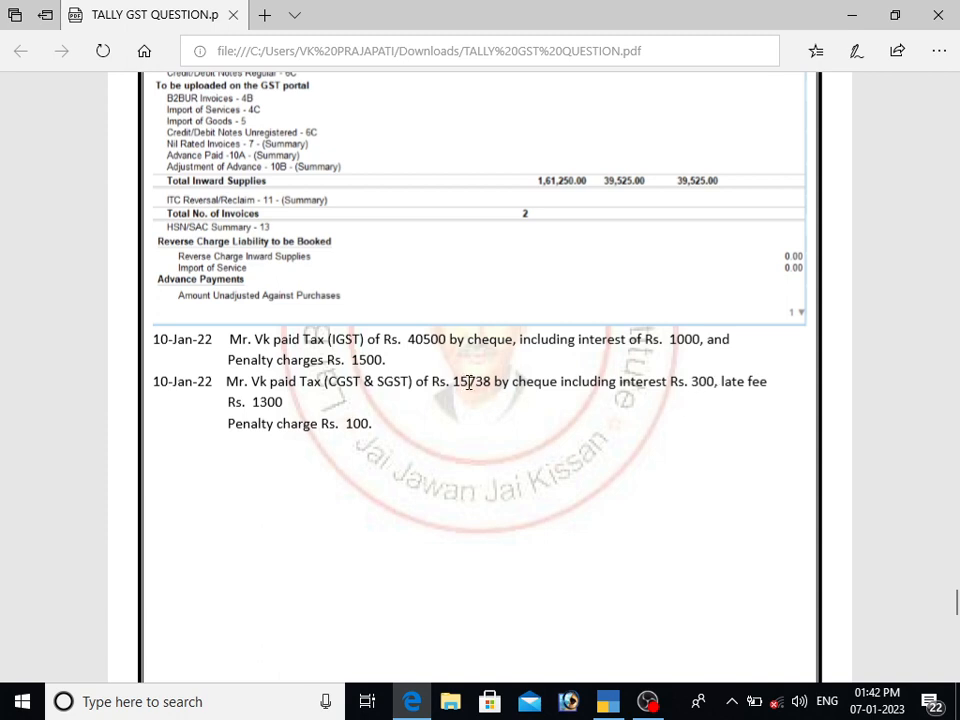
left_click_drag(465, 383, 488, 383)
Switch back to TallyPrime, calculate 15738-1700 and 14038/2 with the built-in calculator, and return to the new payment voucher.
mouse_move(615, 710)
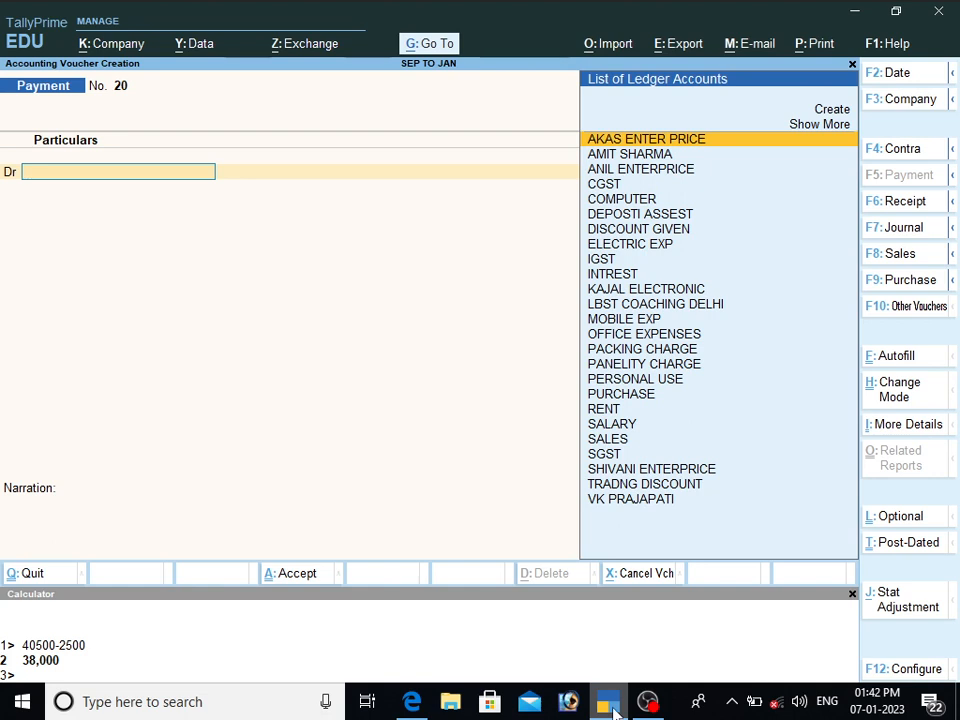
key("ctrl+n")
type("1")
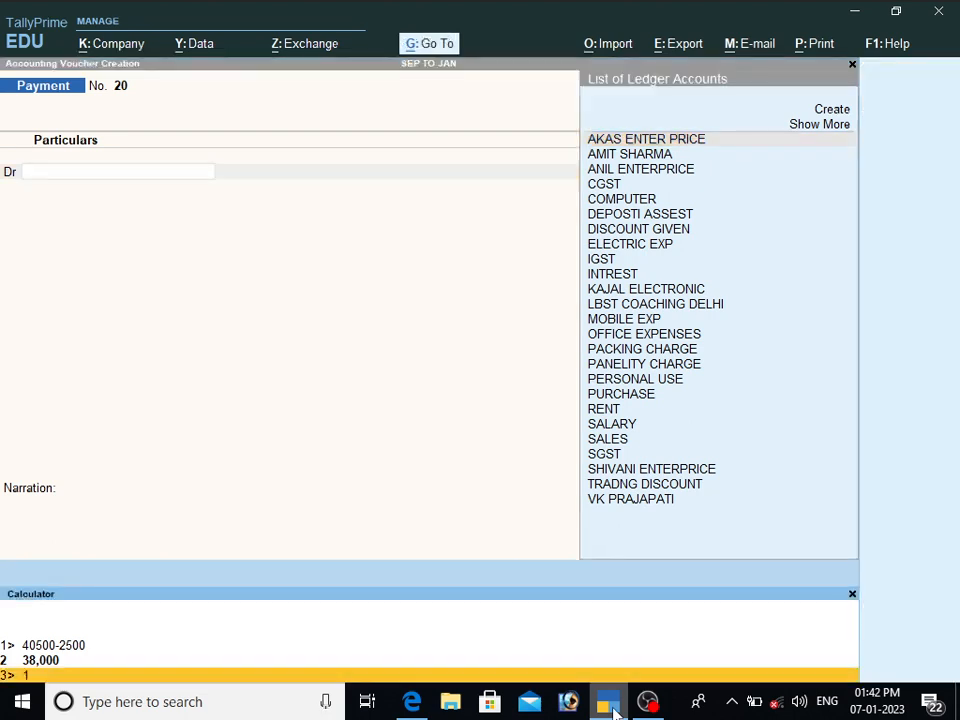
type("5738-")
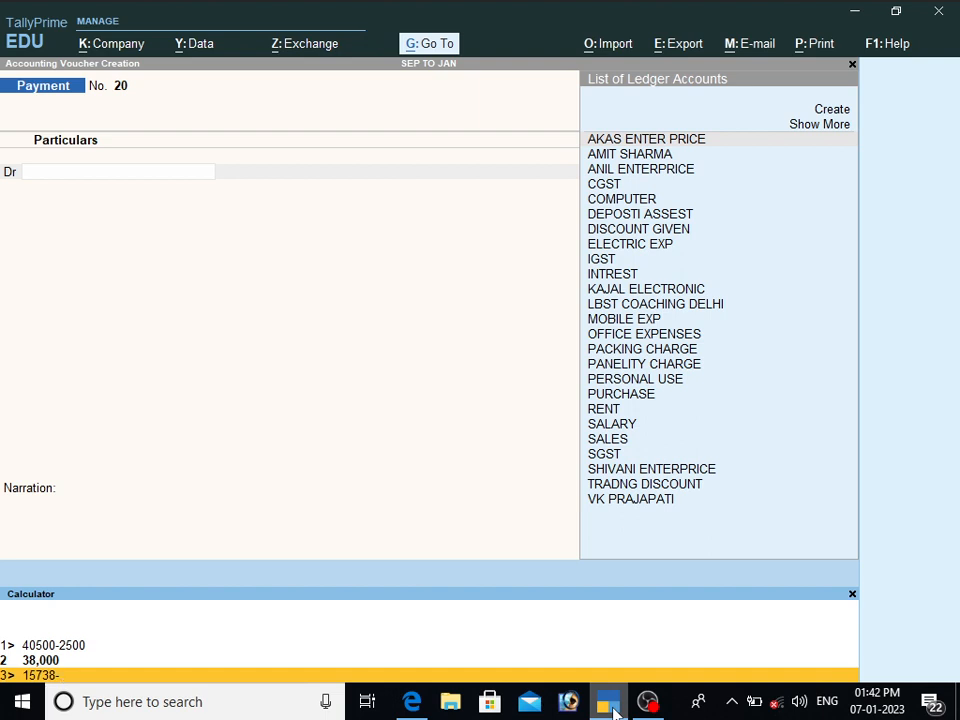
type("1700")
key("Return")
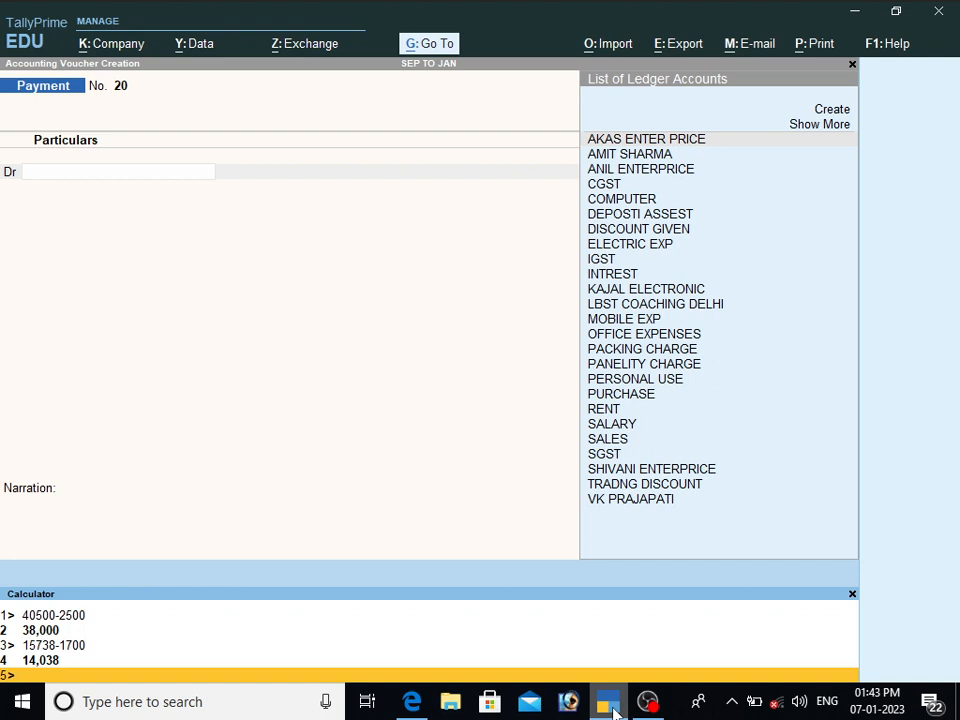
type("14038/2")
key("Return")
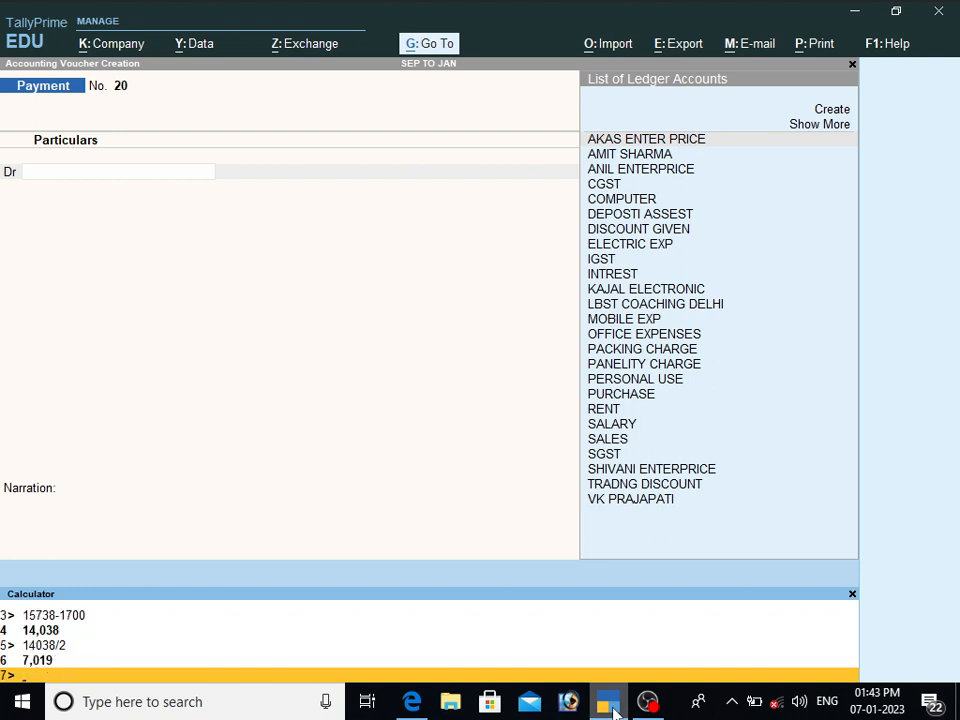
left_click(88, 197)
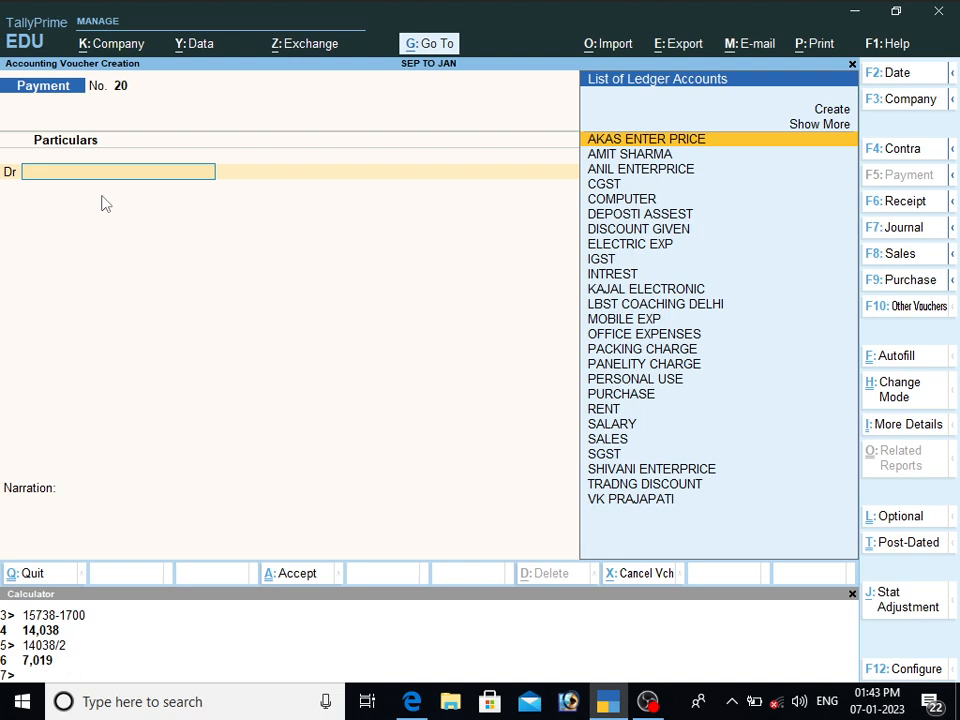
Autofill the payment voucher as a regular GST statutory payment for the period 1-Sep-22 to 31-Dec-22.
left_click(912, 363)
key("Return")
key("Return")
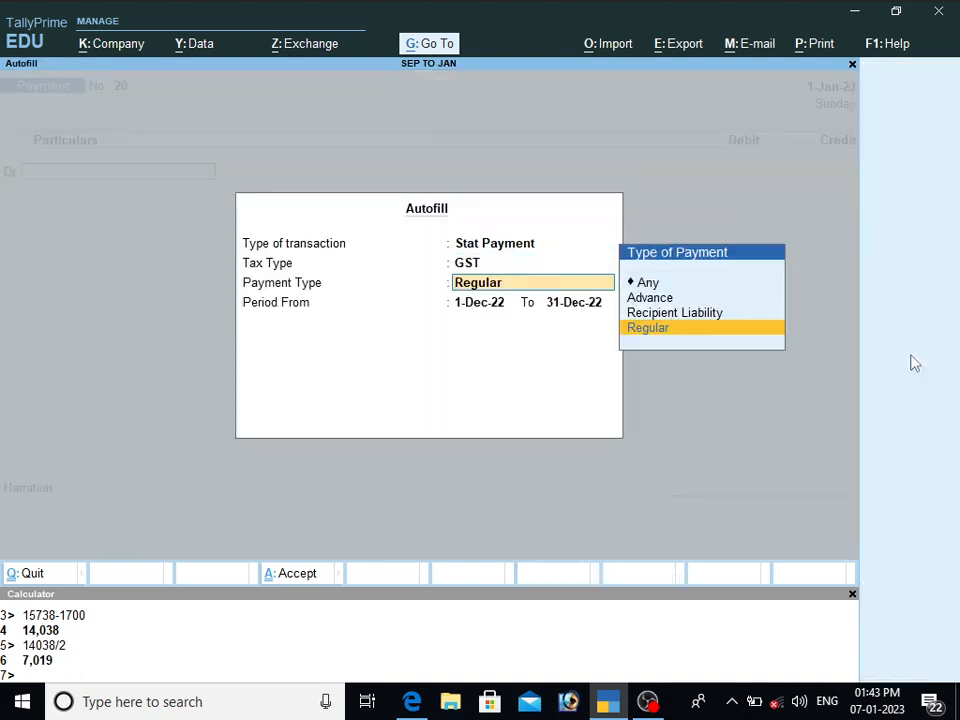
key("Return")
type("1.9.22")
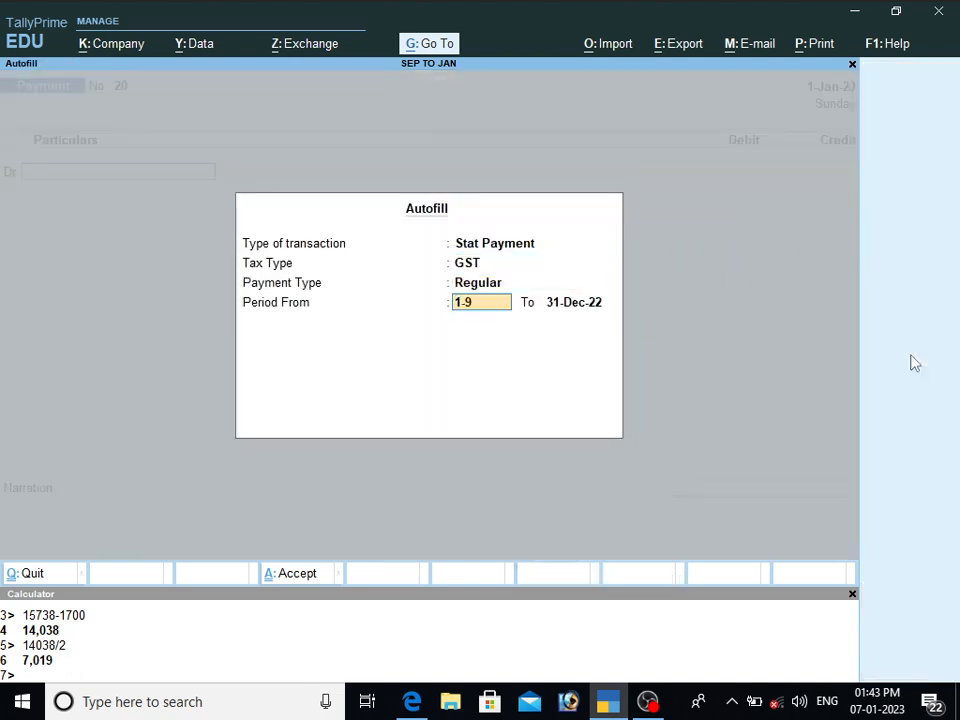
key("Return")
key("Return")
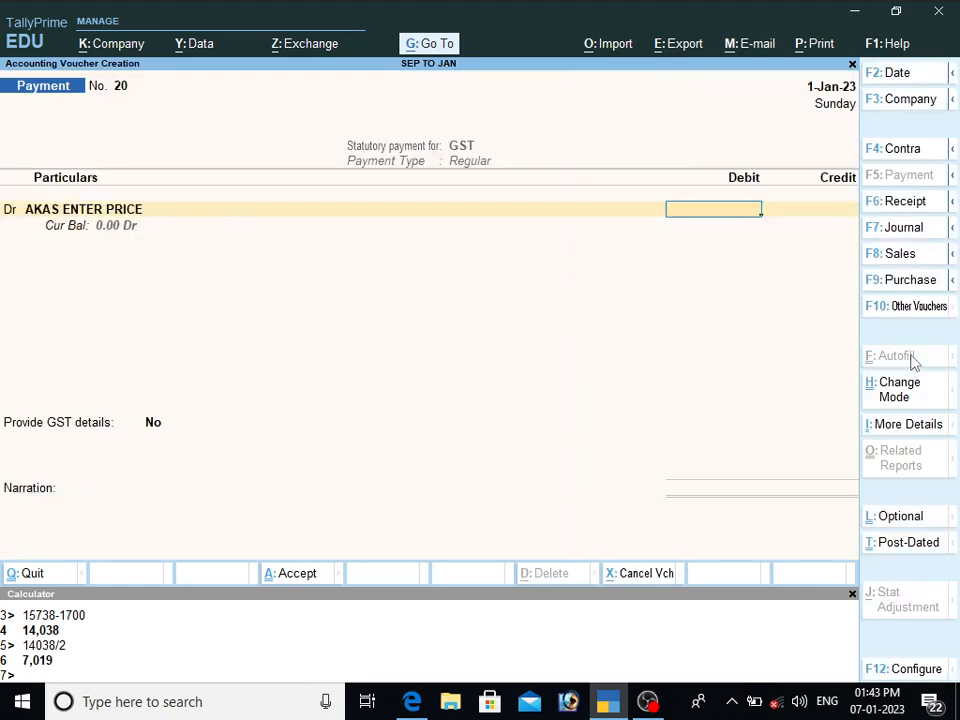
Debit the CGST ledger with 7,019.00, replacing the wrongly chosen AKAS ENTER PRICE ledger.
key("BackSpace")
type("CG")
key("Return")
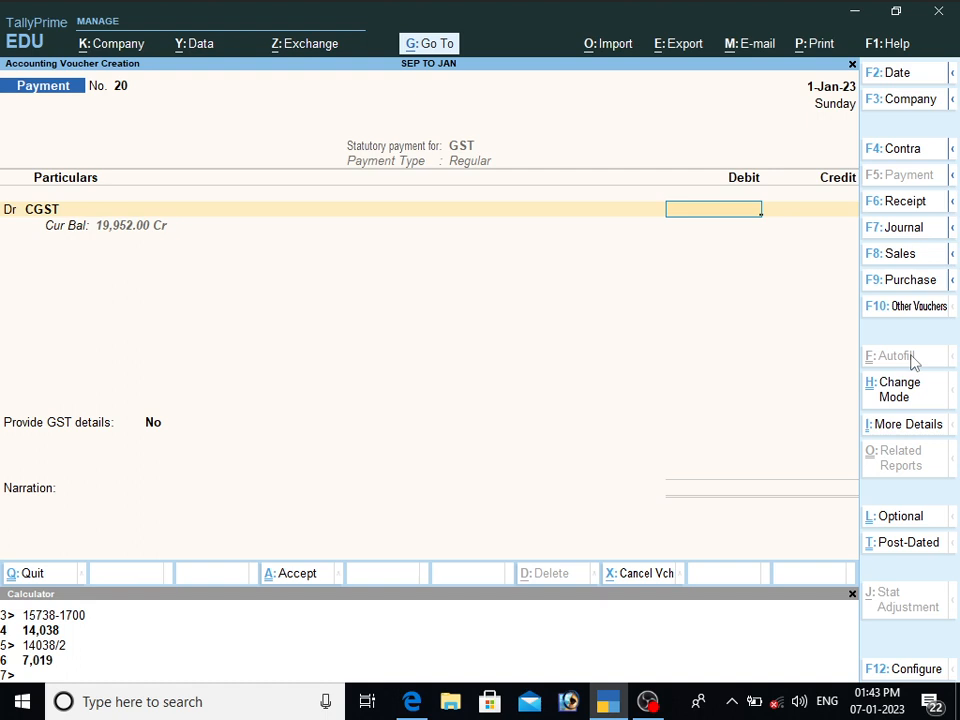
type("7,0")
type("19")
key("Return")
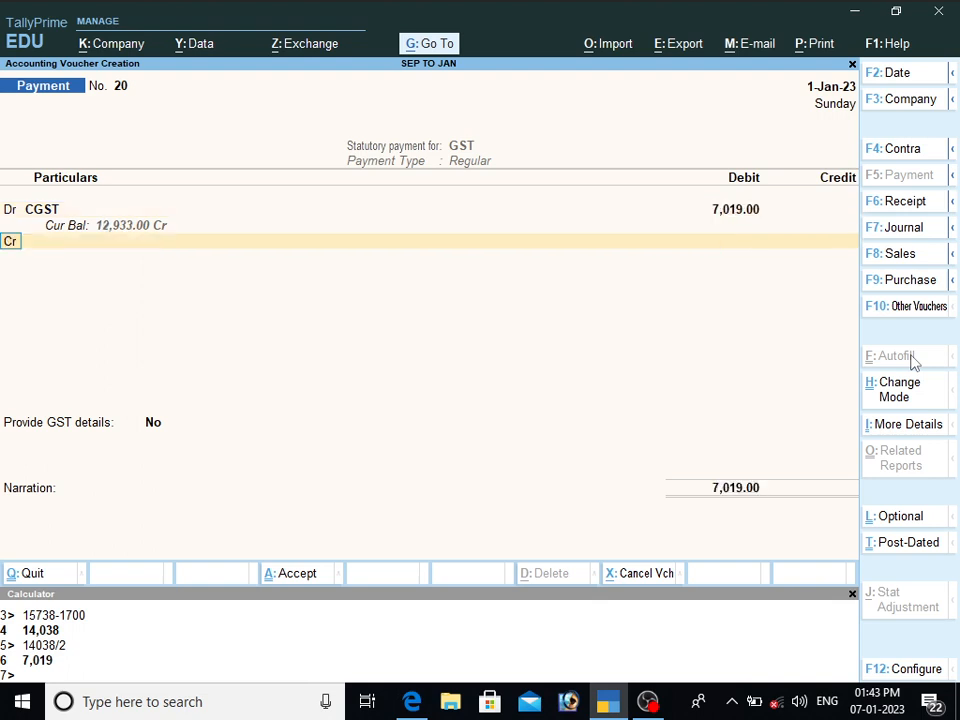
Add a second debit line for the SGST ledger with 7,019.00.
type("d")
key("Return")
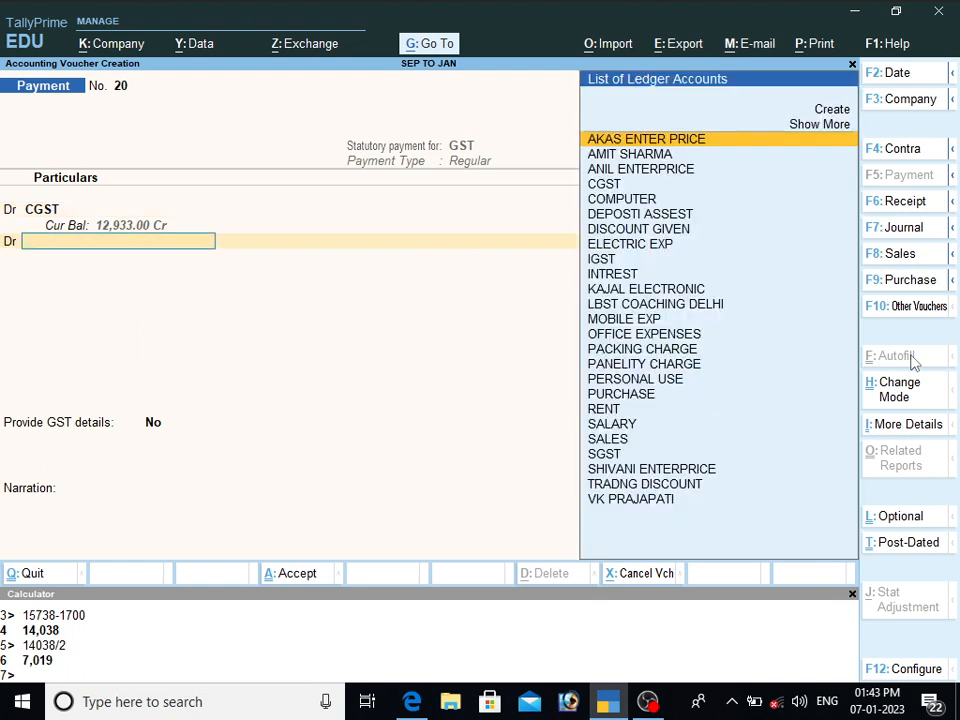
type("SG")
key("Return")
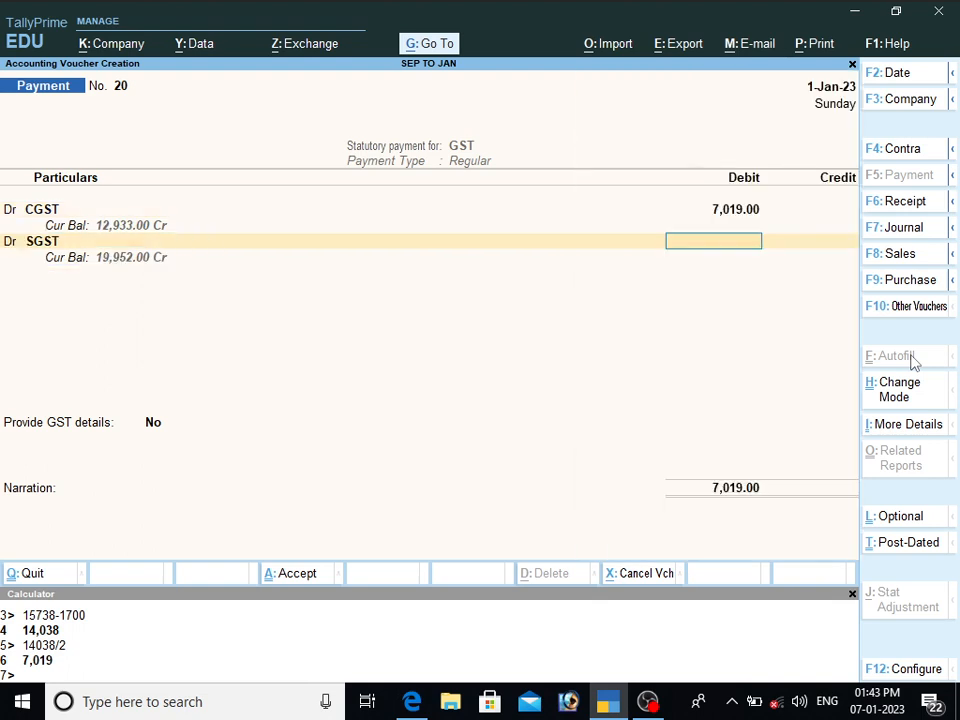
type("7,0")
type("19")
key("Return")
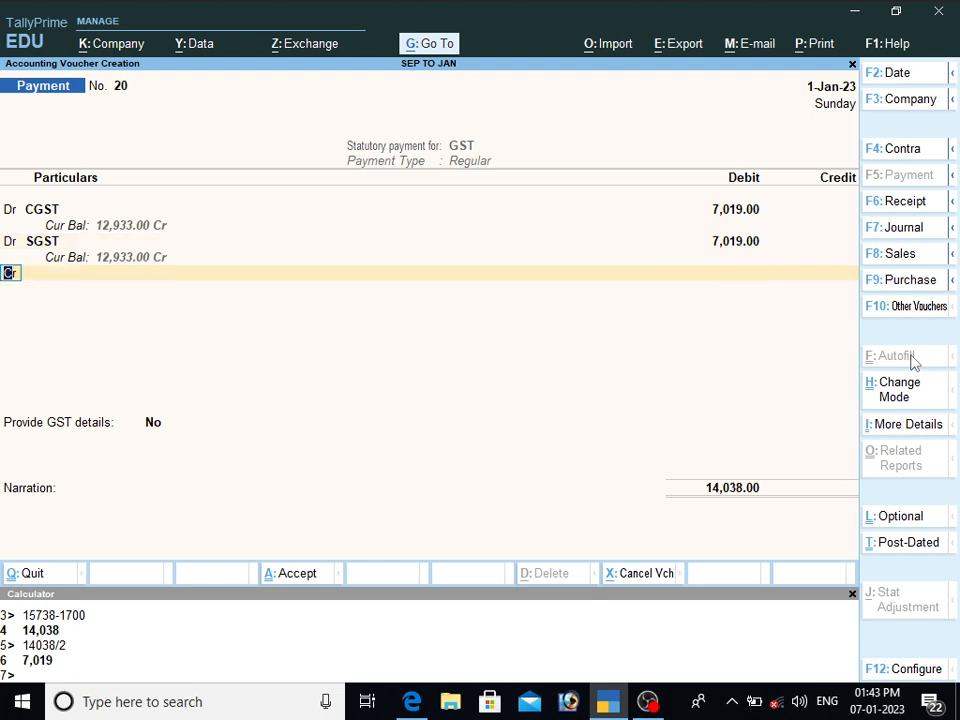
Debit the INTREST ledger as payment type Interest with 300.00, checking the amount in the exercise PDF in Edge.
type("d")
key("Return")
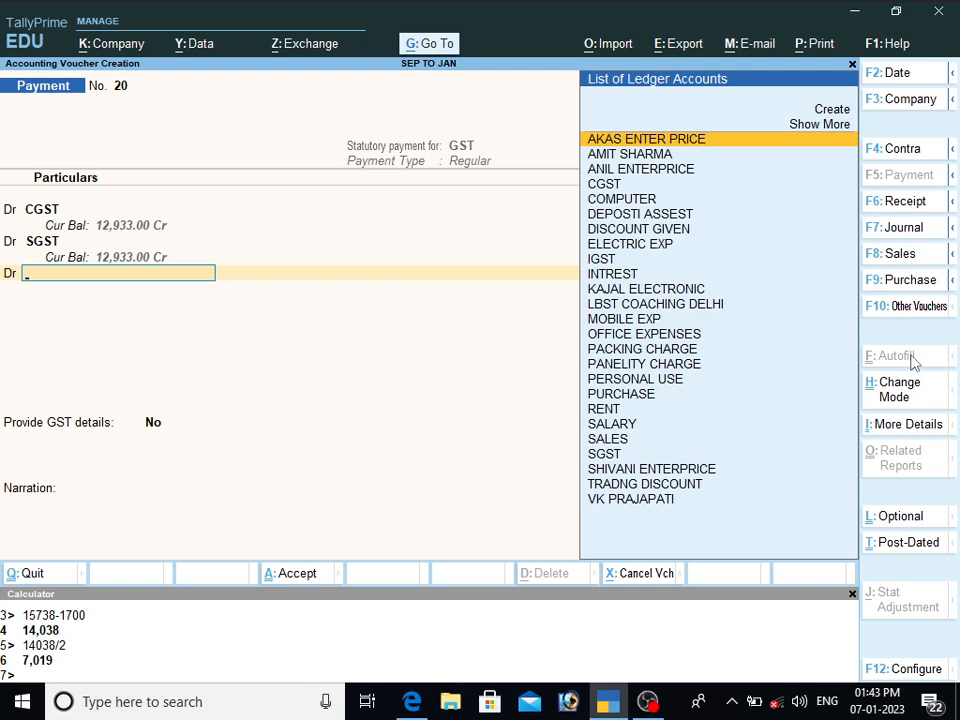
type("IN")
key("Return")
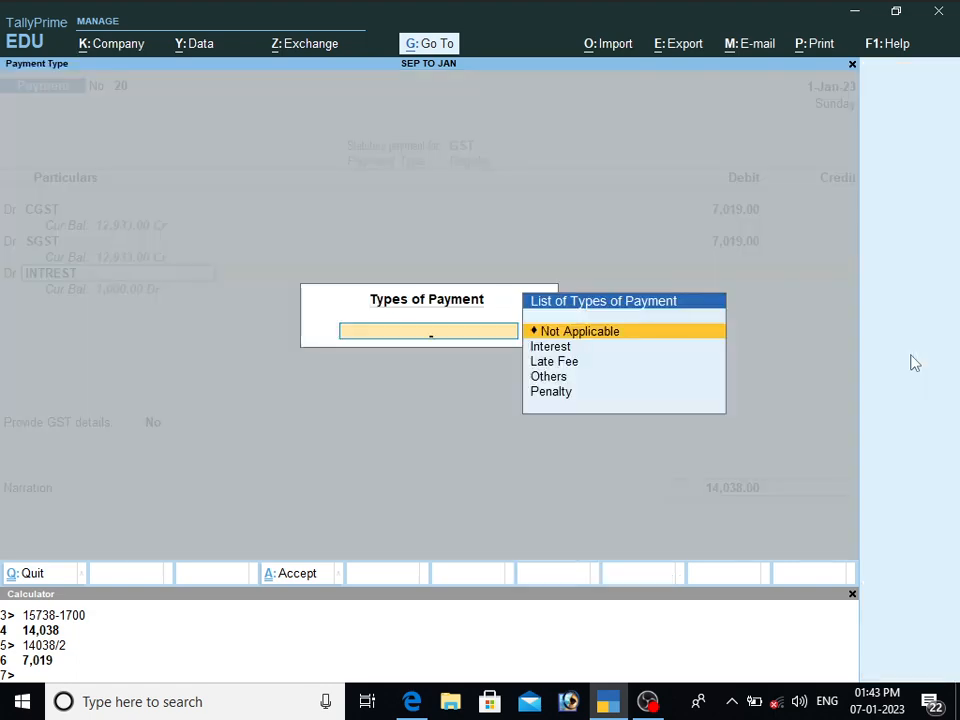
key("Down")
key("Return")
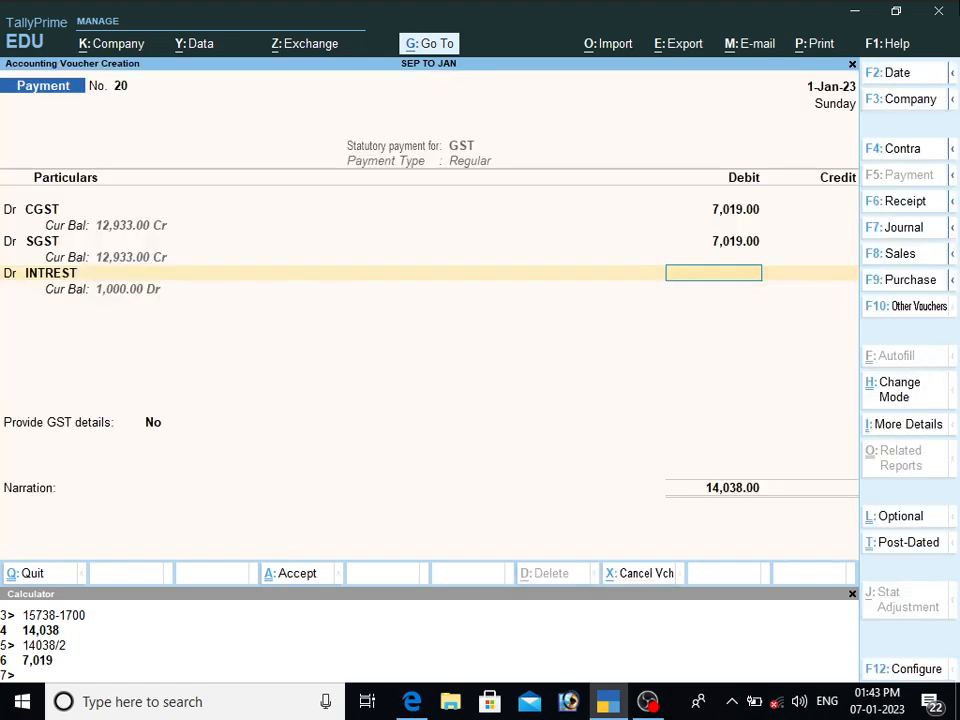
left_click(410, 702)
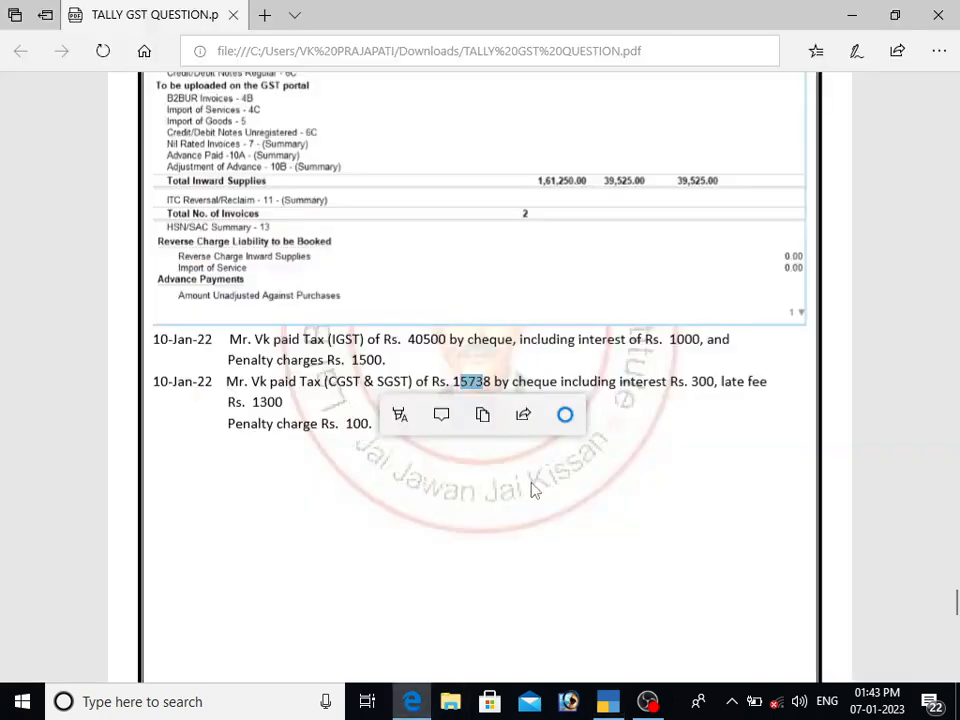
left_click(497, 459)
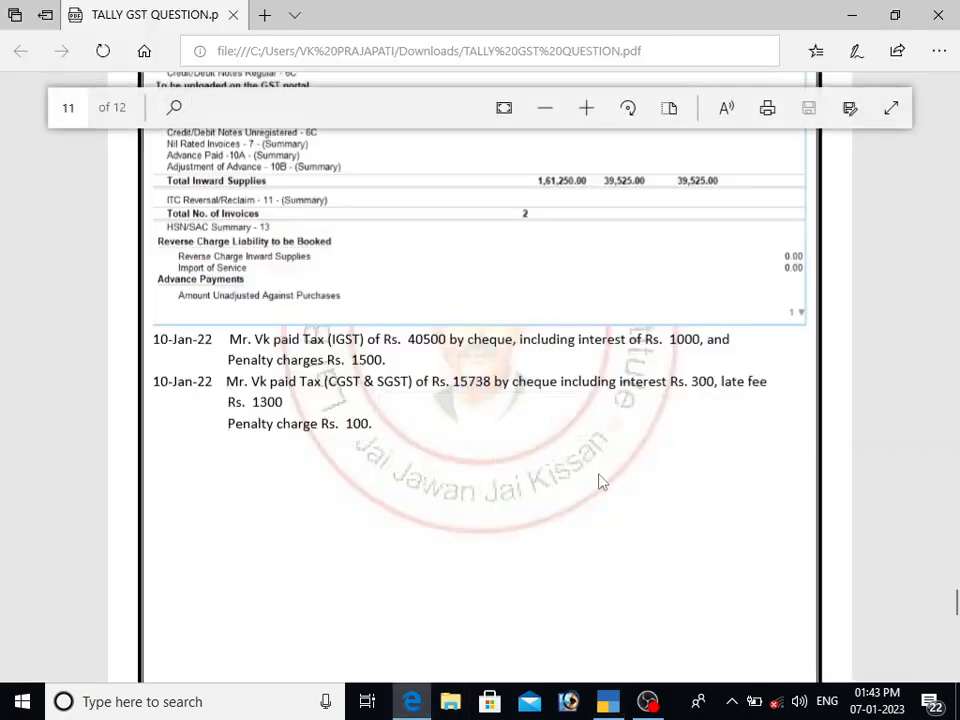
left_click(606, 704)
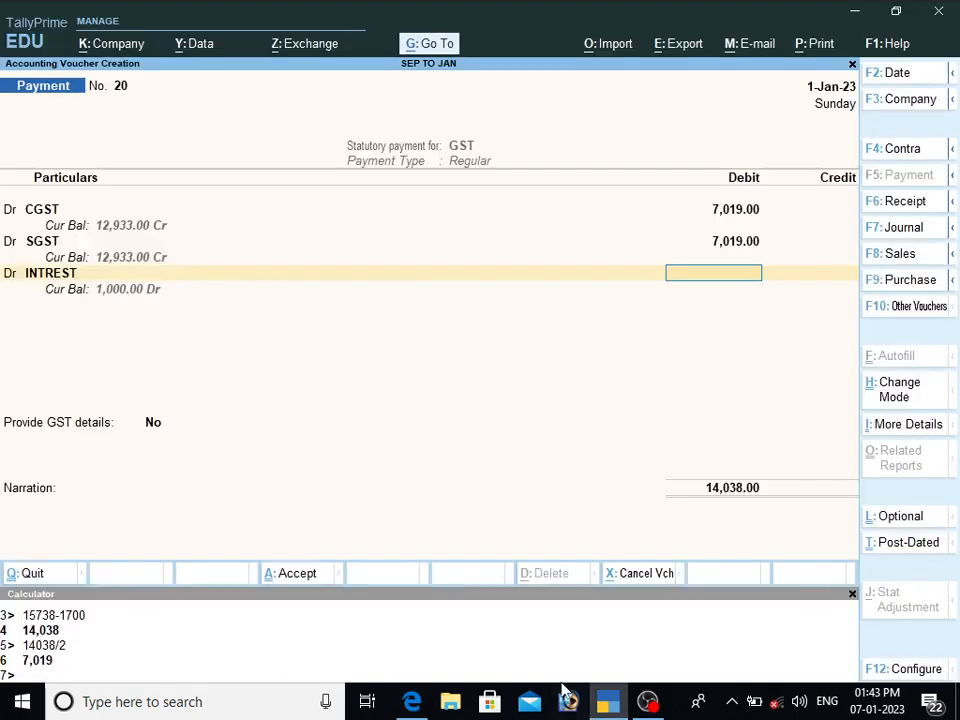
type("300")
key("Return")
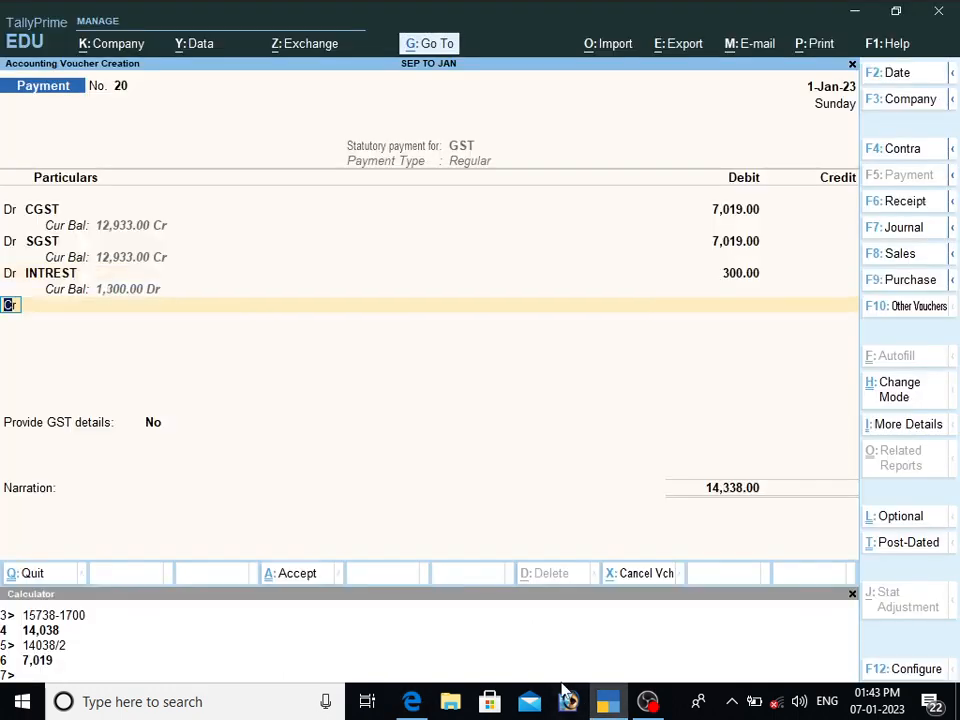
Start another debit line and create a LATE FEE ledger under Indirect Expenses, keeping the default GST settings.
key("d")
key("Return")
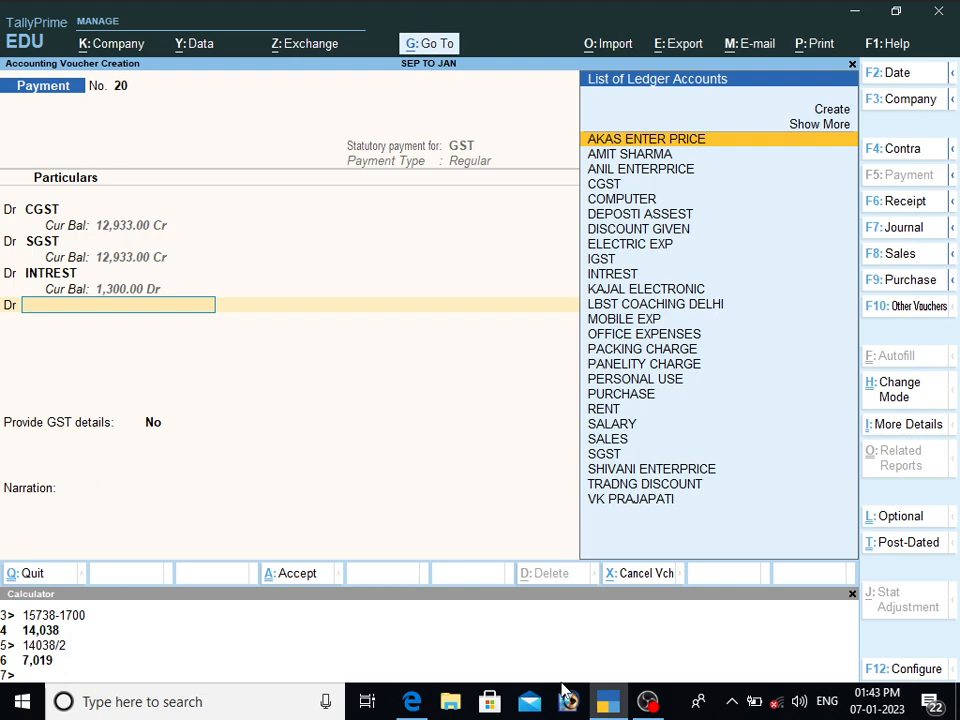
key("alt+c")
type("LATE FEE")
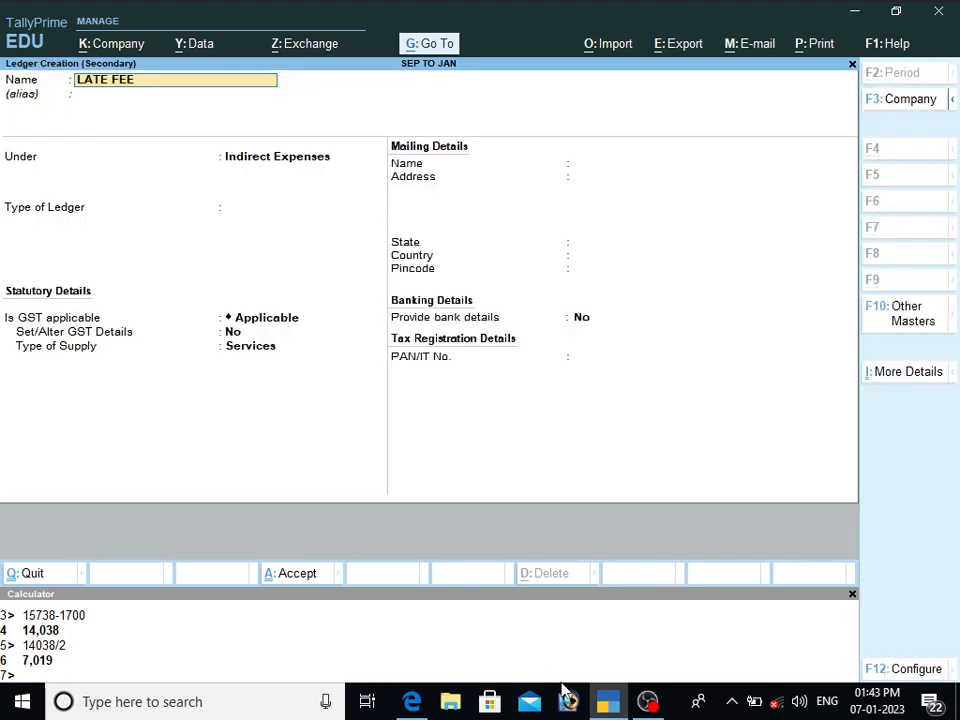
key("Return")
key("Return")
key("Return")
key("Return")
key("Return")
key("Return")
key("Return")
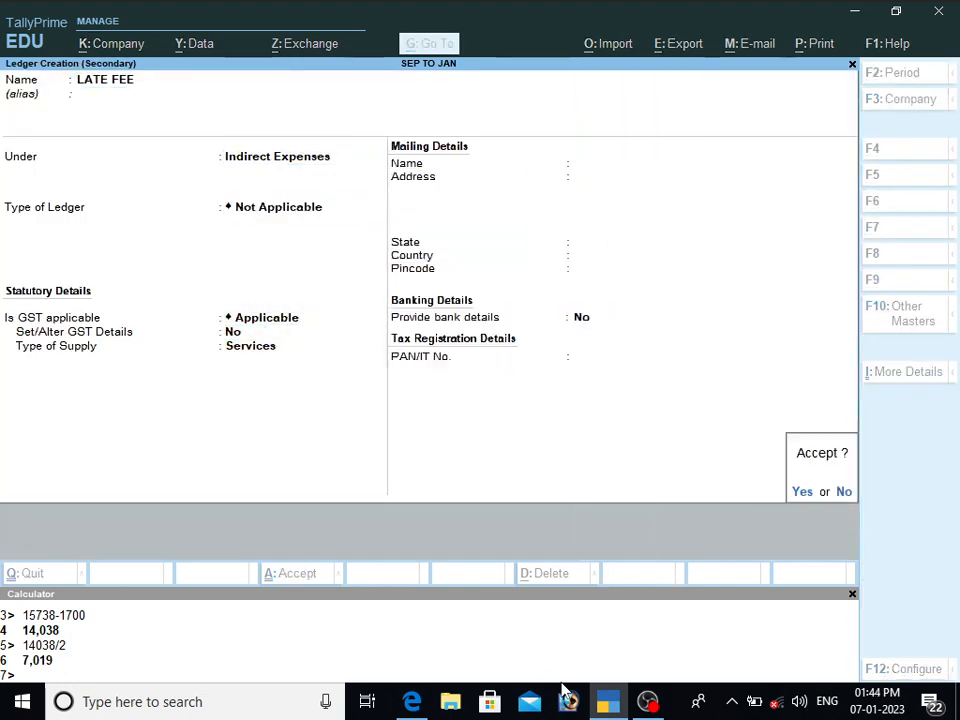
key("Return")
Set the LATE FEE line's payment type to Late Fee and debit it with 1,300.00.
key("Return")
key("Down")
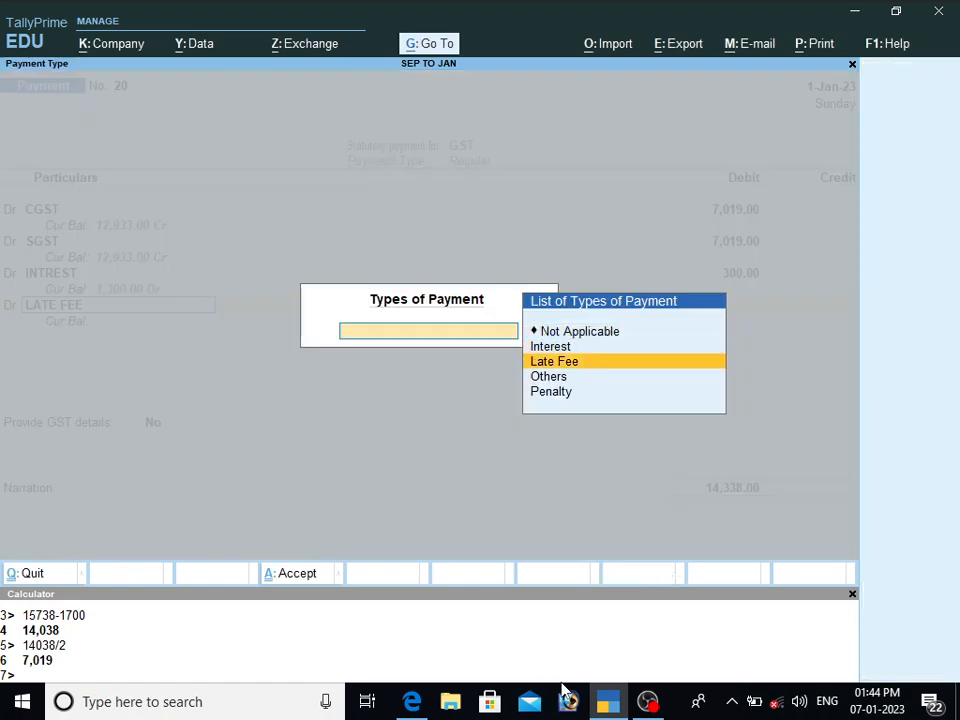
key("Return")
type("1300")
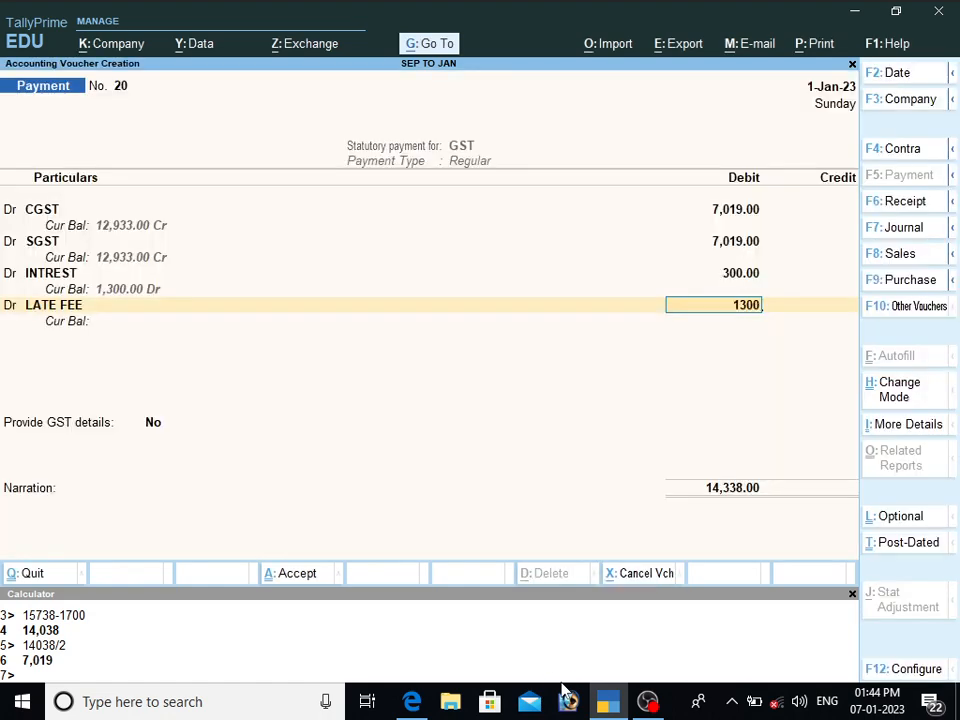
key("Return")
Add a debit line for the PANELITY CHARGE ledger, replacing the wrongly chosen PERSONAL USE ledger.
type("d")
key("Return")
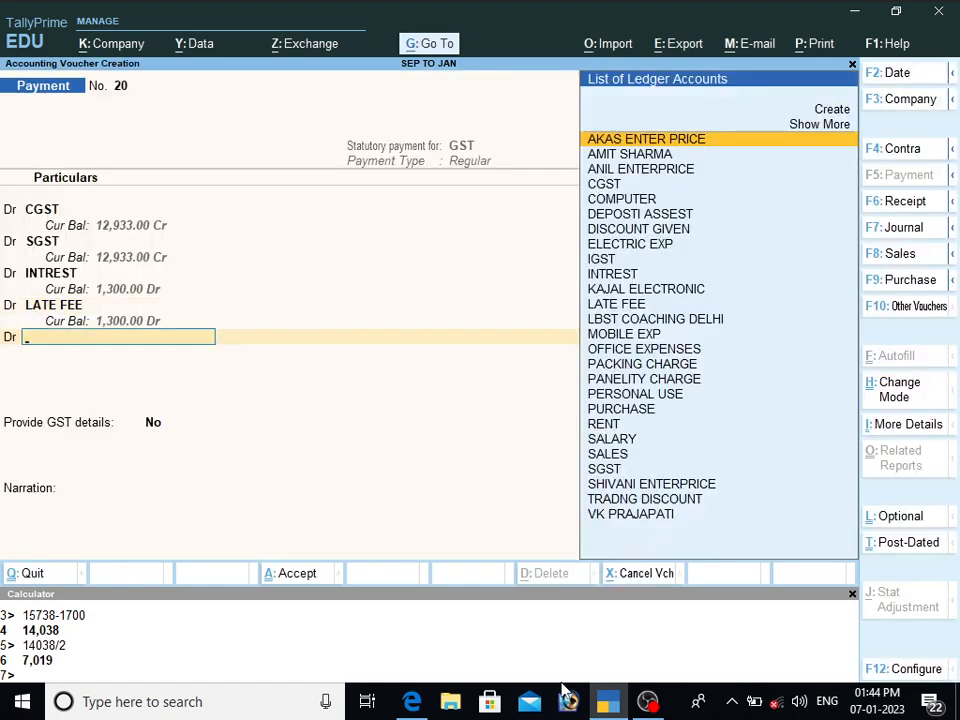
type("PE")
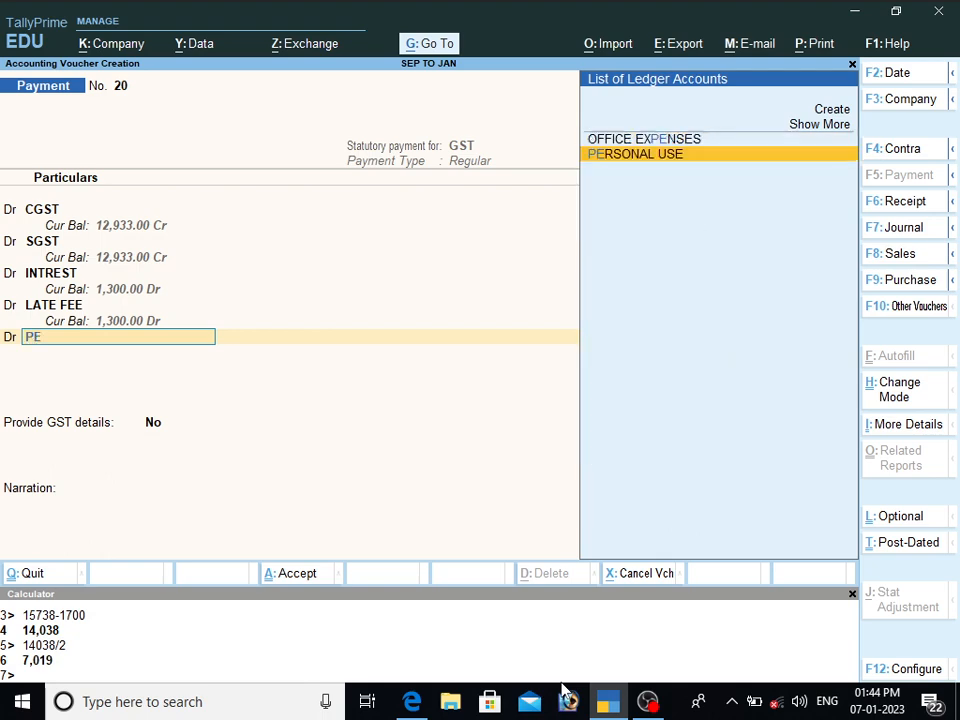
key("Return")
key("BackSpace")
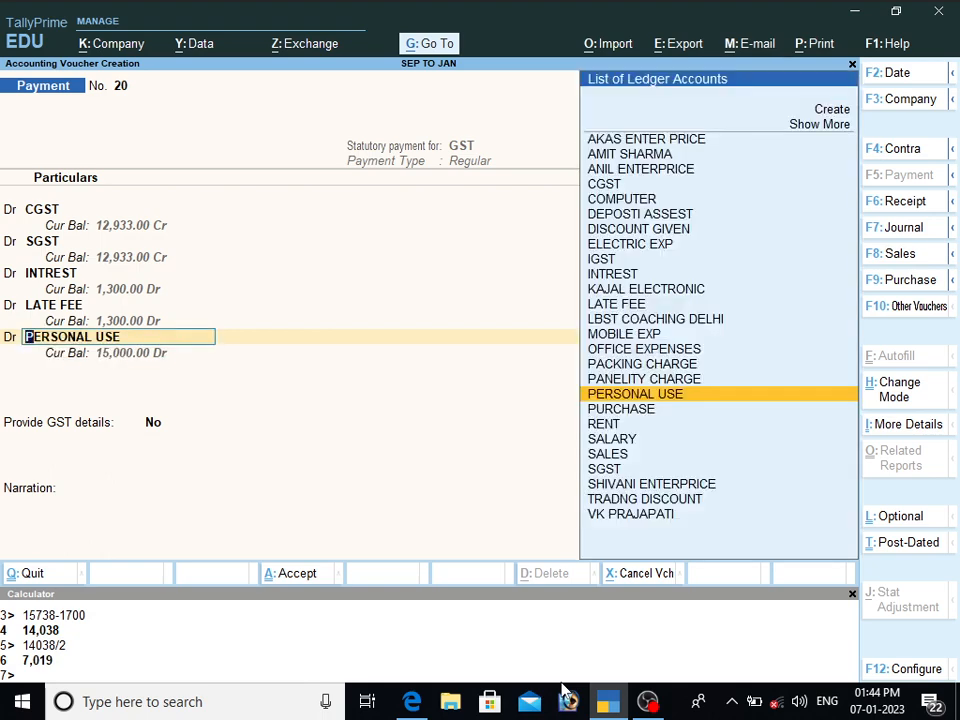
key("Up")
key("Return")
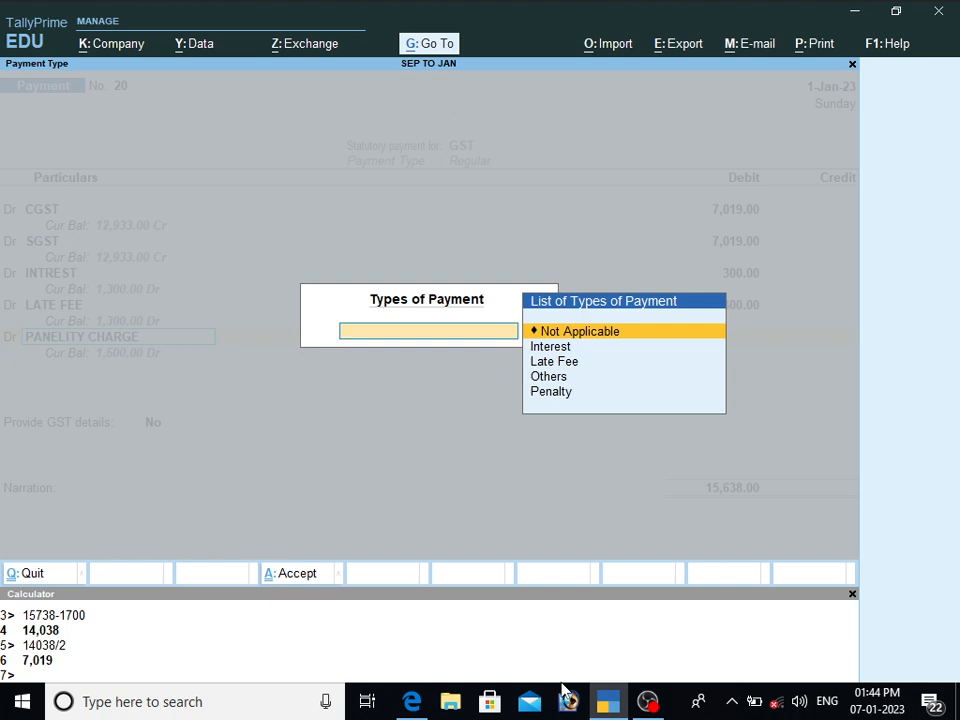
Set the PANELITY CHARGE line's payment type to Penalty and debit it with 100.00.
key("Down")
key("Down")
key("Down")
key("Down")
key("Return")
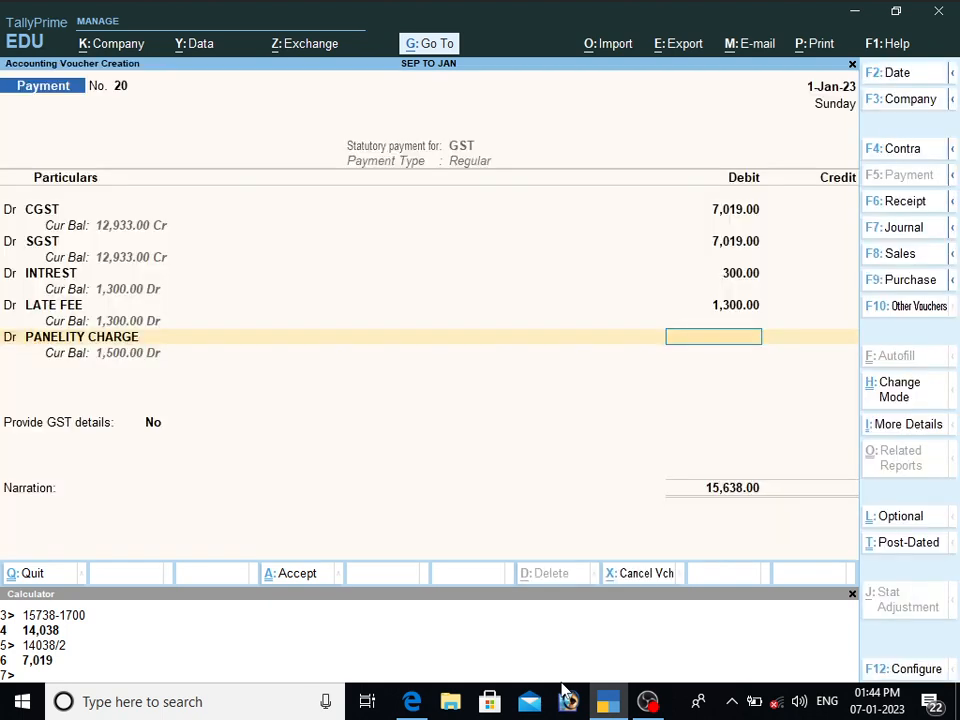
type("100")
key("Return")
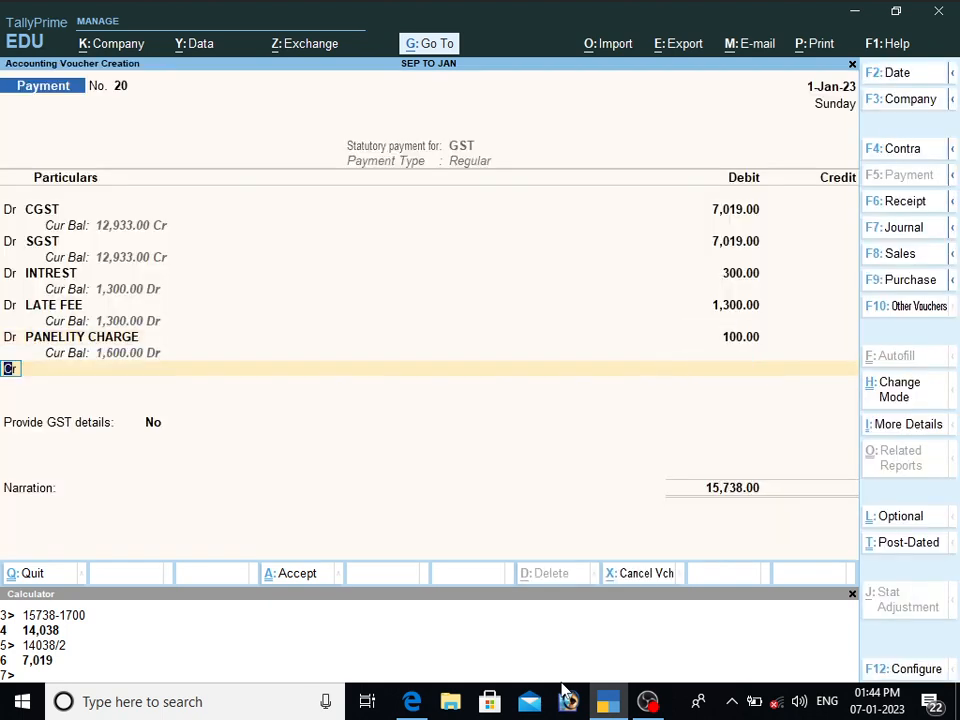
Check the payment entry in the exercise PDF in Edge, return to TallyPrime and credit the ICICI BANK ledger with 15,738.00.
left_click(411, 701)
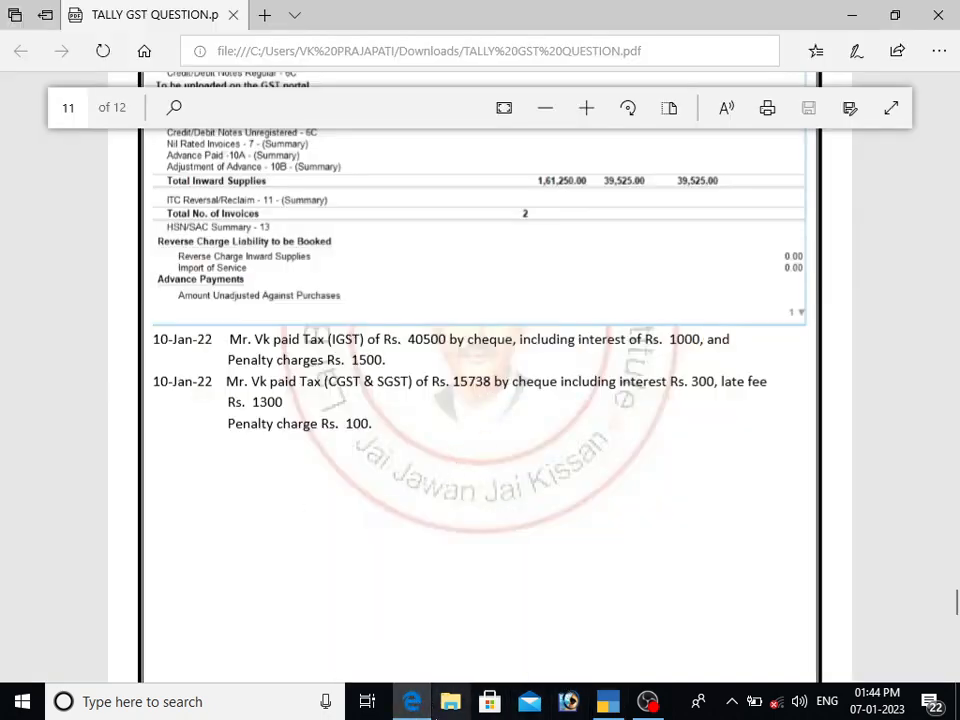
left_click(610, 704)
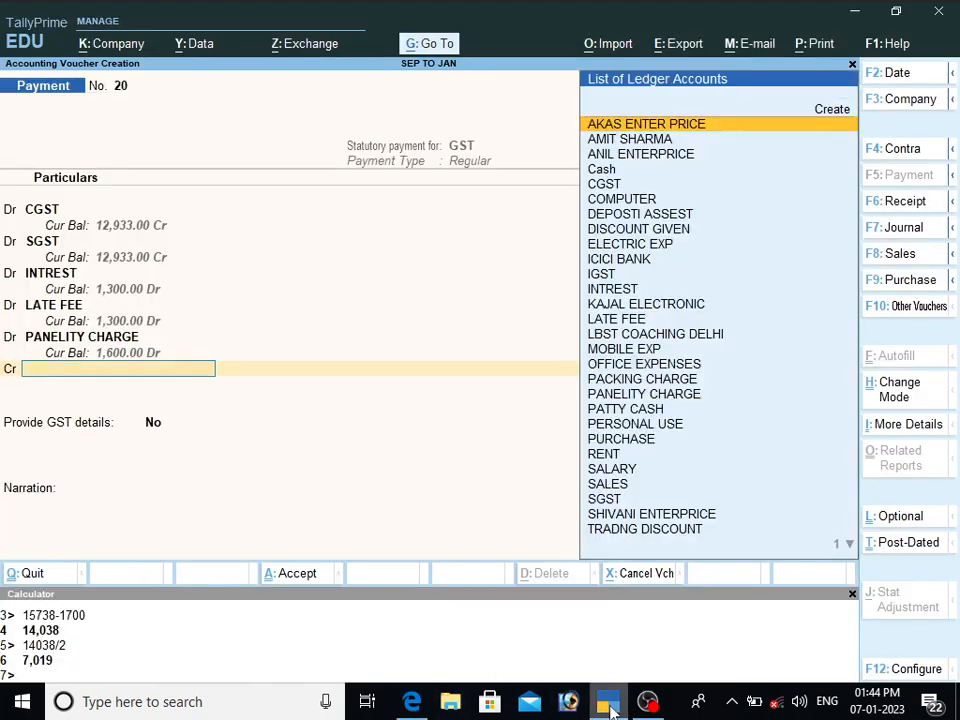
type("IC")
key("Return")
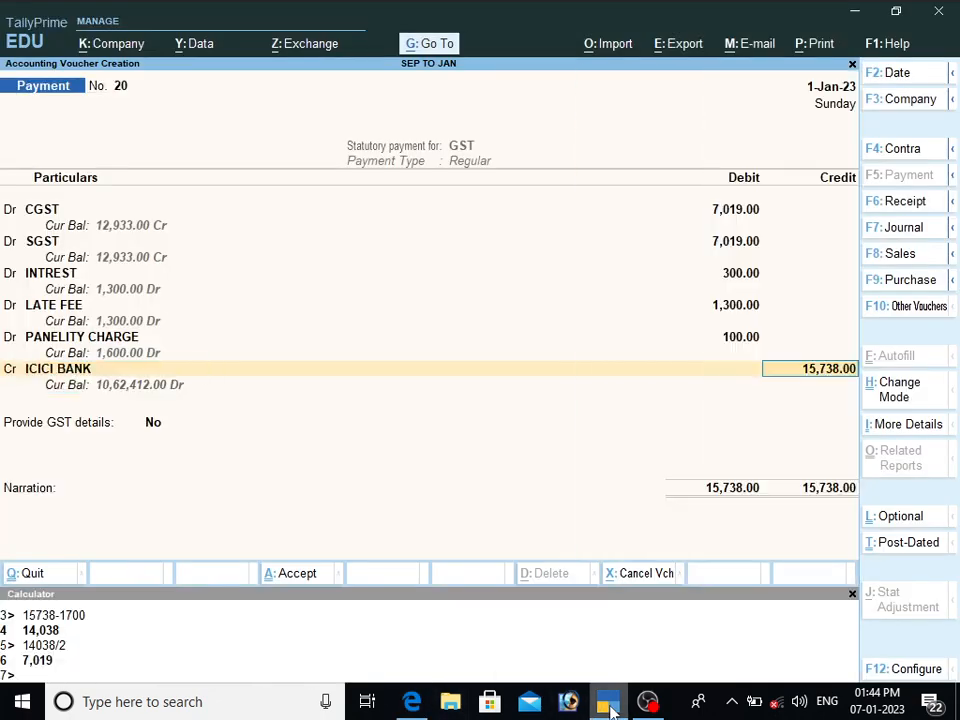
key("Return")
Accept the default bank allocation, keep GST details at No, leave the narration empty and save the payment voucher.
key("Return")
key("Return")
key("Return")
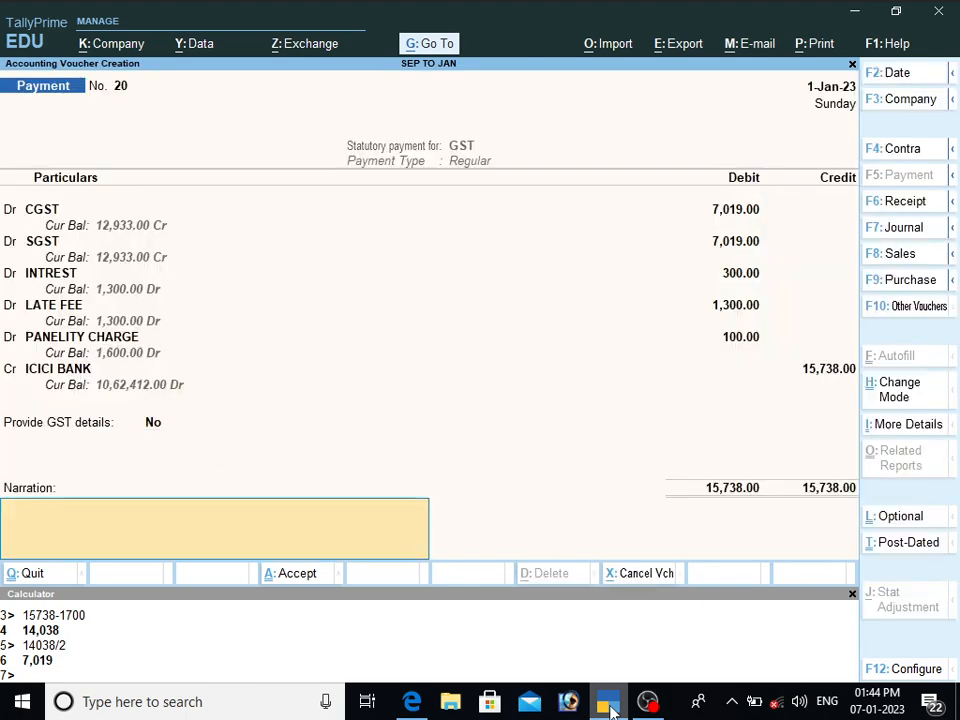
key("Return")
key("Return")
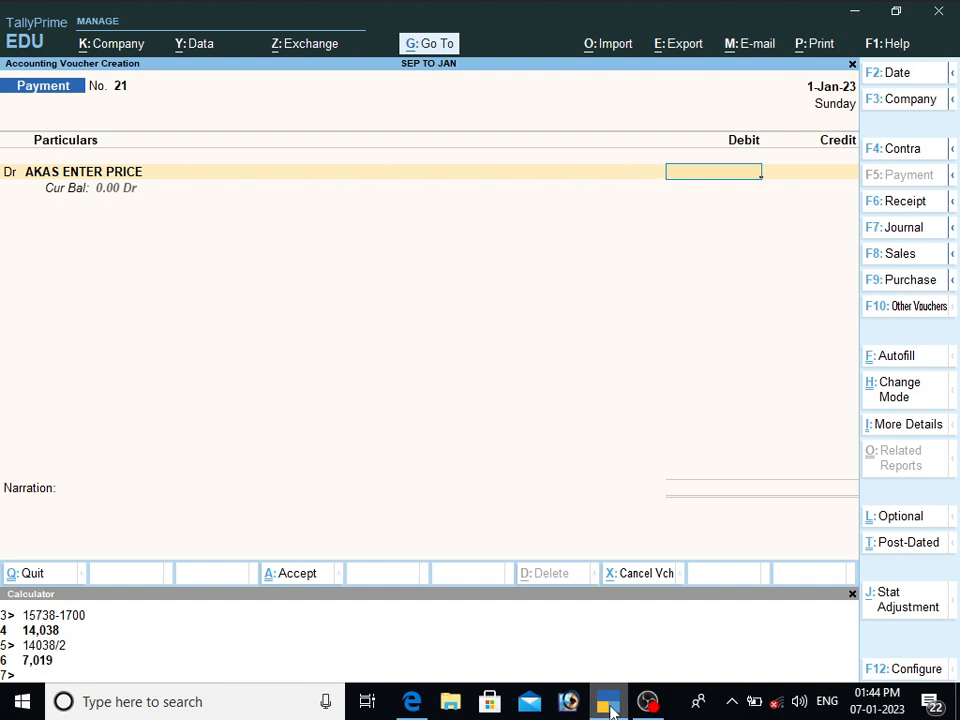
Switch to the exercise PDF in Edge, examine the closing balance sheet on page 12, and return to TallyPrime.
left_click(411, 701)
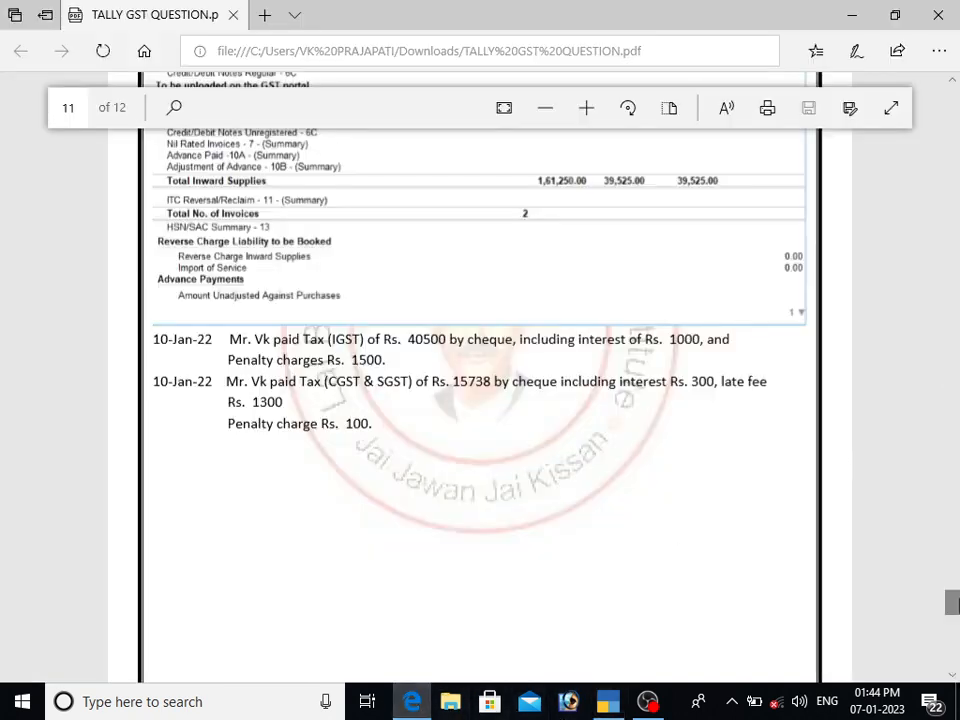
left_click_drag(957, 610, 955, 658)
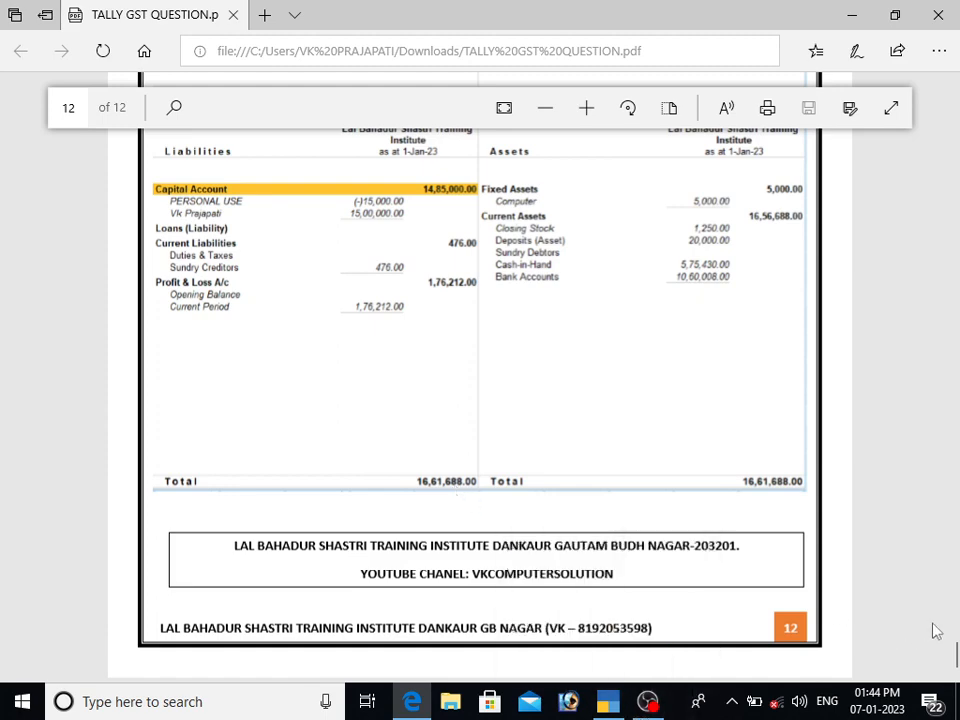
scroll(388, 371, "up", 1)
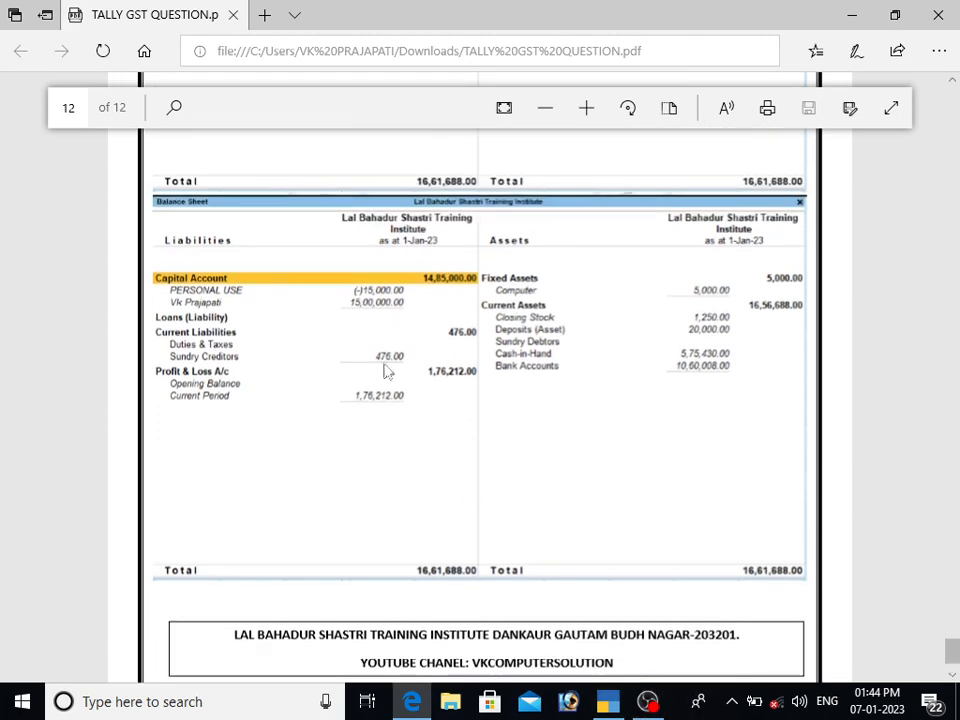
key("alt+Tab")
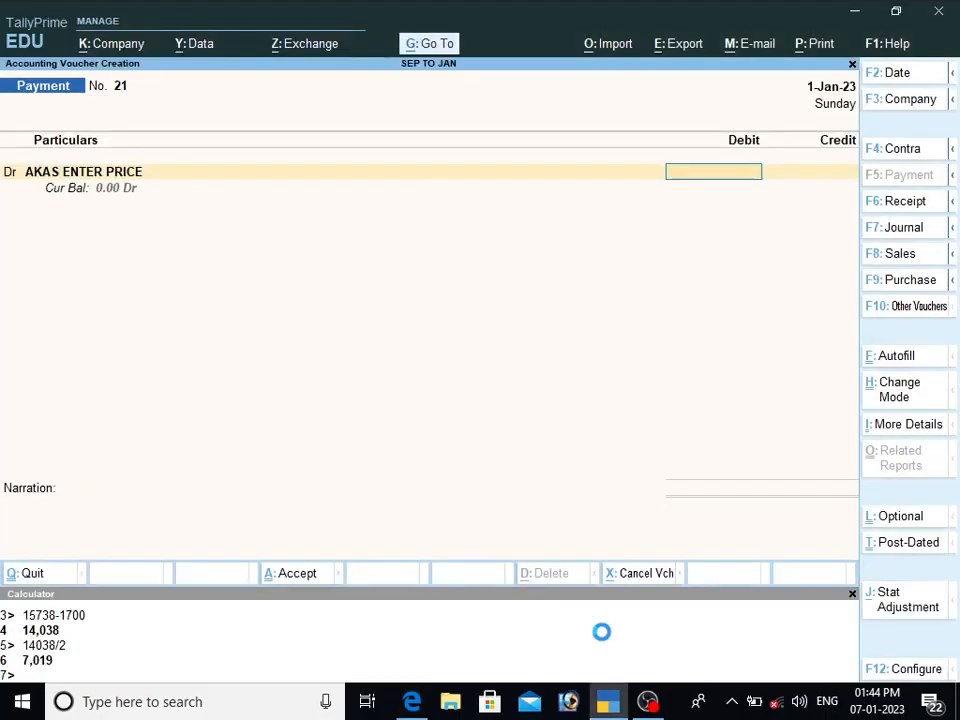
Leave the voucher, open the Balance Sheet and compare it with the closing balance sheet in the exercise PDF in Edge.
key("Escape")
key("y")
key("b")
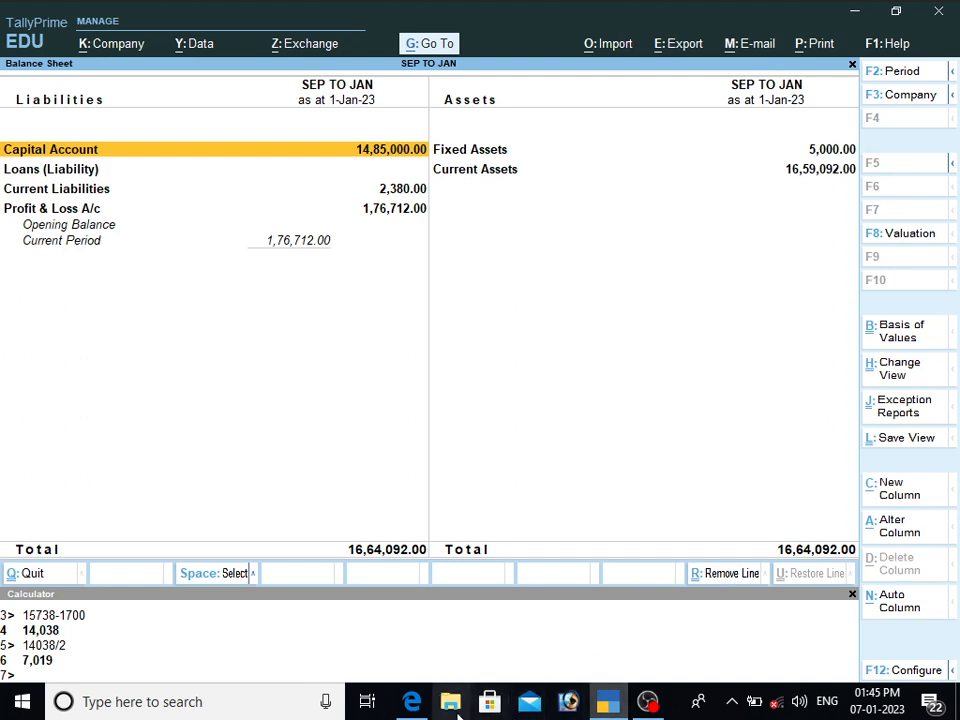
left_click(411, 701)
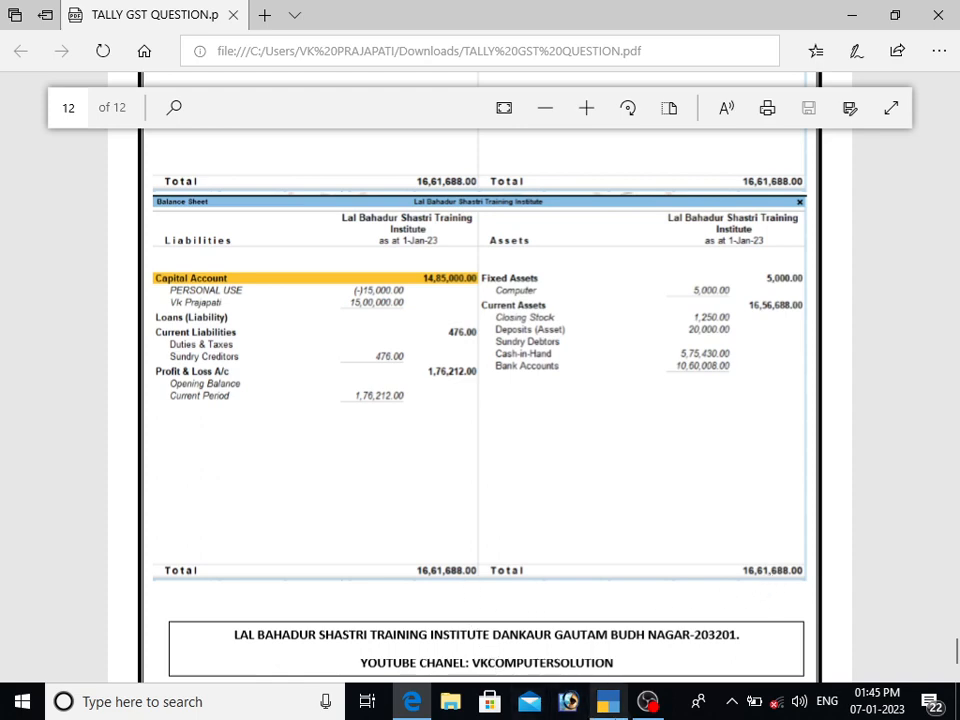
left_click(608, 701)
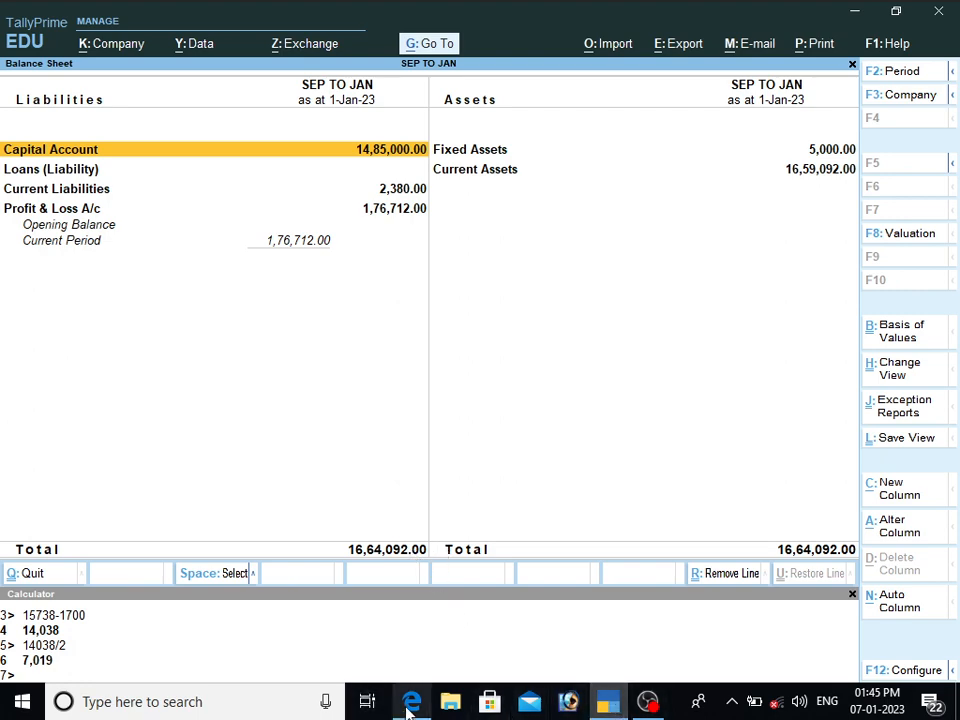
left_click(600, 707)
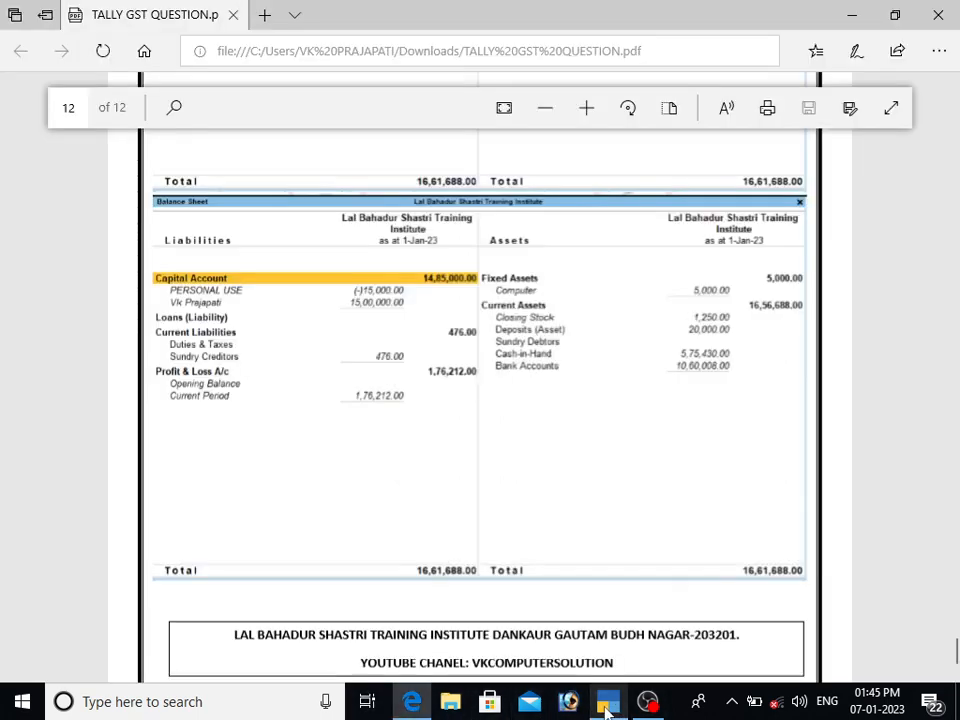
left_click(607, 706)
key("Escape")
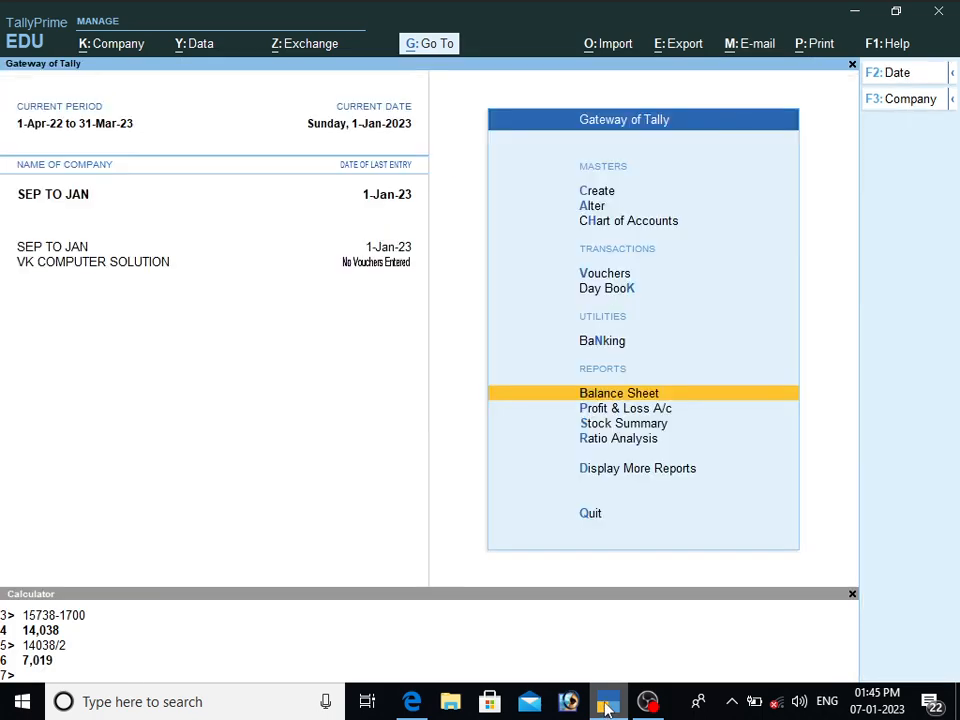
Start a new payment voucher in TallyPrime and autofill it as a regular GST Stat Payment for the period from 1-9-22.
key("Up")
key("Up")
key("Up")
key("Return")
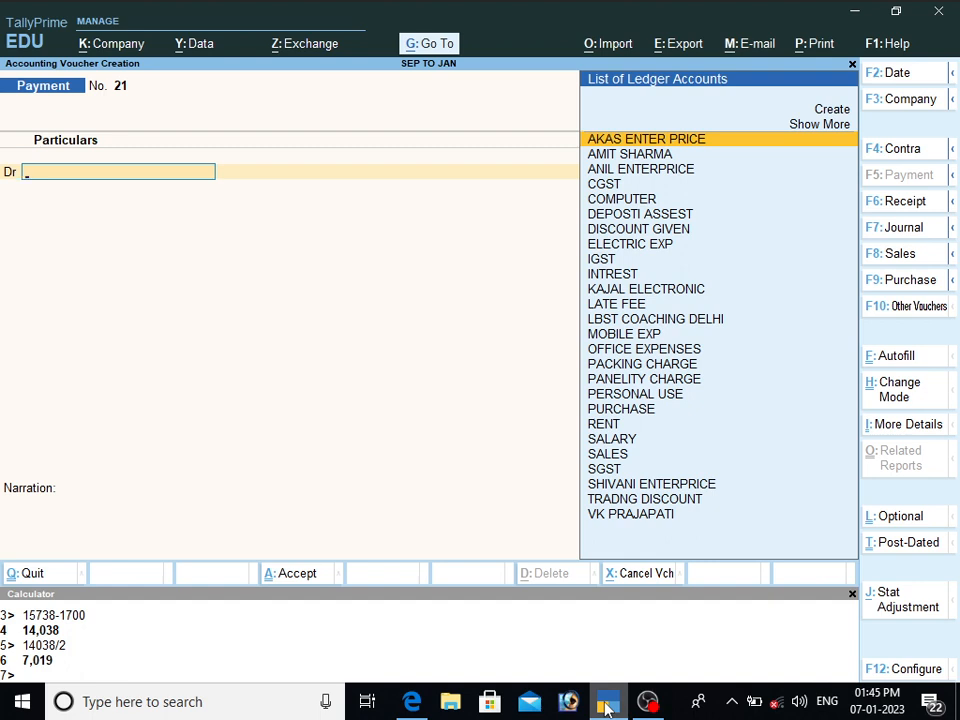
left_click(911, 365)
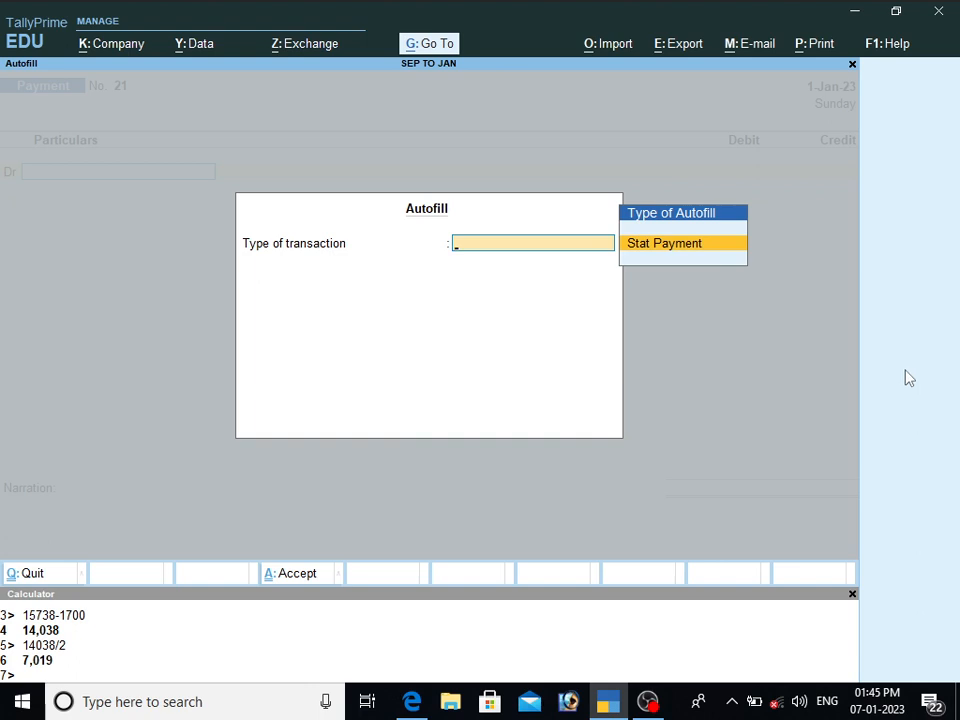
key("Return")
key("Return")
key("Return")
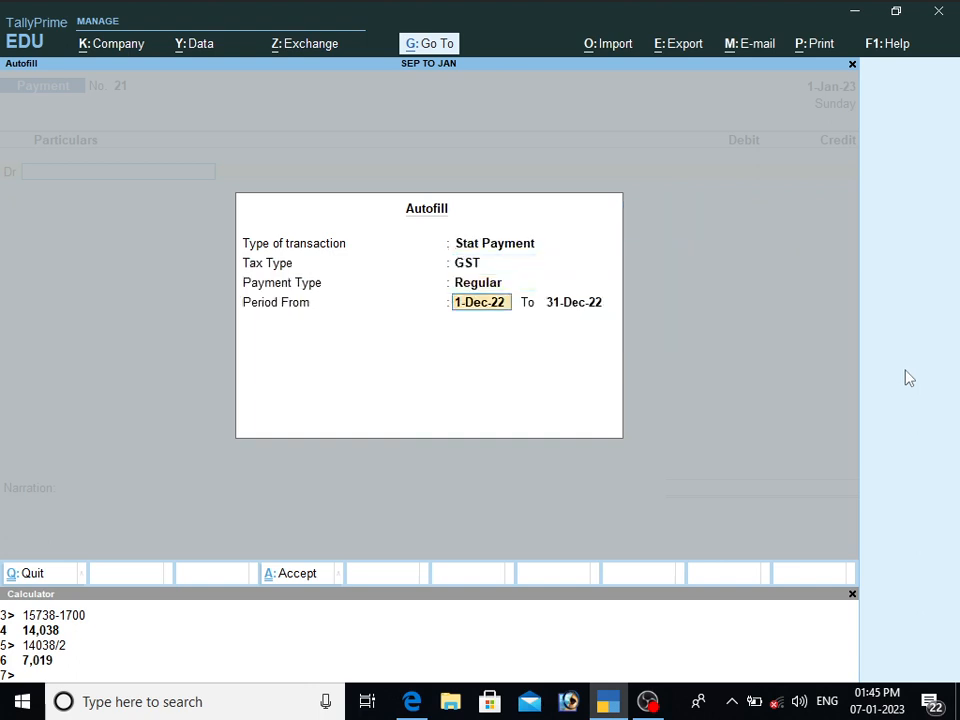
type("1-9-22")
key("Return")
key("Return")
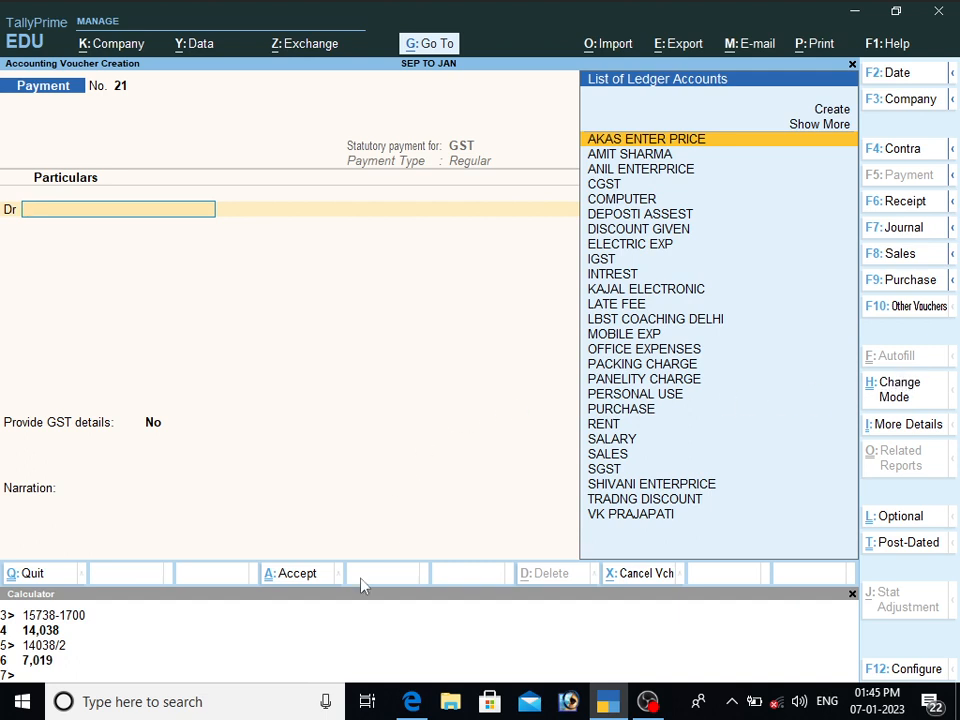
Calculate 2404-500 and then 1904/2 in the built-in calculator.
key("ctrl")
key("ctrl+n")
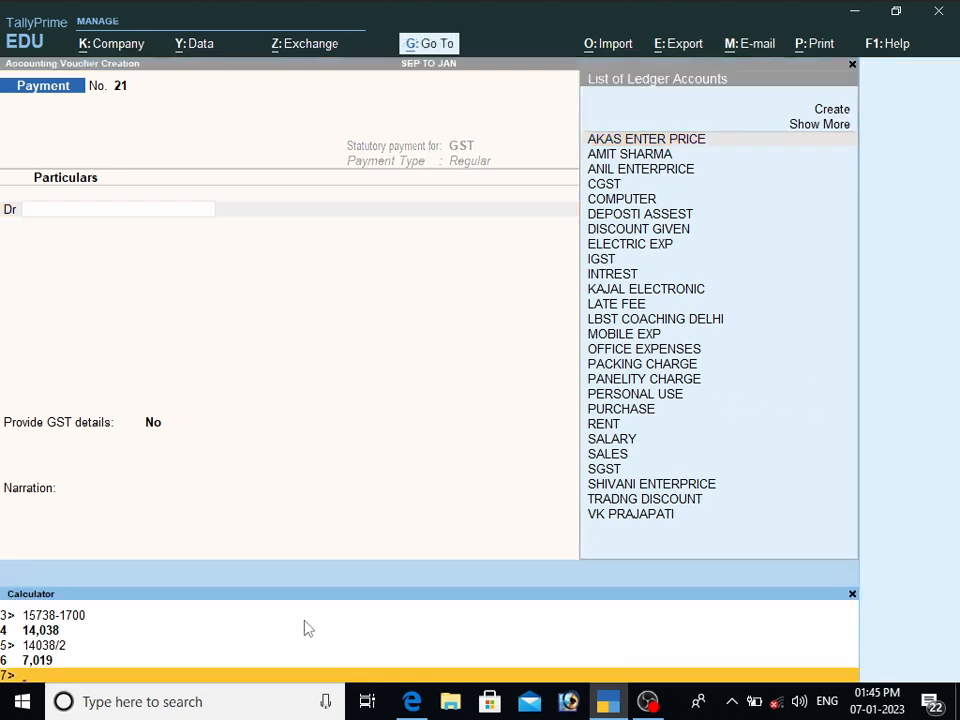
type("24")
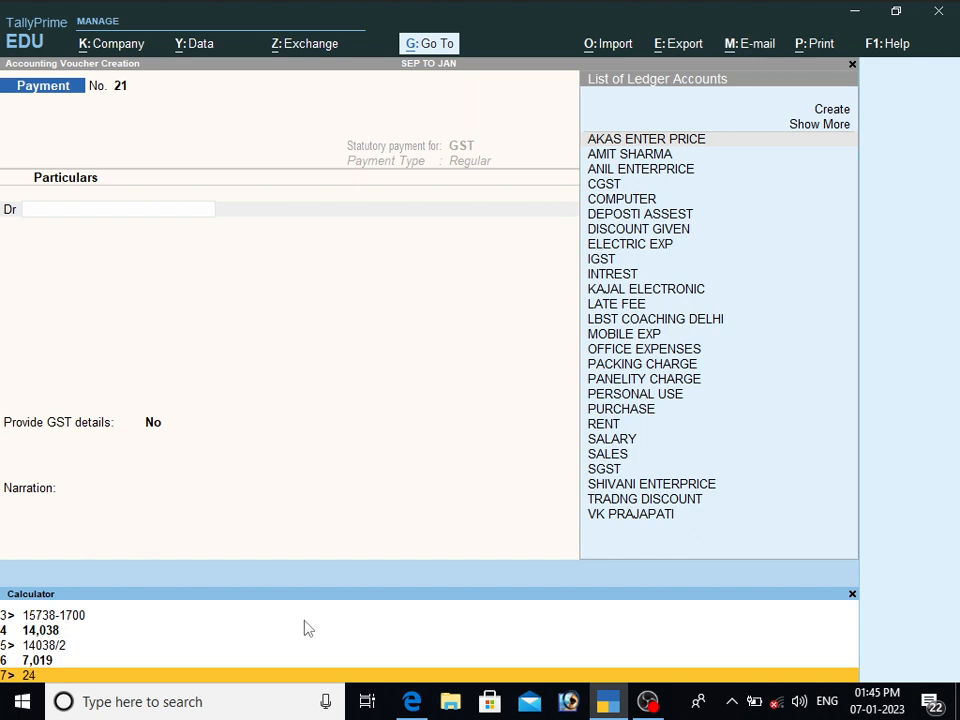
type("04-500")
key("Return")
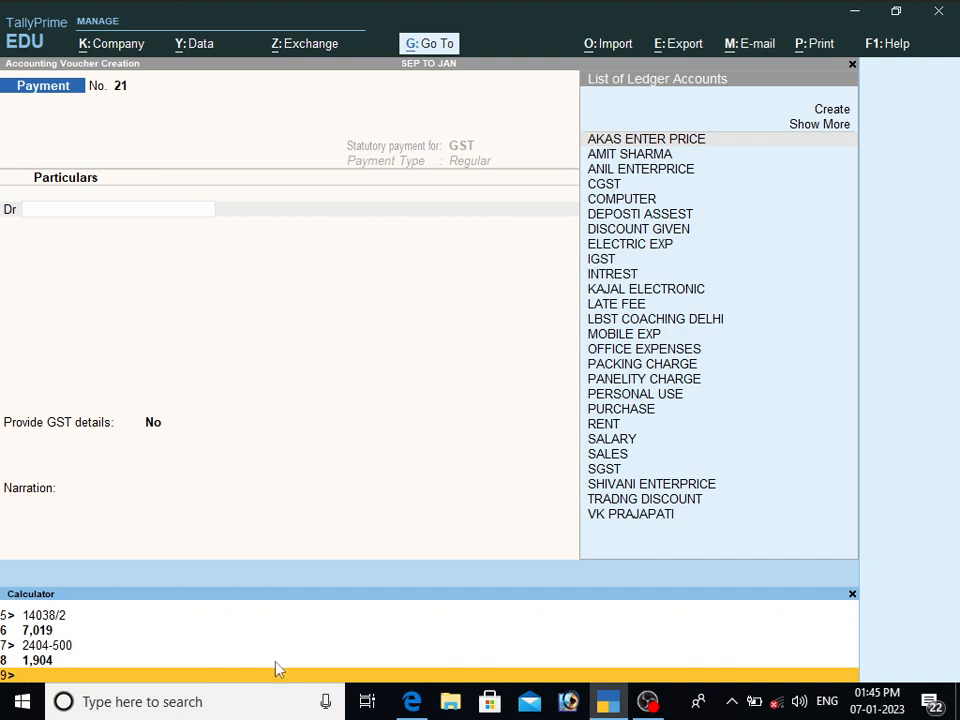
type("1904/2")
key("Return")
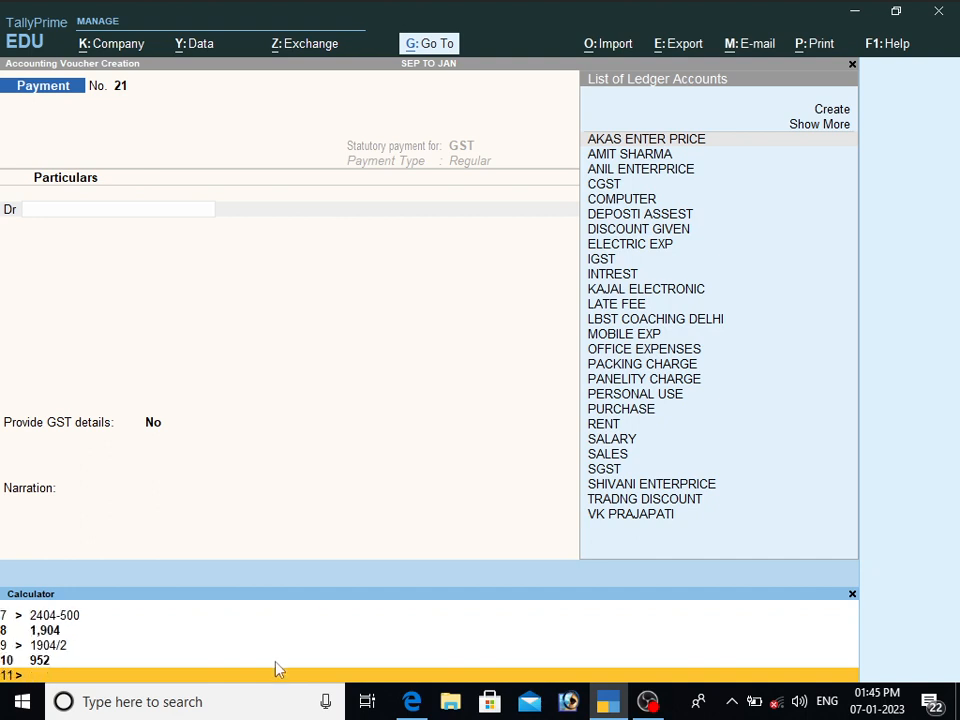
Debit the CGST ledger with 952.00 in the GST payment voucher.
left_click(78, 214)
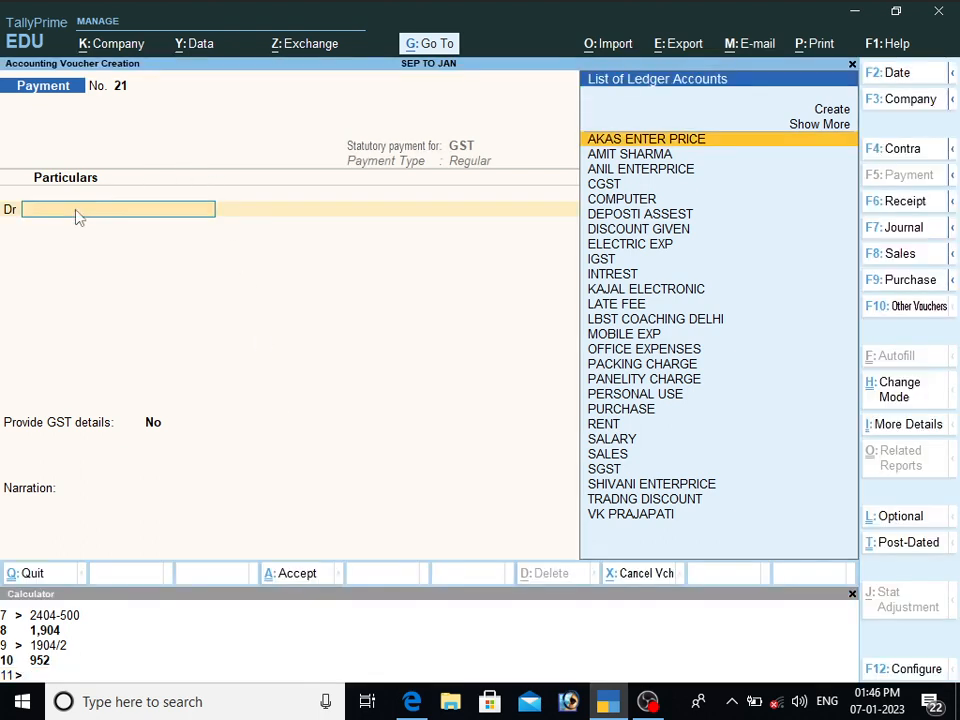
type("CG")
key("Return")
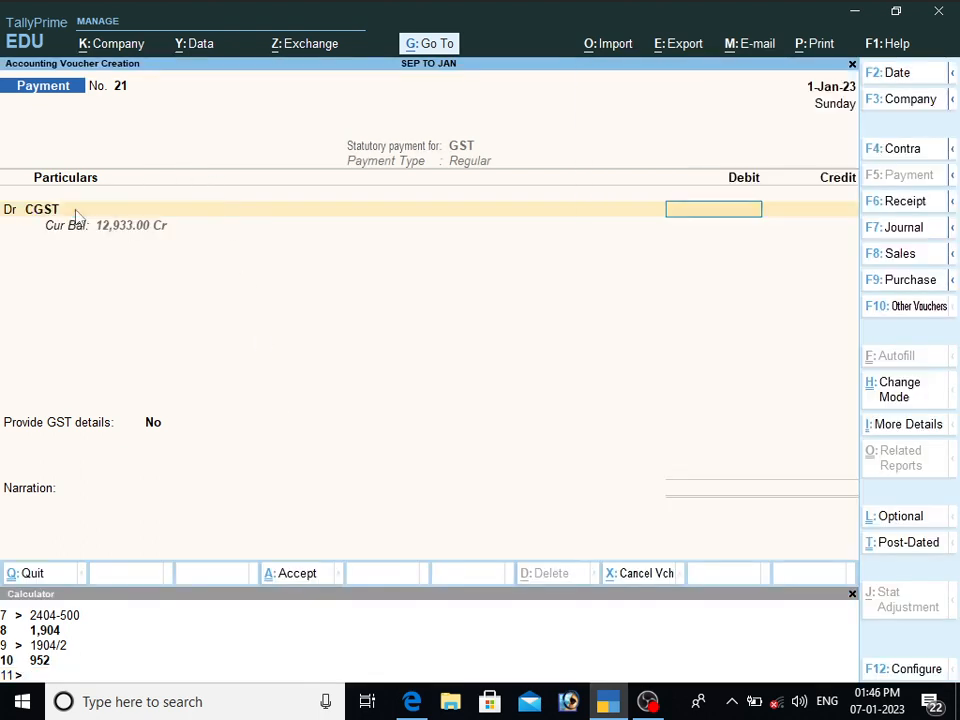
type("952")
key("Return")
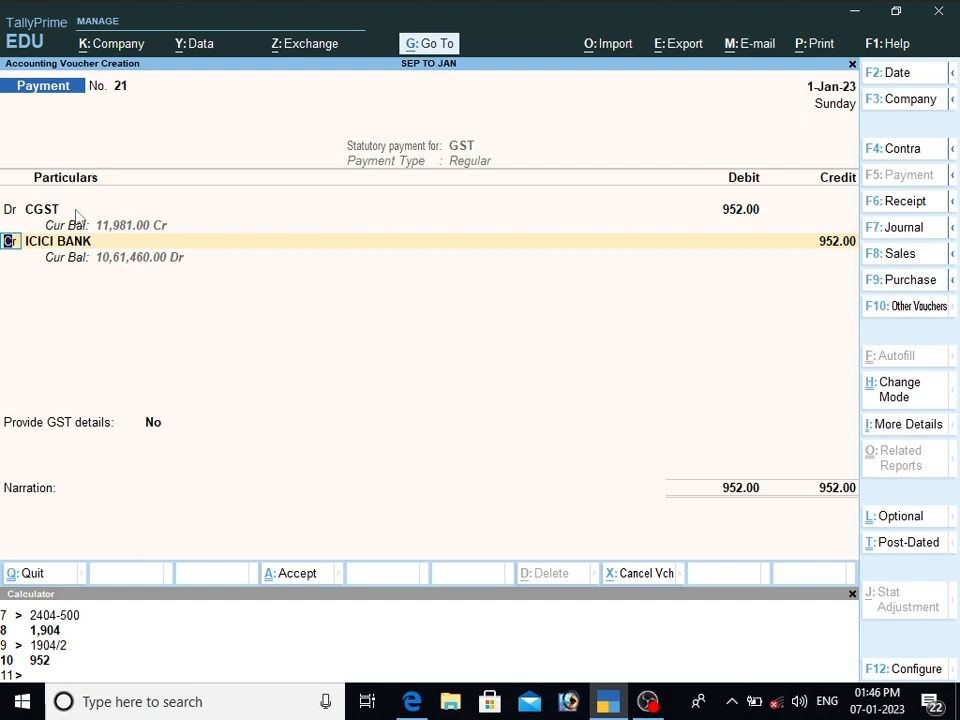
Add a second debit line for the SGST ledger with 952.00.
key("d")
key("Return")
type("SG")
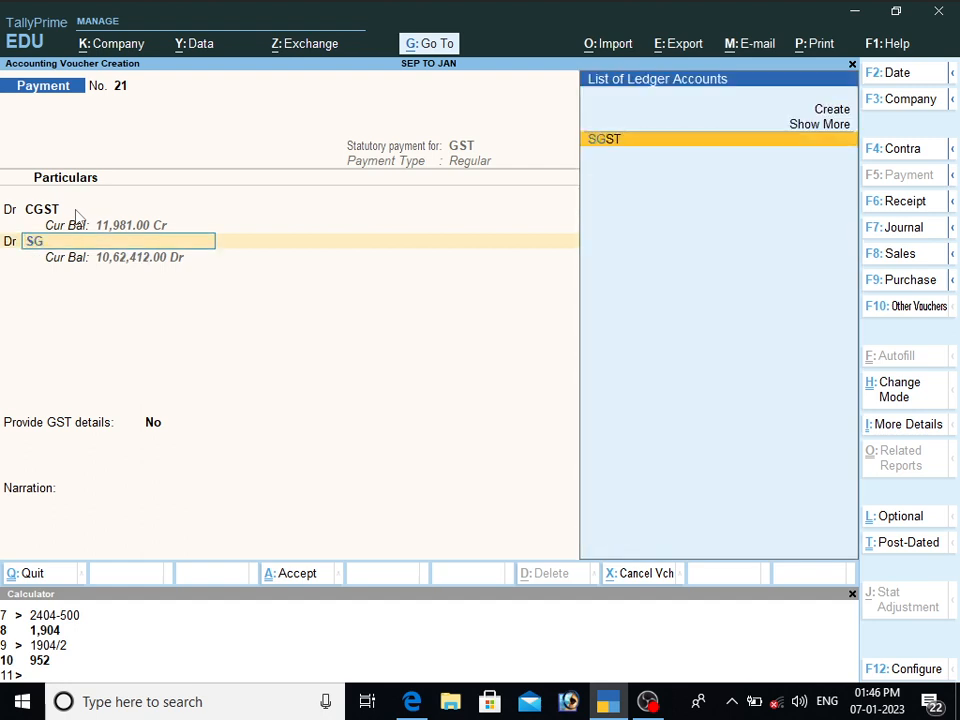
key("Return")
type("952")
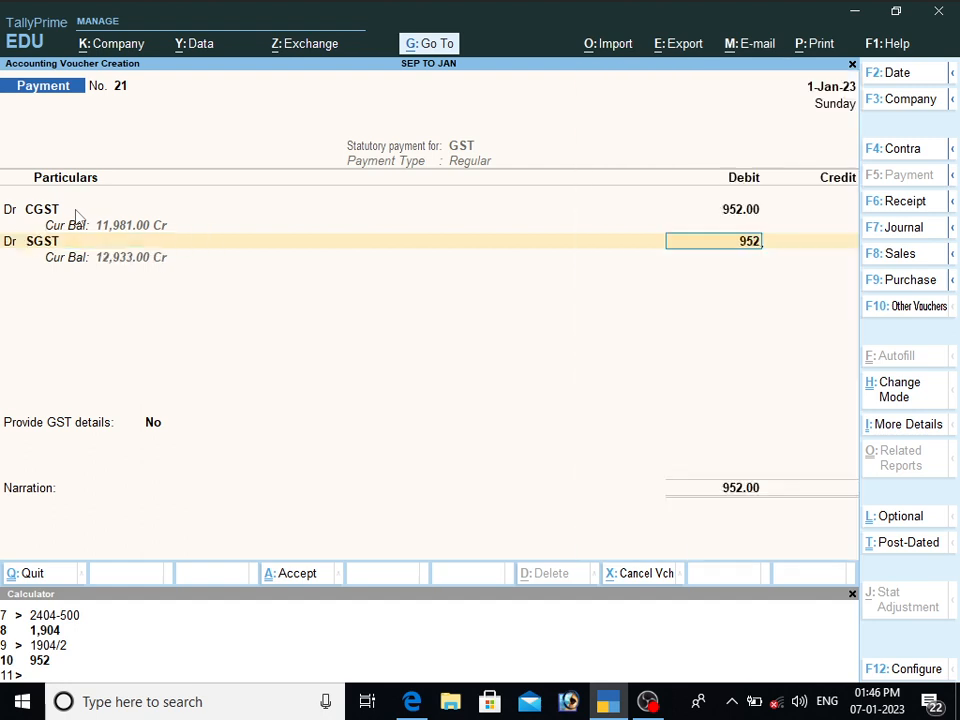
key("Return")
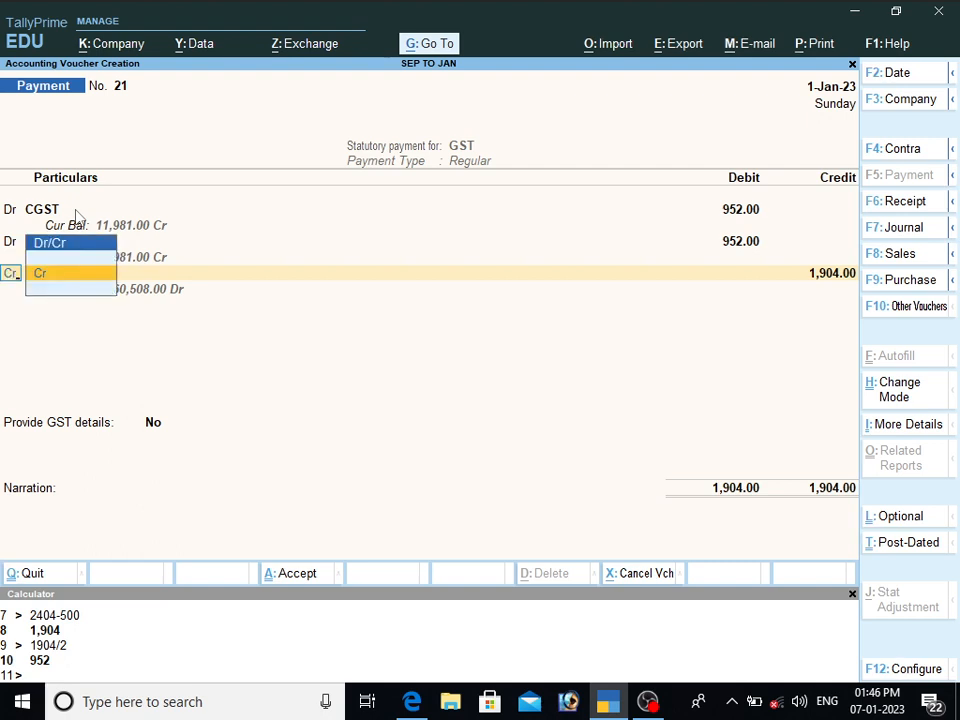
Add a debit line for the INTREST ledger with payment type Interest and an amount of 200.00.
key("BackSpace")
key("BackSpace")
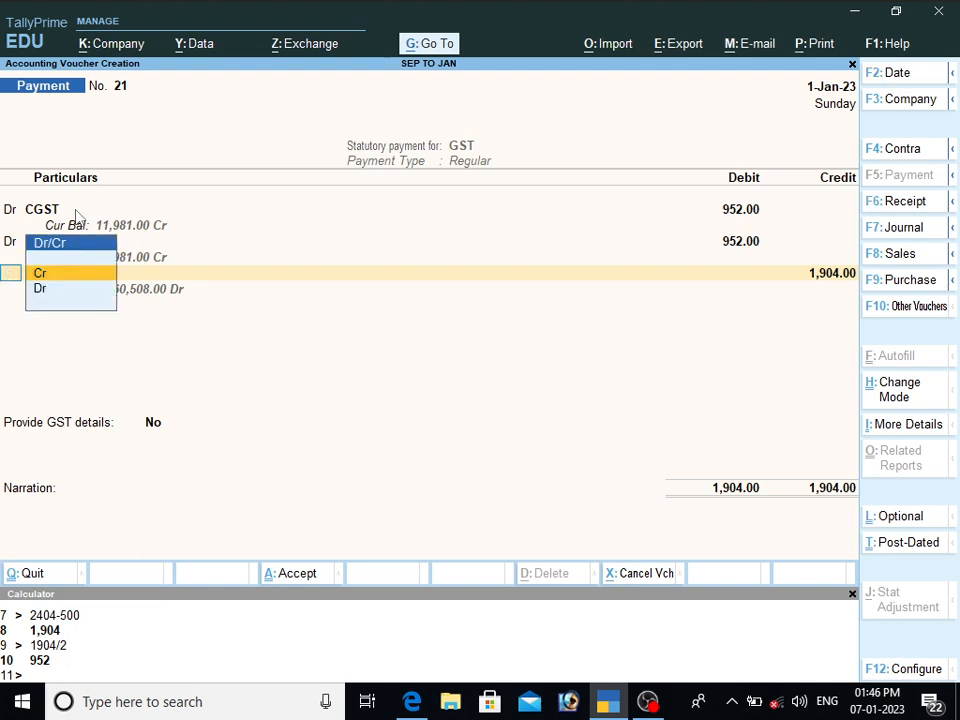
type("D")
key("Return")
type("INT")
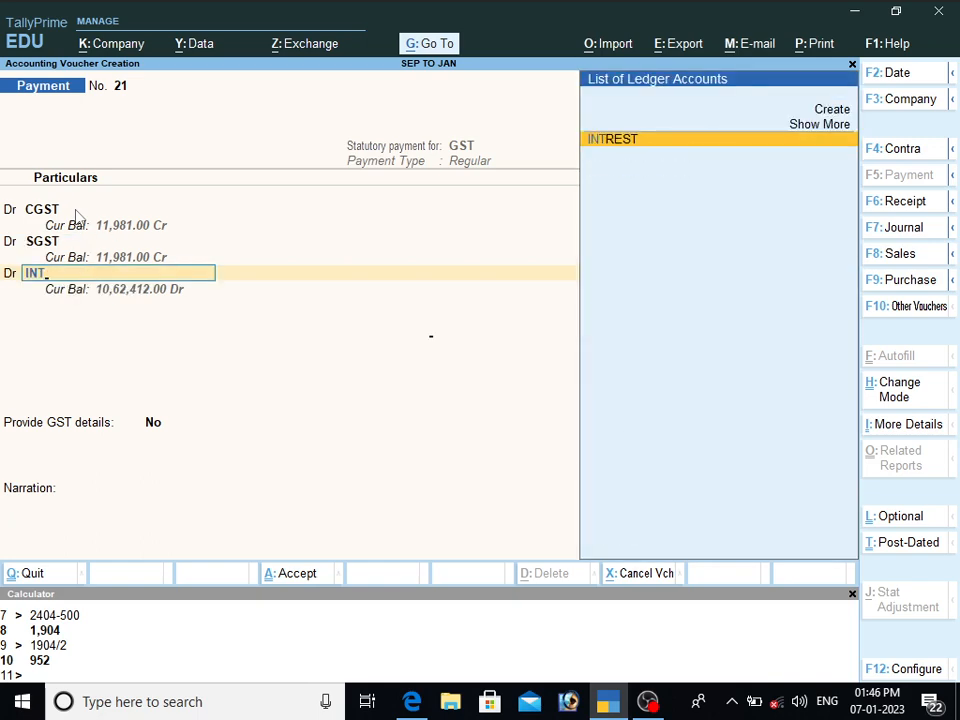
key("Return")
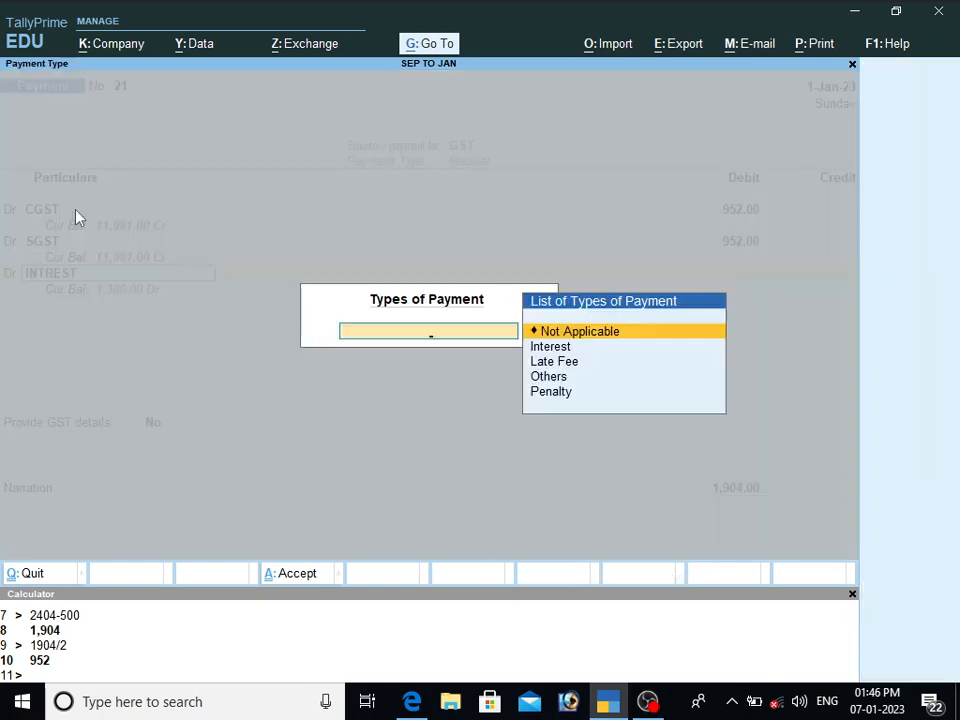
key("Down")
key("Return")
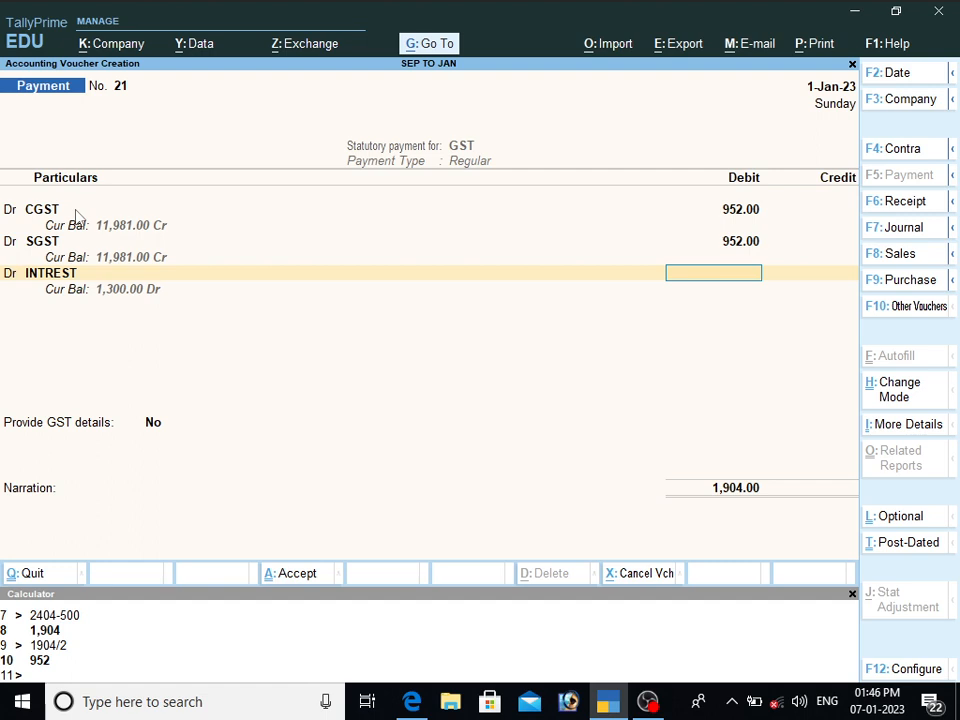
type("200")
key("Return")
Add a fourth debit line to the voucher using the PANELITY CHARGE ledger.
type("d")
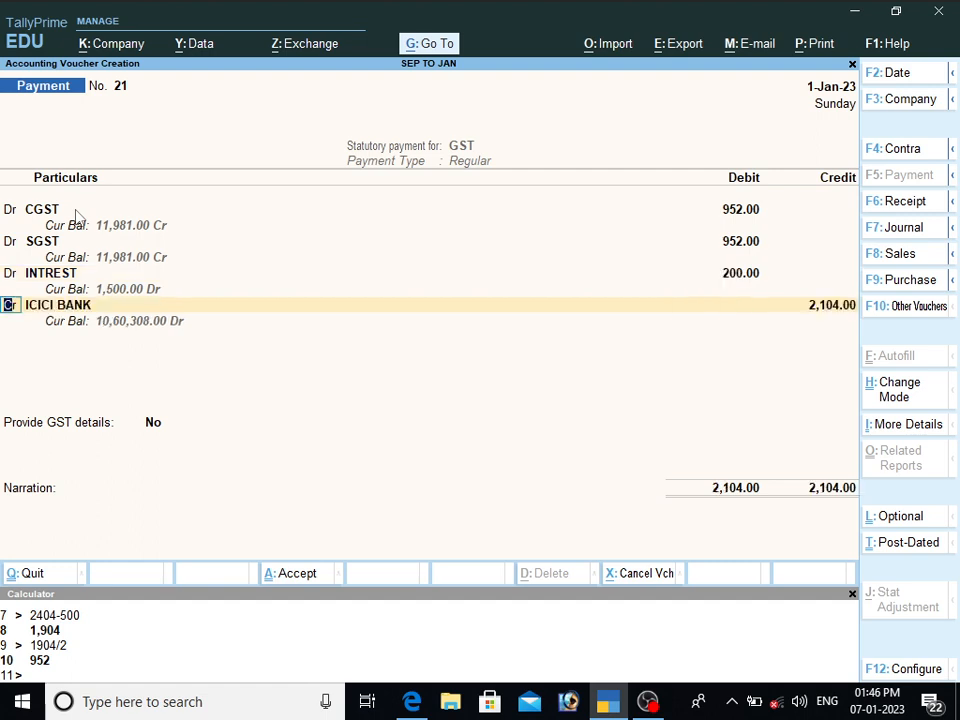
key("Return")
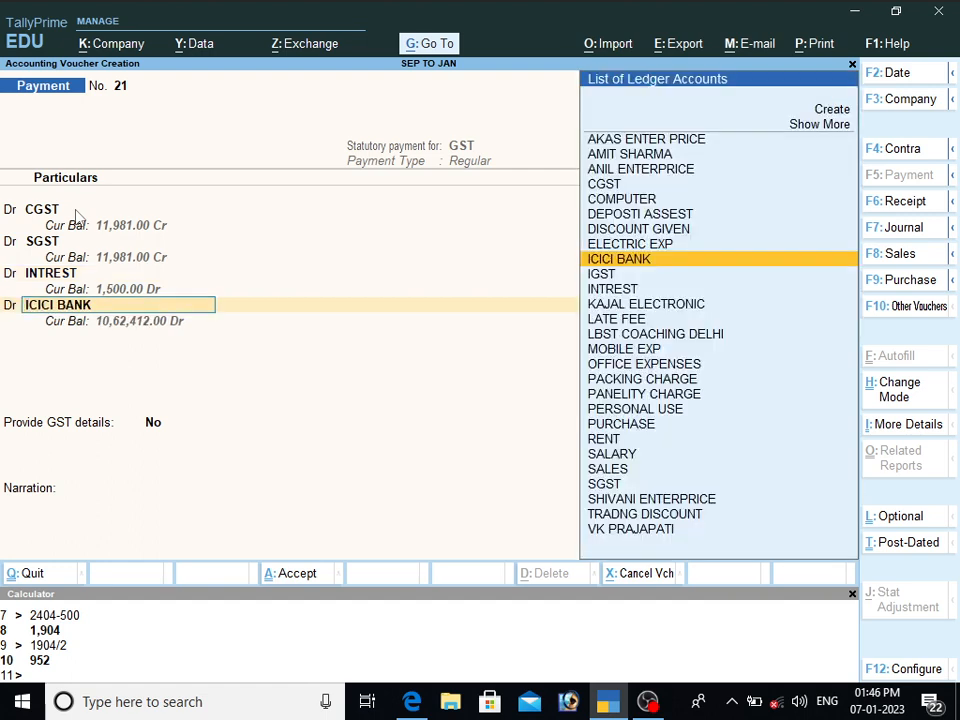
type("pe")
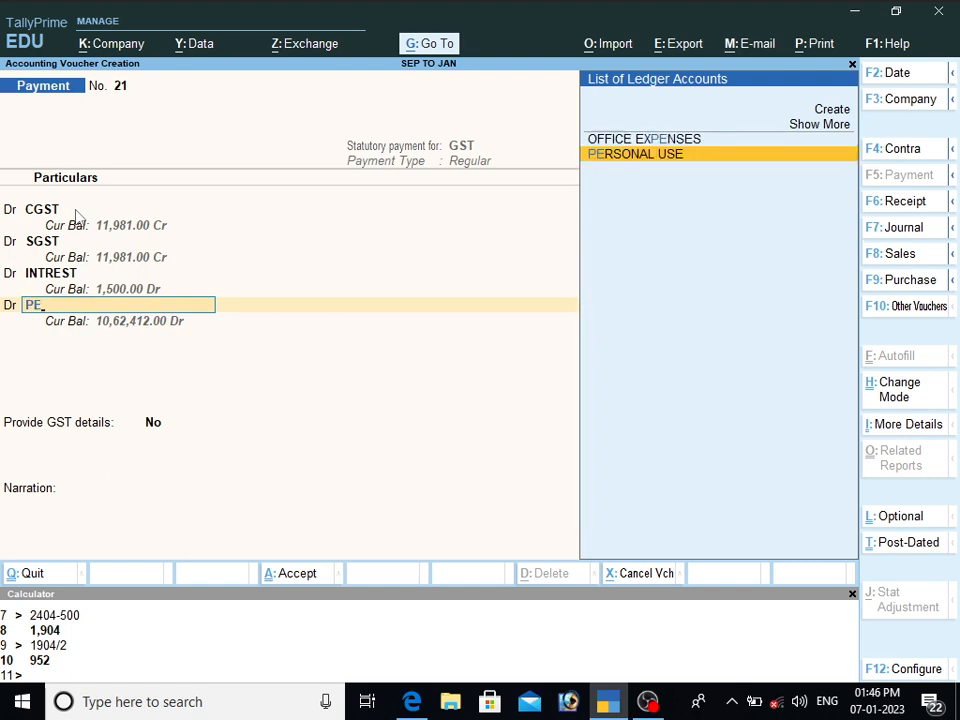
key("Return")
key("BackSpace")
type("p")
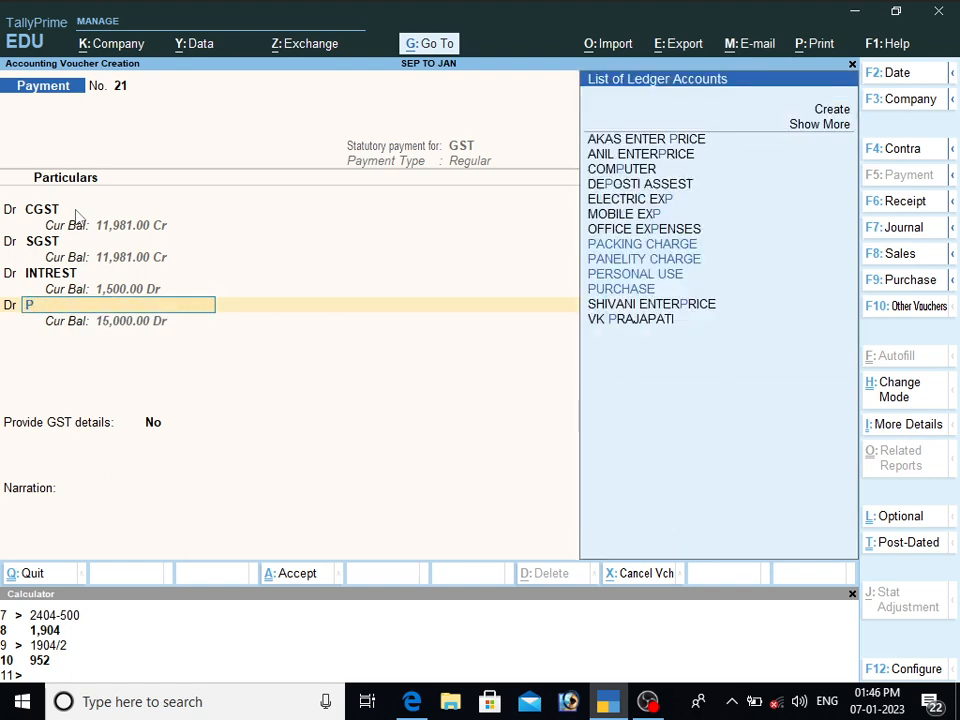
key("Down")
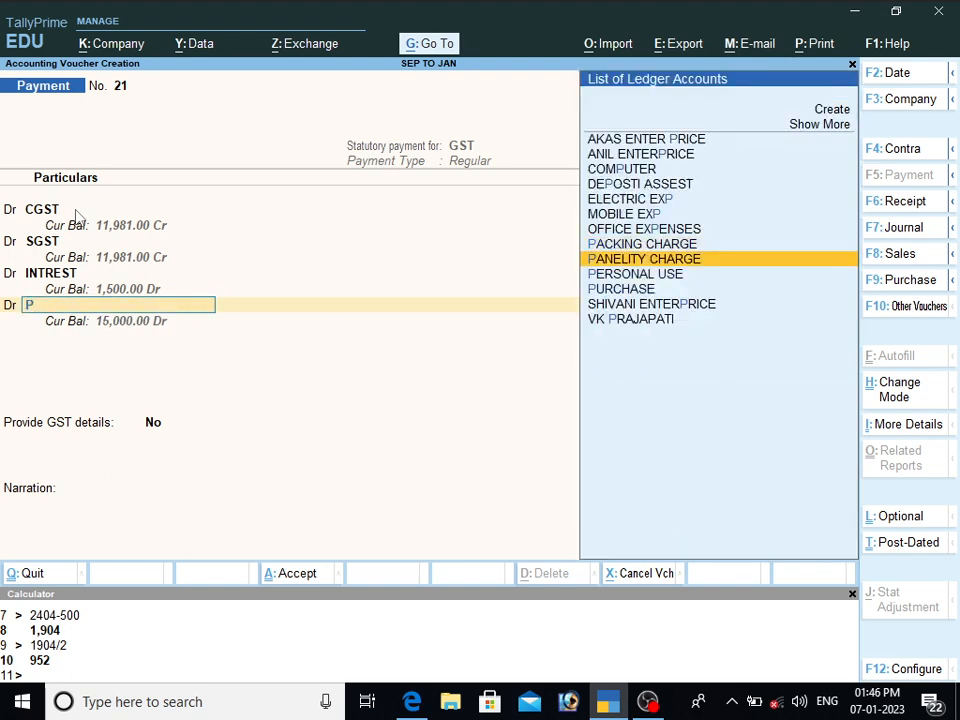
key("Return")
Set the PANELITY CHARGE line's payment type to Penalty and debit it with 300.00.
key("Down")
key("Down")
key("Down")
key("Down")
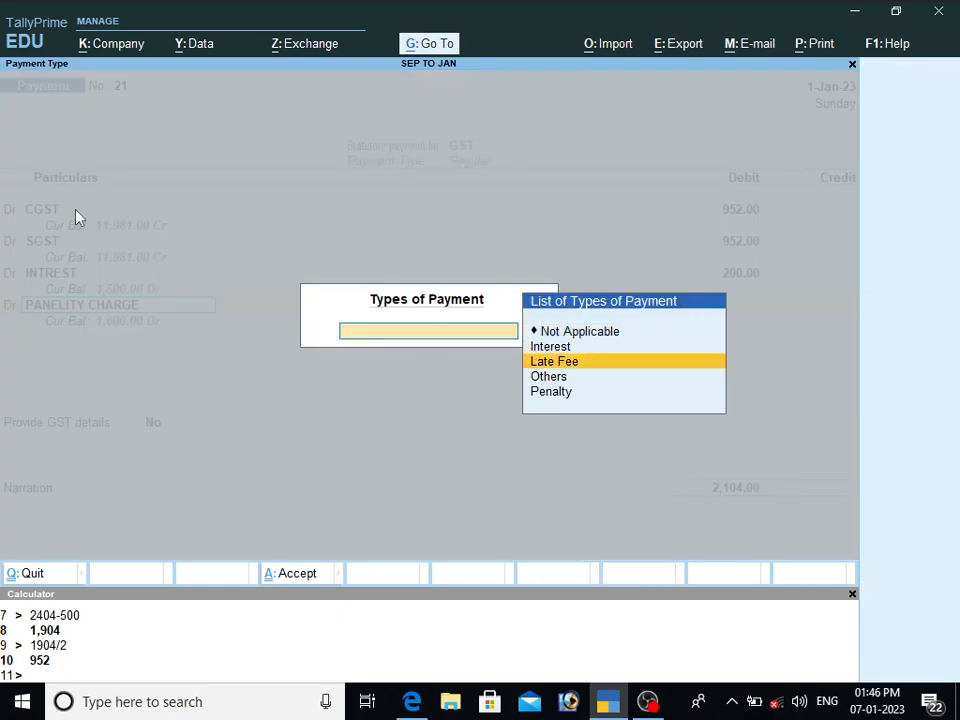
key("Return")
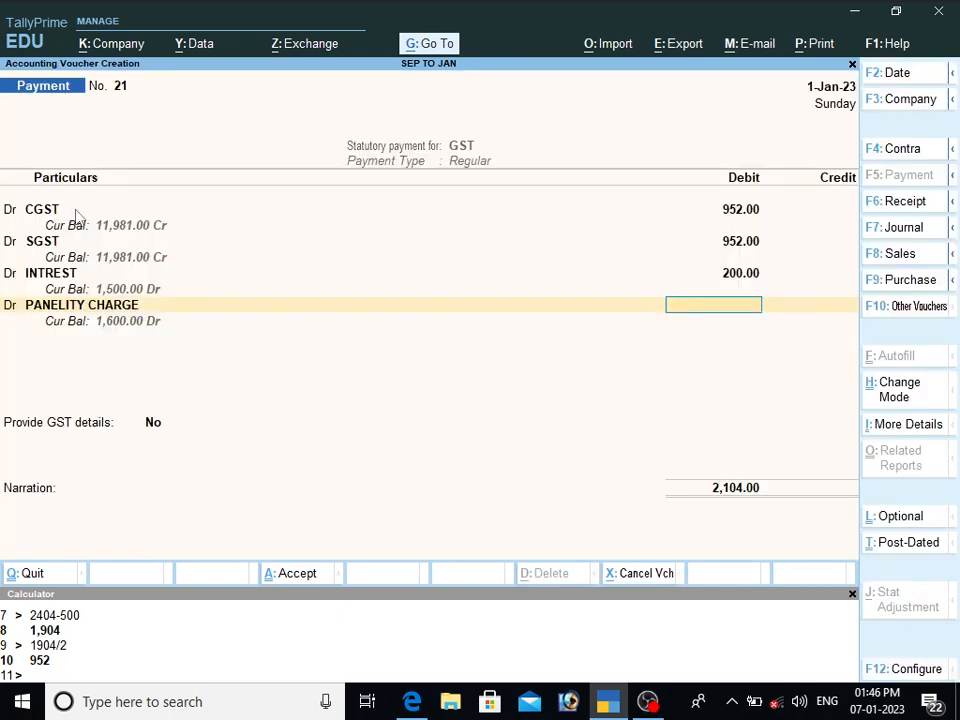
type("300")
key("Return")
Credit ICICI BANK with 2,404.00, accept the default bank allocation and GST details, and save the payment voucher.
key("Return")
key("Return")
key("Return")
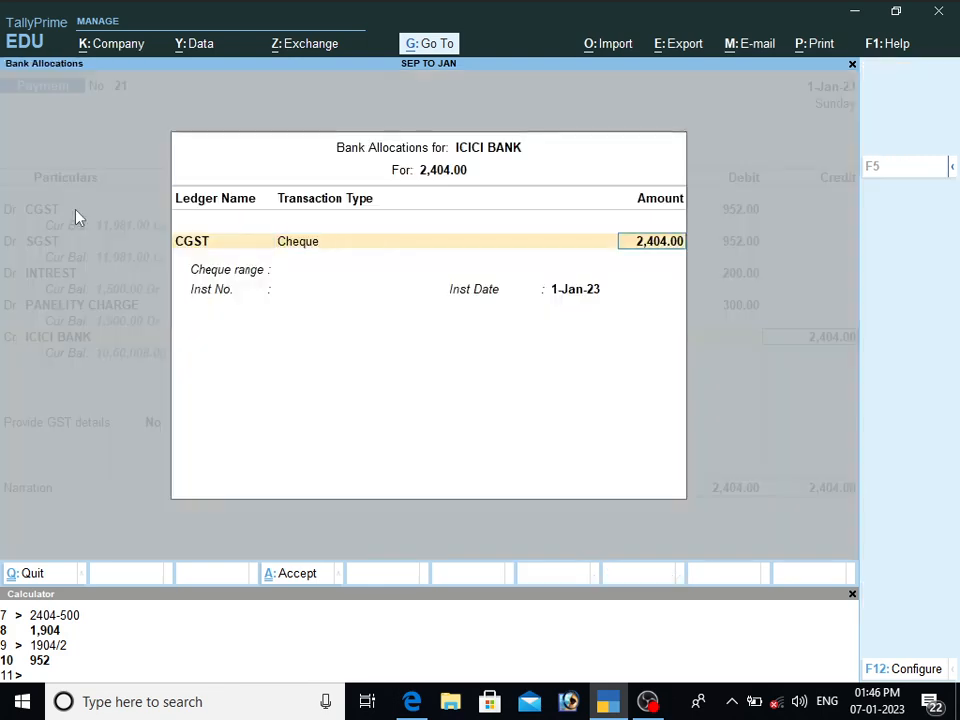
key("Return")
key("Return")
key("Return")
key("Return")
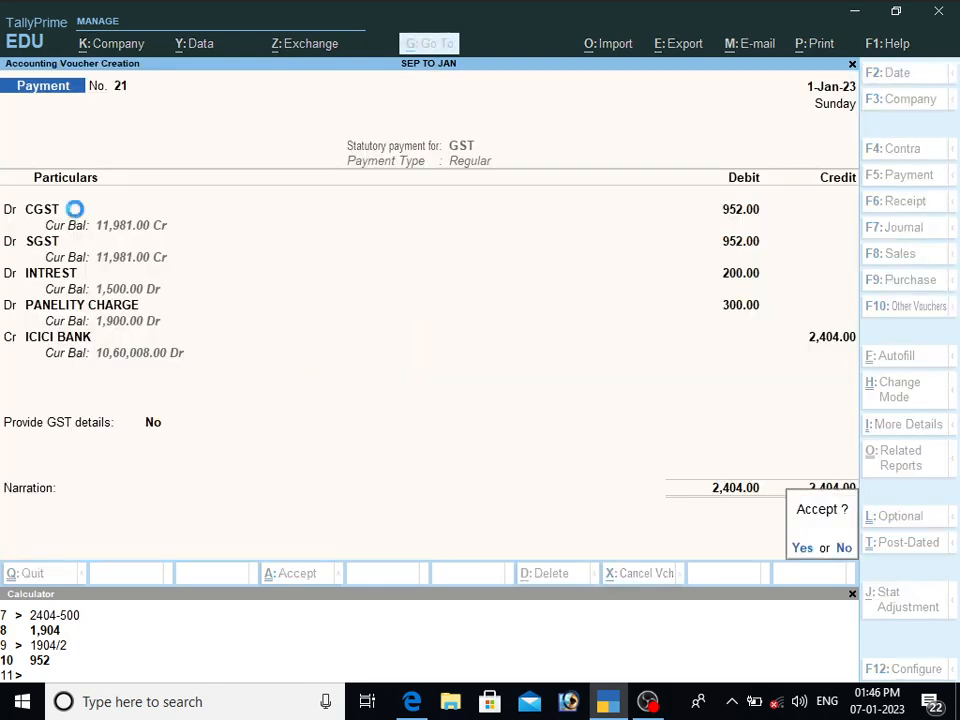
key("Return")
Open the Balance Sheet, compare it with the exercise PDF in Edge, review the tax payment entries on page 11, and return to TallyPrime.
key("Escape")
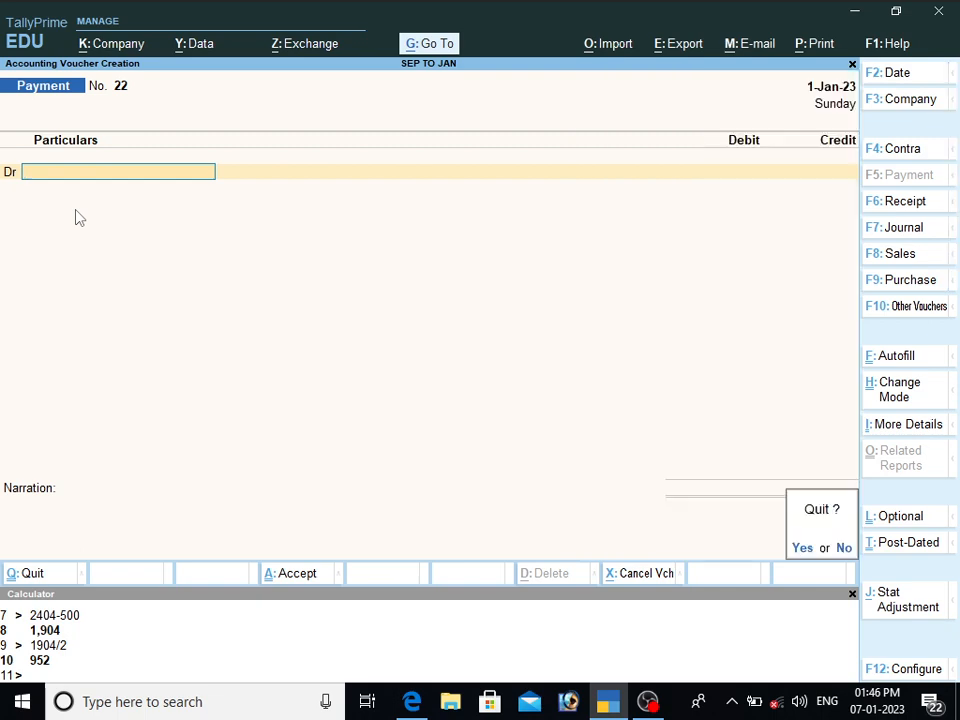
key("Return")
key("b")
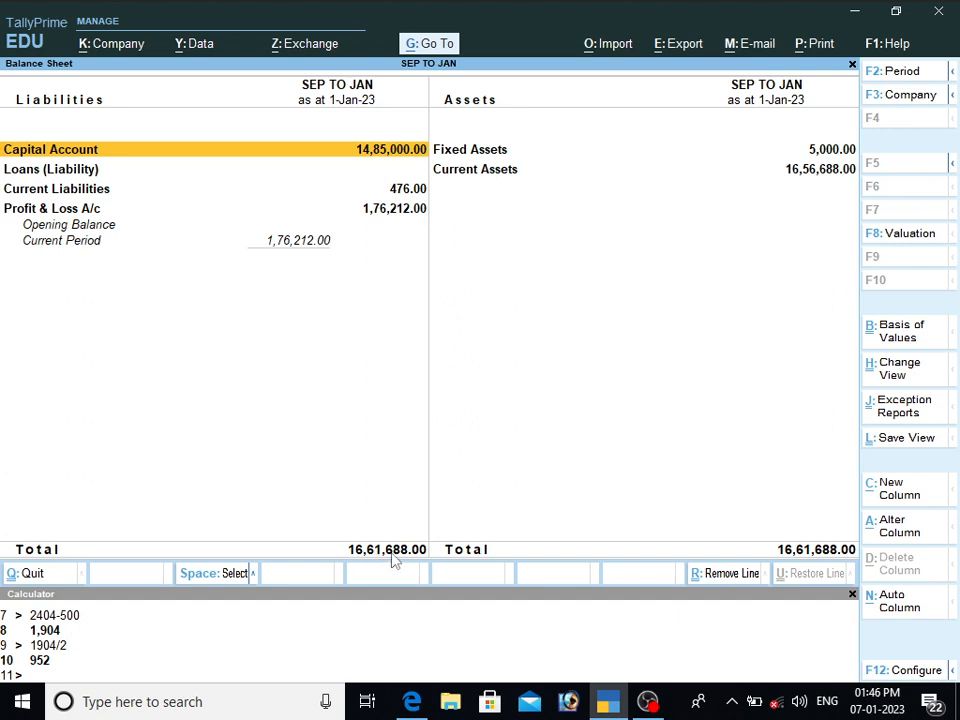
left_click(413, 700)
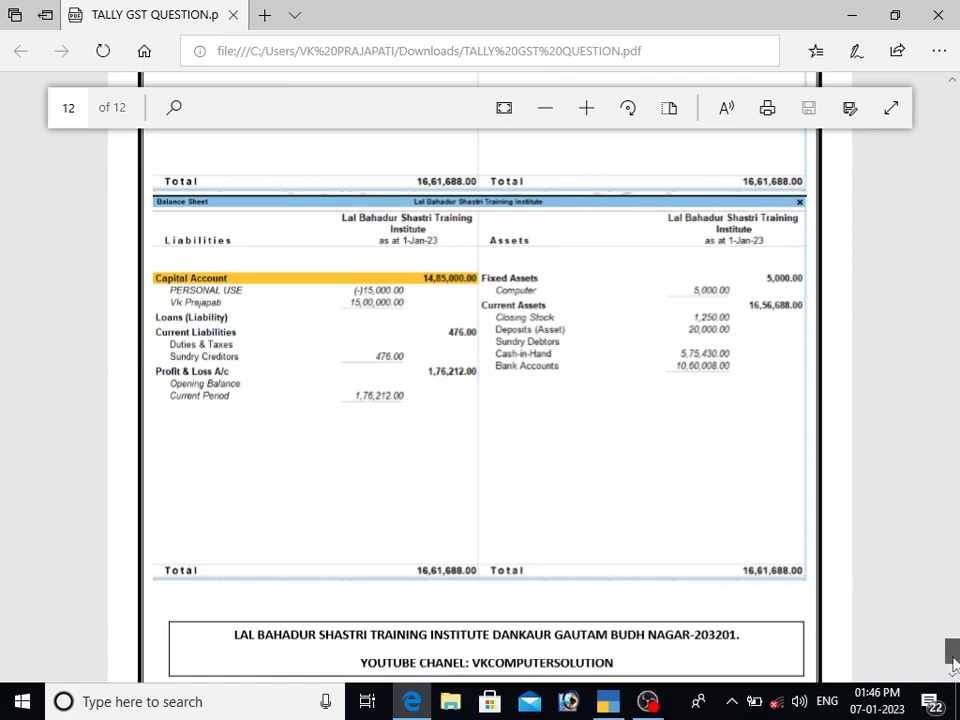
left_click_drag(953, 664, 954, 638)
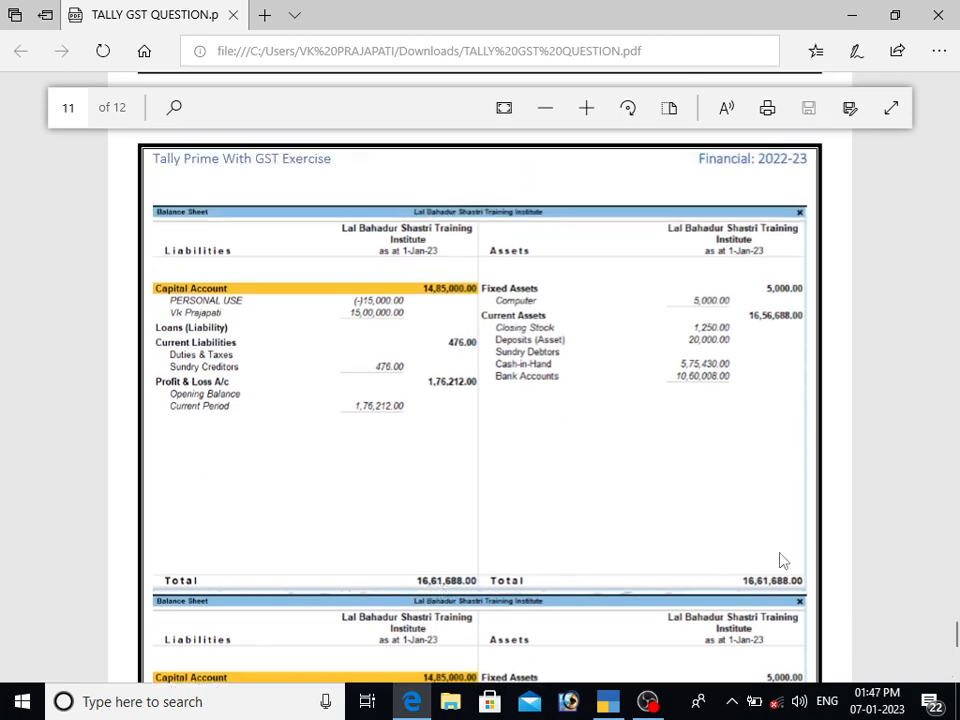
left_click(952, 607)
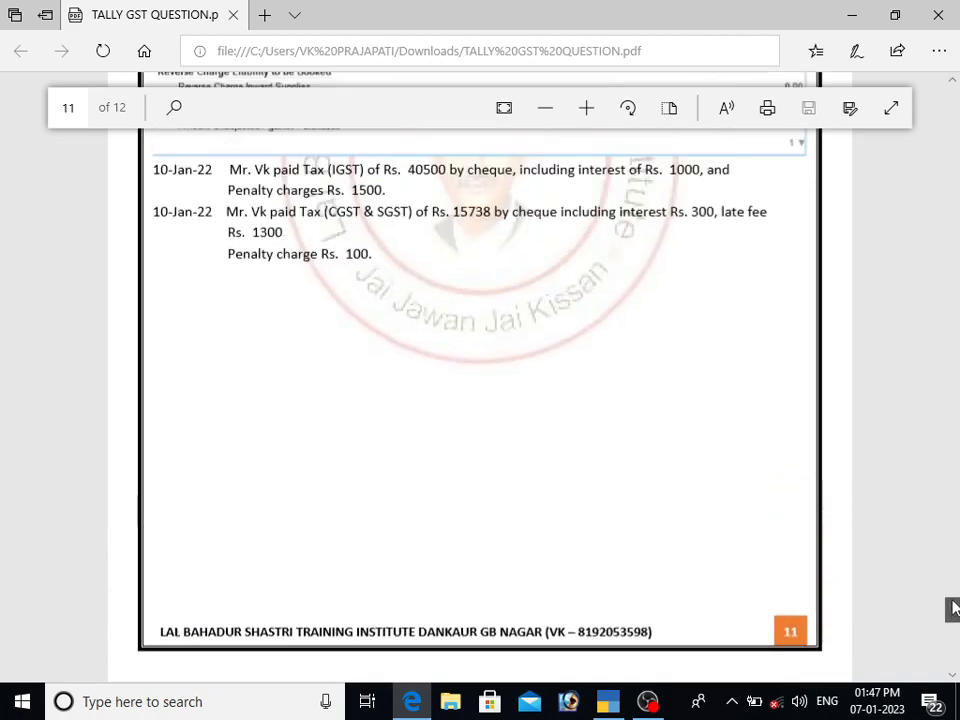
mouse_move(952, 607)
left_mouse_down()
mouse_move(952, 596)
mouse_move(952, 605)
left_mouse_up()
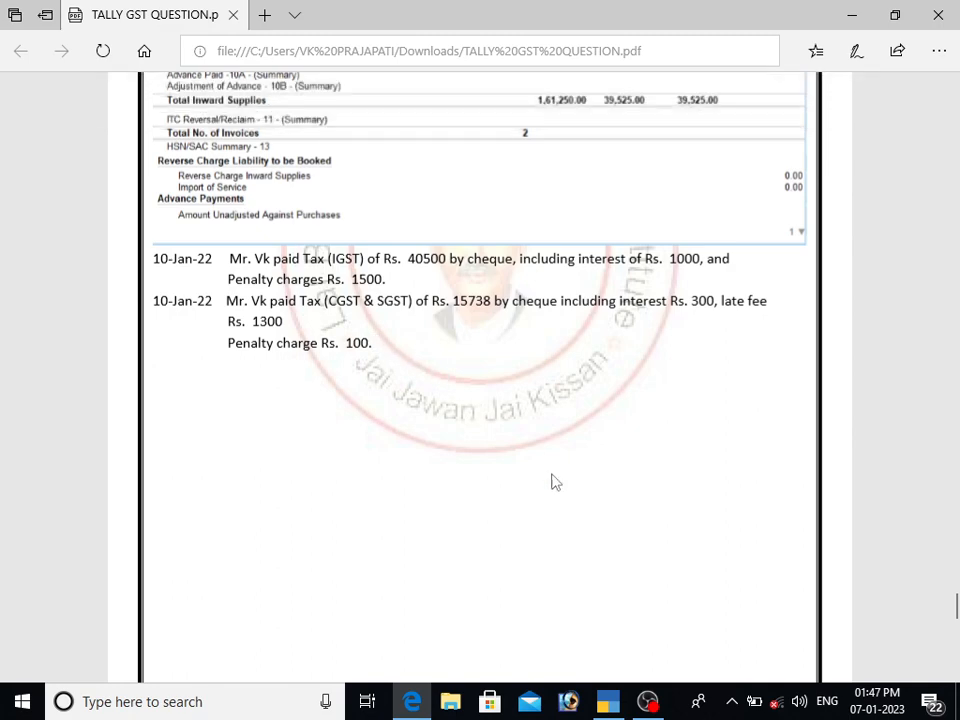
left_click(610, 703)
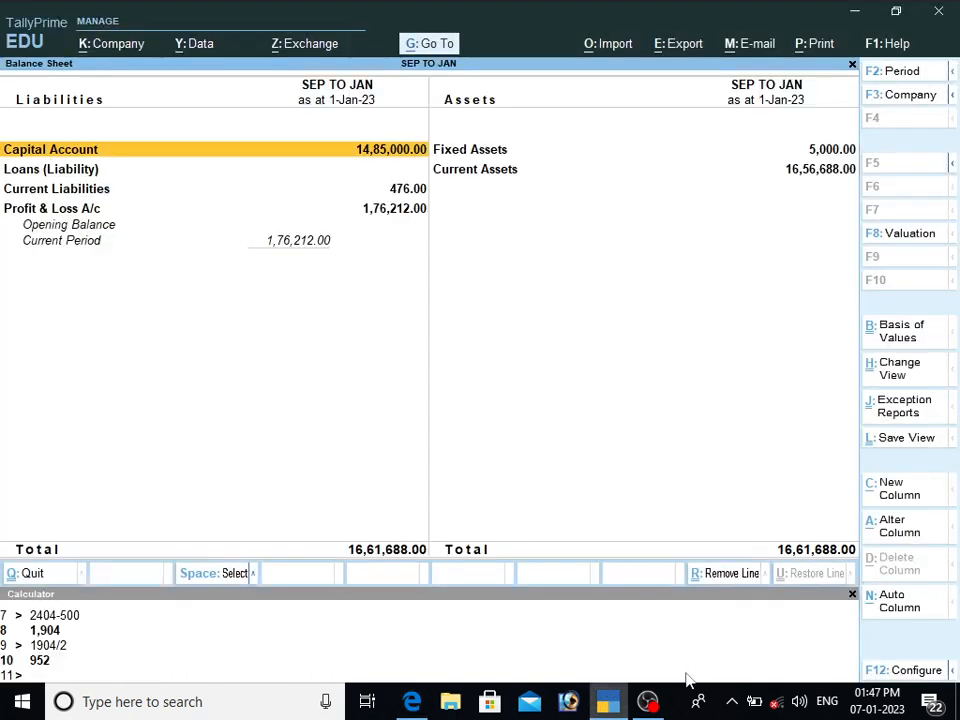